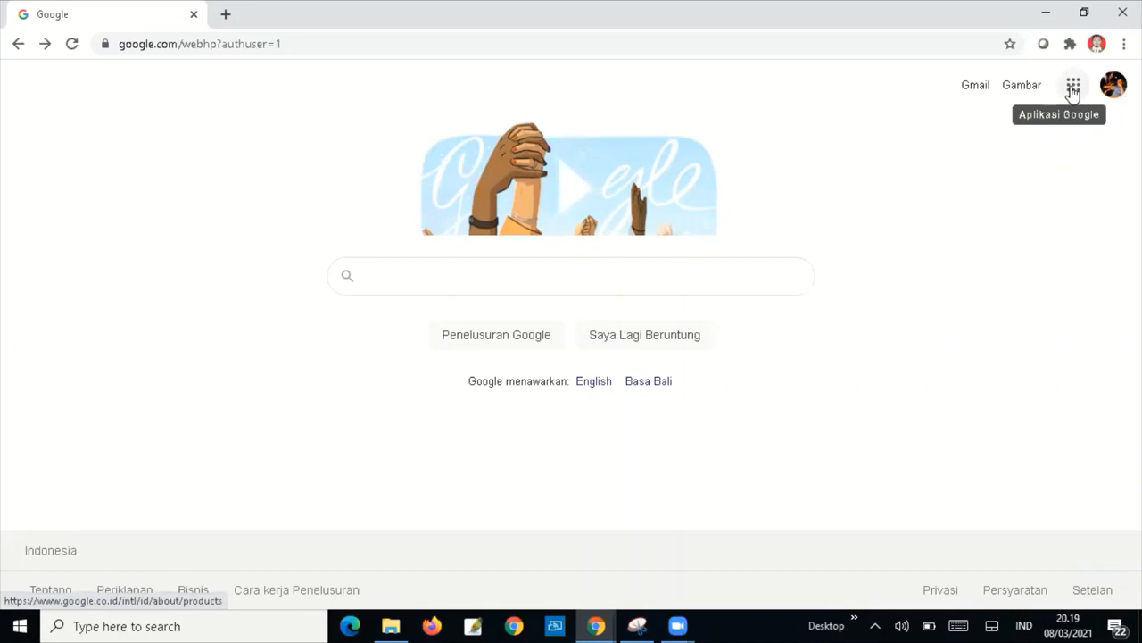
Open Google Drive from the Google apps panel.
left_click(1072, 87)
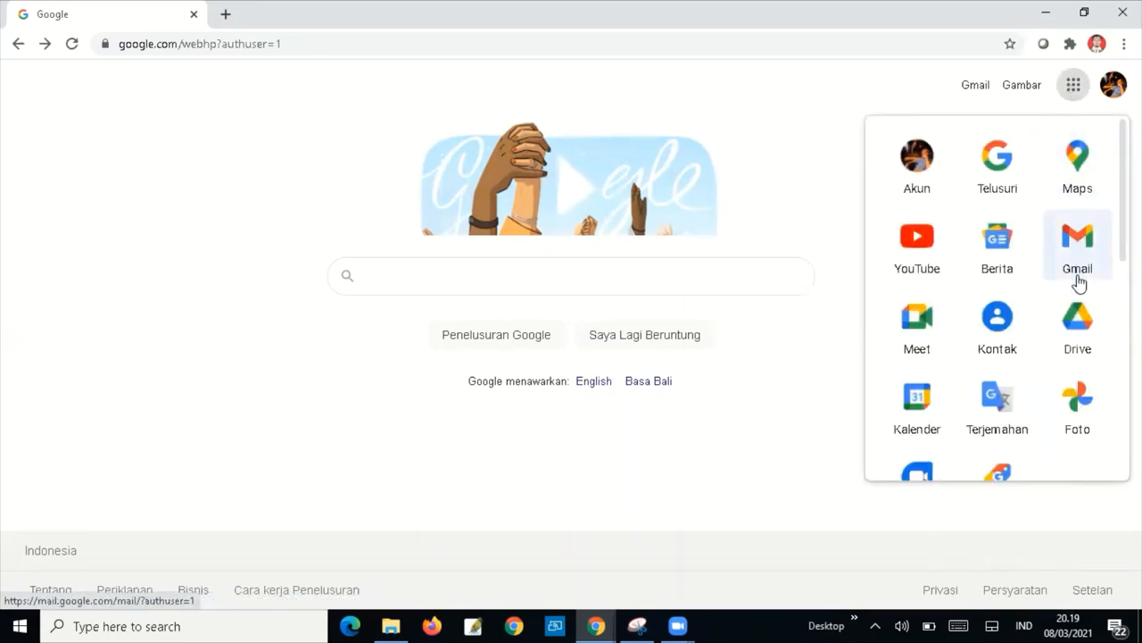
left_click(1078, 334)
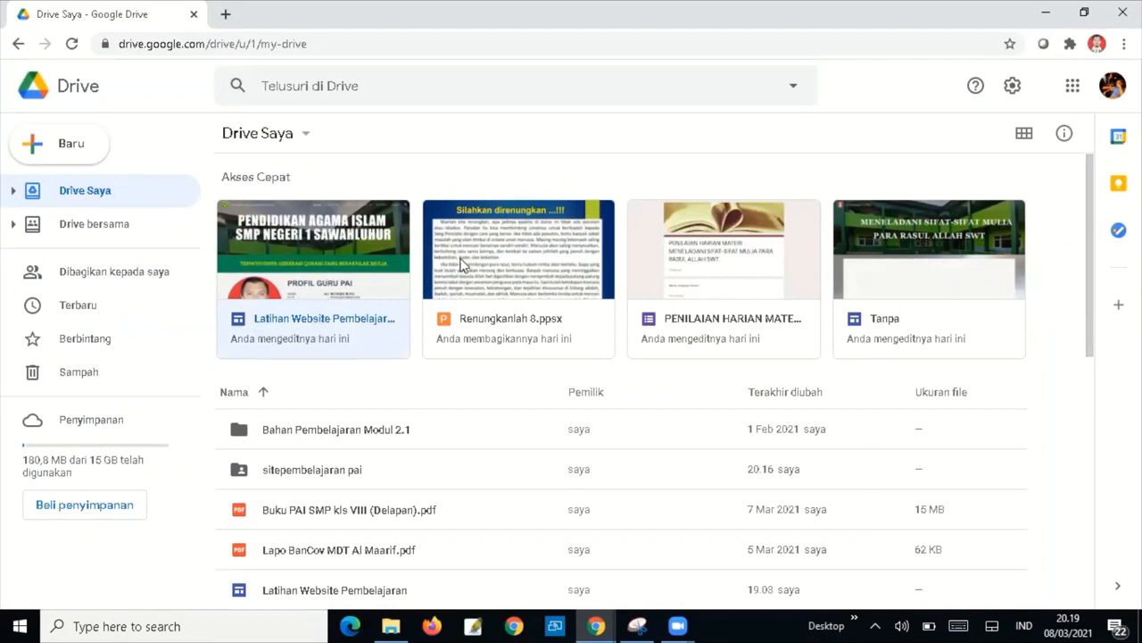
Create a new blank Google Sites site from Drive's New > More menu.
left_click(70, 150)
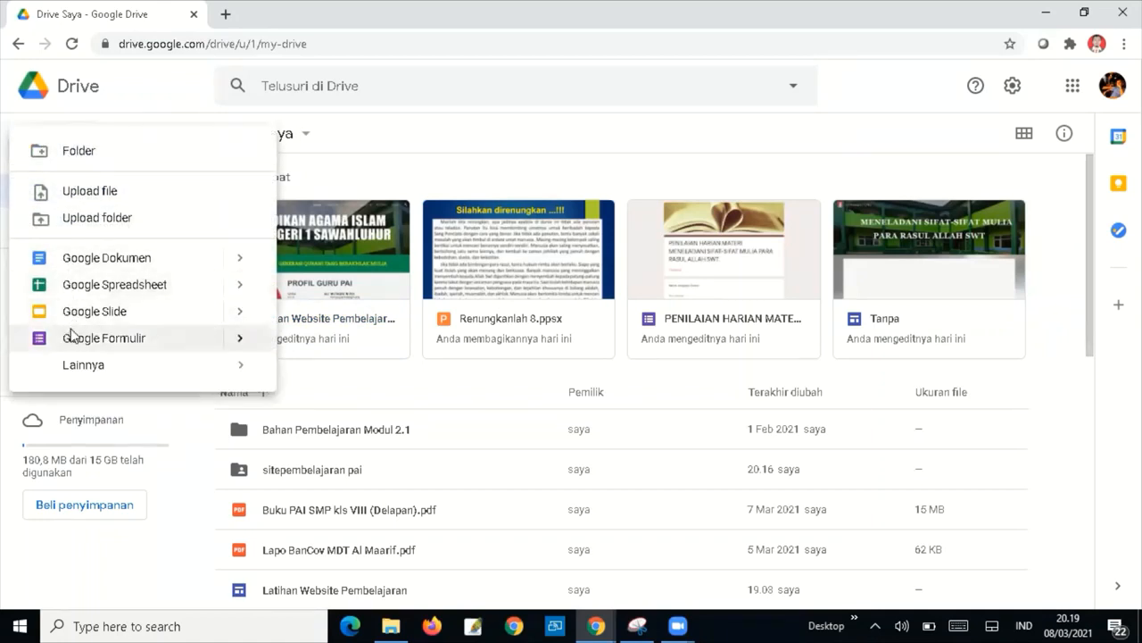
mouse_move(75, 364)
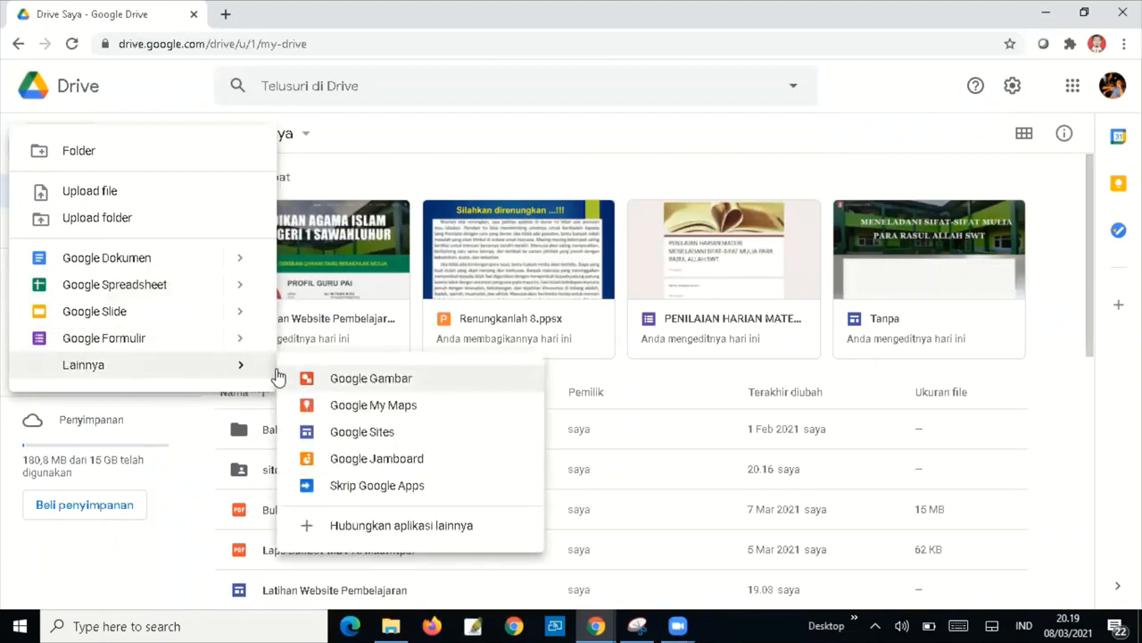
left_click(355, 434)
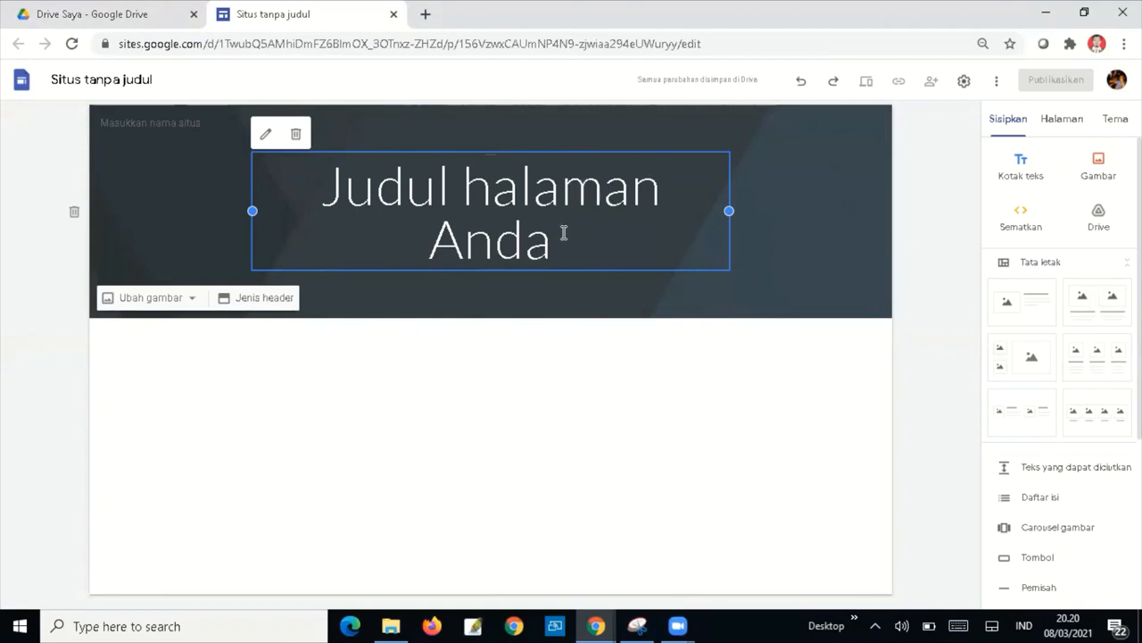
Retitle the banner 'MENELADANI SIFAT-SIFAT MULIA PARA RASUL ALLAH SWT' and widen its title box on both sides.
left_click_drag(567, 236, 330, 192)
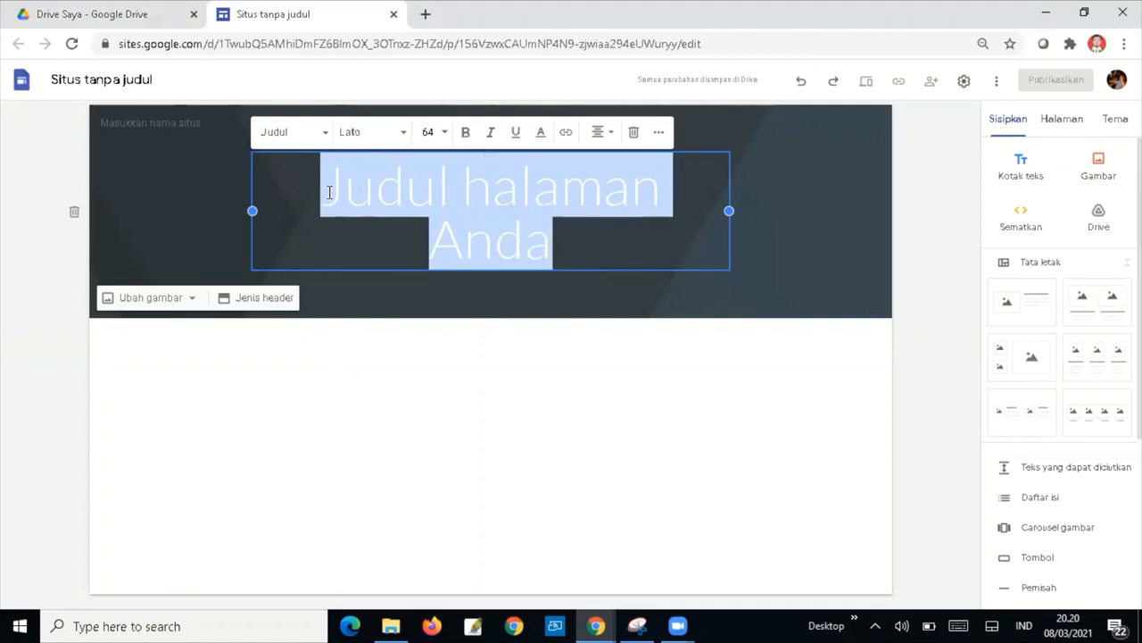
type("M")
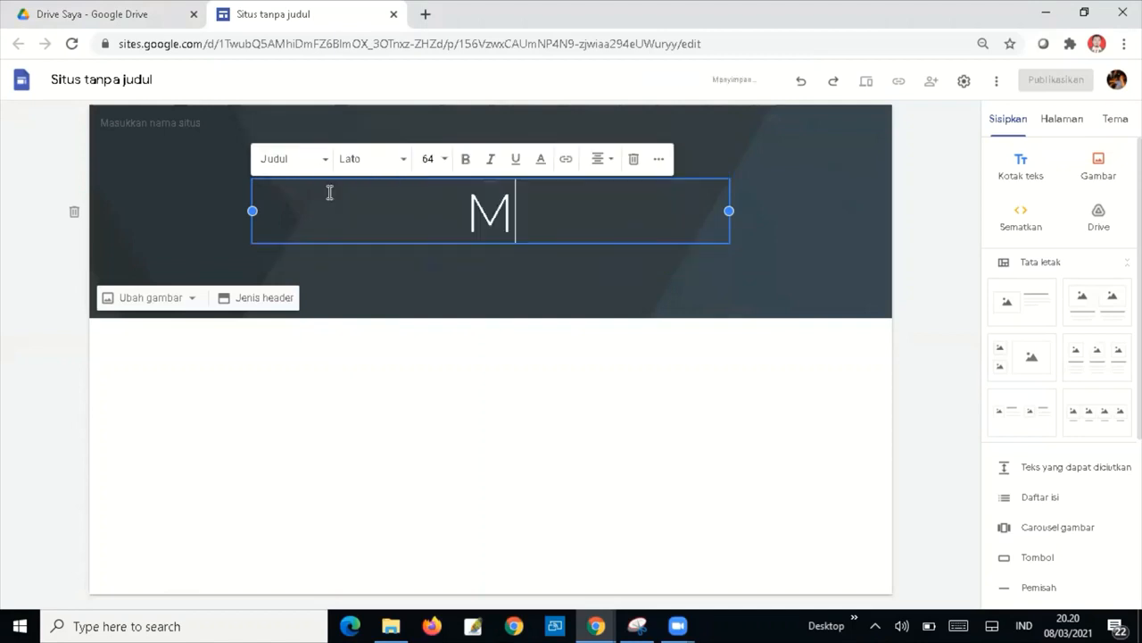
type("ENEL")
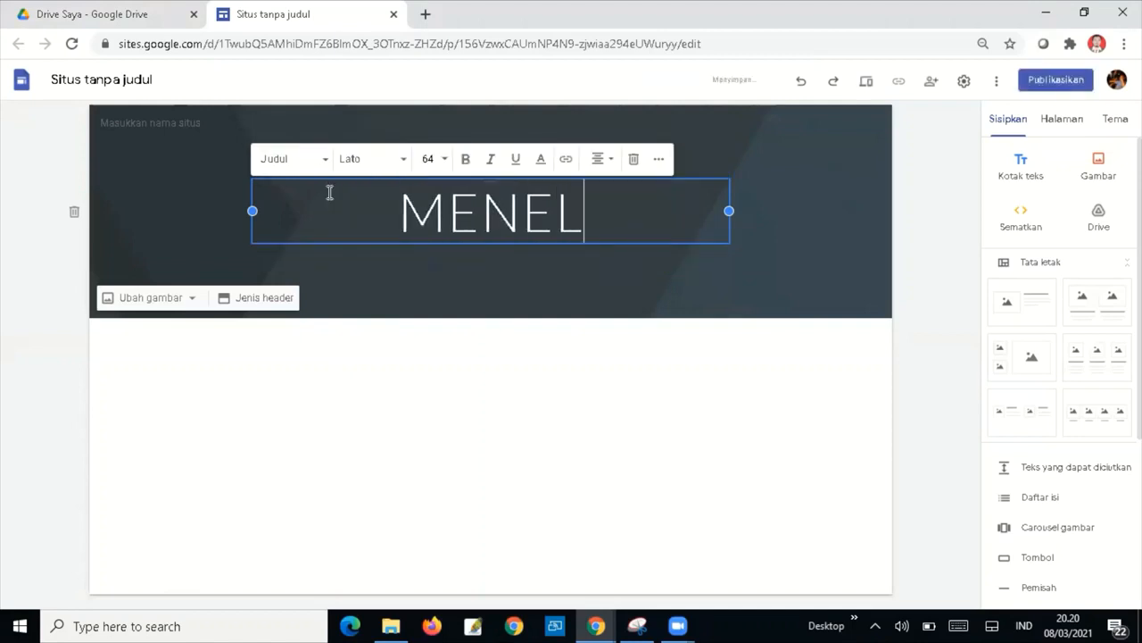
type("ADANI SI")
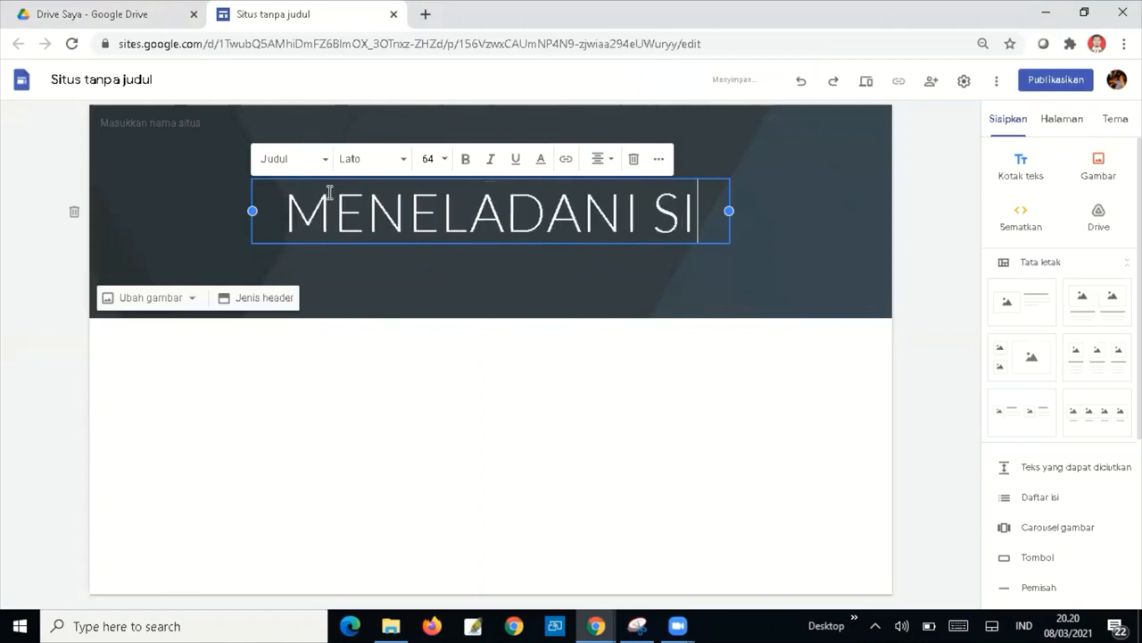
type("FAT-S")
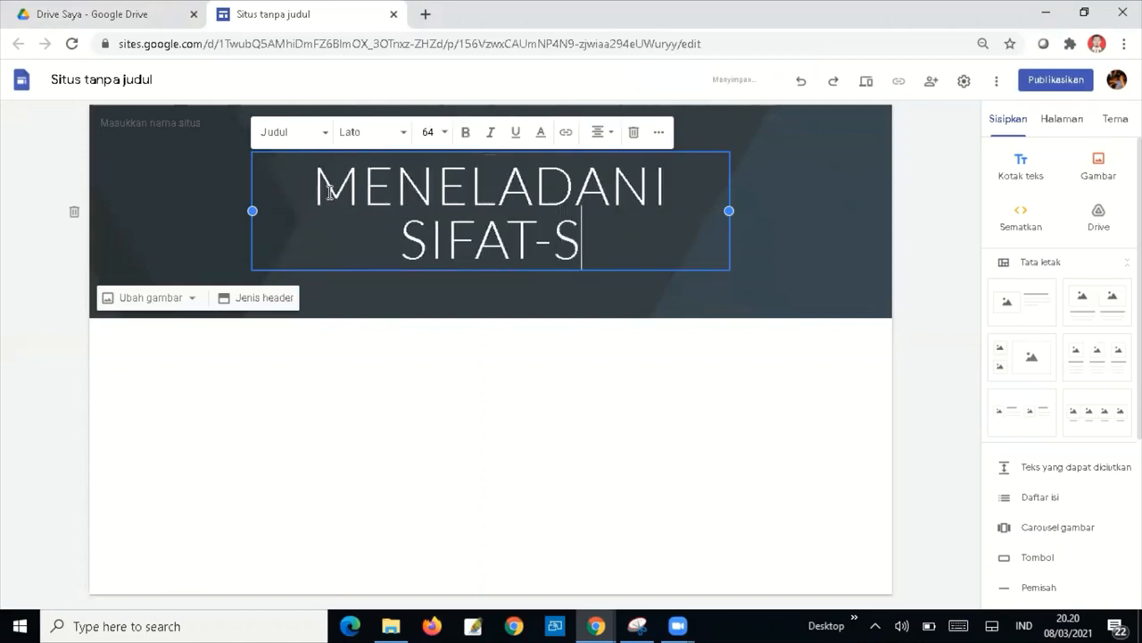
type("IFAT M")
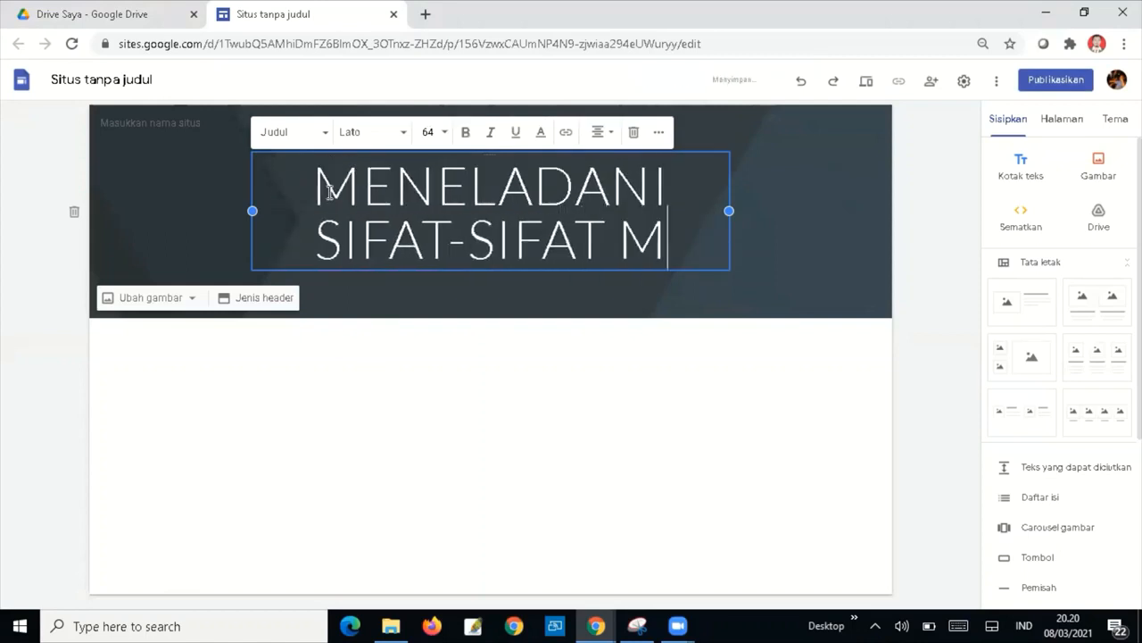
type("ULIA ")
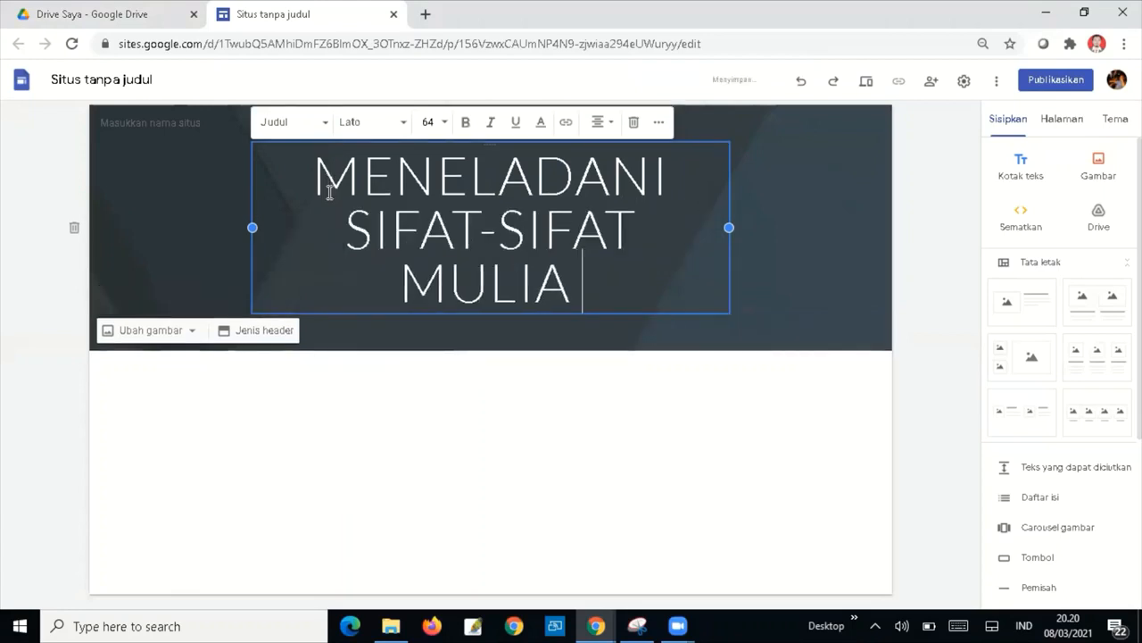
type("PARA RAS")
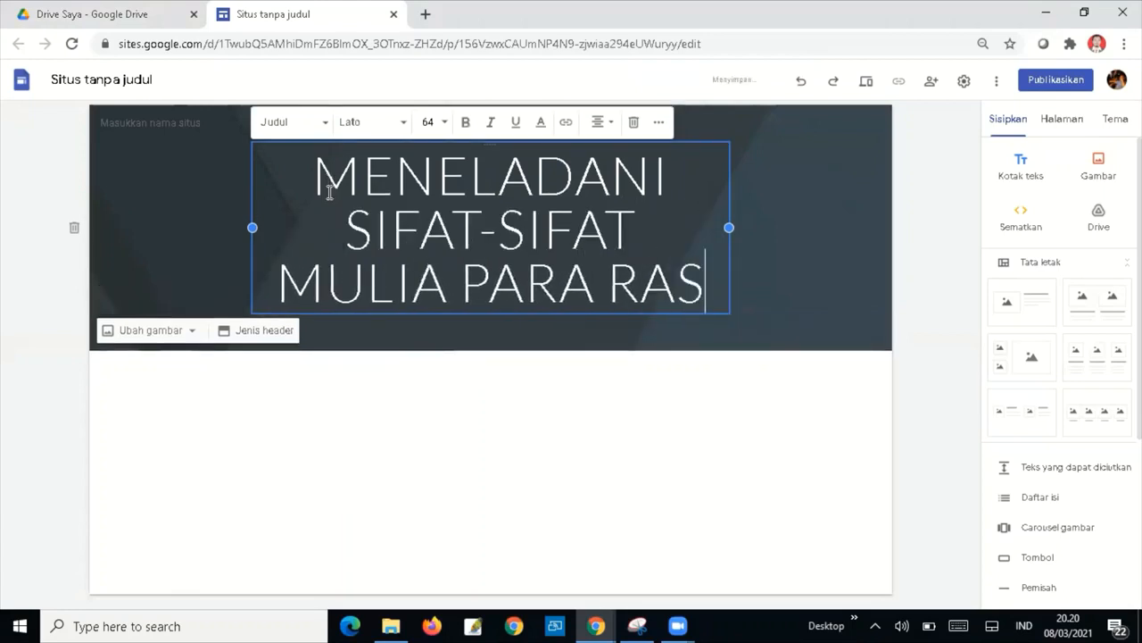
type("UL A")
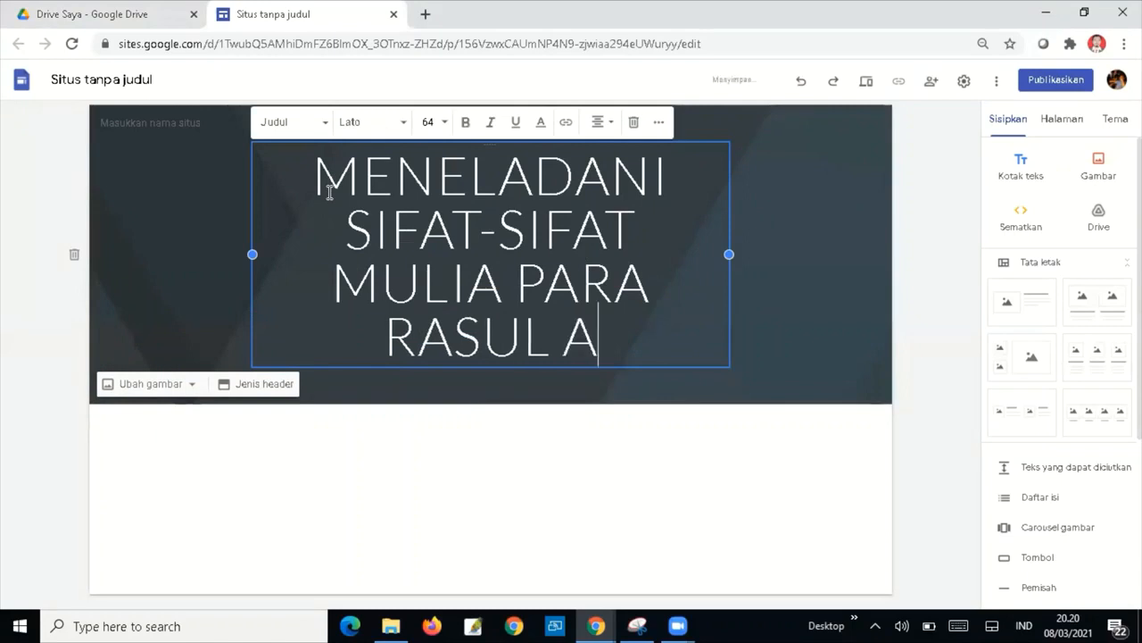
type("LLAH SWT")
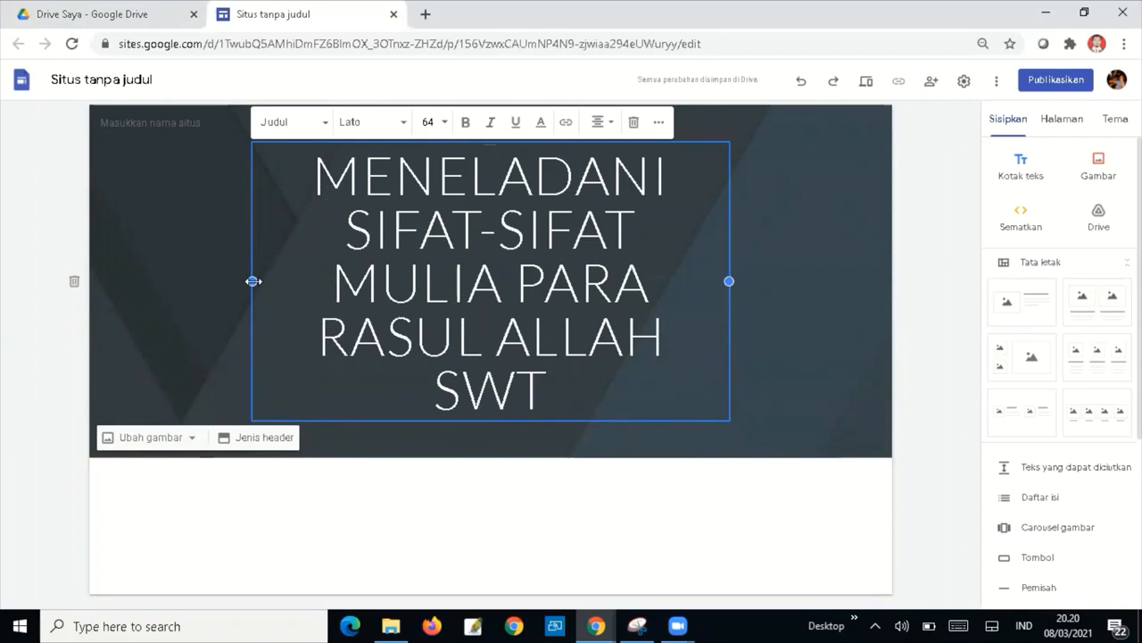
left_click_drag(253, 280, 128, 264)
left_click_drag(729, 227, 869, 235)
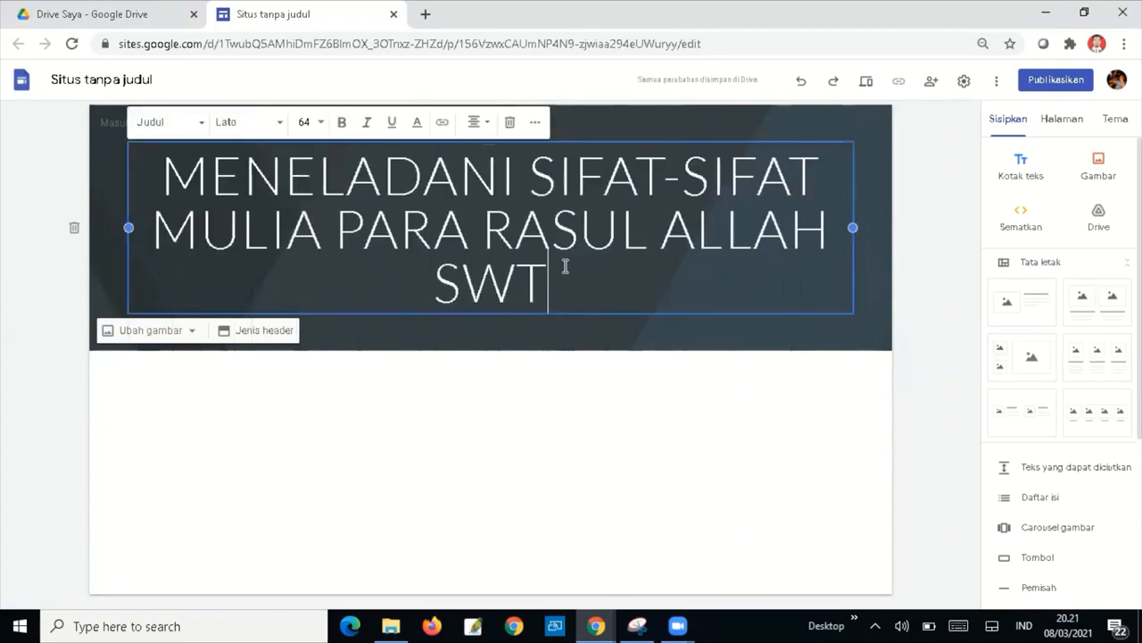
Set the banner title font to Lato after briefly trying Arial.
left_click_drag(565, 266, 145, 184)
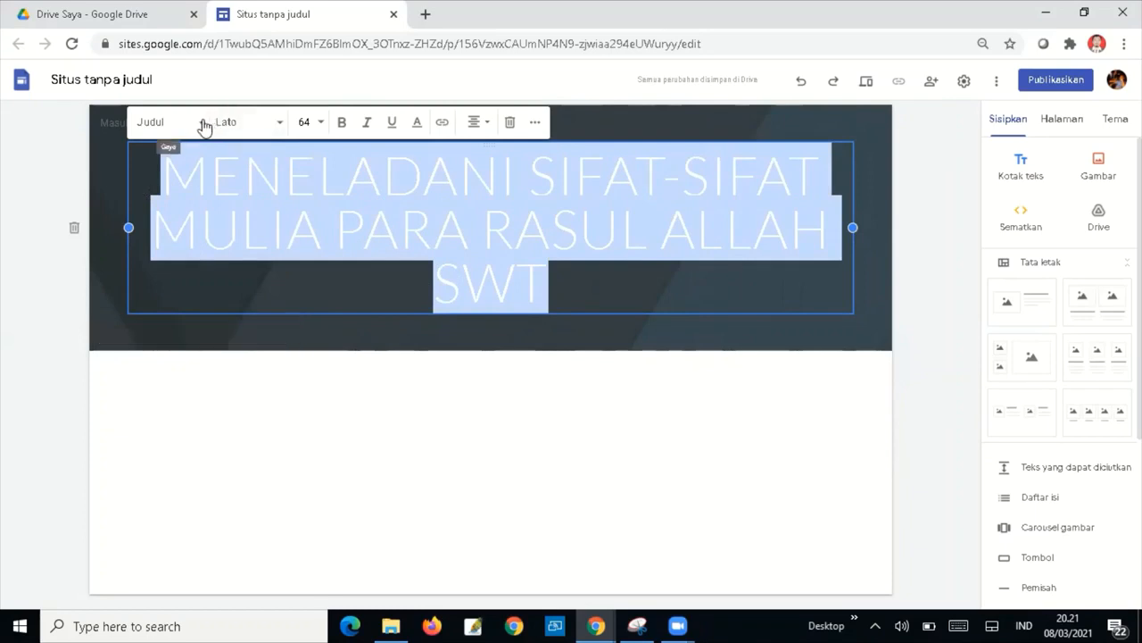
left_click(281, 123)
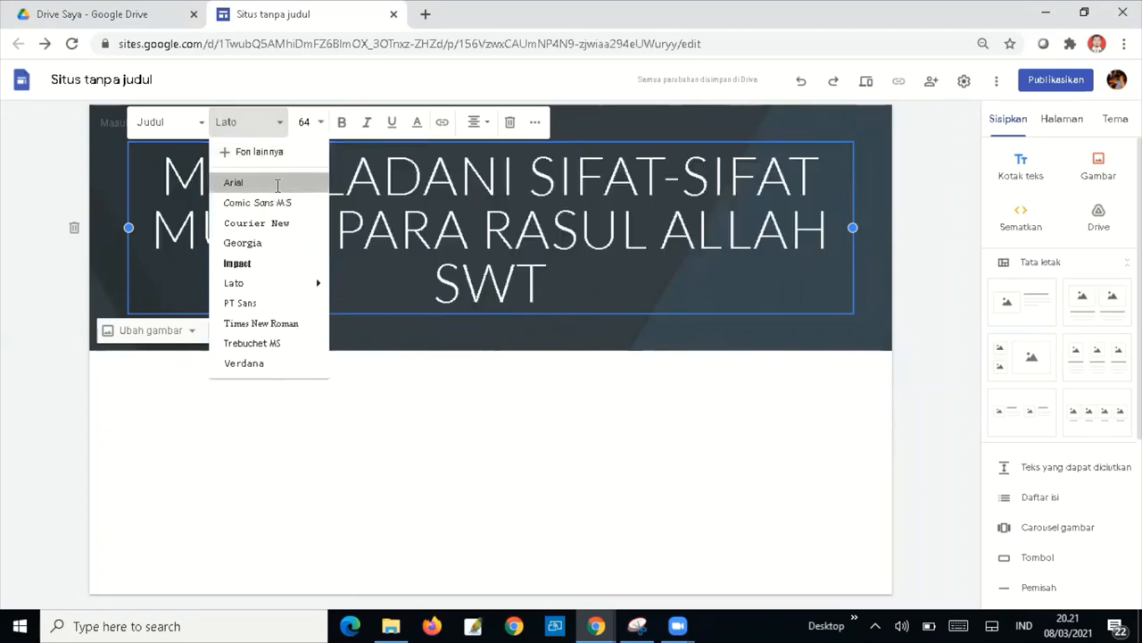
left_click(278, 184)
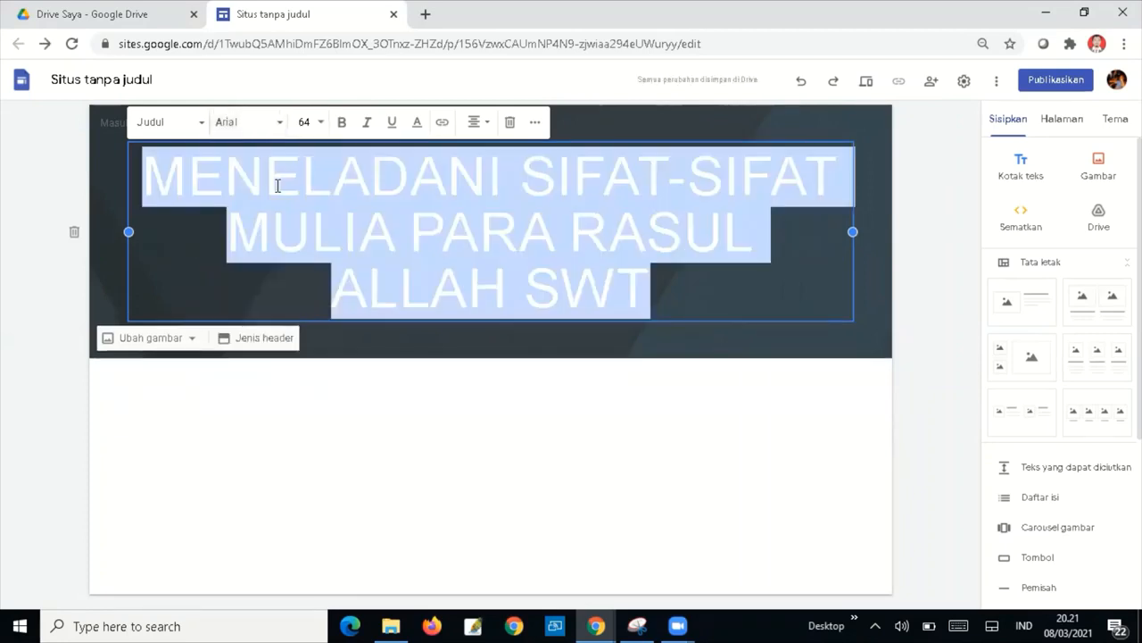
left_click(280, 125)
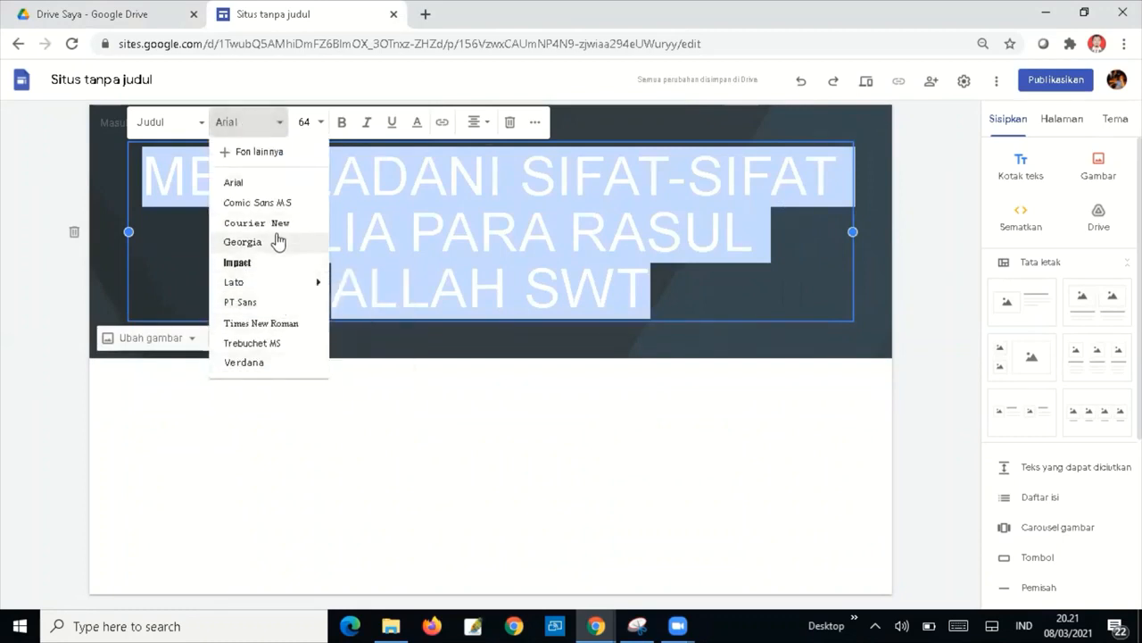
mouse_move(253, 284)
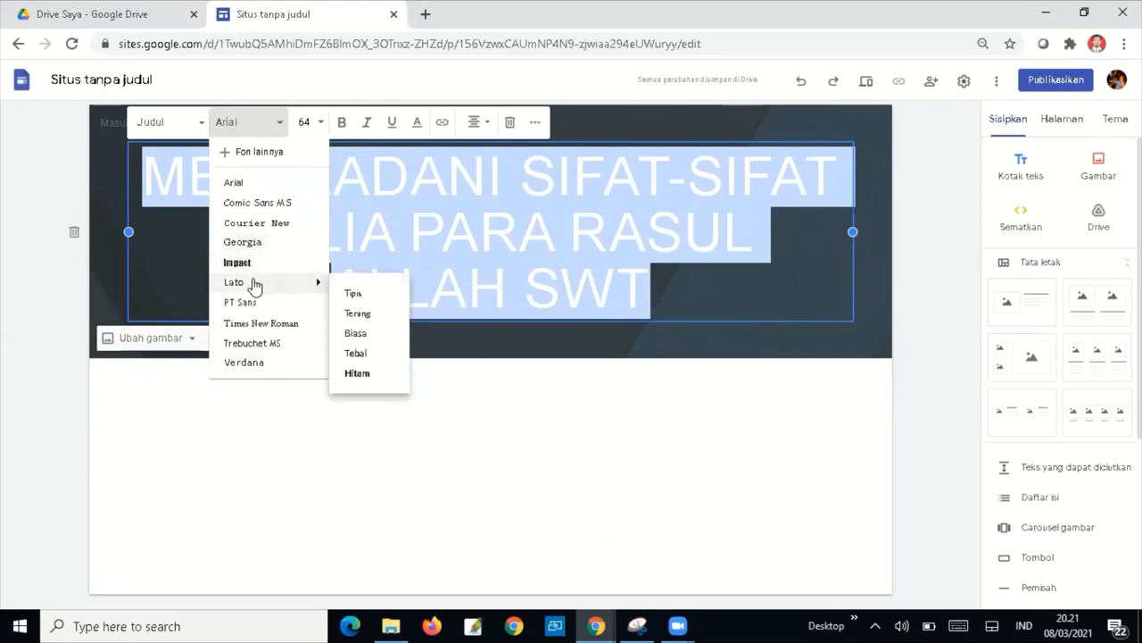
left_click(254, 284)
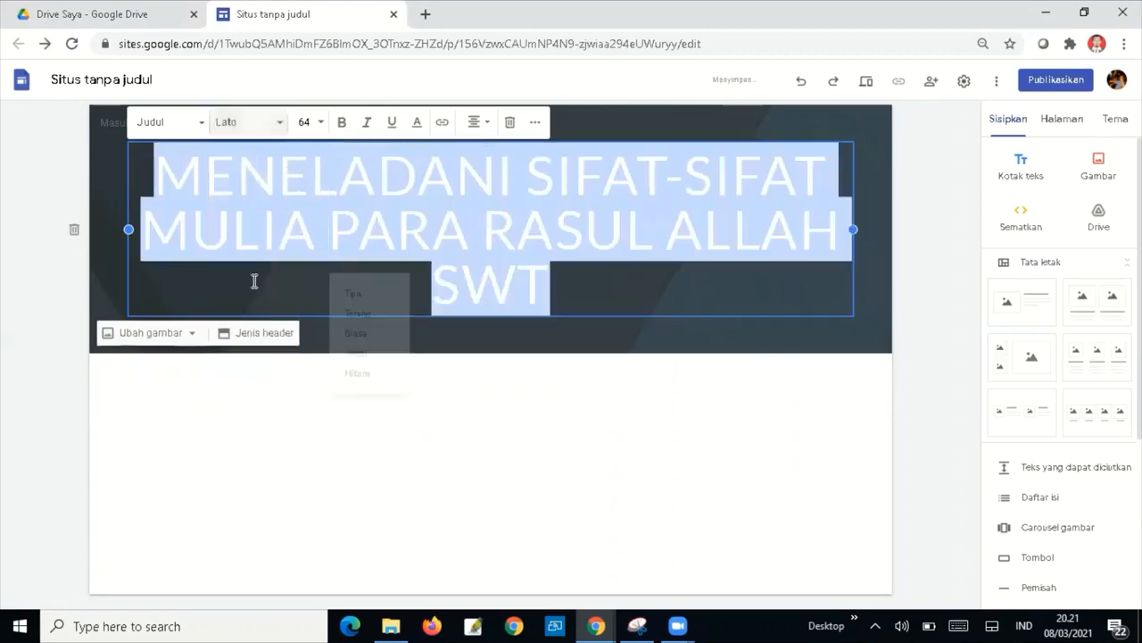
Set the title font size to 50, after first trying 60.
left_click(324, 127)
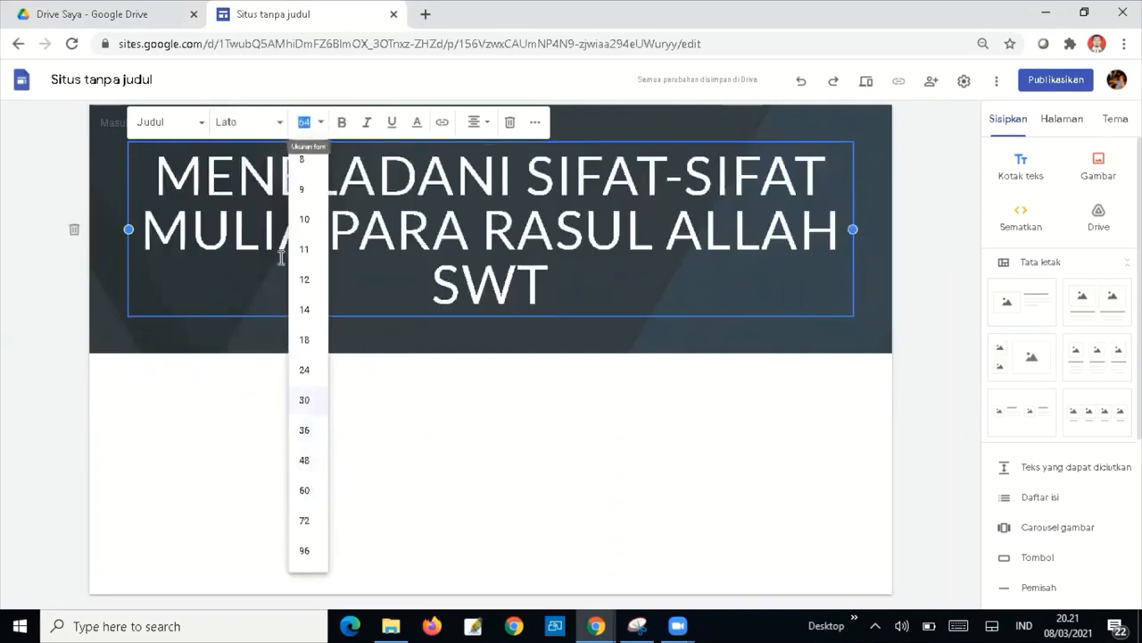
type("60")
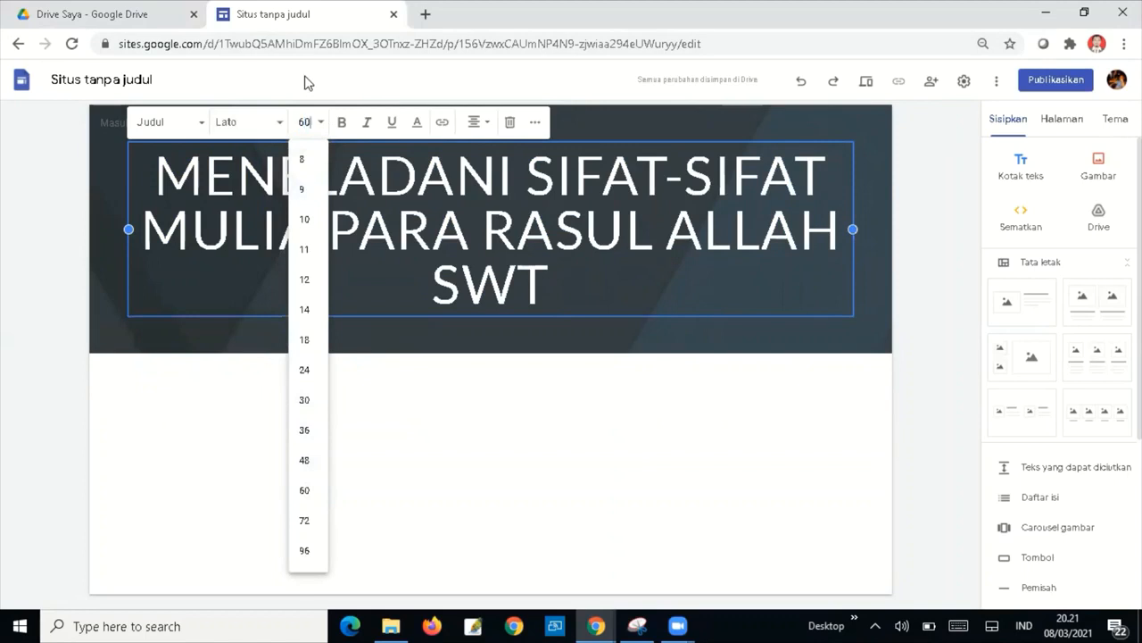
key("Return")
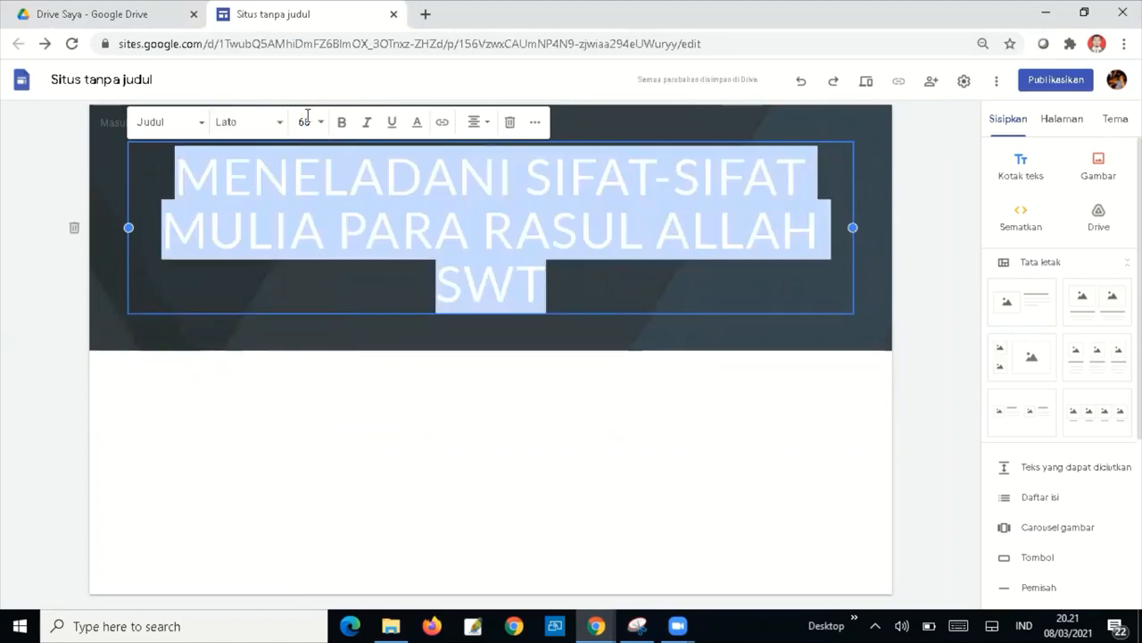
left_click(302, 121)
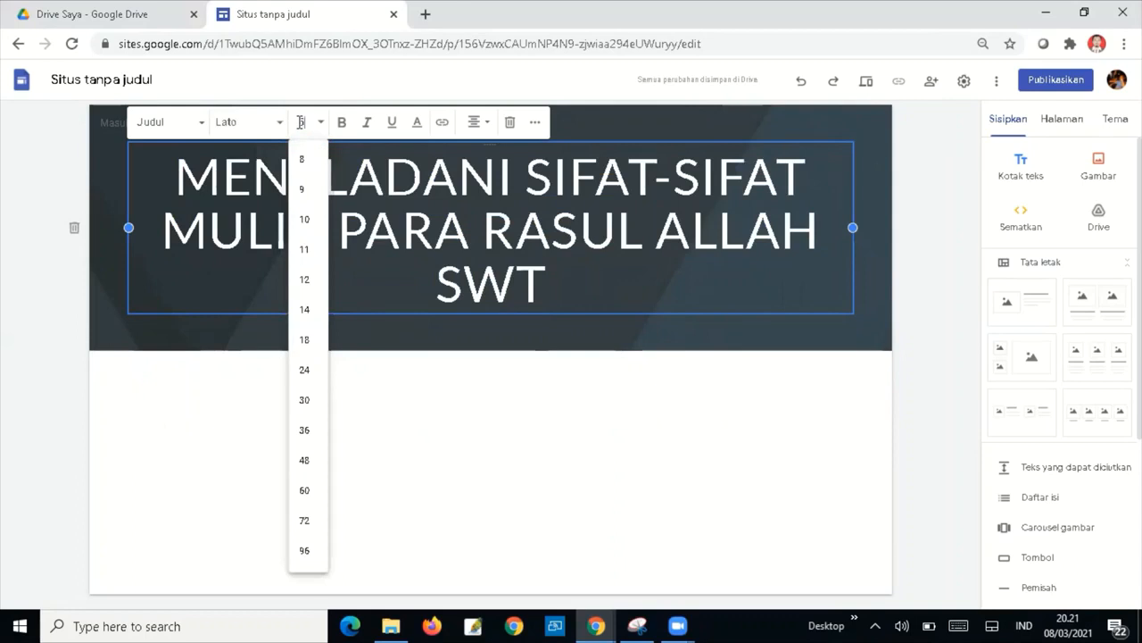
type("50")
key("Return")
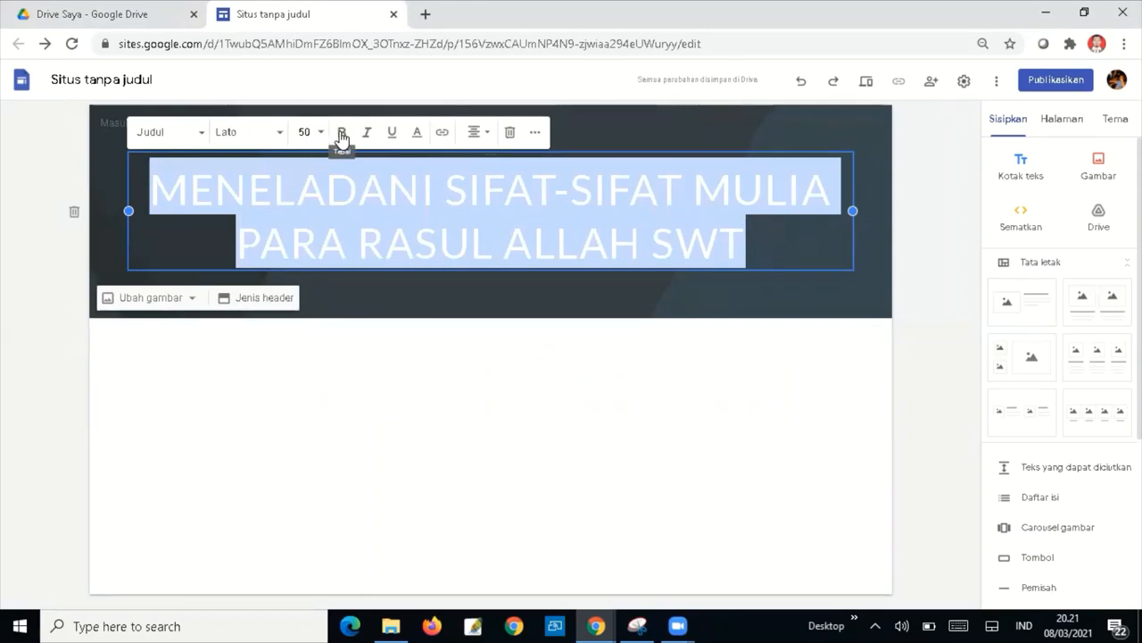
Make the banner title text bold and green.
left_click(341, 134)
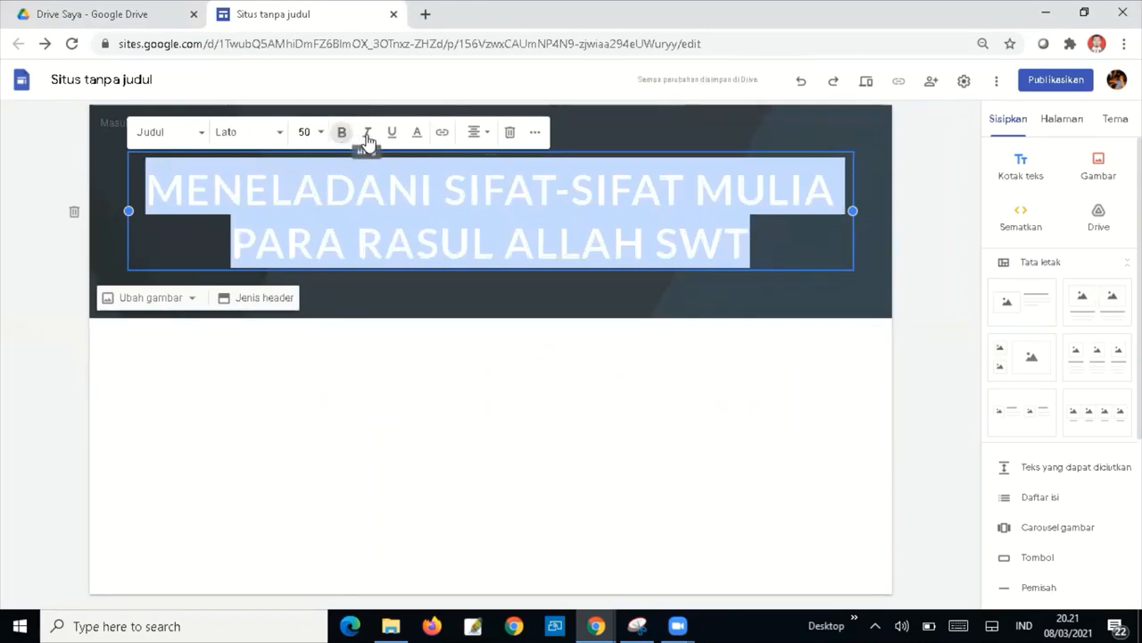
left_click(416, 134)
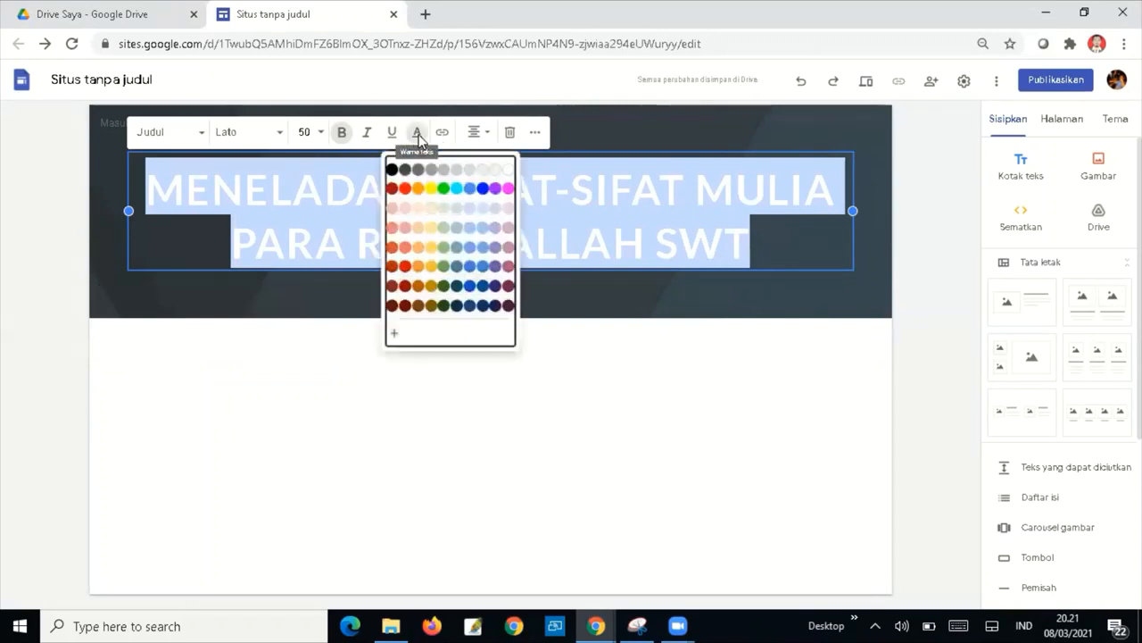
left_click(443, 188)
left_click(497, 282)
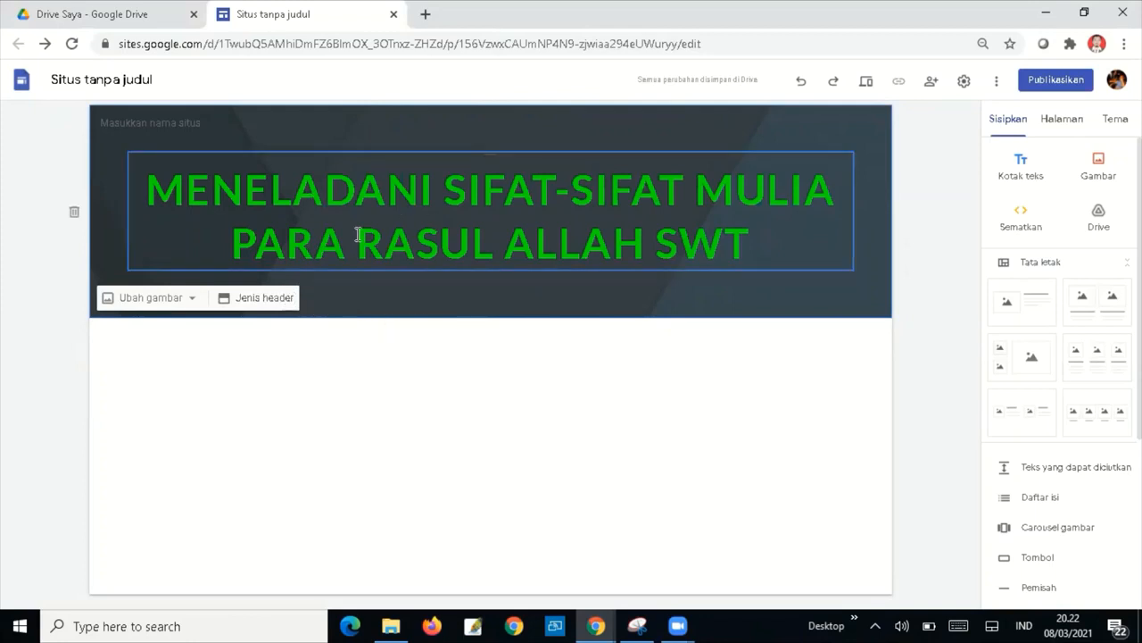
left_click(192, 304)
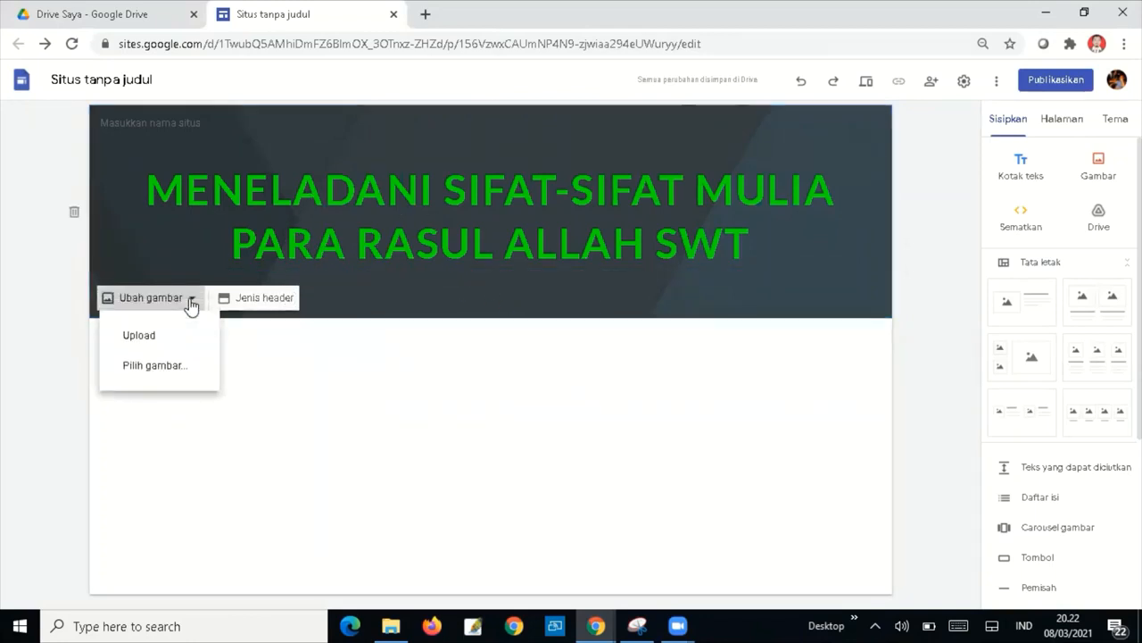
Set the header background to the gallery's blue notebook and pen stock photo.
left_click(166, 371)
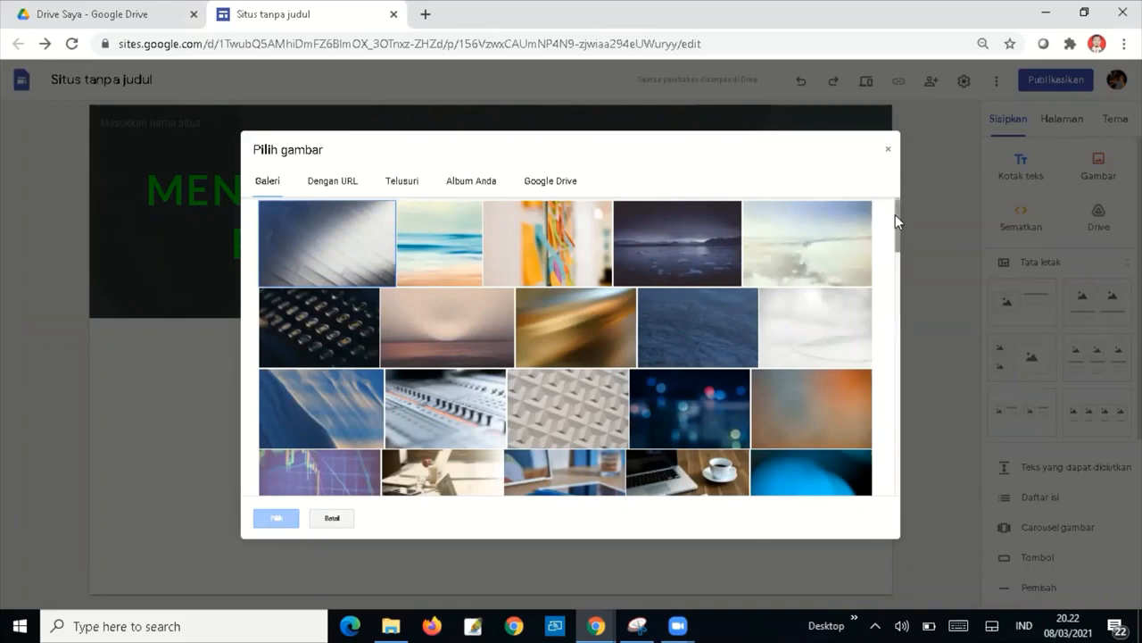
left_click_drag(895, 214, 867, 178)
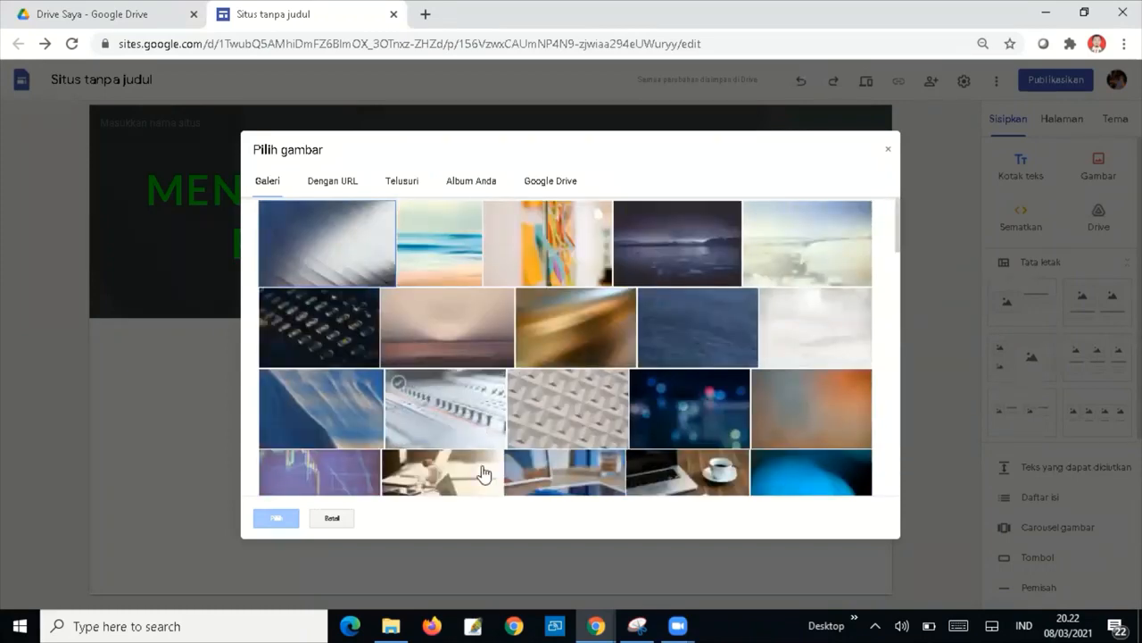
left_click(548, 489)
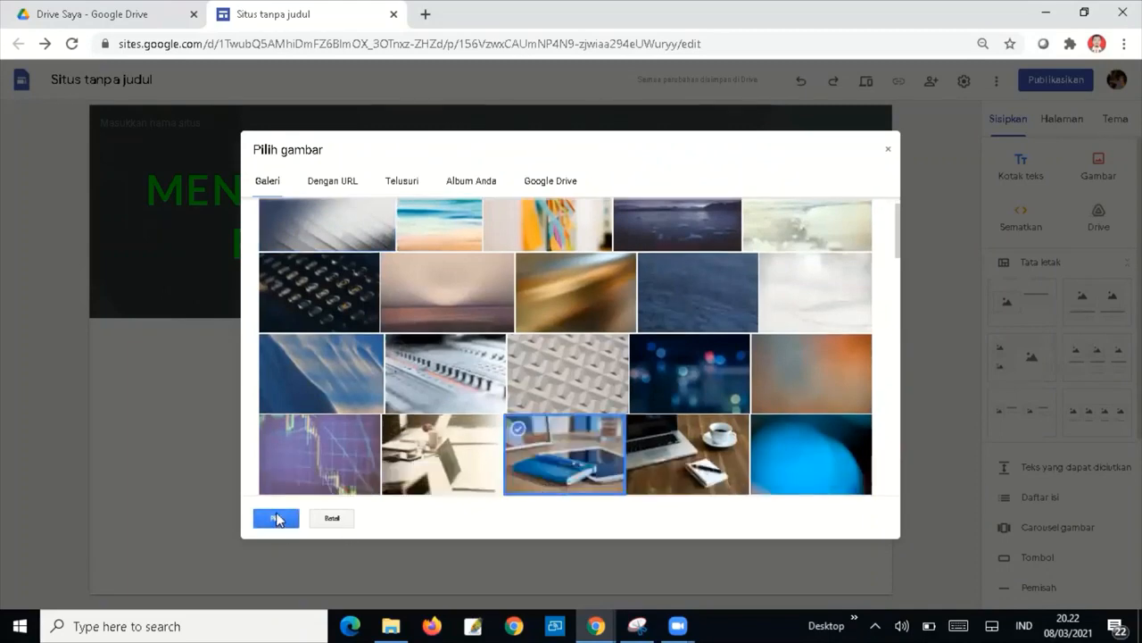
left_click(277, 519)
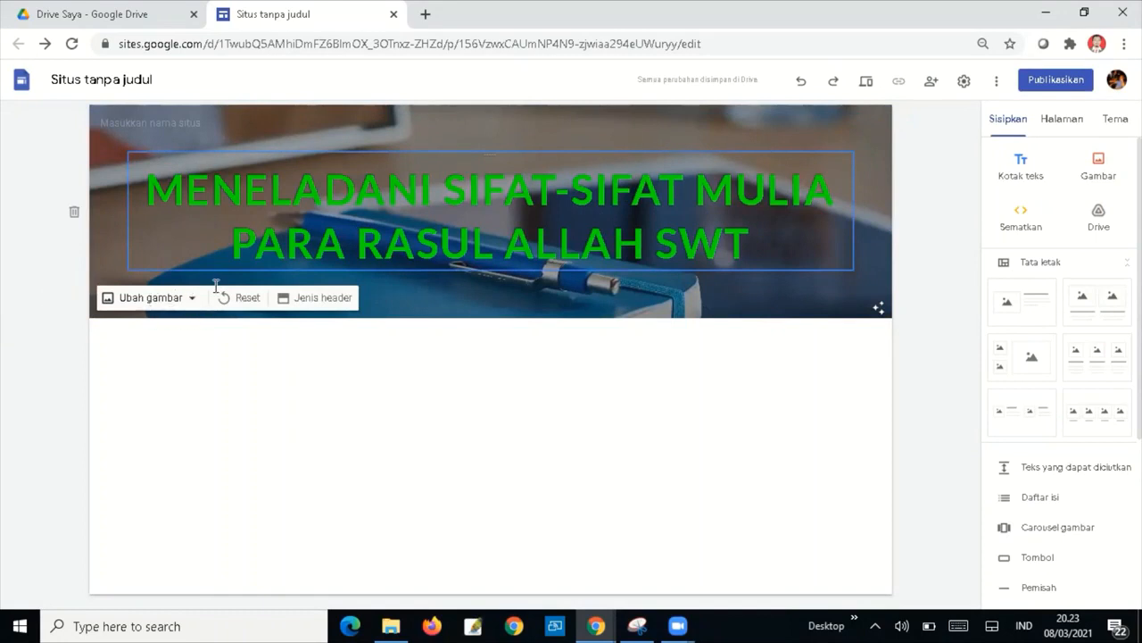
left_click(189, 295)
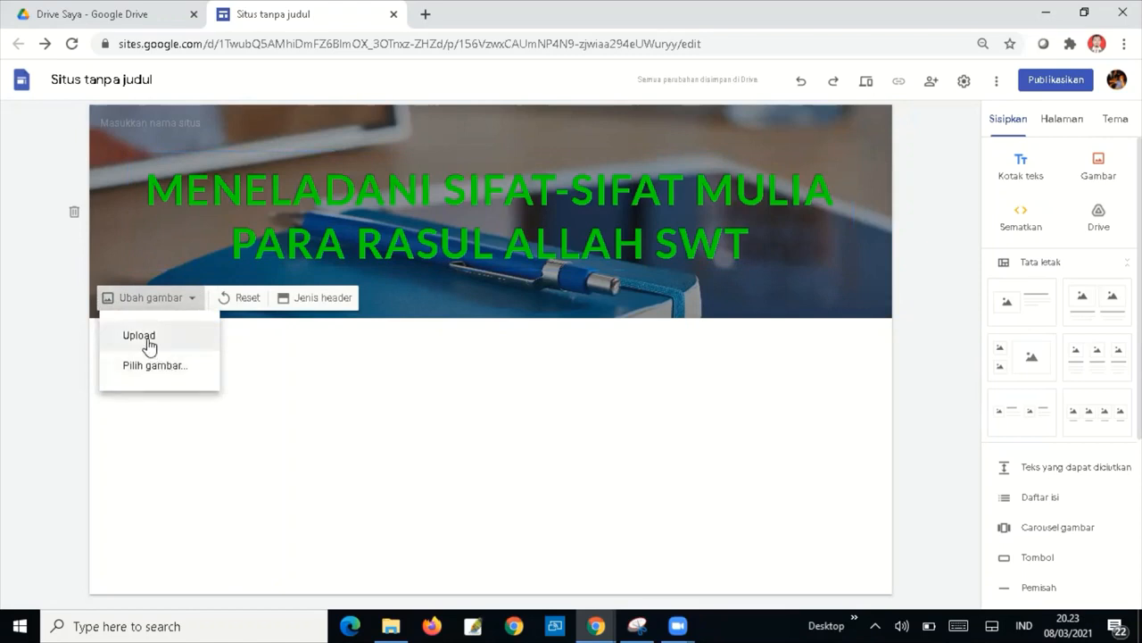
Upload the Gedung Almaaif photo from D:\AlMaarif as the header background.
left_click(140, 336)
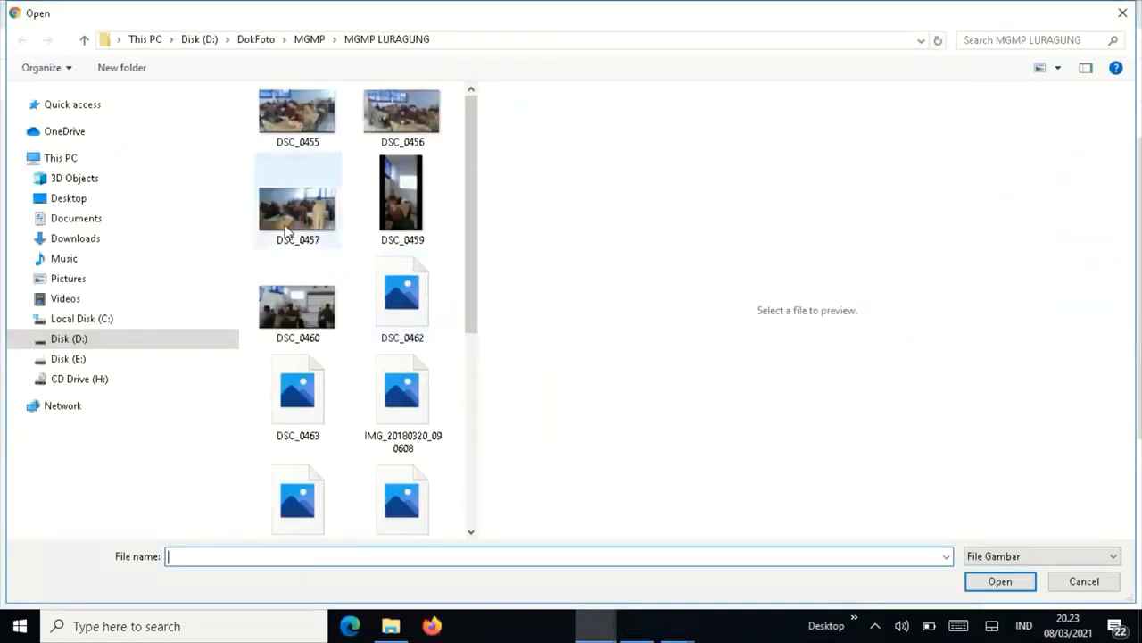
left_click(25, 340)
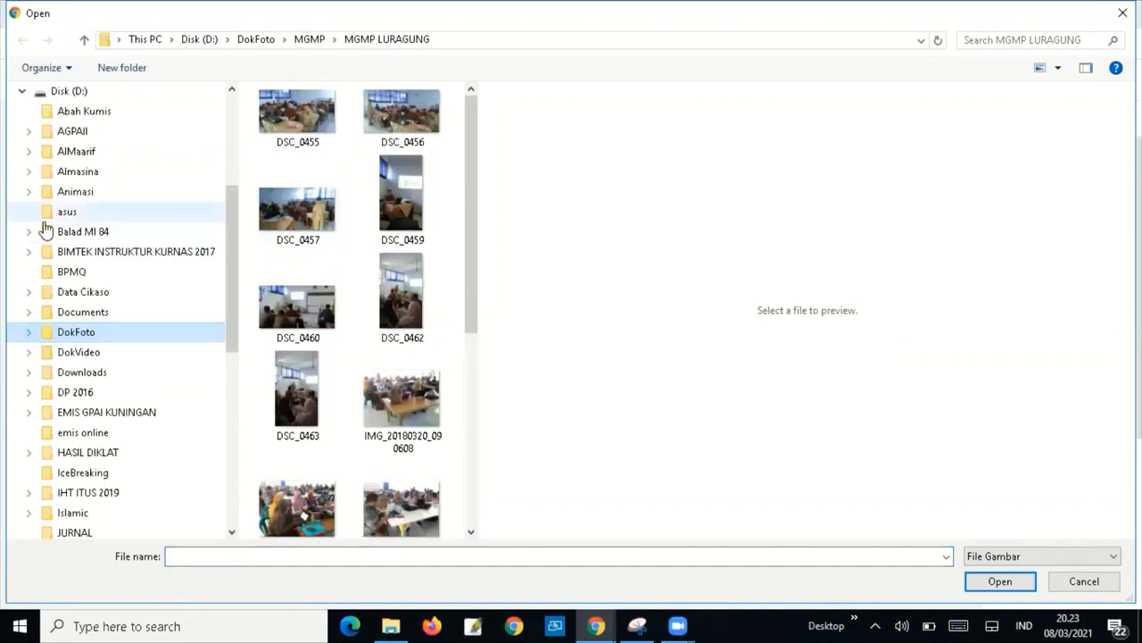
left_click(62, 154)
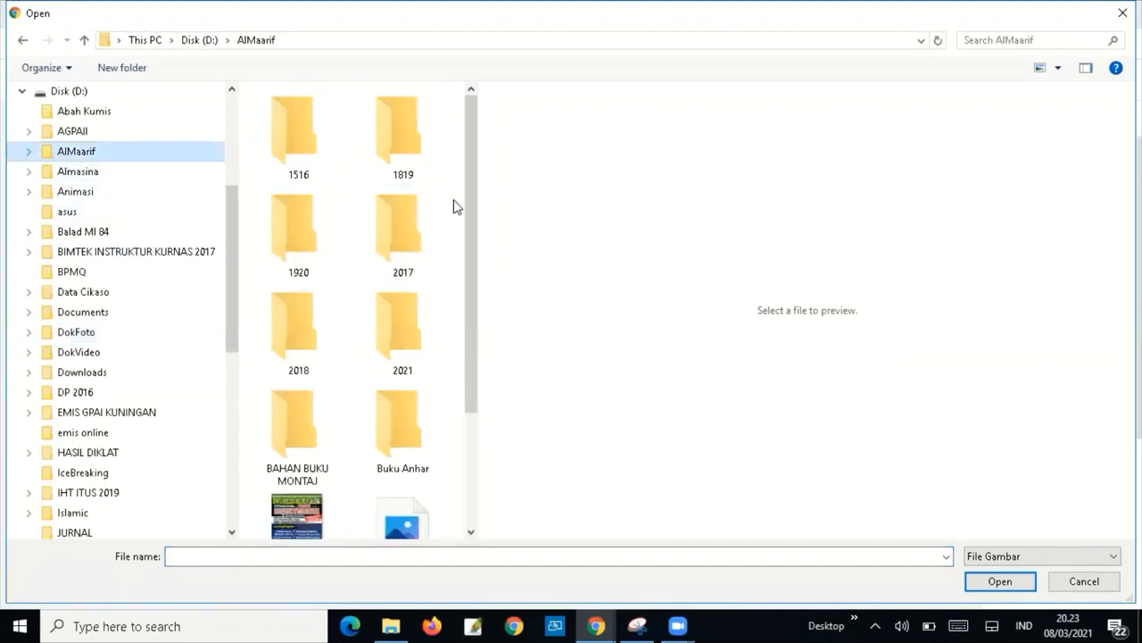
left_click_drag(472, 118, 471, 384)
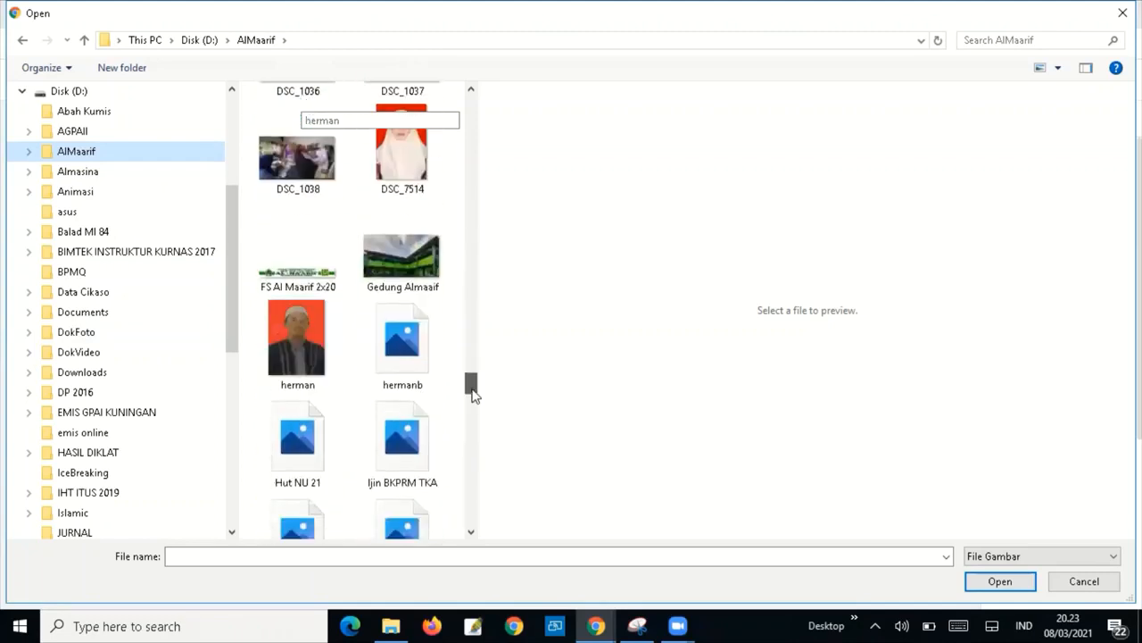
left_click(403, 266)
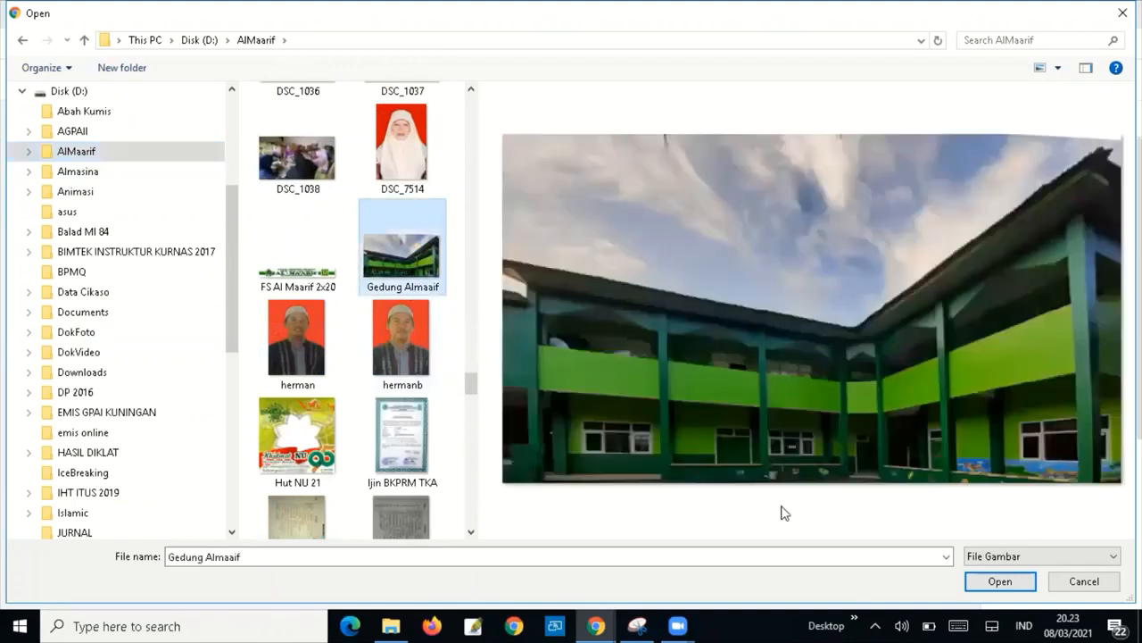
left_click(1022, 582)
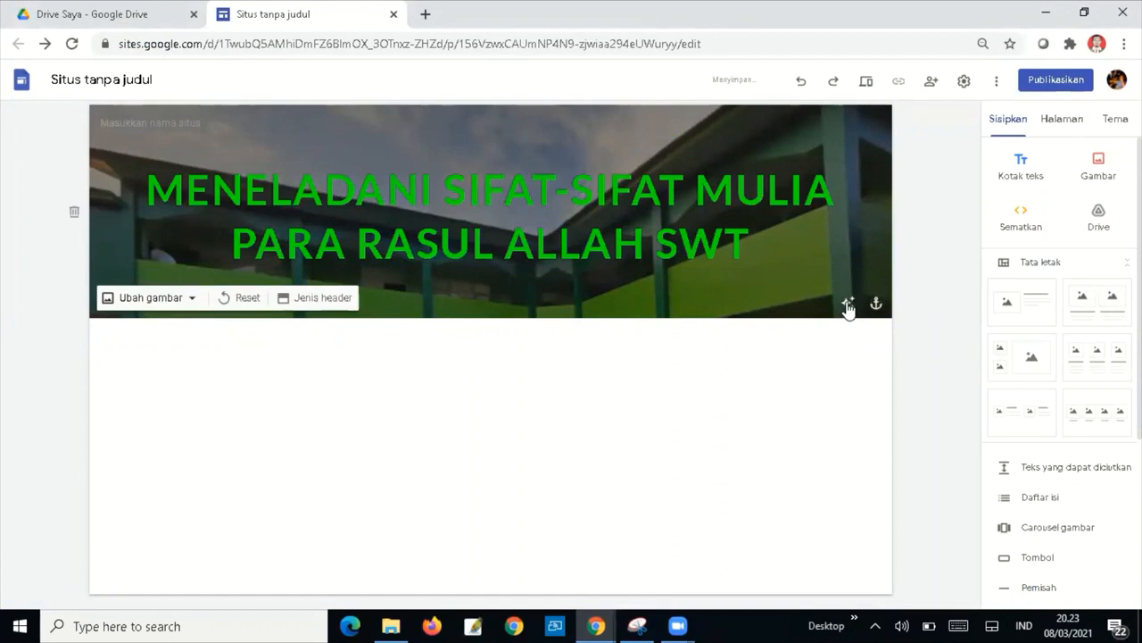
left_click(848, 306)
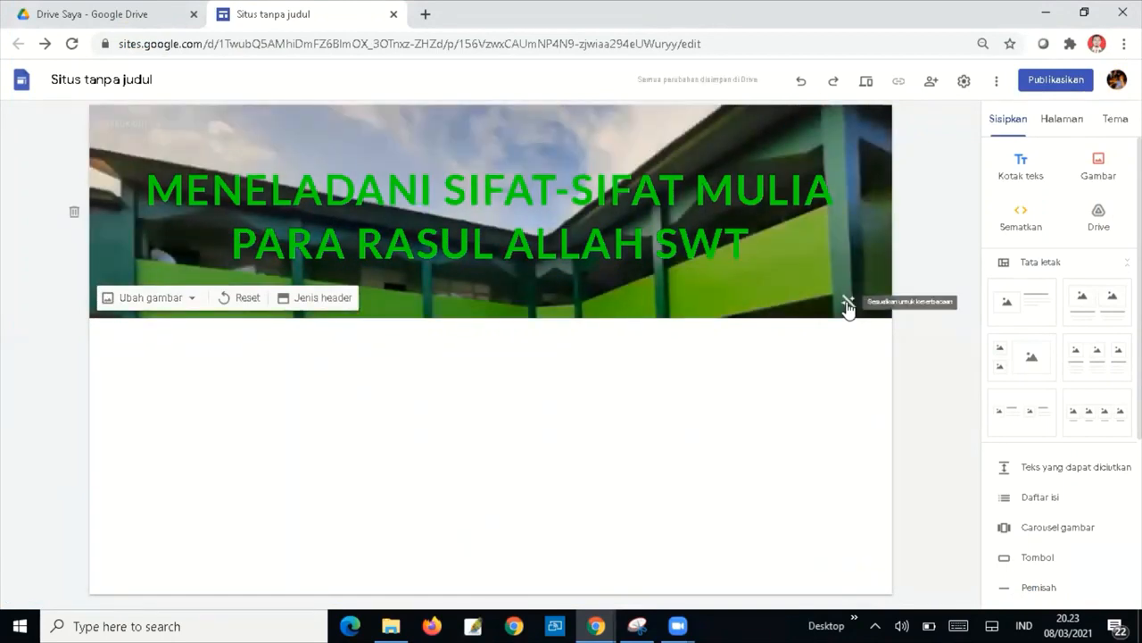
left_click(848, 307)
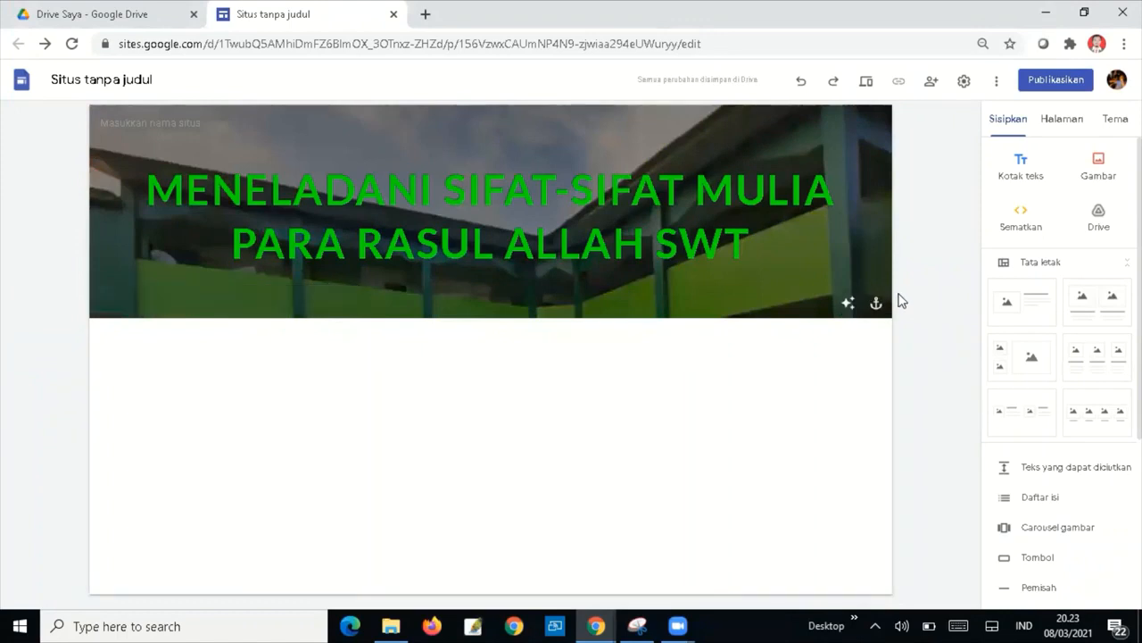
left_click(877, 304)
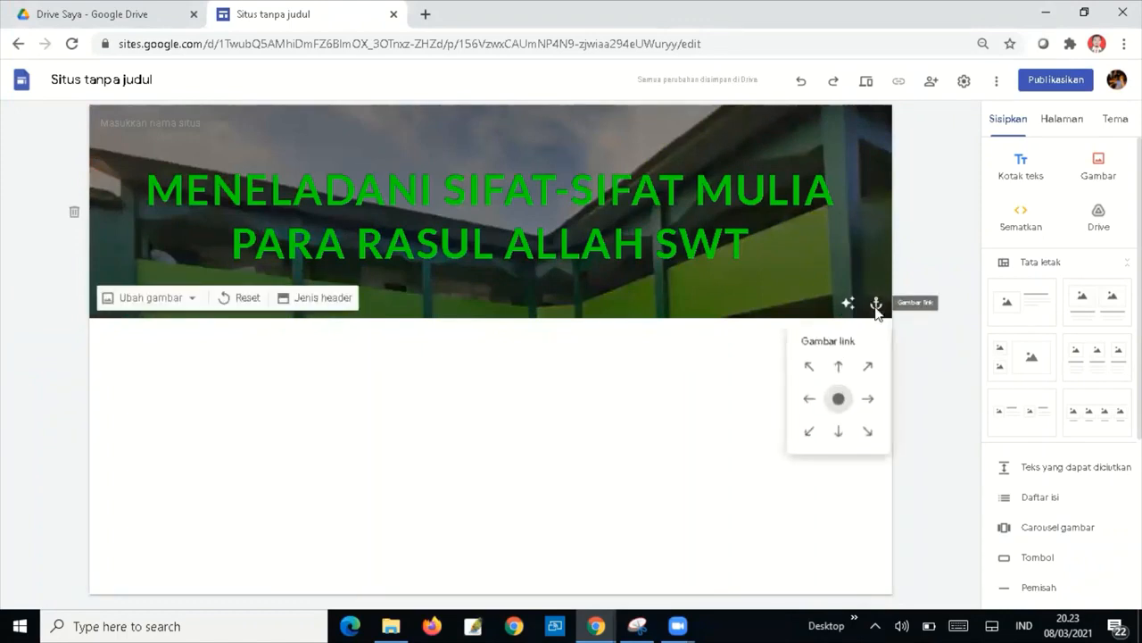
left_click(838, 369)
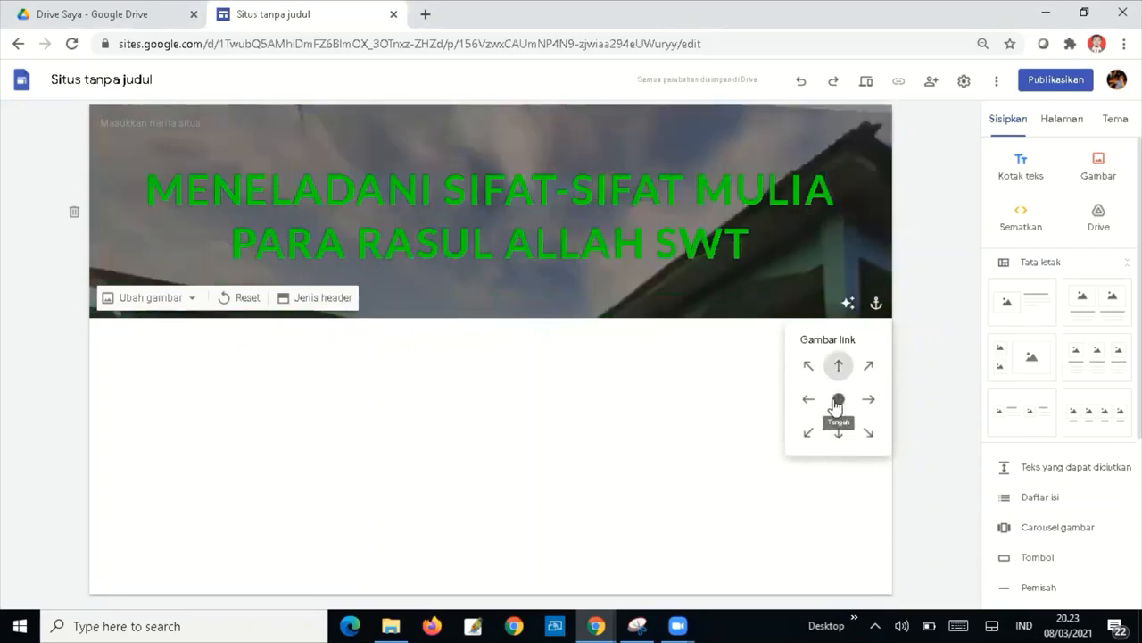
left_click(838, 402)
left_click(839, 435)
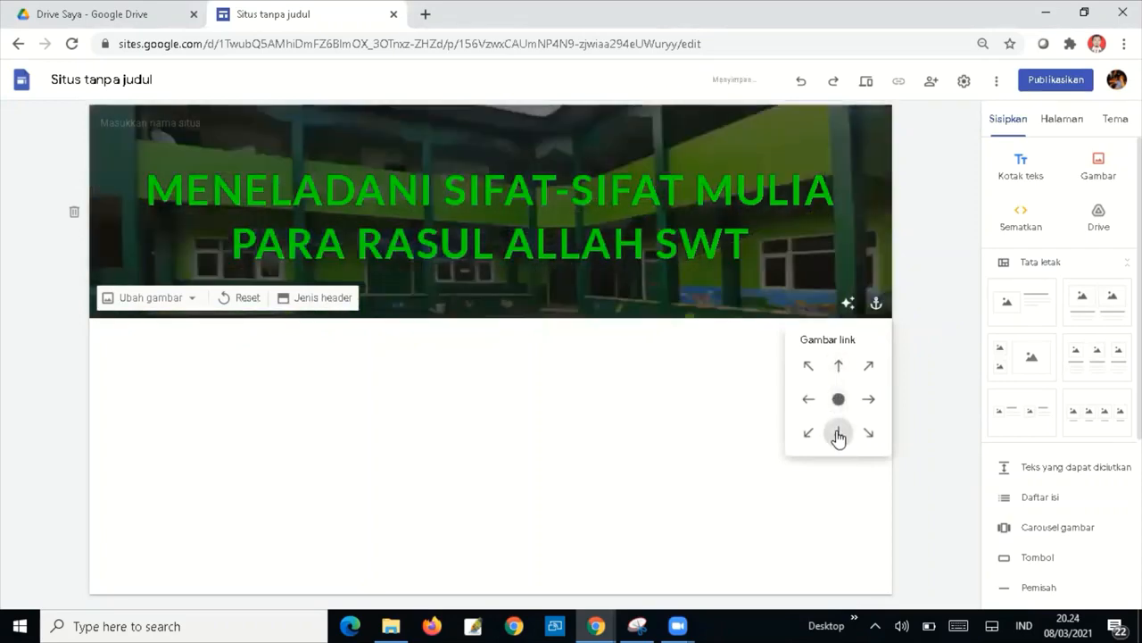
left_click(839, 400)
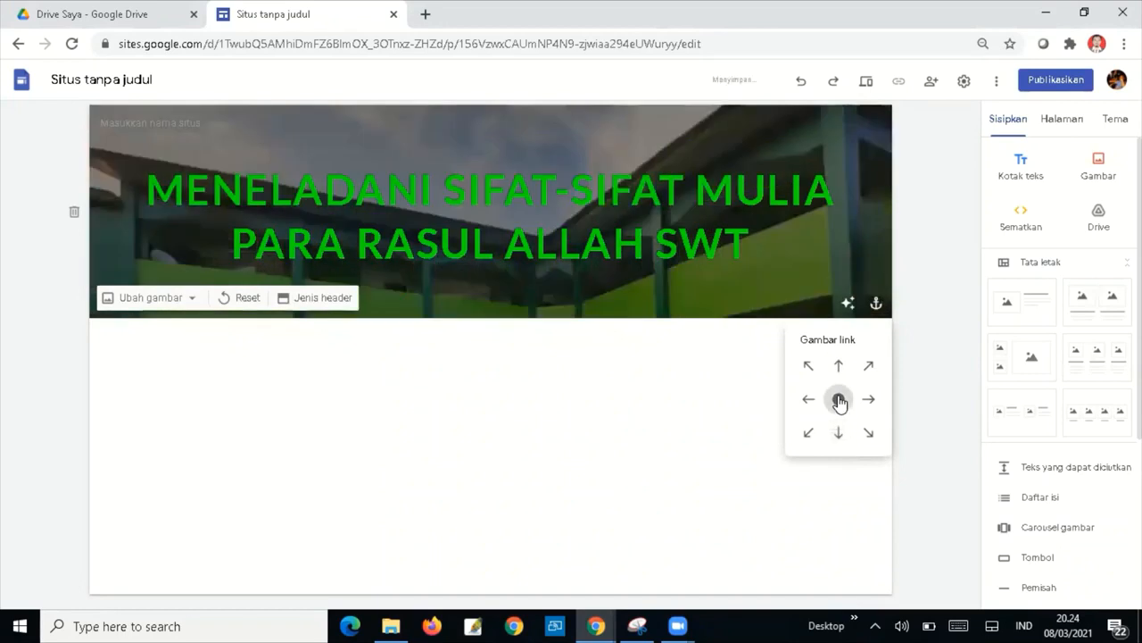
left_click(417, 271)
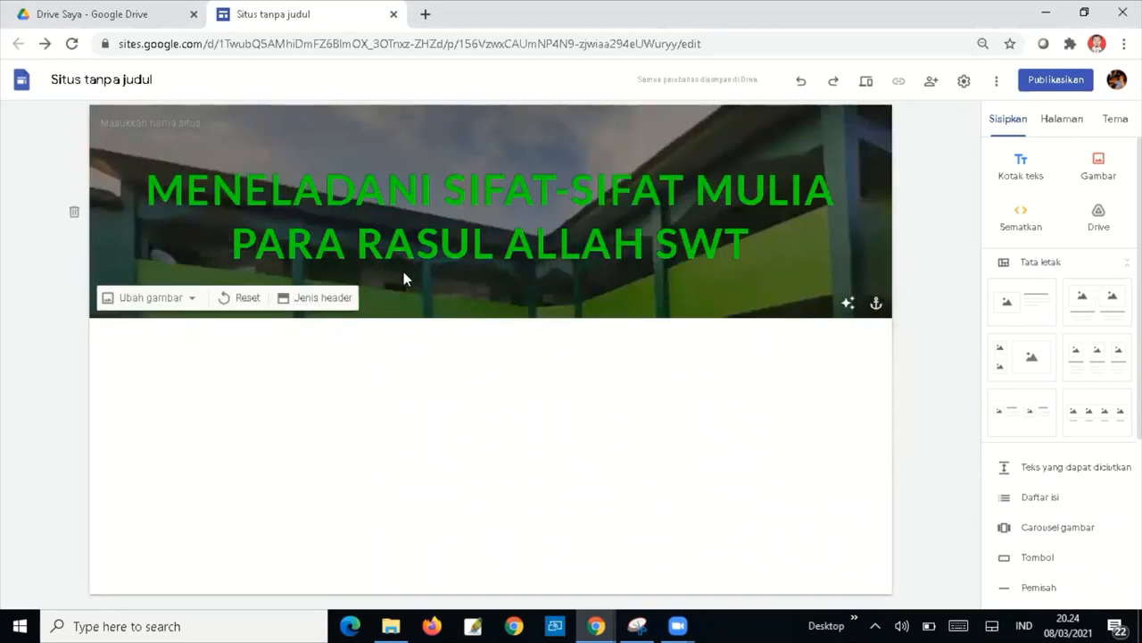
left_click(328, 299)
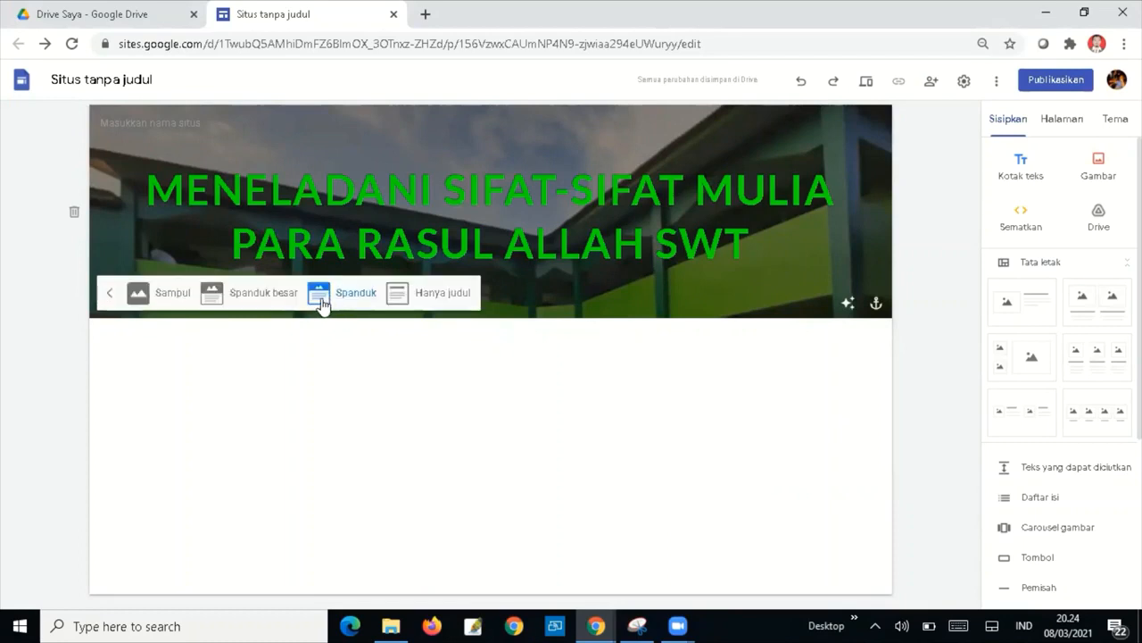
left_click(167, 294)
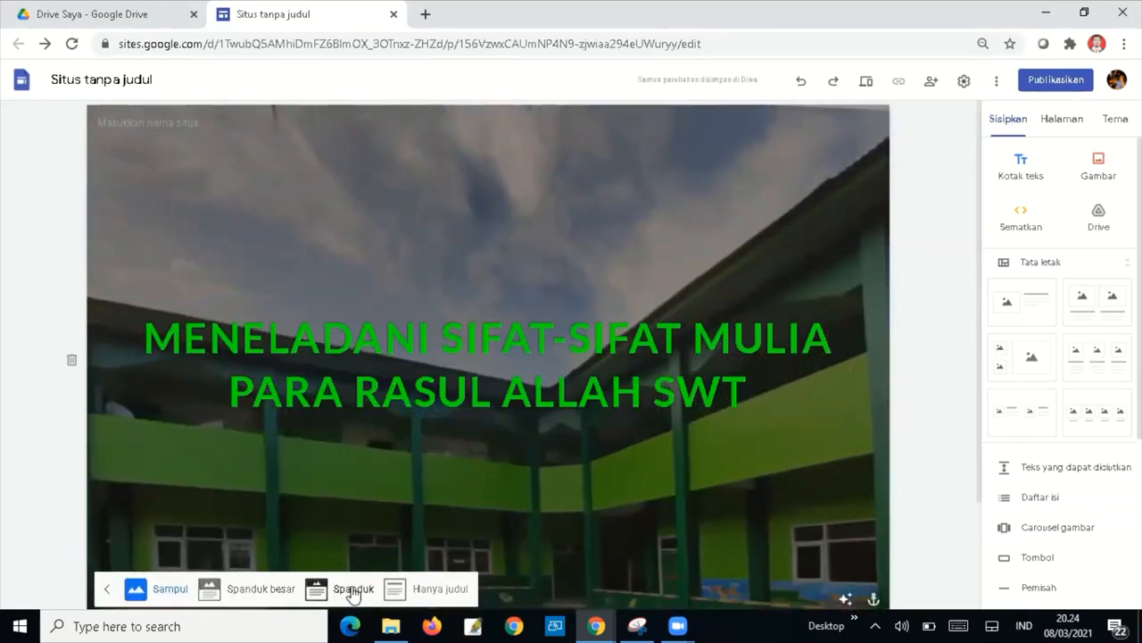
left_click(353, 591)
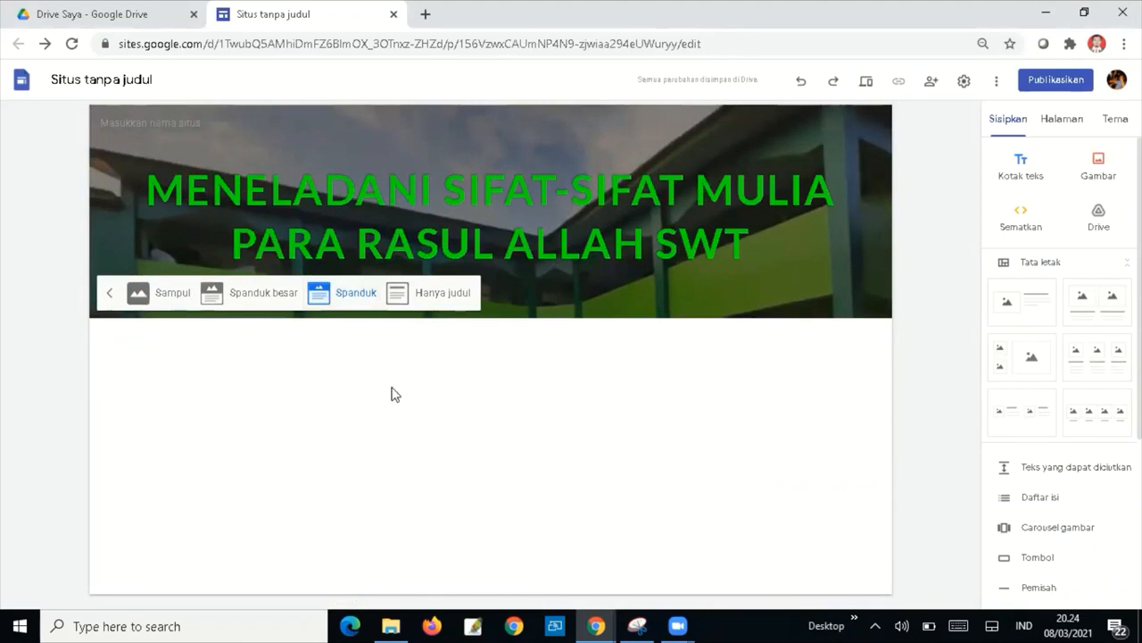
left_click(443, 293)
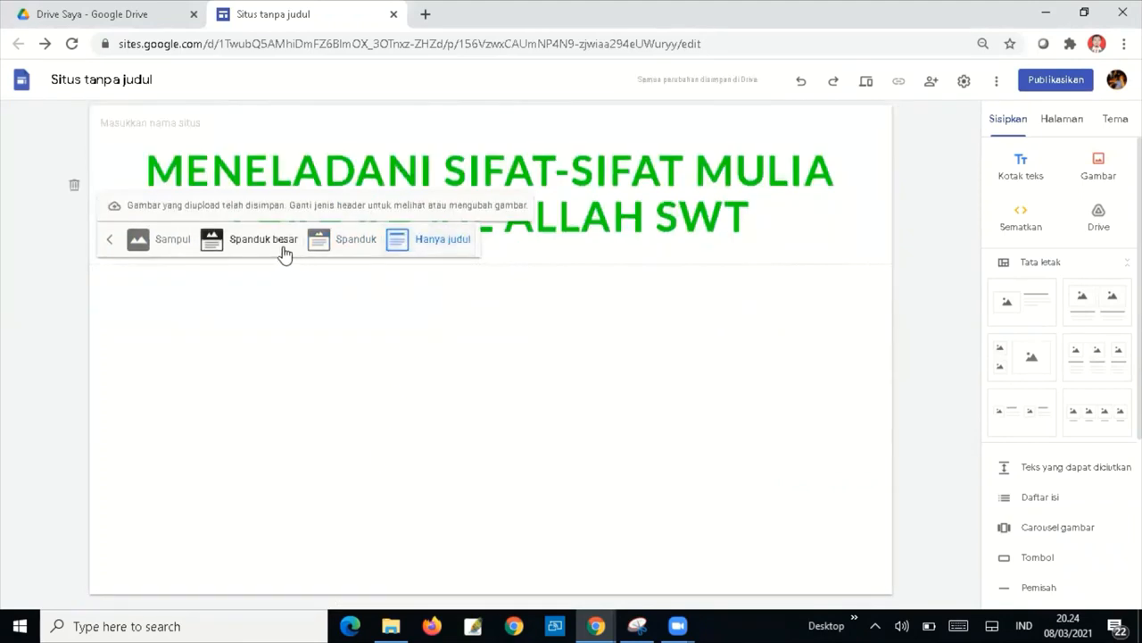
left_click(358, 243)
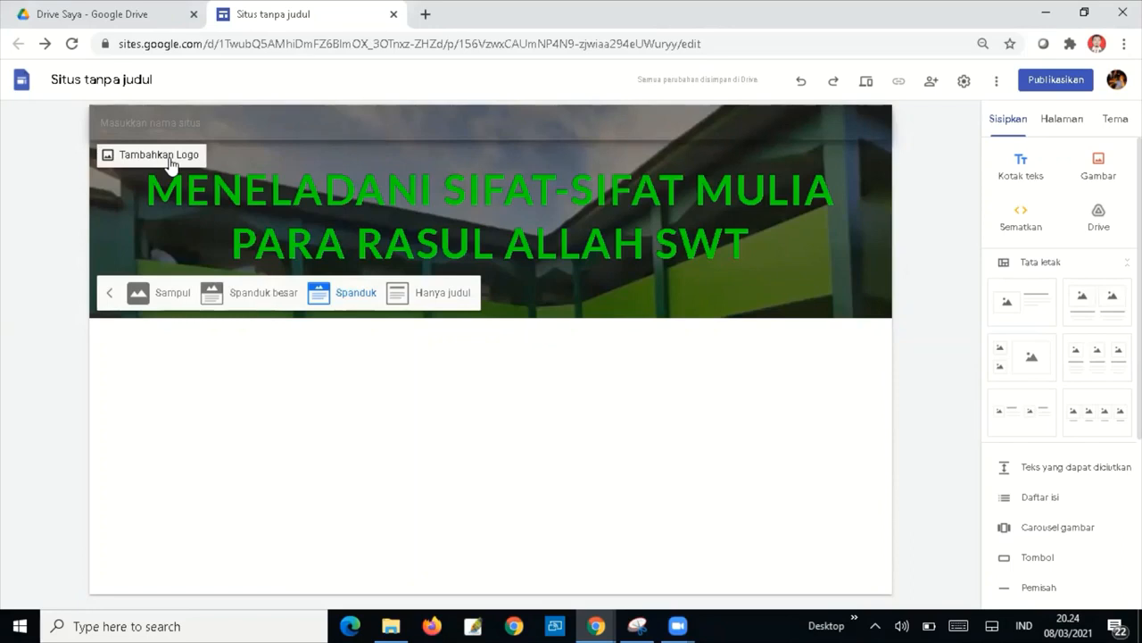
Upload Logo AlMaarif from D:\AlMaarif as the site logo.
left_click(170, 160)
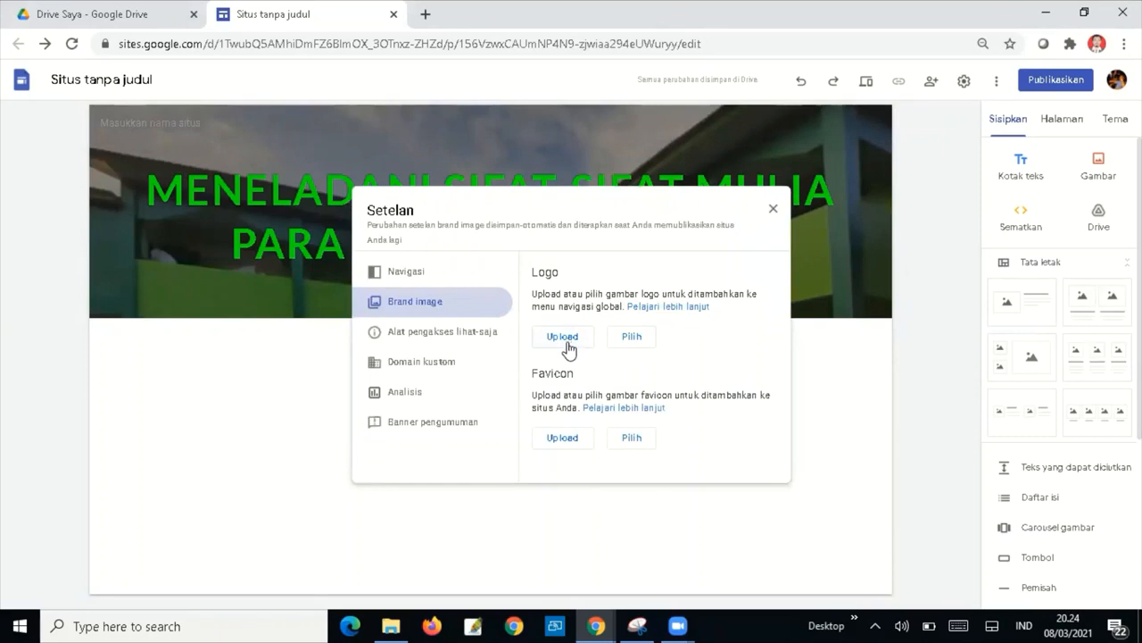
left_click(563, 345)
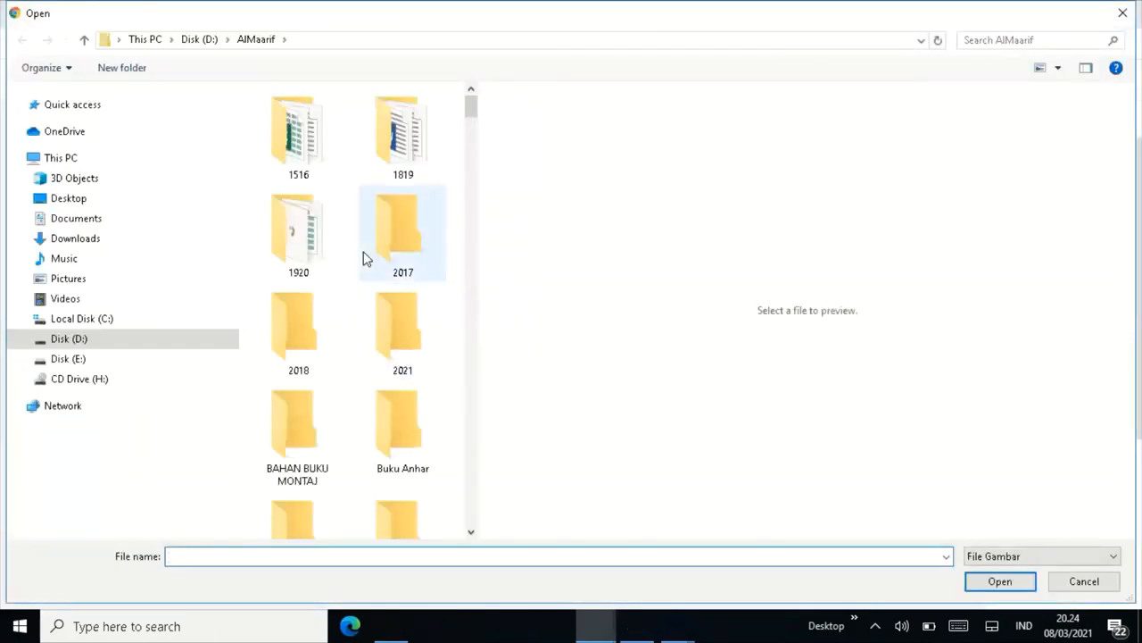
left_click_drag(472, 105, 471, 453)
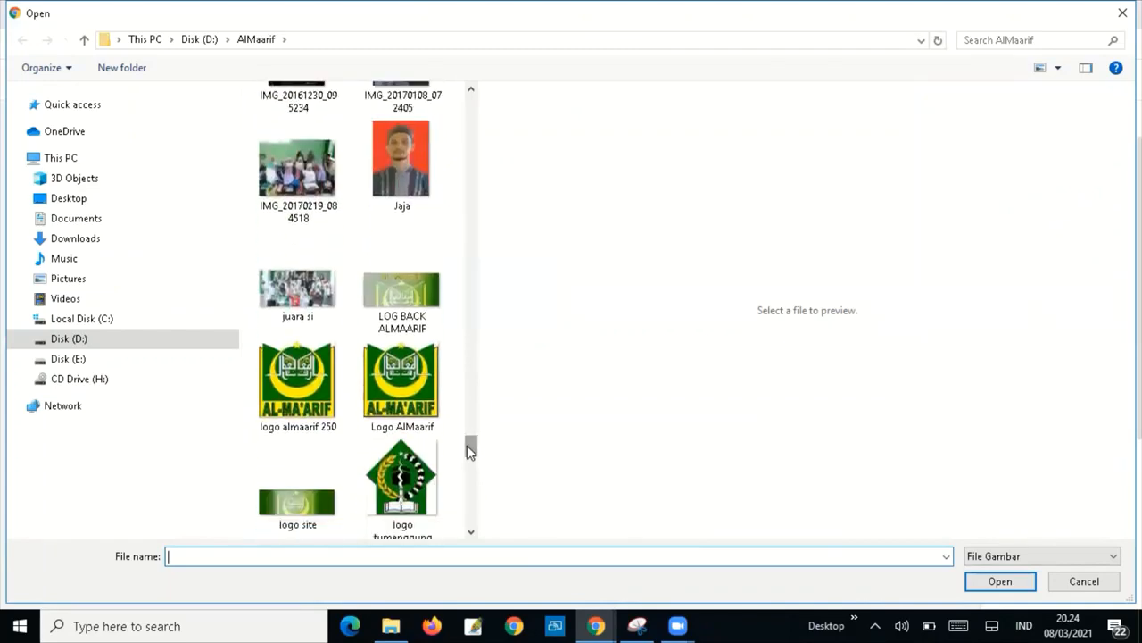
left_click(394, 388)
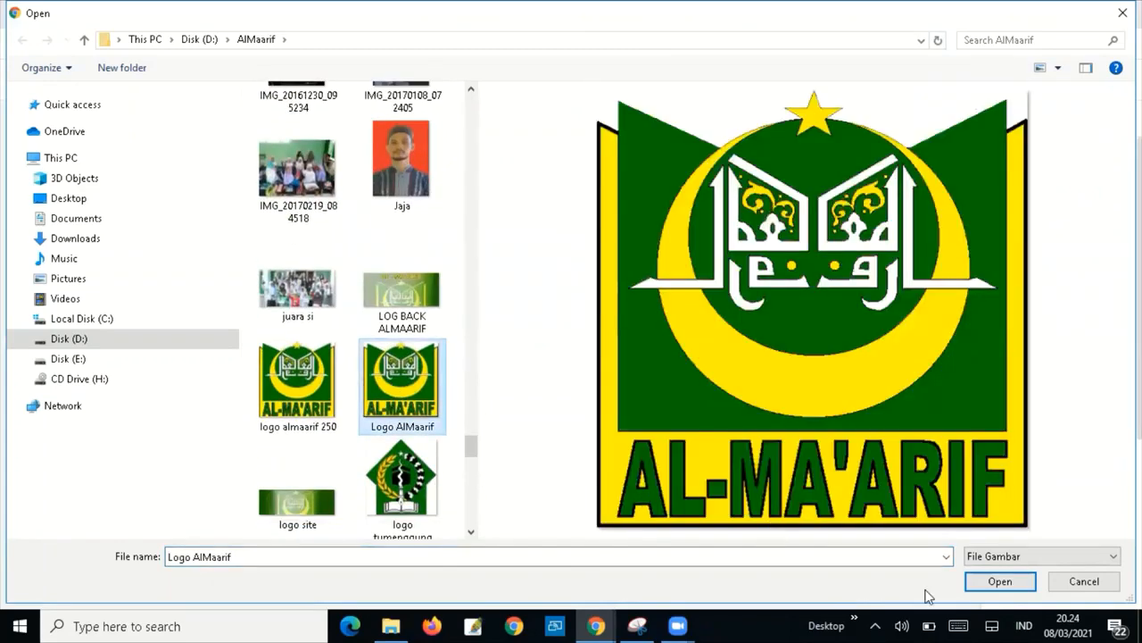
left_click(993, 582)
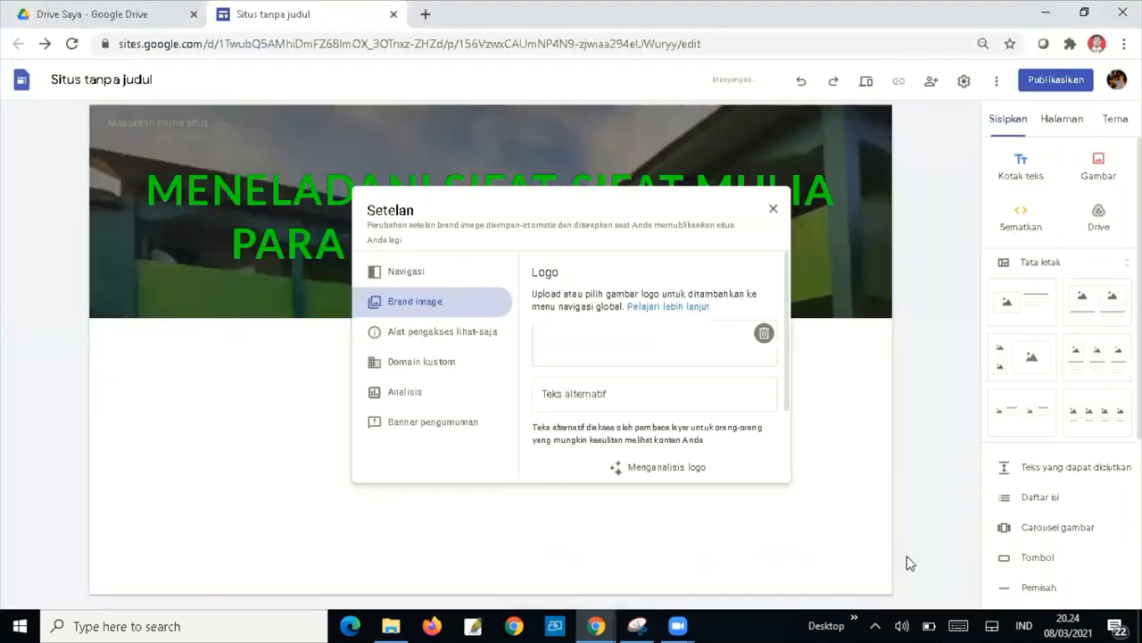
left_click(773, 211)
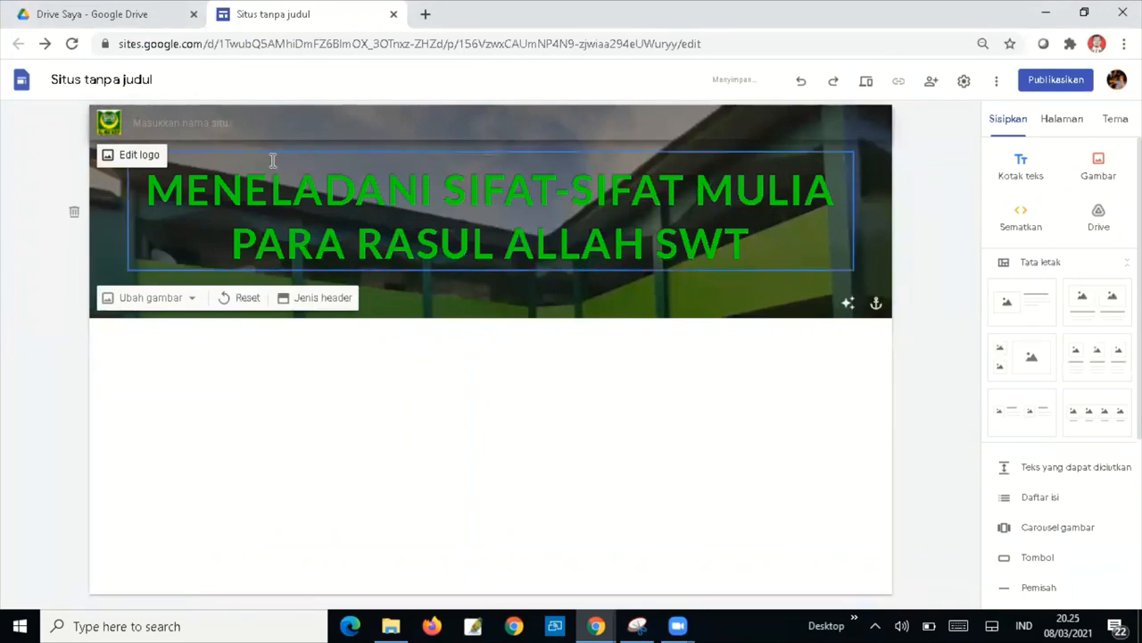
left_click(161, 120)
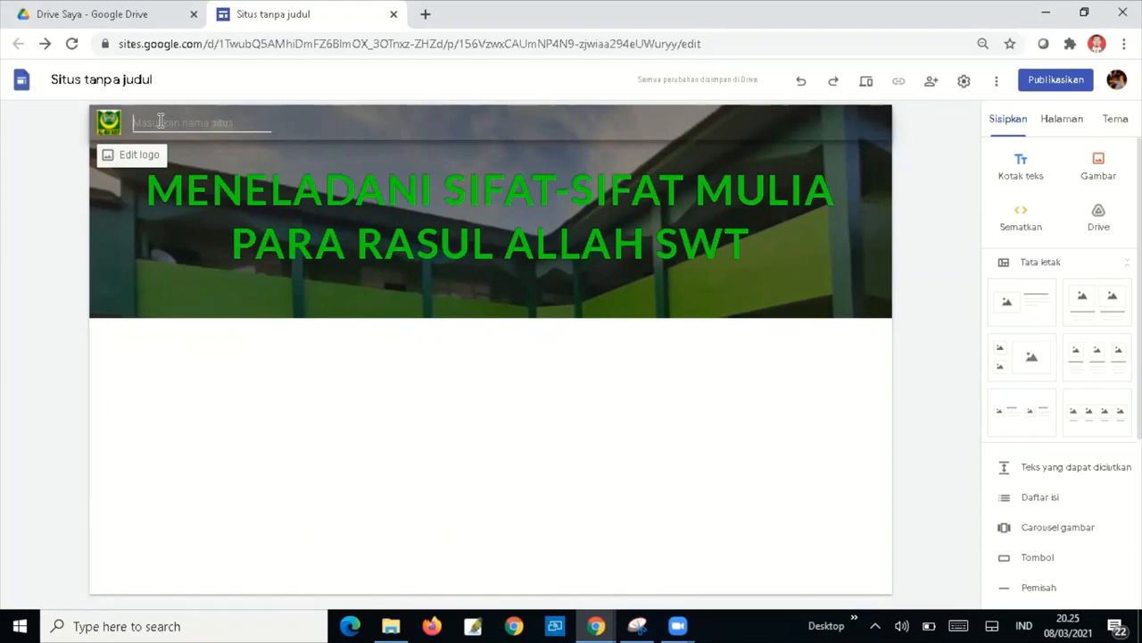
type("W")
key("BackSpace")
type("Www.")
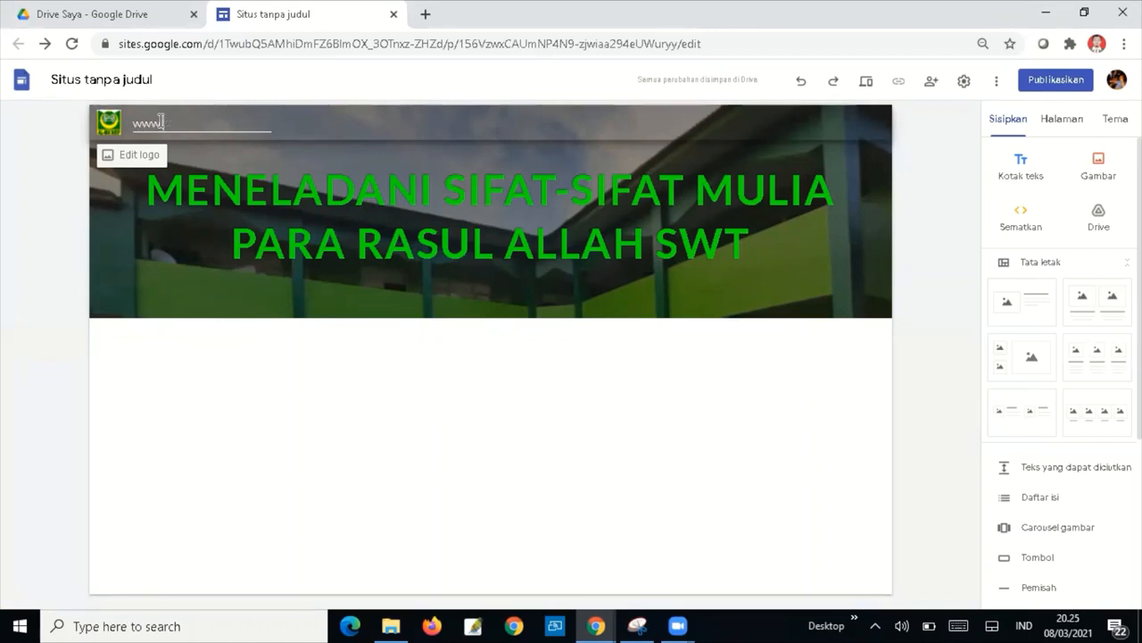
type("paismpn1luragung")
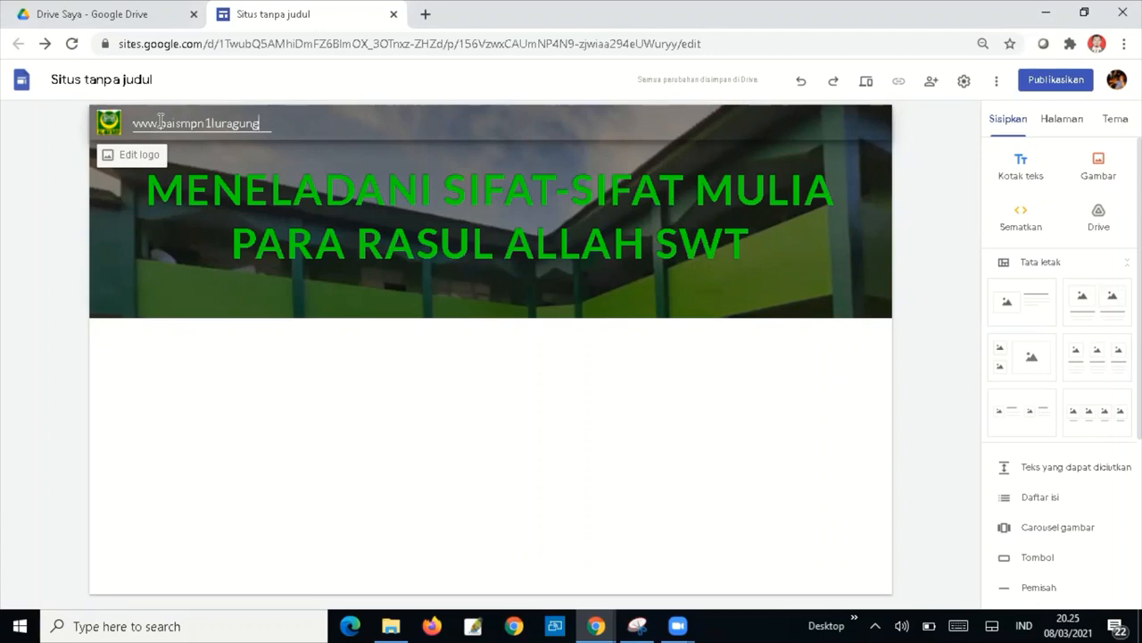
key("Home")
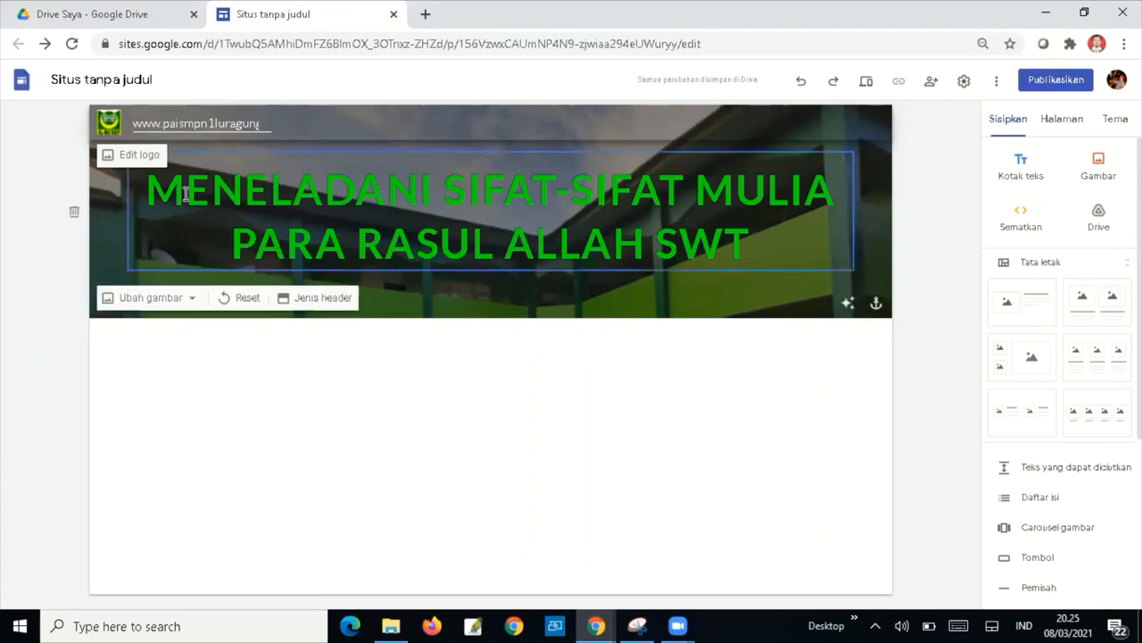
left_click_drag(150, 189, 747, 242)
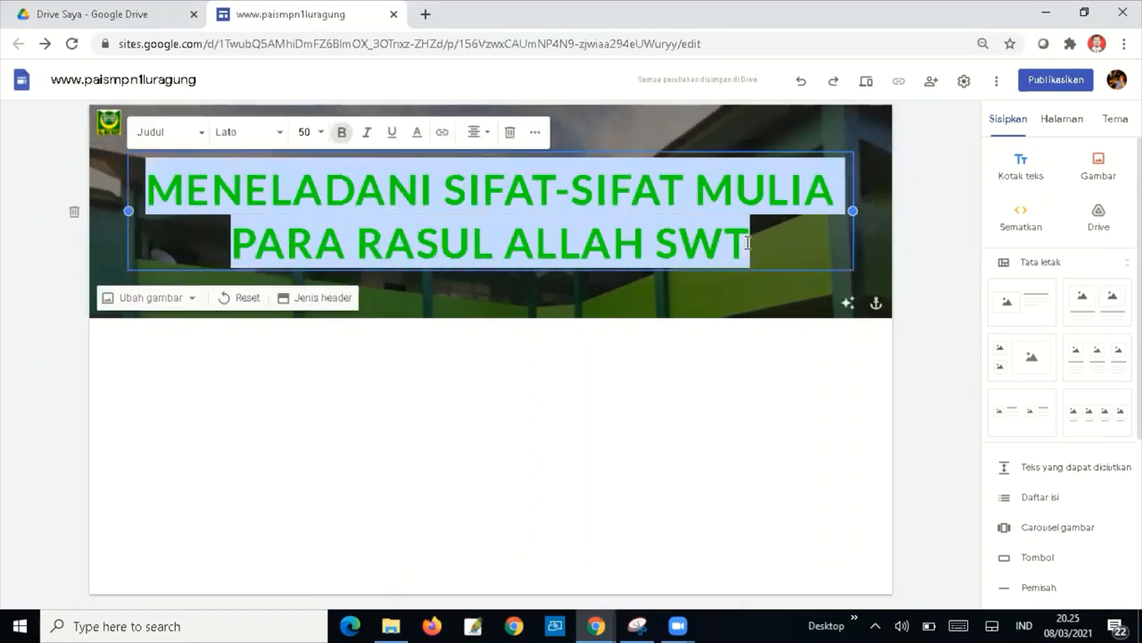
Rename the site document by pasting the title 'MENELADANI SIFAT-SIFAT MULIA PARA RASUL ALLAH SWT'.
left_click(128, 77)
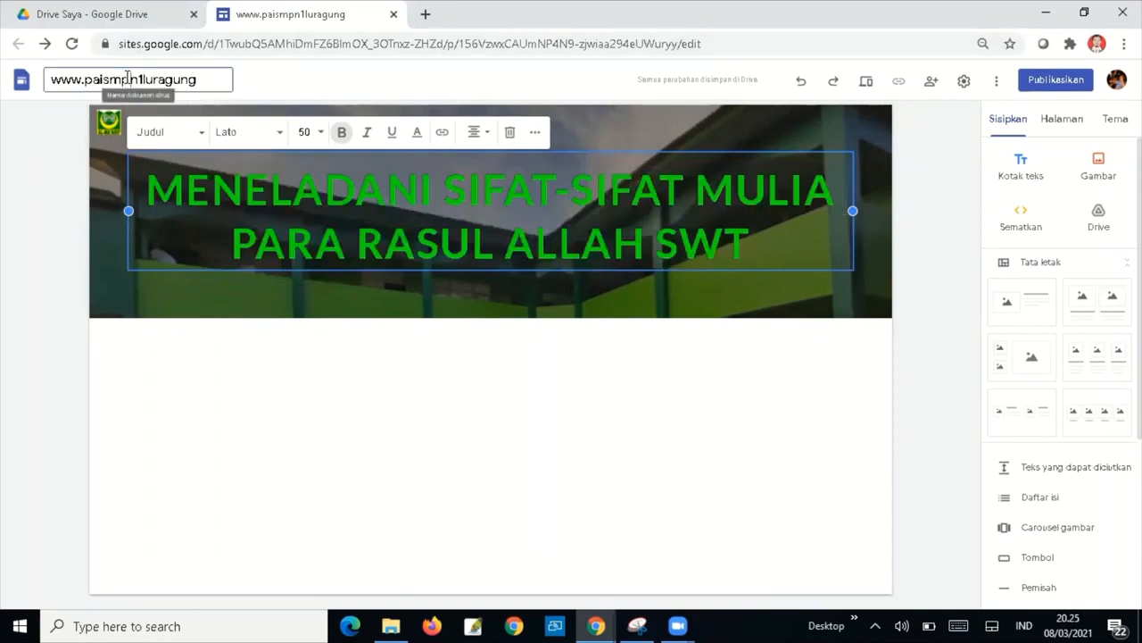
left_click_drag(200, 79, 32, 82)
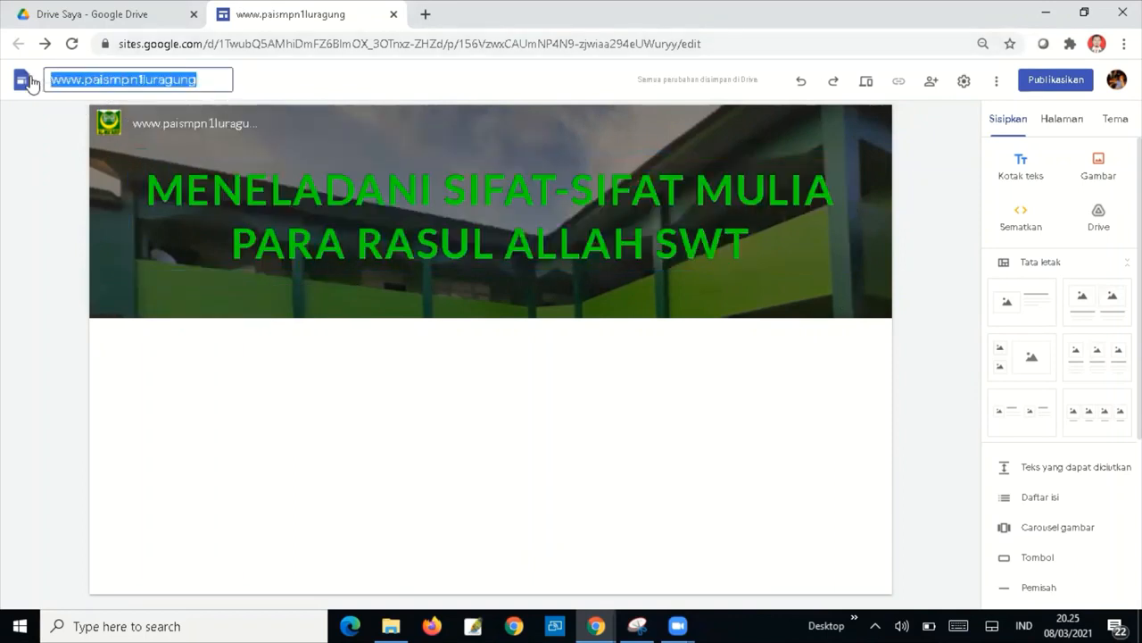
key("ctrl+v")
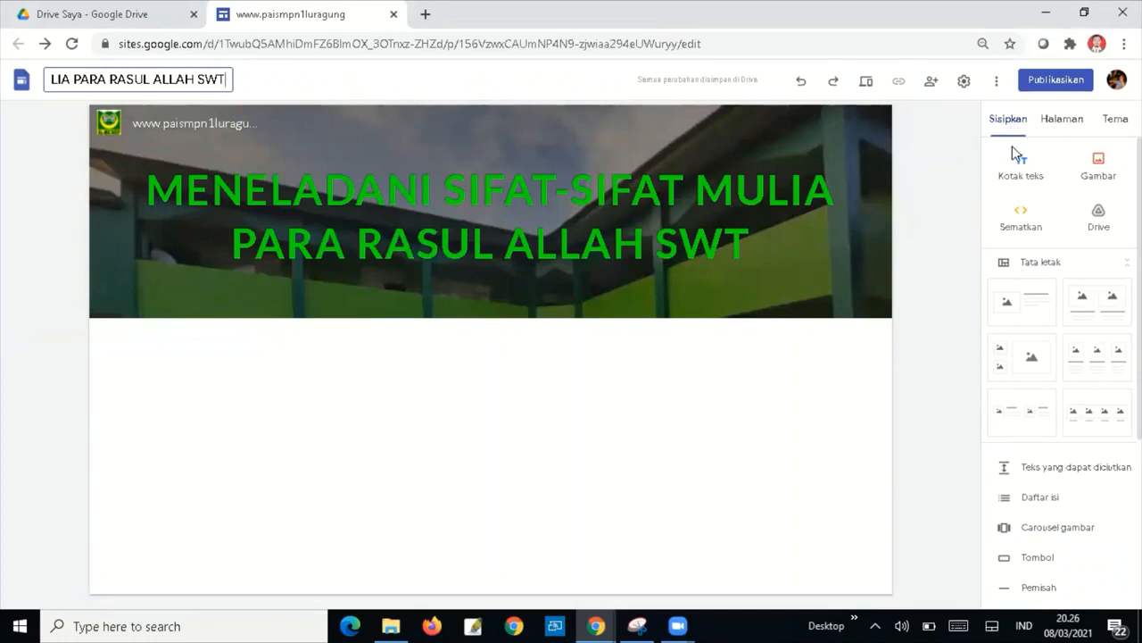
left_click(1021, 176)
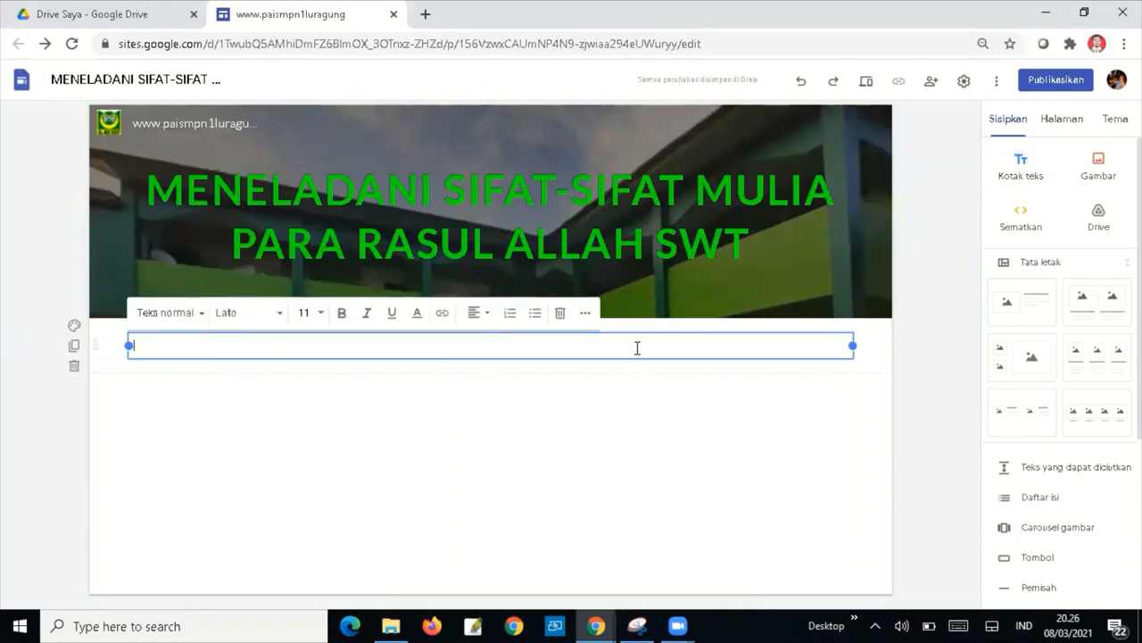
Type 'MATERI PELAJARAN PAI SMPNEGERI1 LURAGUNG KELAS VIII SEMESTER 2', fixing typos, then select the line.
type("MATERI")
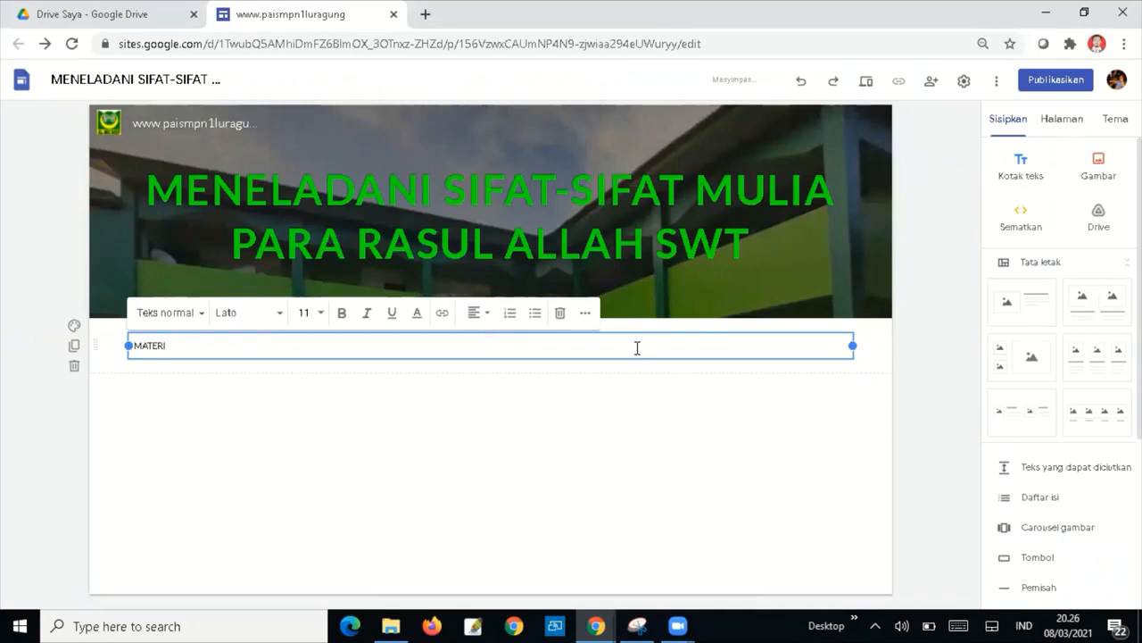
type(" PELAJARANPA")
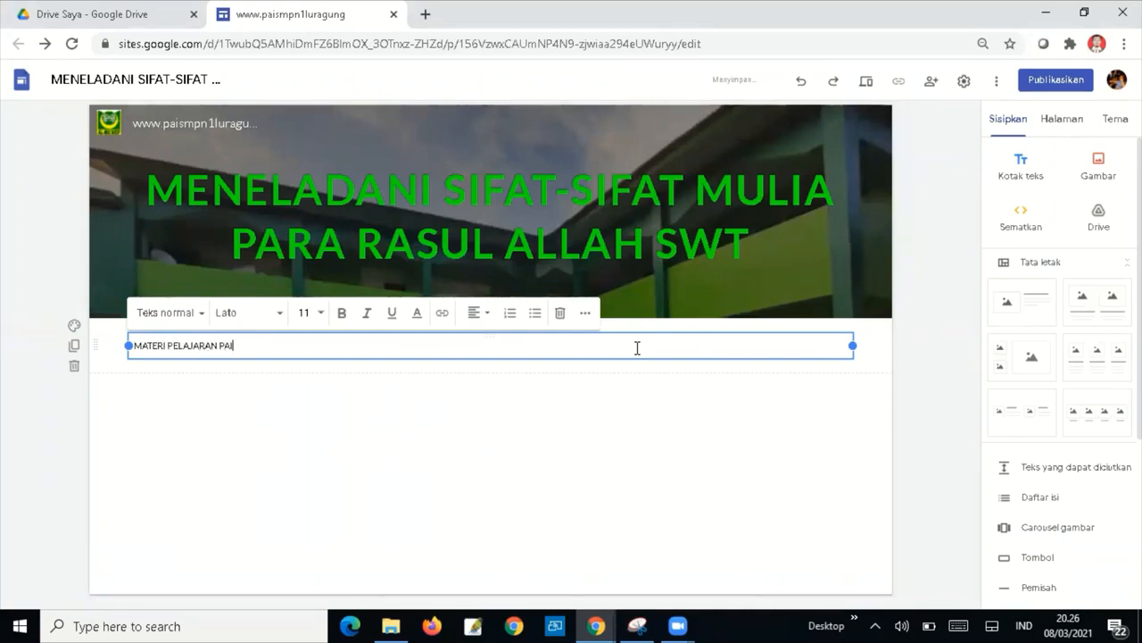
type("I ")
type("SM")
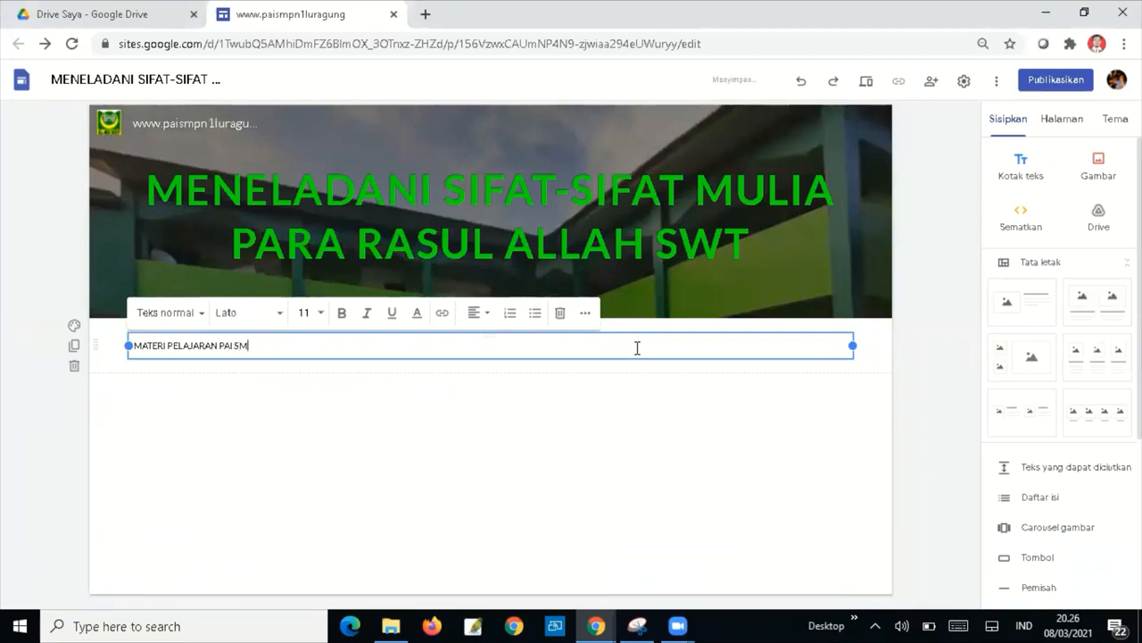
type("PNEGER")
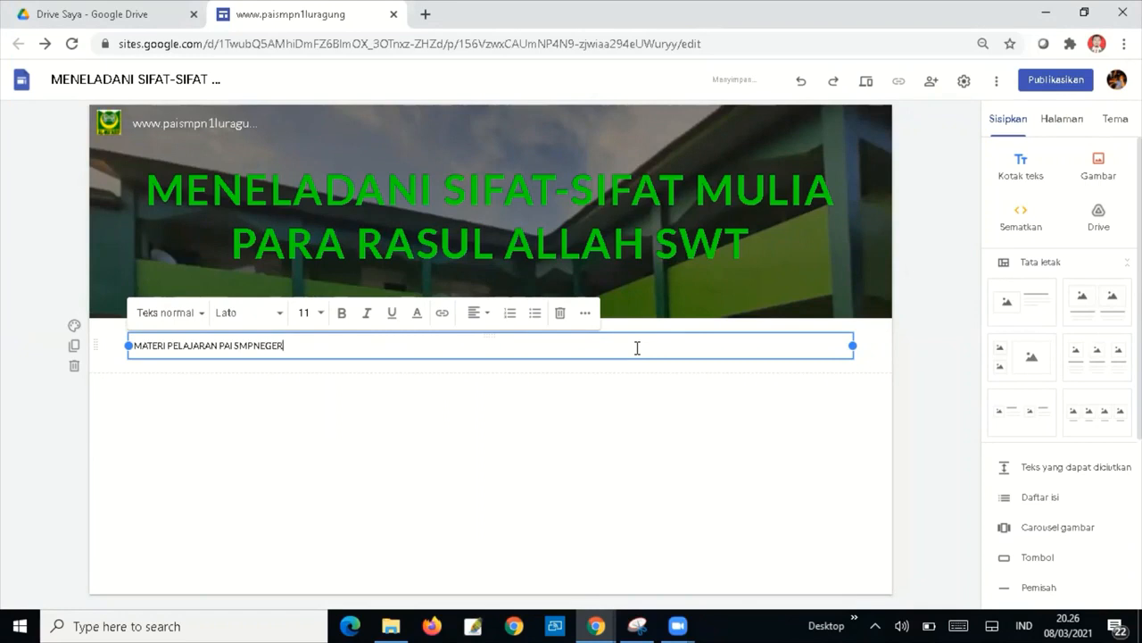
type("I1 LURAGUNG KE;A")
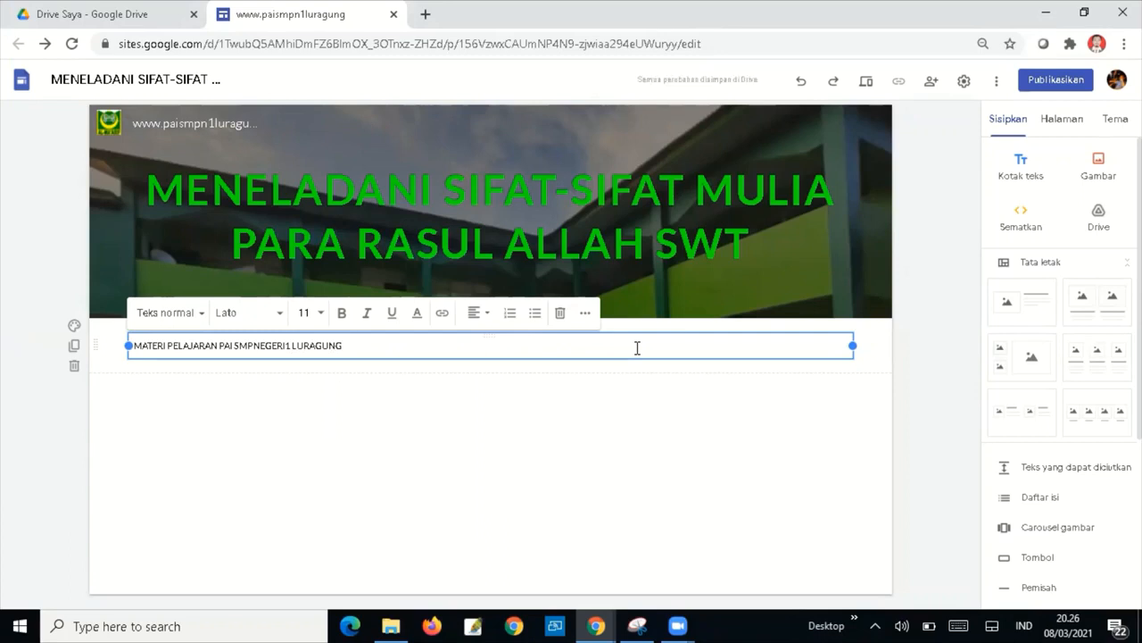
key("BackSpace")
key("BackSpace")
key("BackSpace")
type("LAS VIII (SEMESTER")
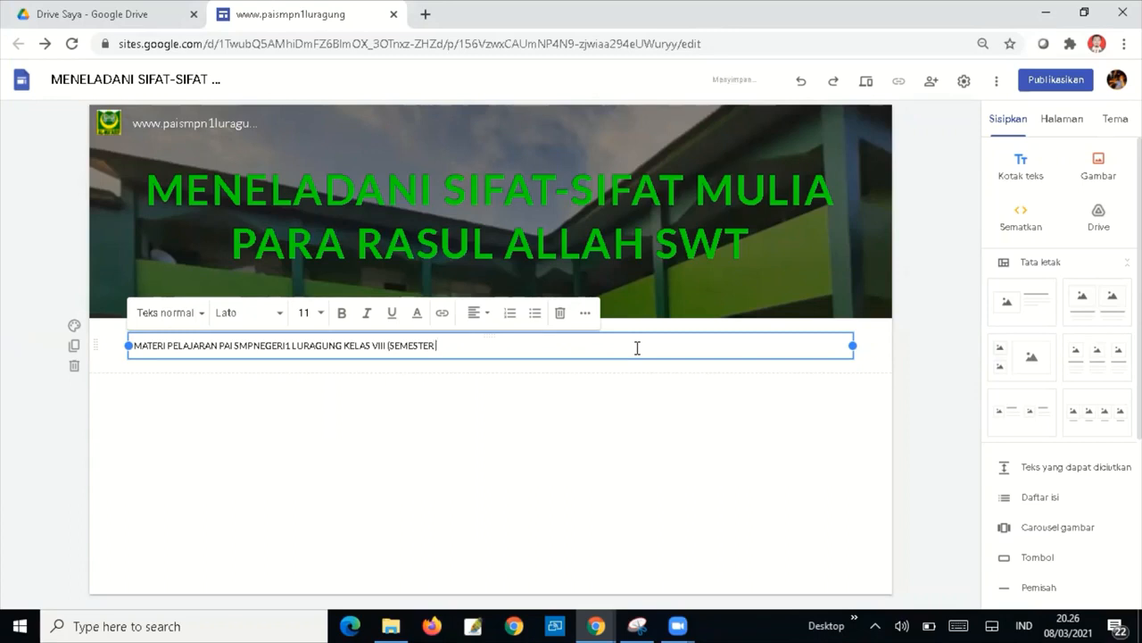
key("Left")
key("Left")
key("Left")
key("Left")
key("Left")
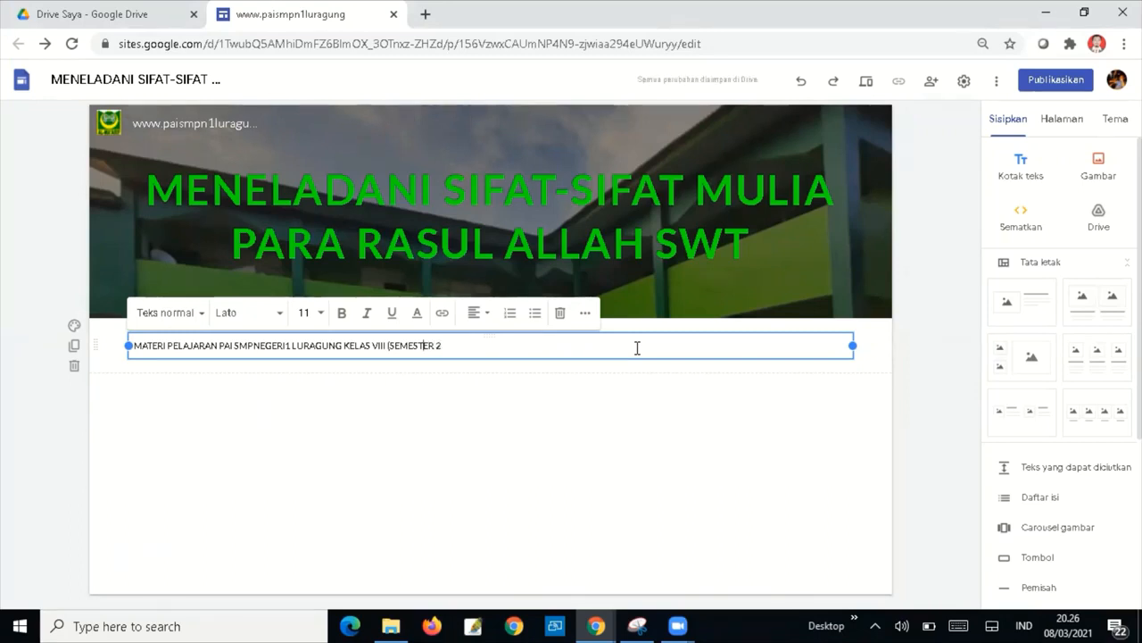
key("Left")
key("Left")
key("BackSpace")
left_click_drag(464, 346, 125, 357)
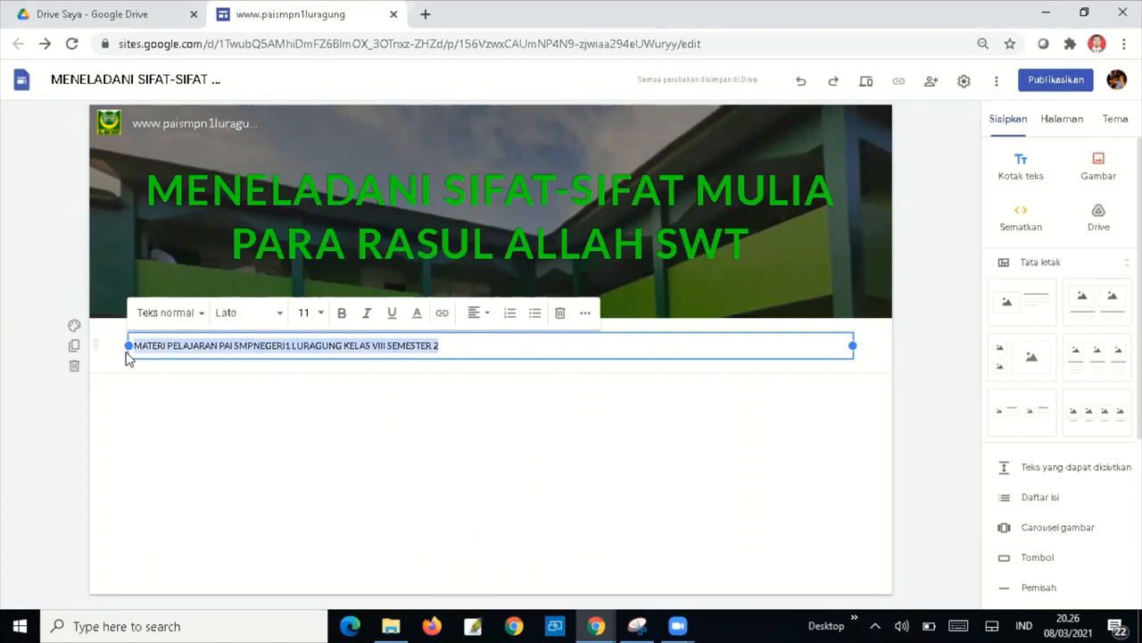
Make the MATERI PELAJARAN line a bold, centred Judul heading.
left_click(202, 318)
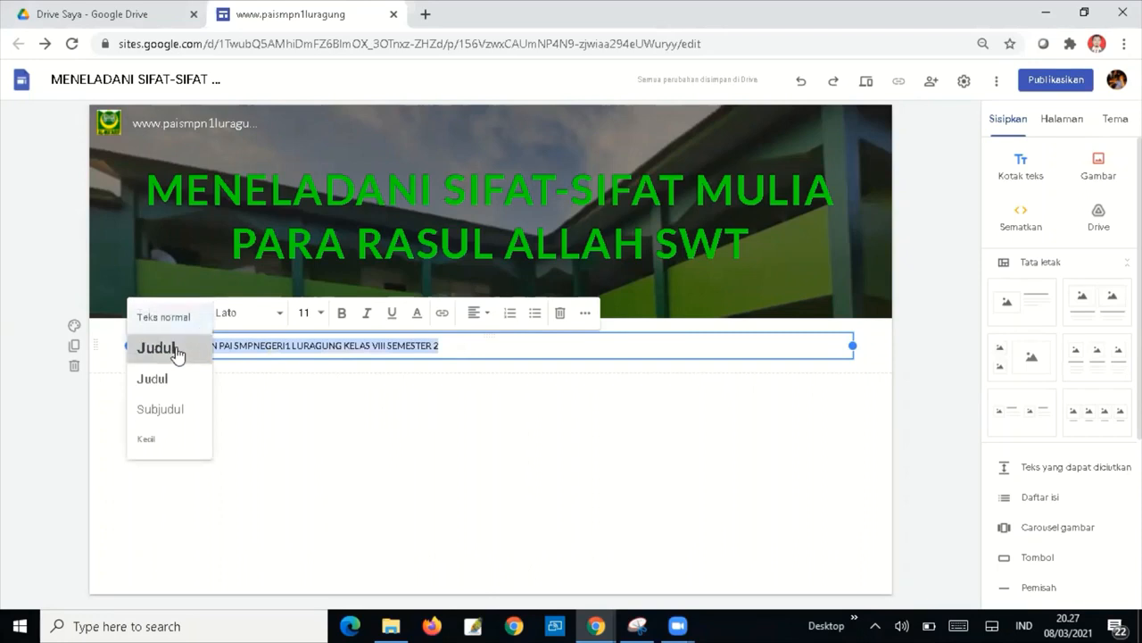
left_click(178, 355)
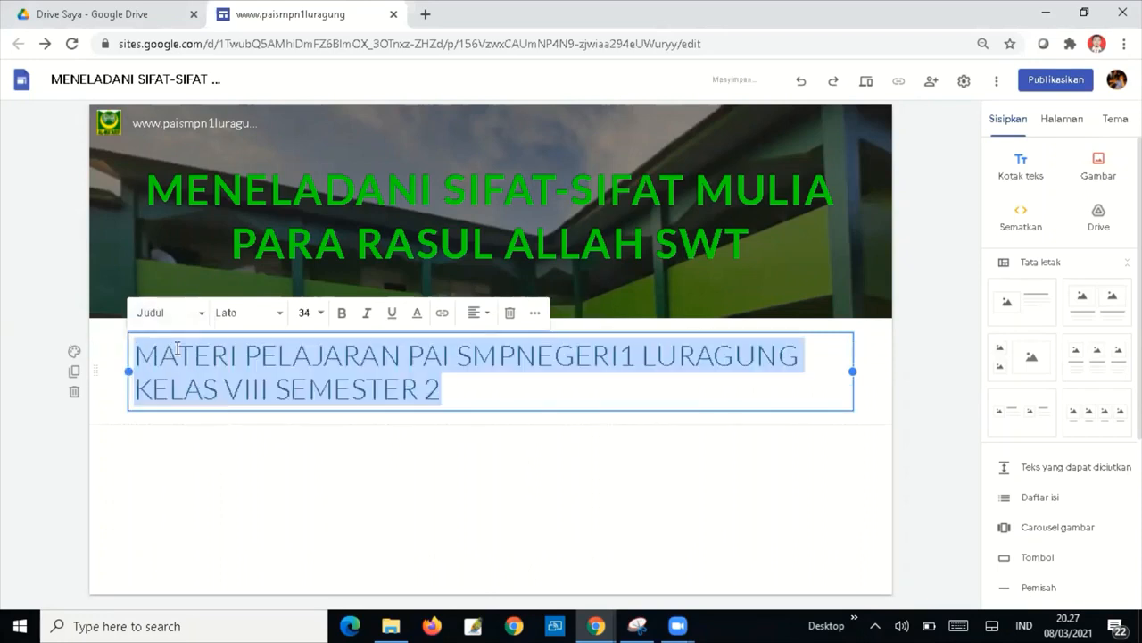
left_click(342, 315)
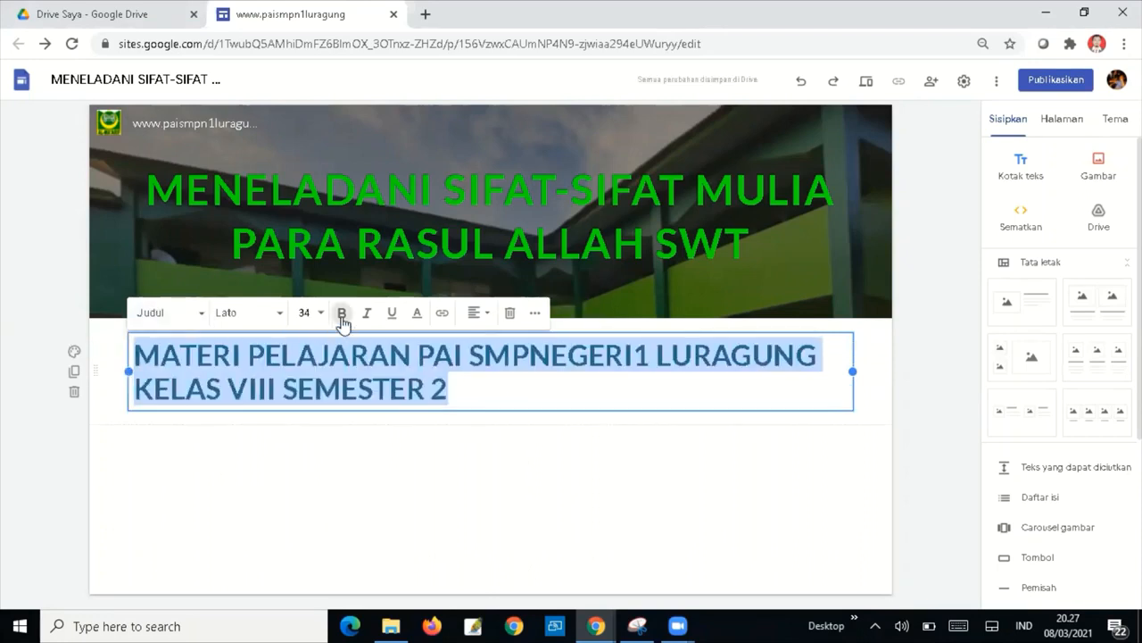
left_click(488, 320)
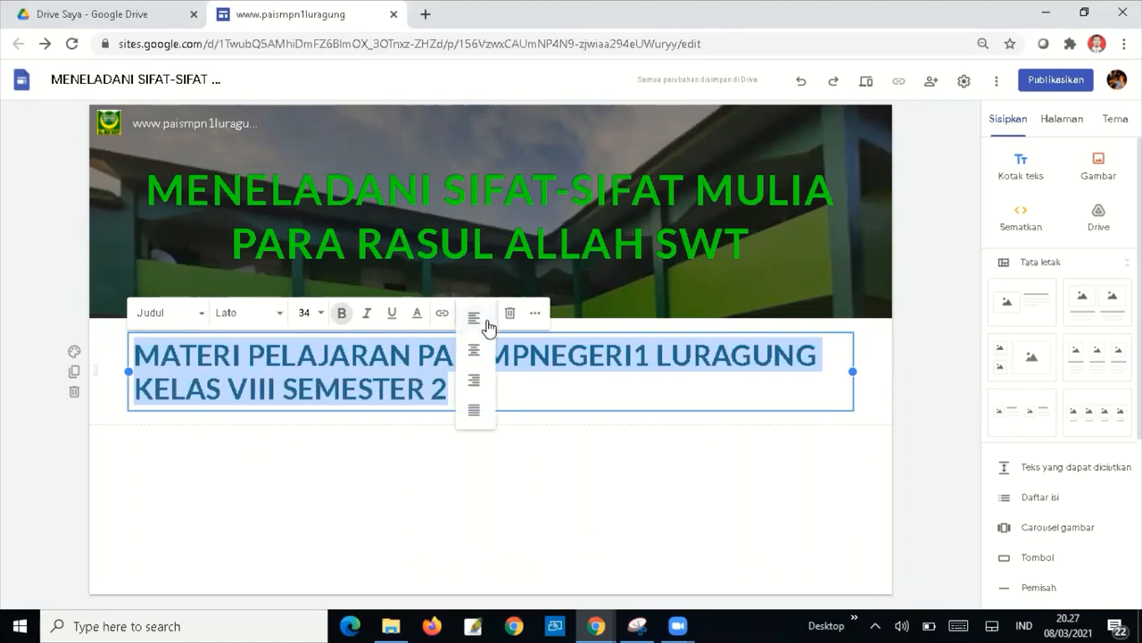
left_click(477, 353)
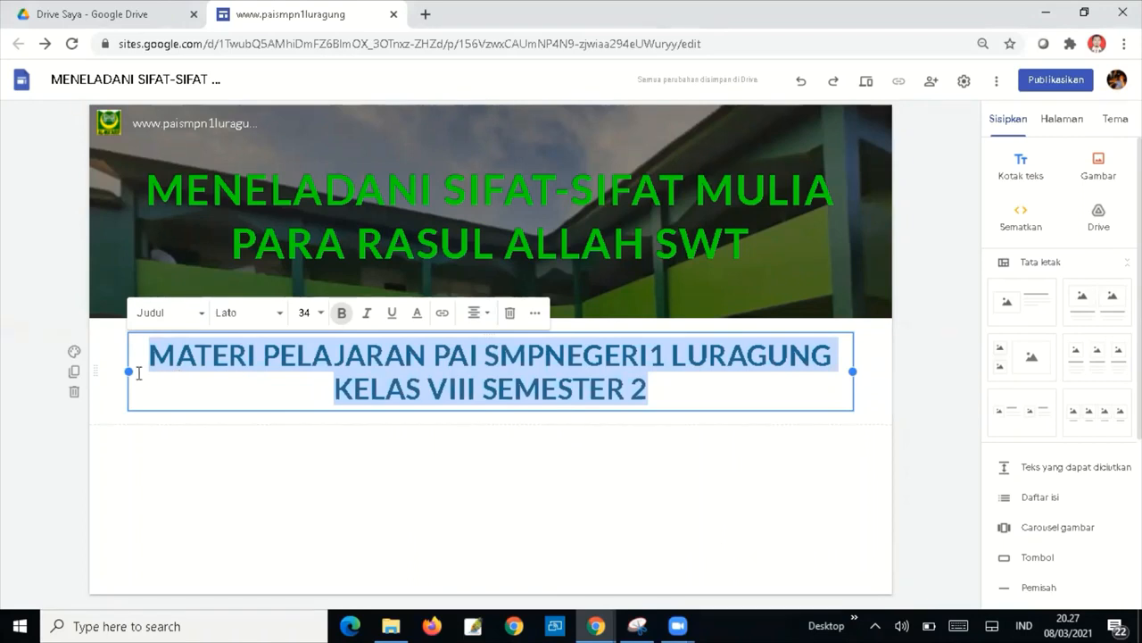
Give the MATERI PELAJARAN section the dark green gallery image as its background.
left_click(74, 357)
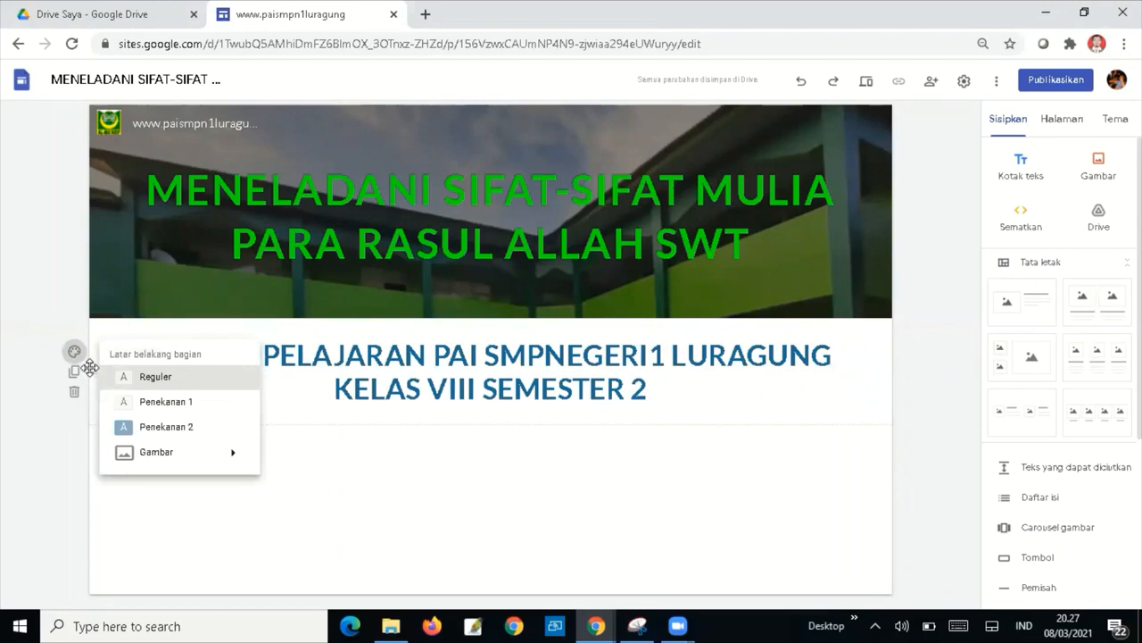
mouse_move(163, 452)
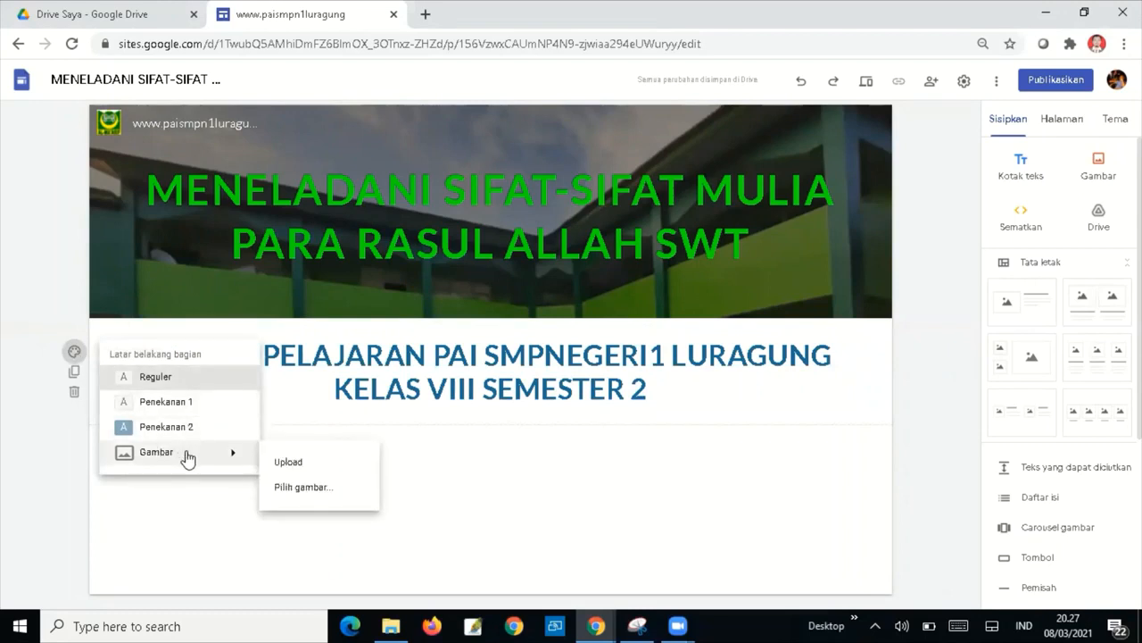
left_click(300, 488)
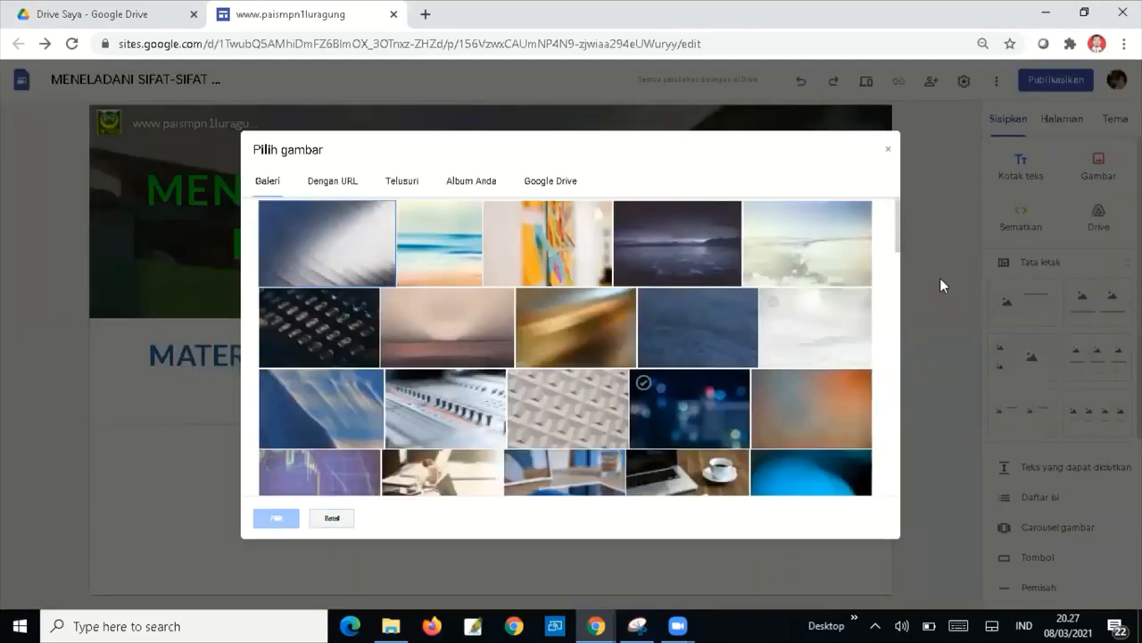
left_click_drag(898, 224, 897, 325)
left_click(821, 298)
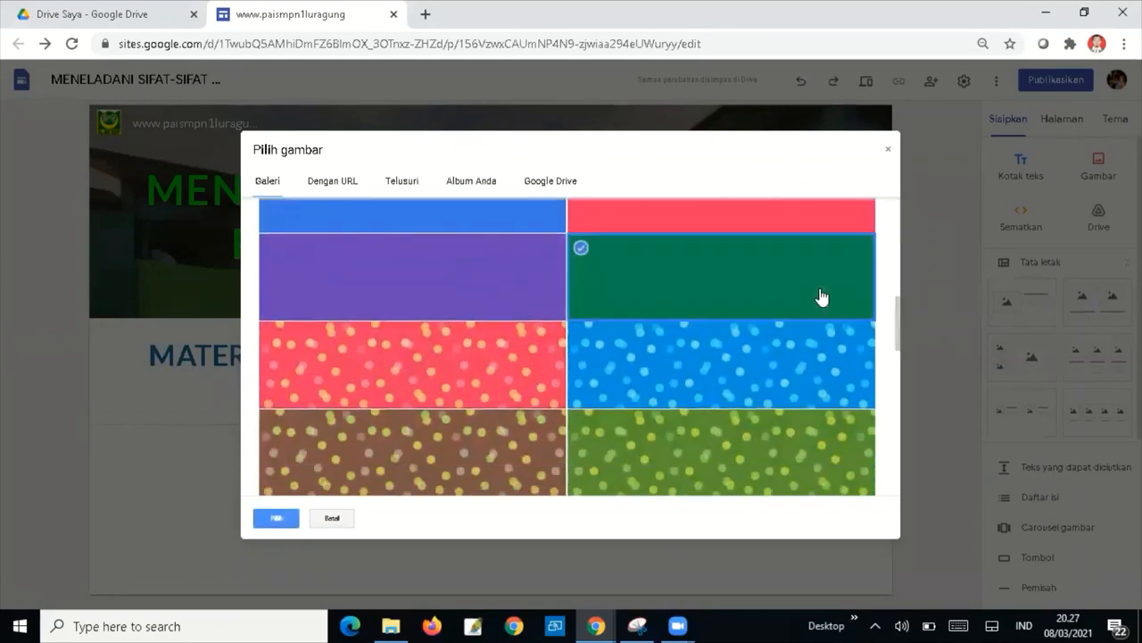
left_click(278, 519)
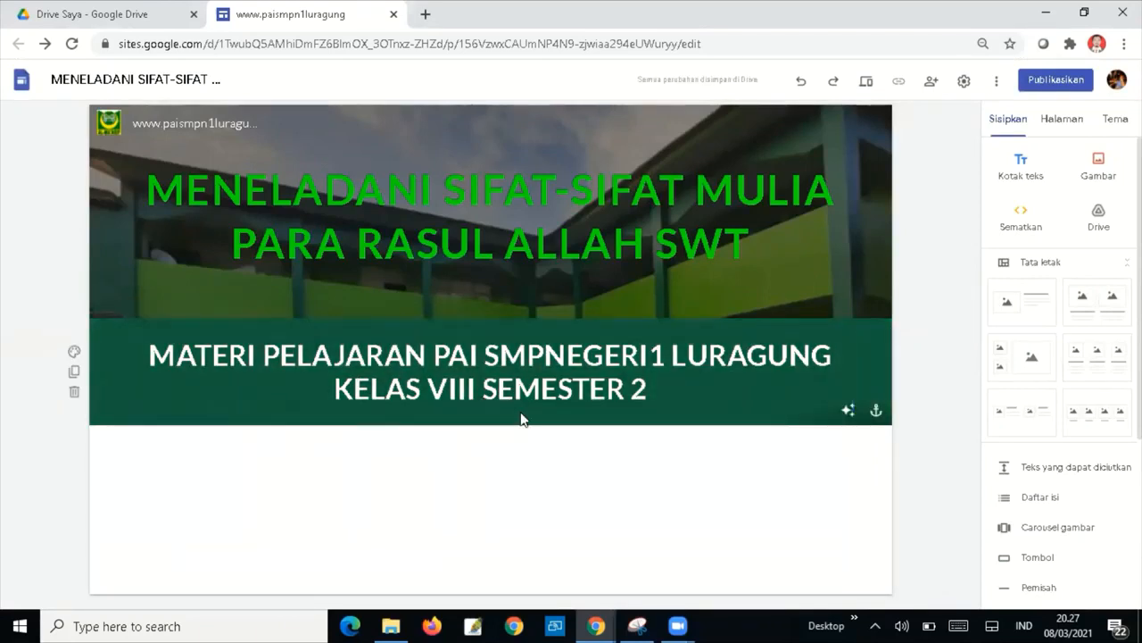
Set the banner subtitle's font size to 32.
left_click(546, 354)
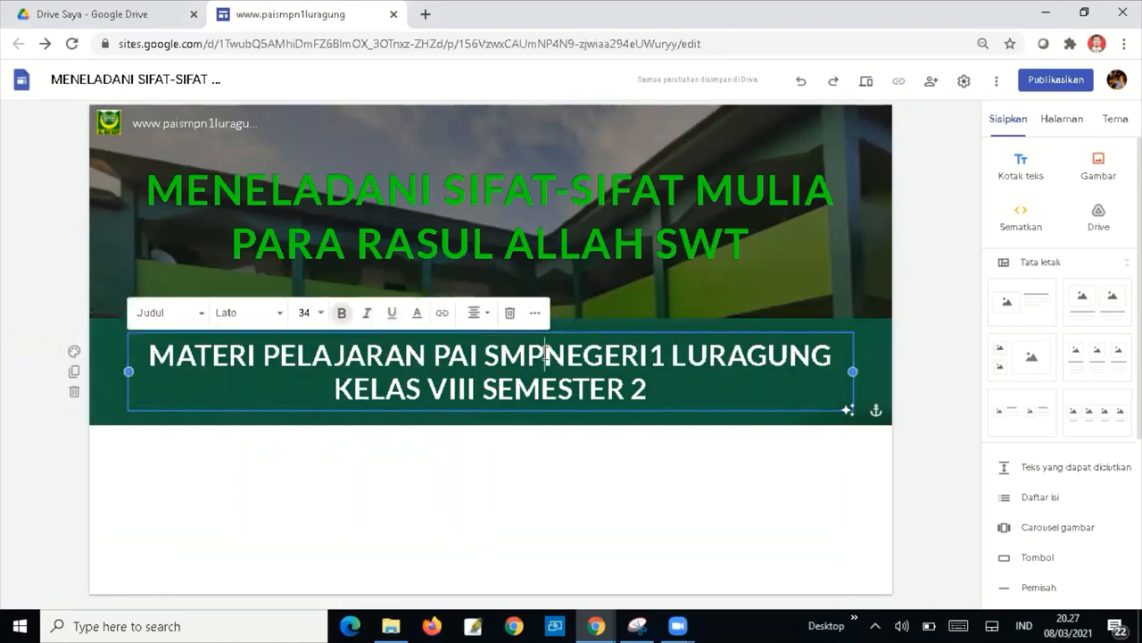
left_click(711, 463)
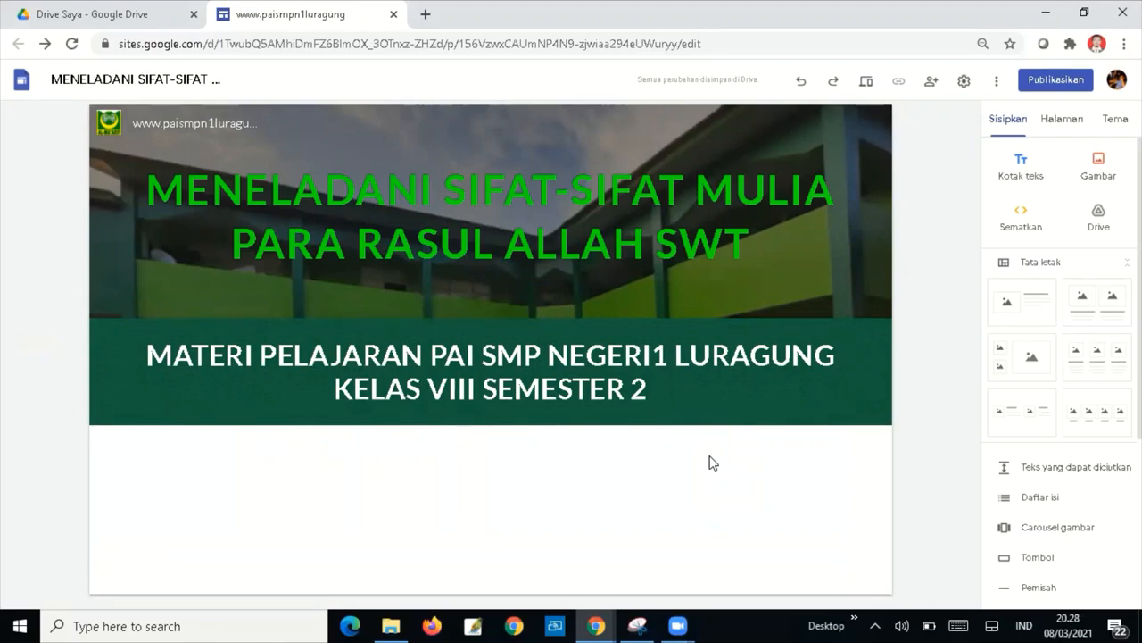
left_click(655, 390)
left_click_drag(655, 390, 150, 350)
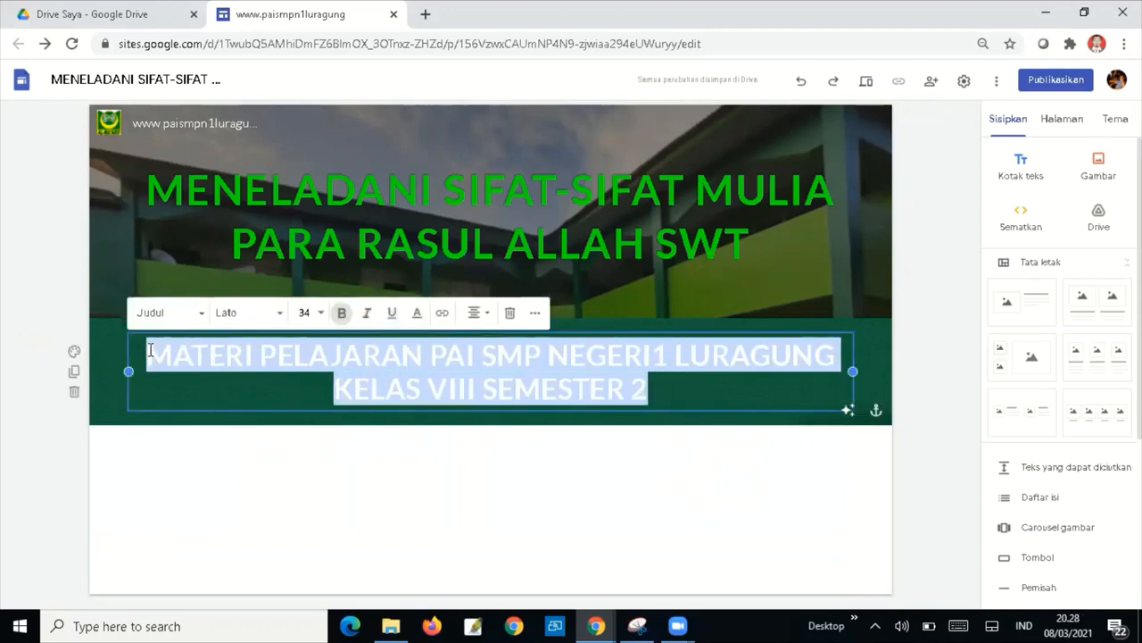
left_click(305, 311)
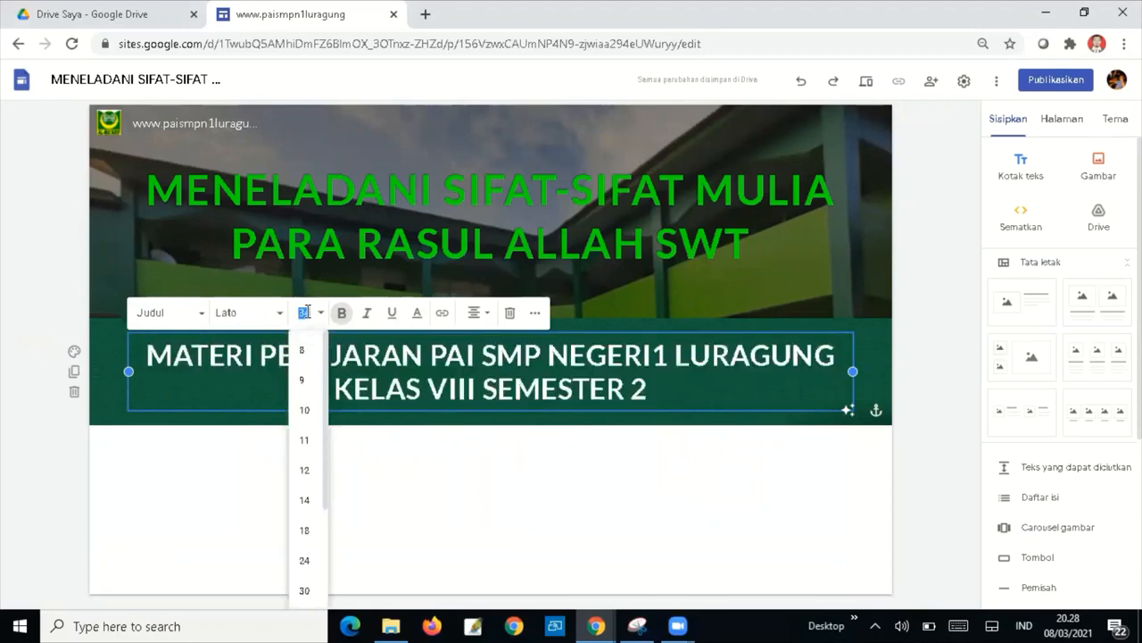
type("30")
key("Return")
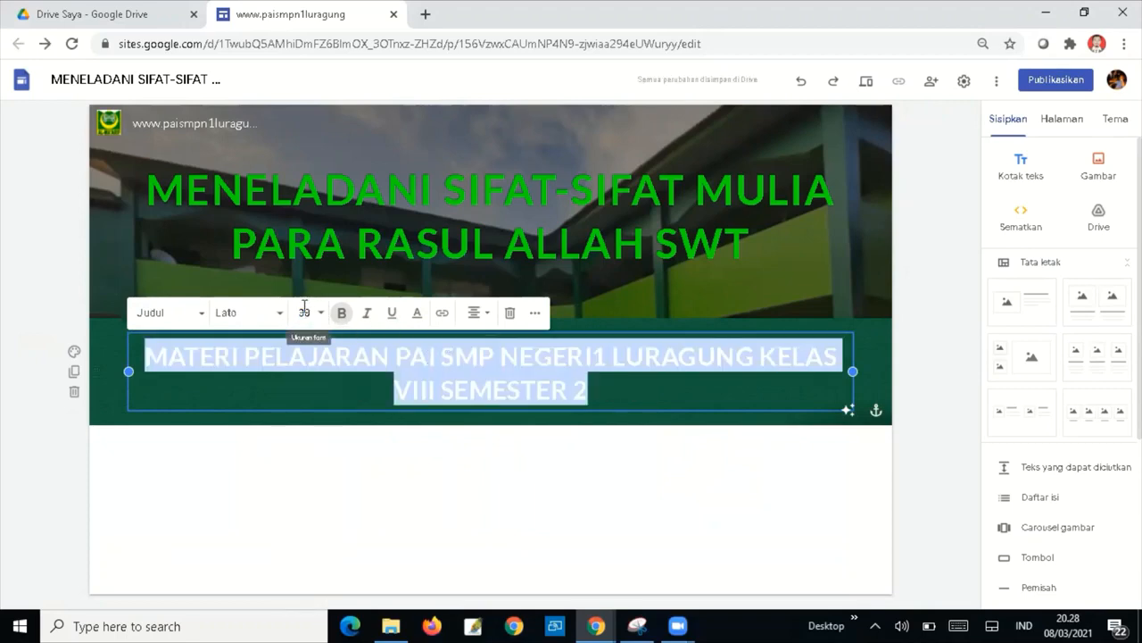
left_click(307, 313)
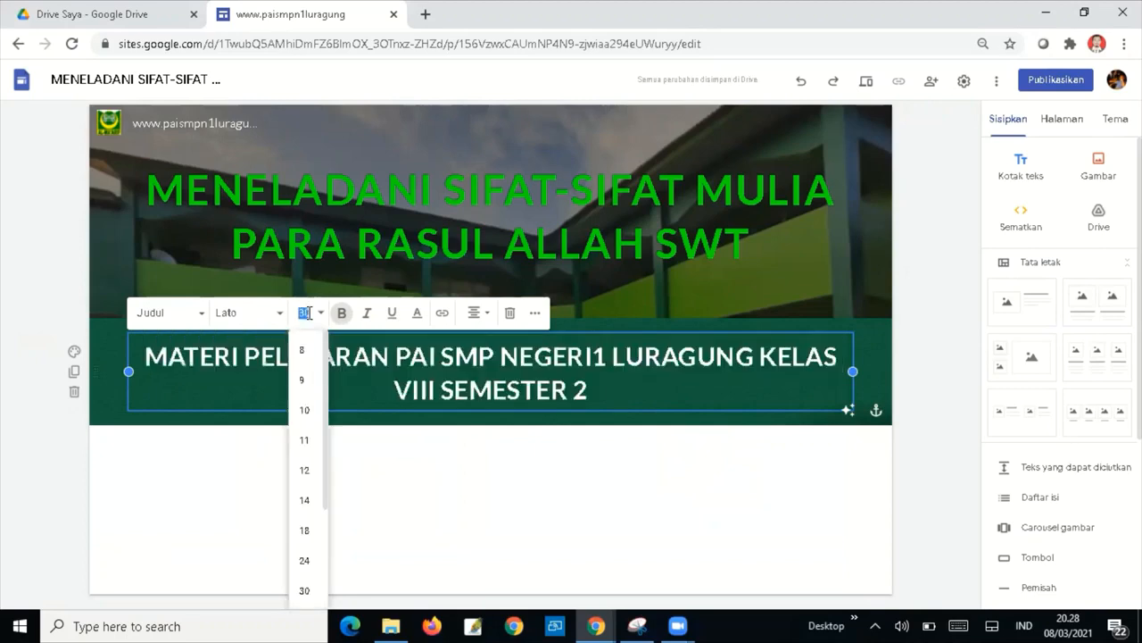
type("32")
key("Return")
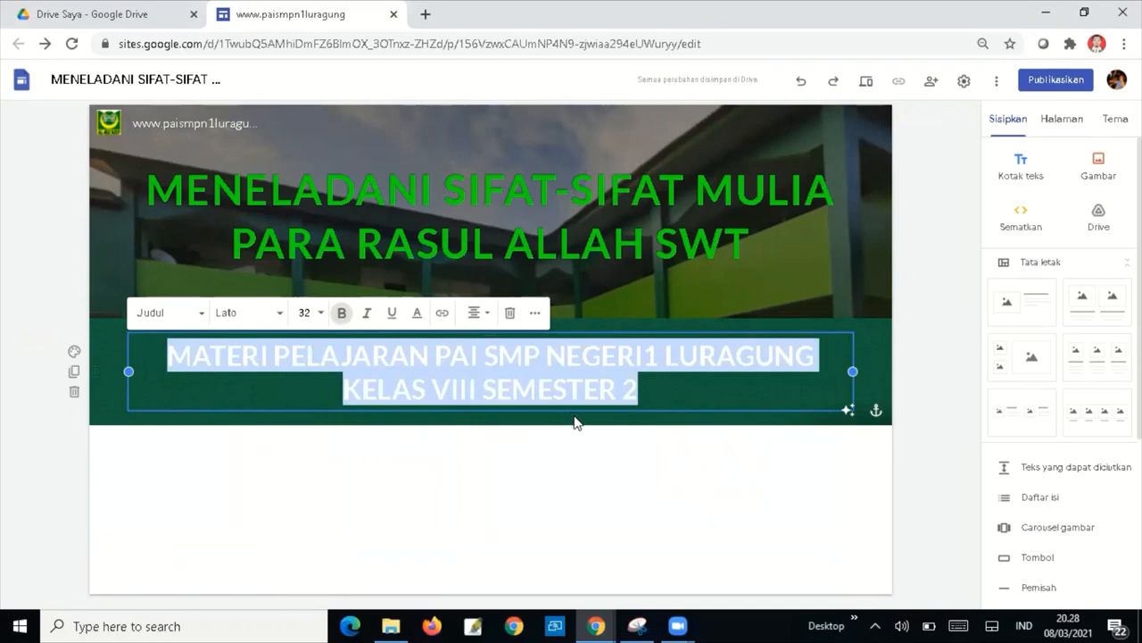
Insert a hyphen between VIII and SEMESTER in the subtitle.
left_click(676, 394)
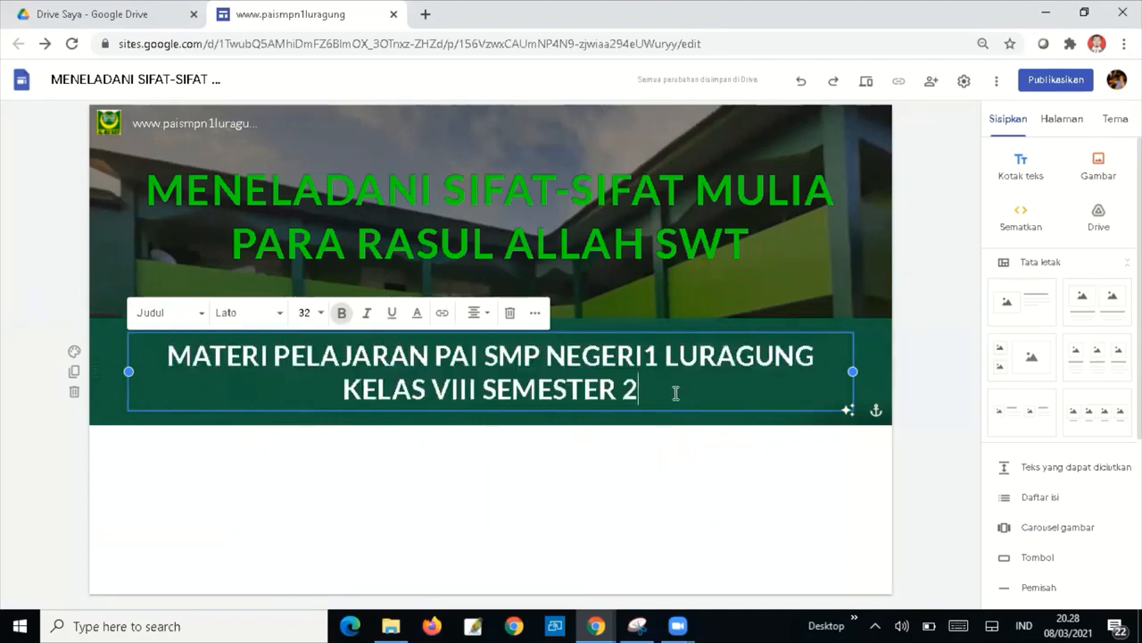
left_click(482, 390)
type("-")
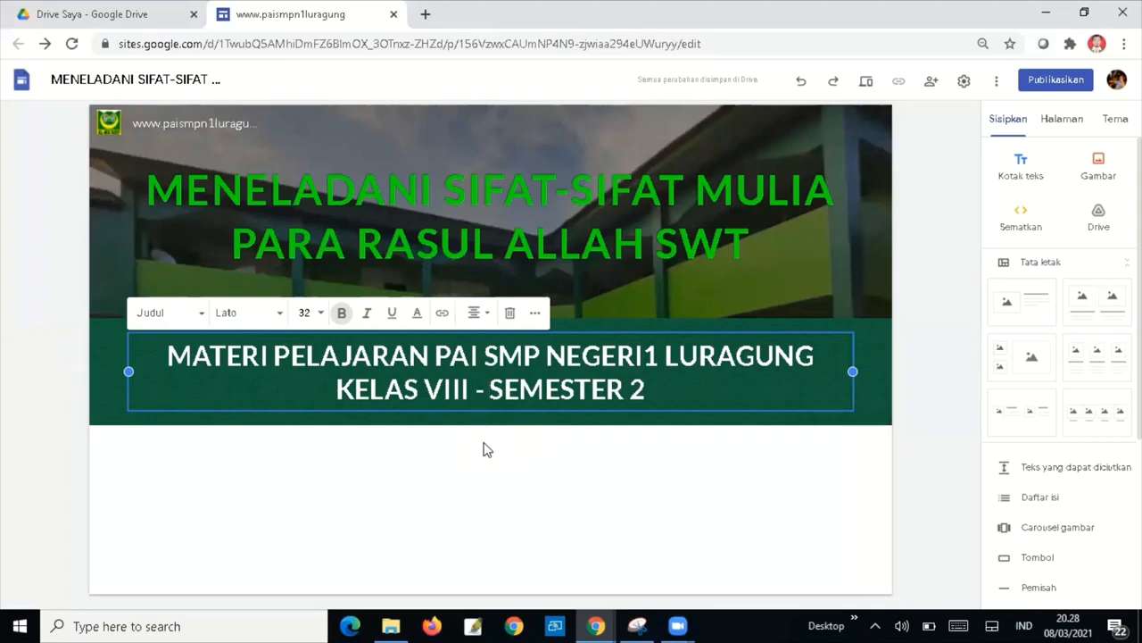
left_click(483, 449)
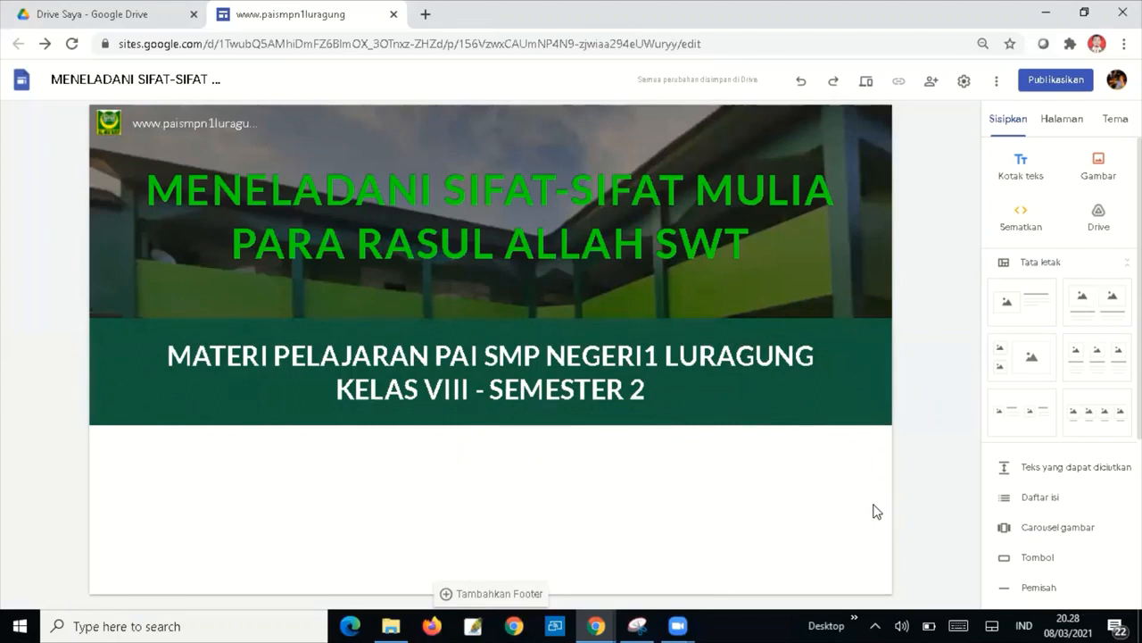
Add an image-and-text layout section below the banner and open its image placeholder options.
left_click(1017, 309)
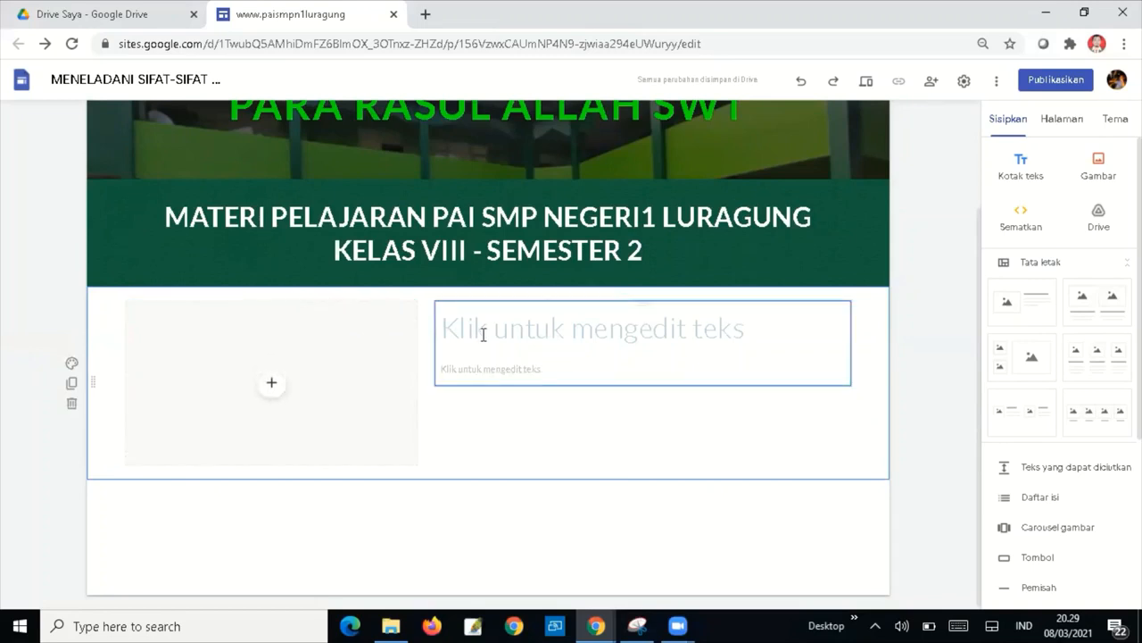
left_click(272, 386)
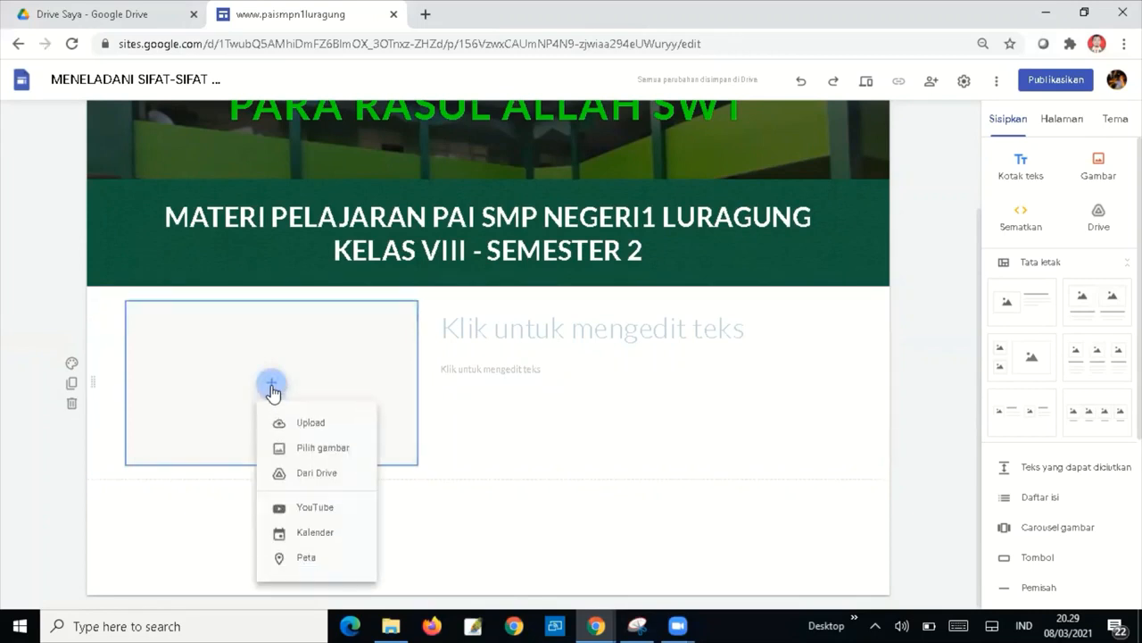
Upload the teacher's portrait photo from a folder on Disk (D:) into the placeholder.
left_click(312, 424)
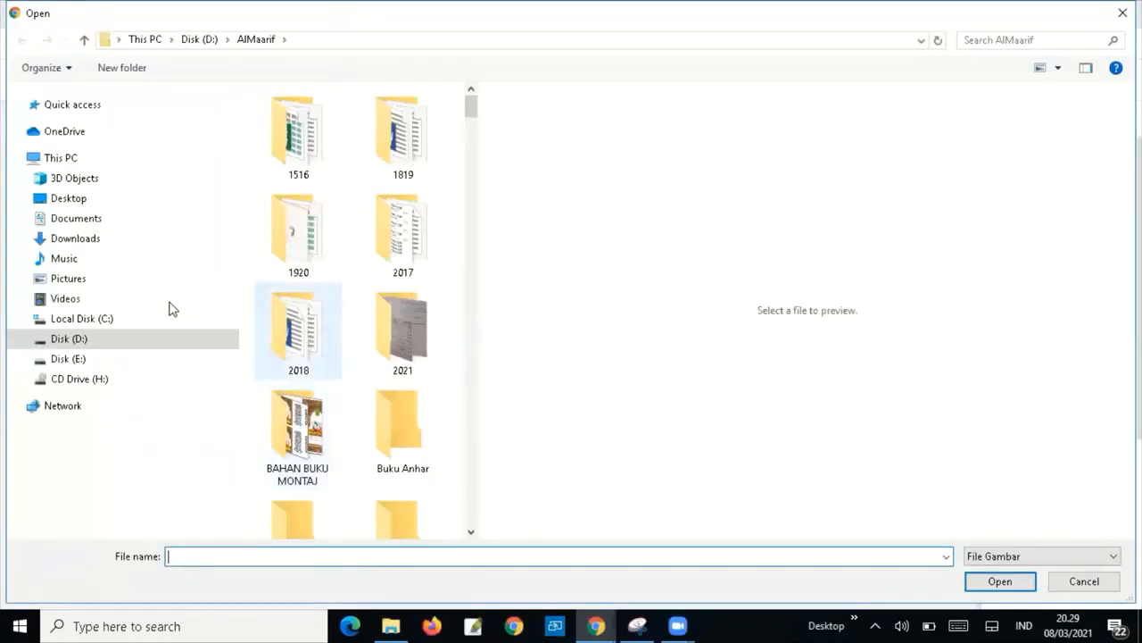
left_click(22, 340)
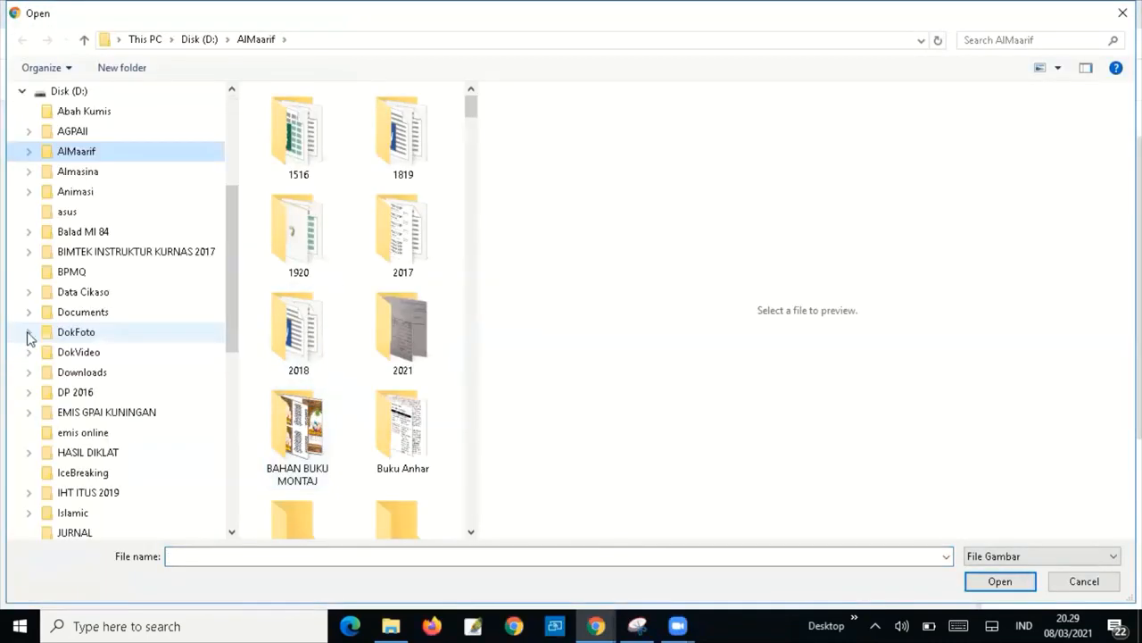
left_click(29, 171)
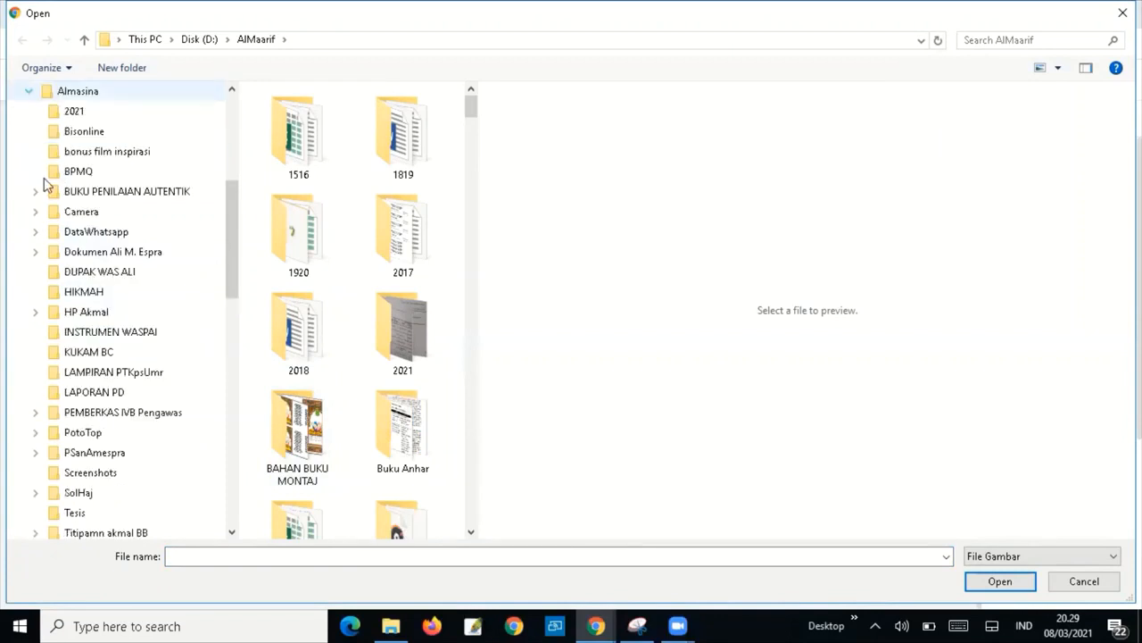
left_click(147, 250)
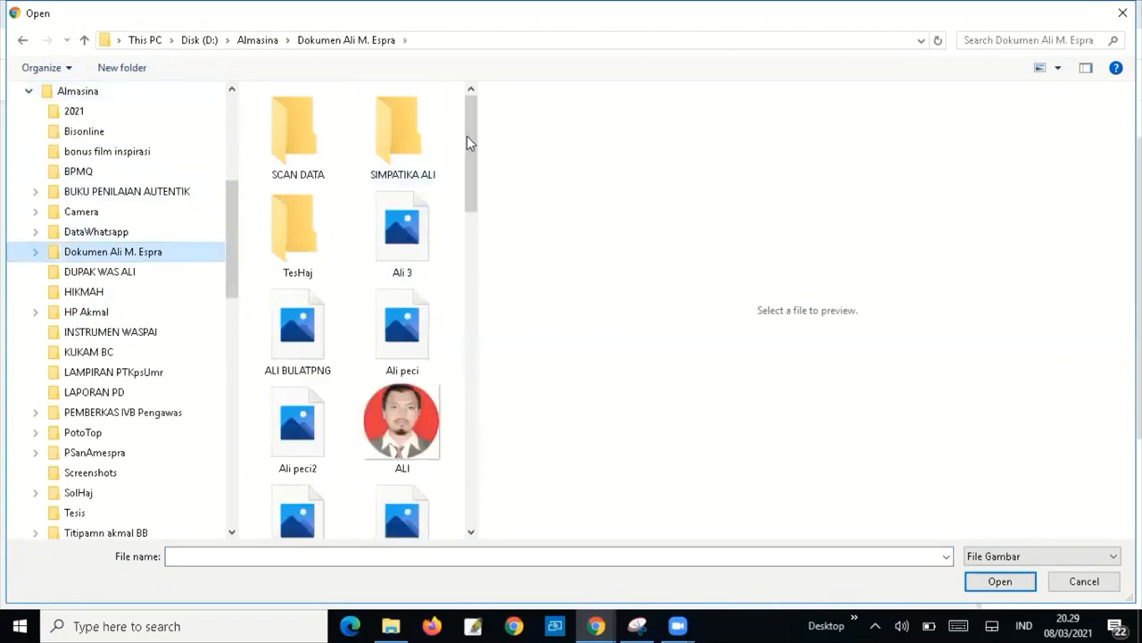
left_click_drag(471, 136, 463, 286)
left_click(400, 186)
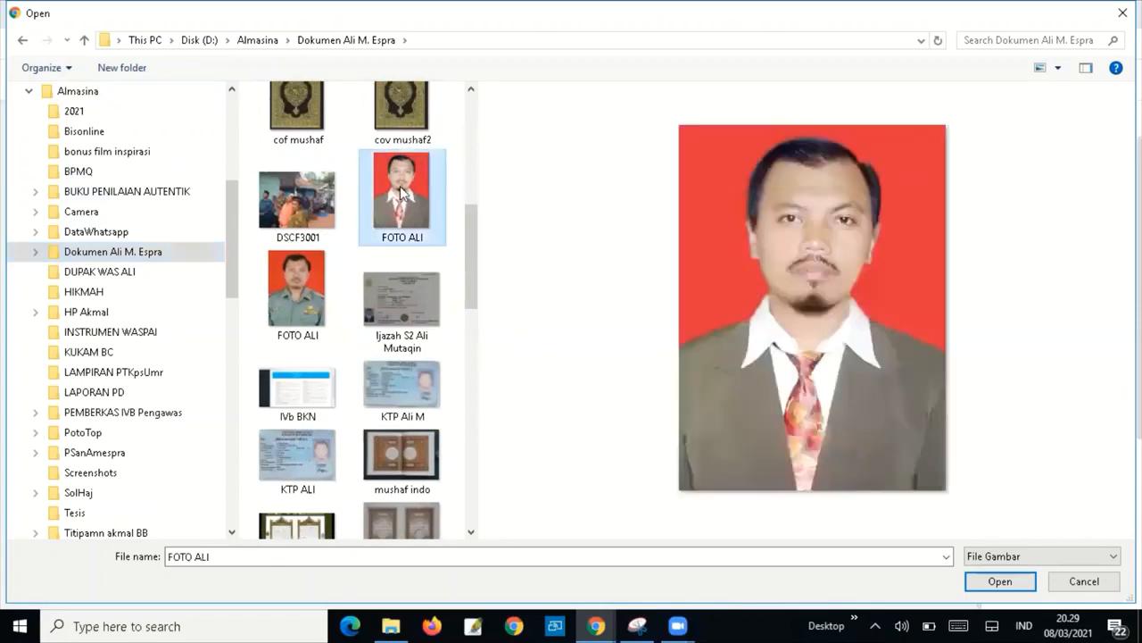
left_click(1000, 581)
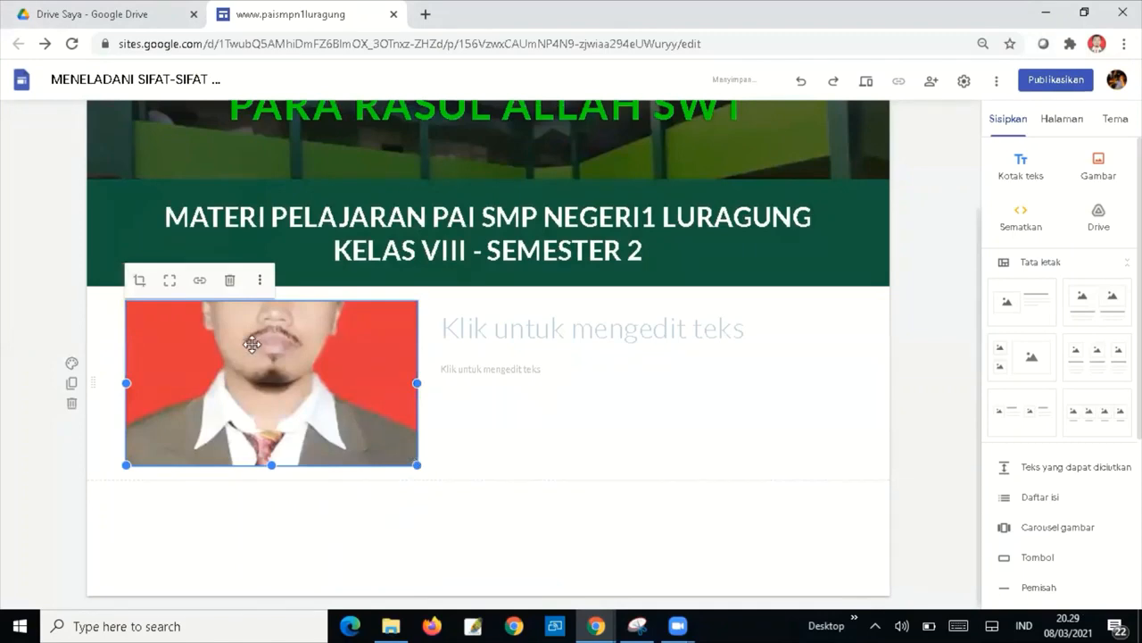
Show the whole uncropped photo and shrink its frame to a narrow portrait.
left_click(170, 283)
left_click(540, 483)
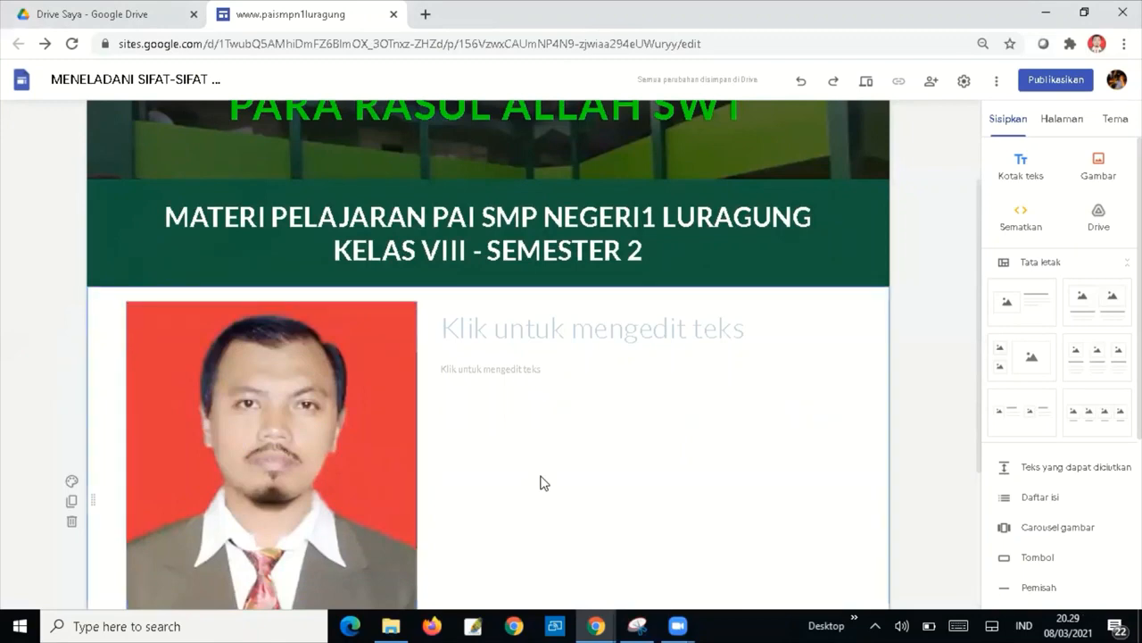
scroll(978, 358, "down", 1)
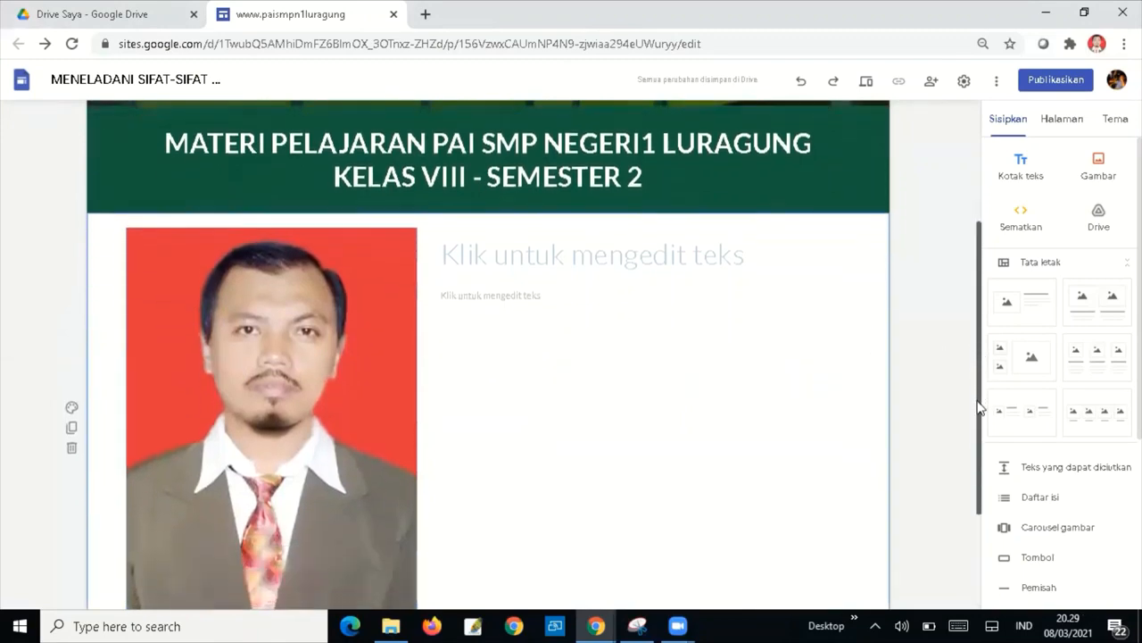
left_click(313, 446)
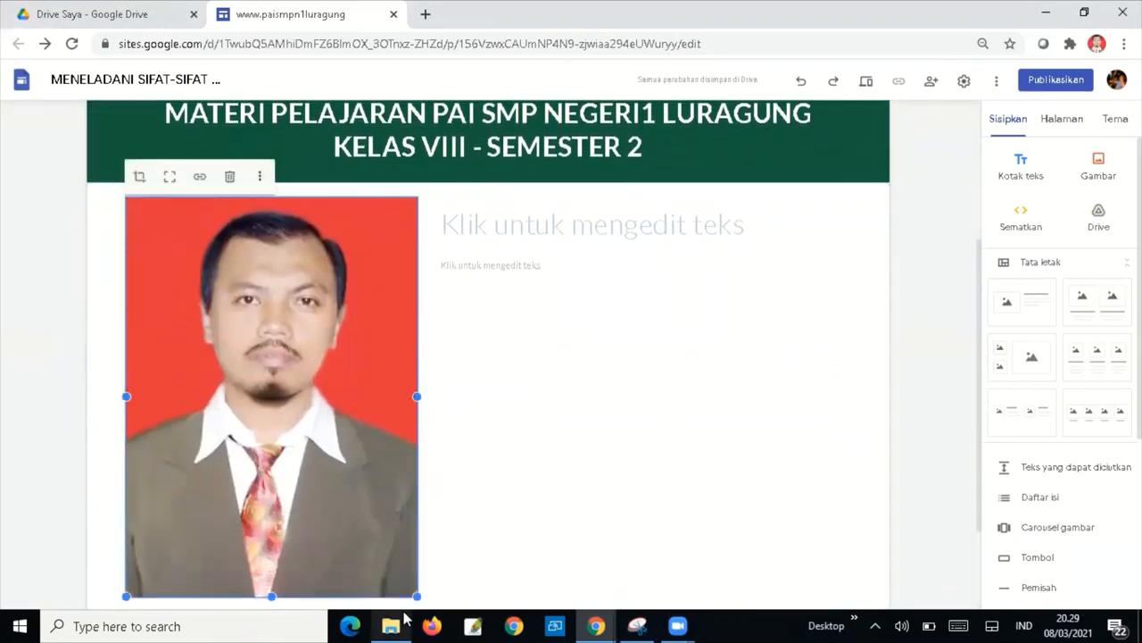
left_click_drag(416, 594, 357, 461)
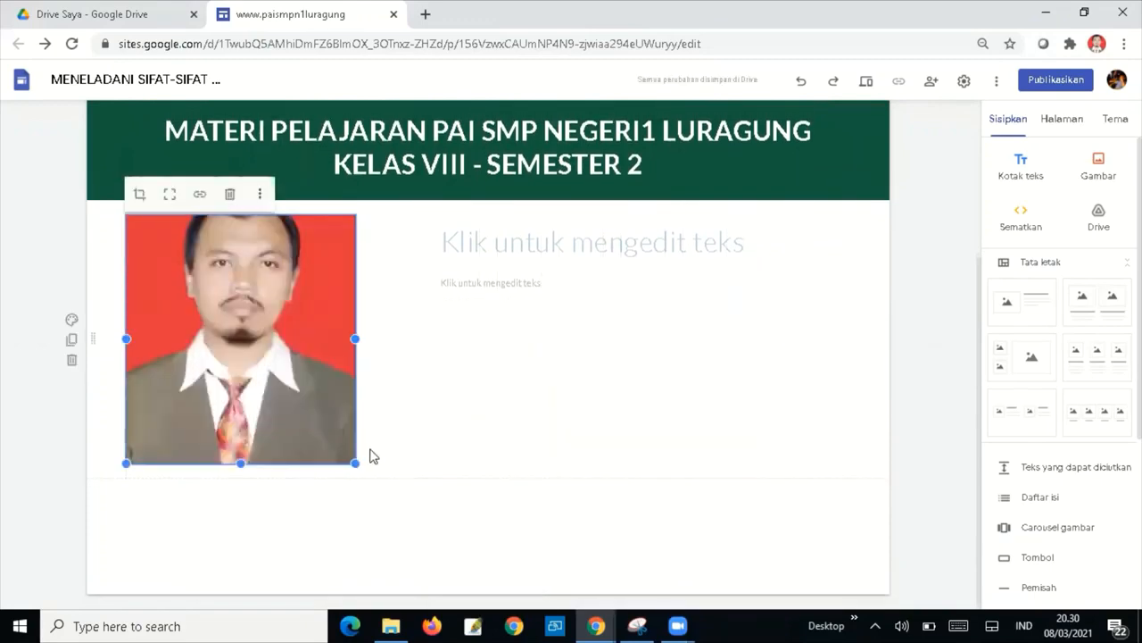
left_click(167, 194)
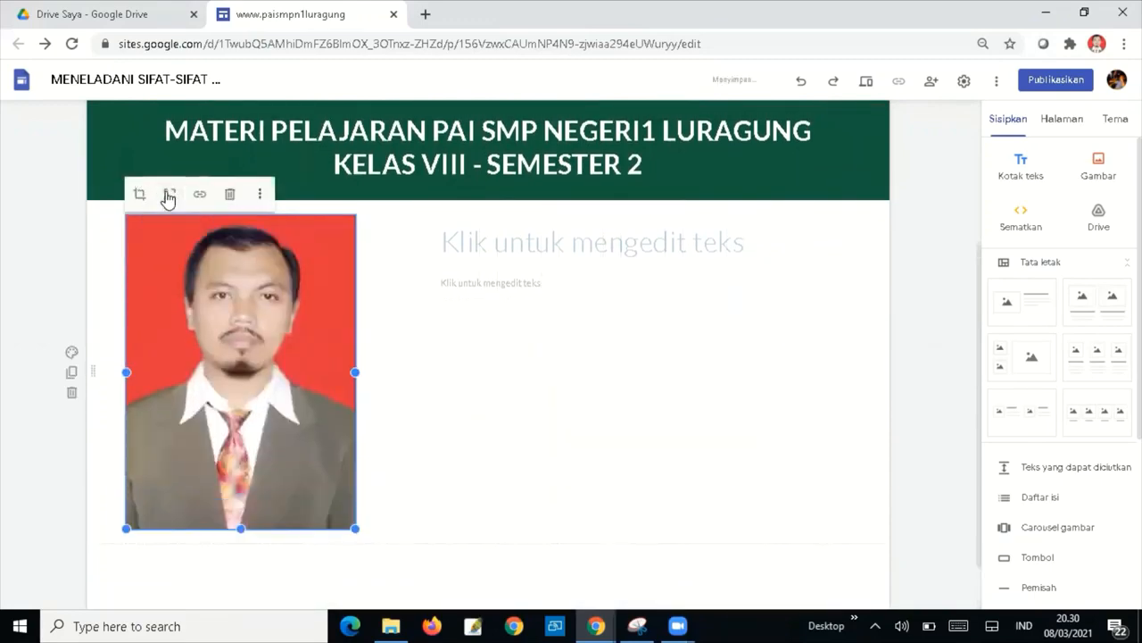
left_click_drag(354, 528, 313, 473)
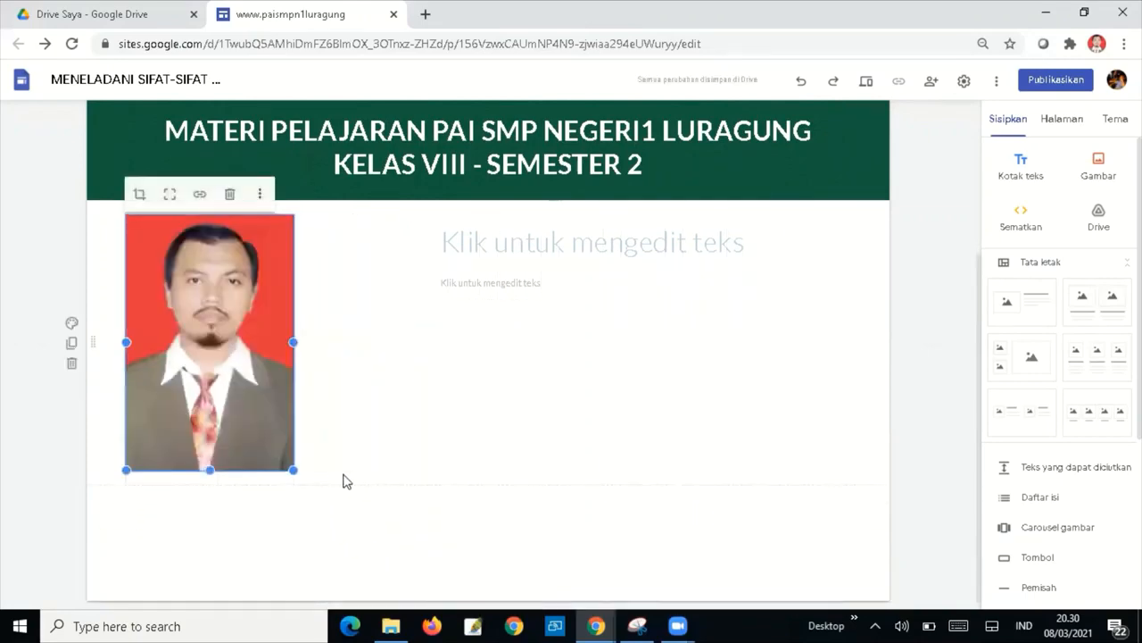
Crop the photo, adjusting its zoom and position, and apply the crop.
left_click(139, 194)
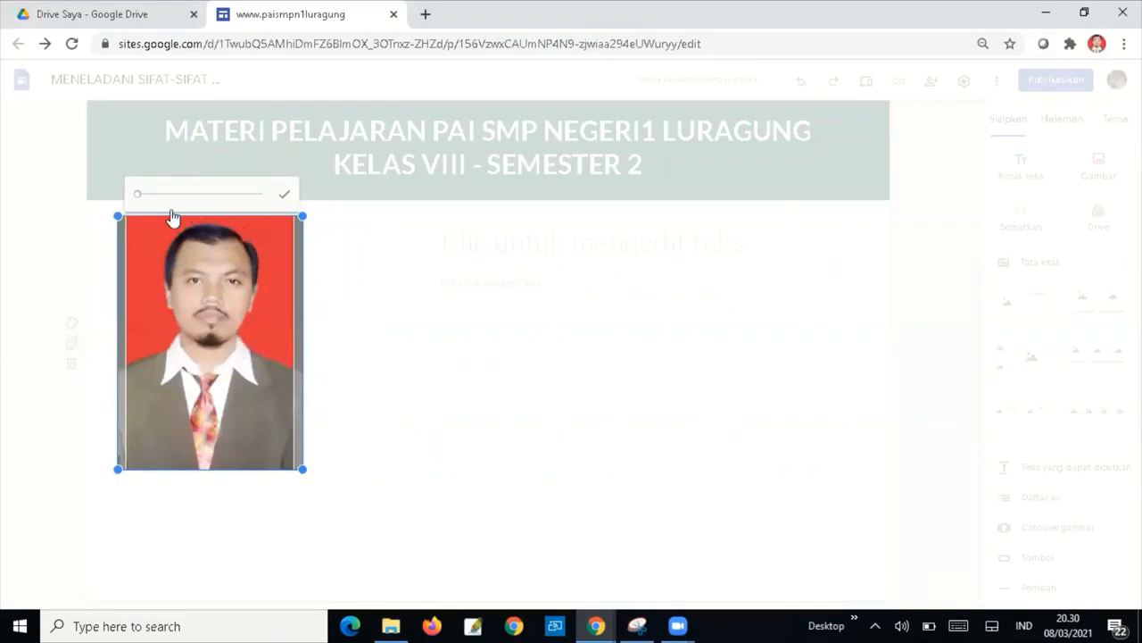
left_click_drag(137, 195, 142, 195)
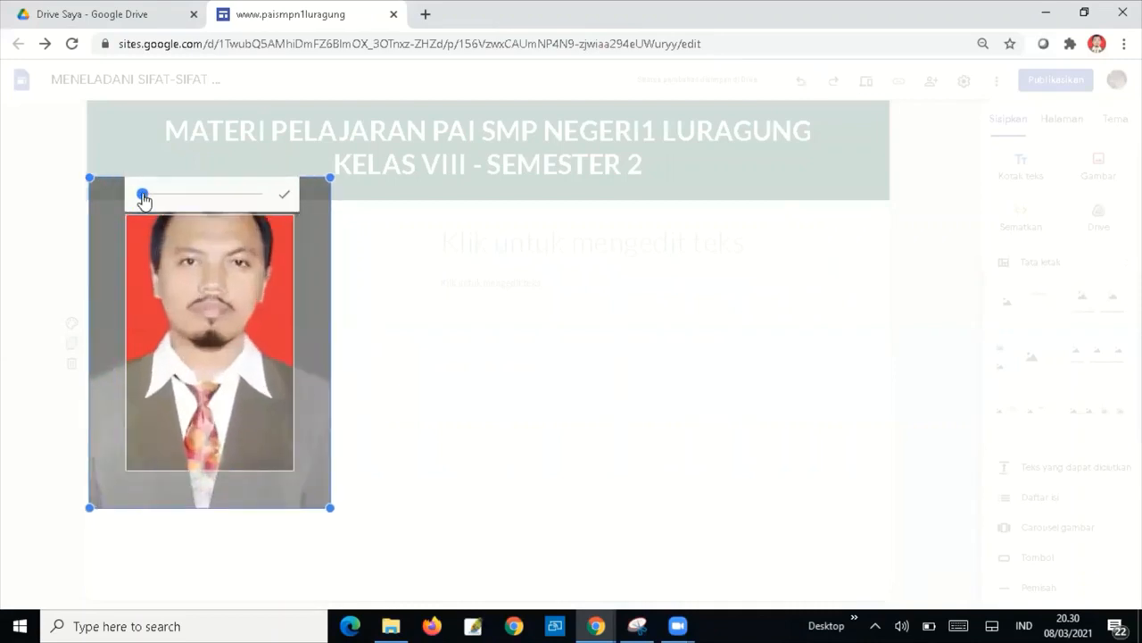
left_click_drag(206, 300, 204, 317)
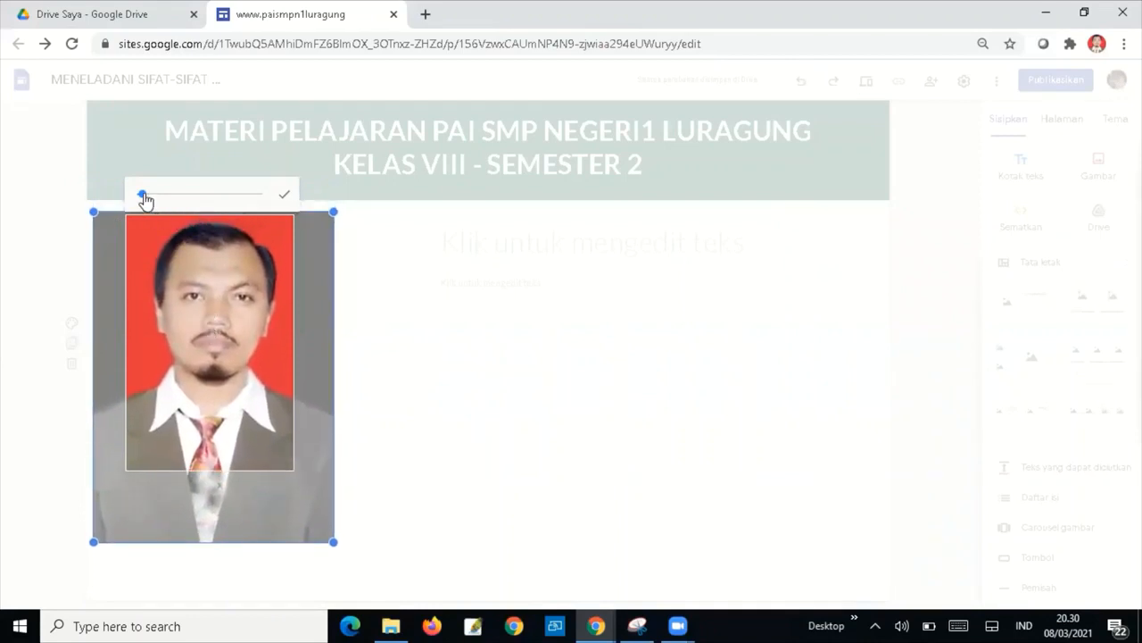
left_click_drag(143, 195, 140, 195)
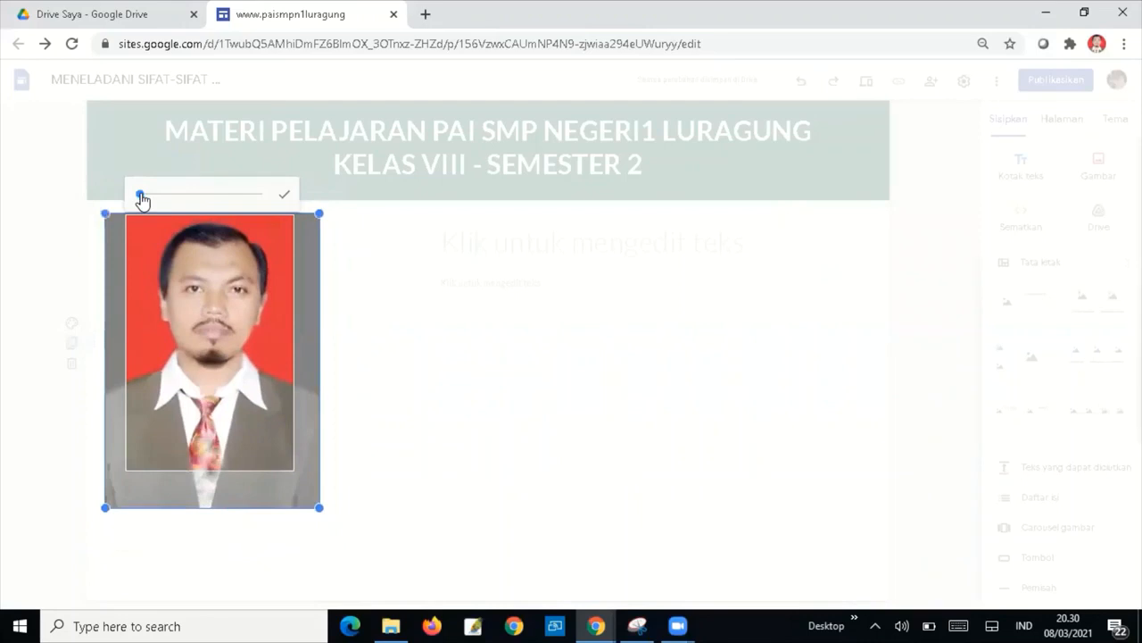
left_click(344, 300)
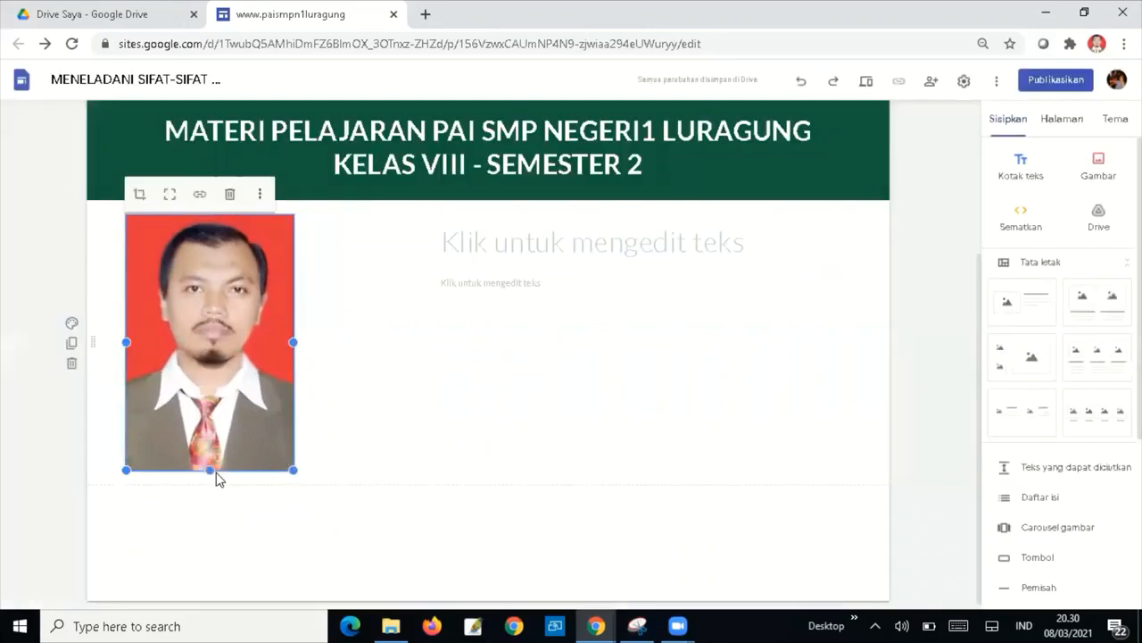
left_click_drag(208, 469, 211, 461)
left_click(366, 455)
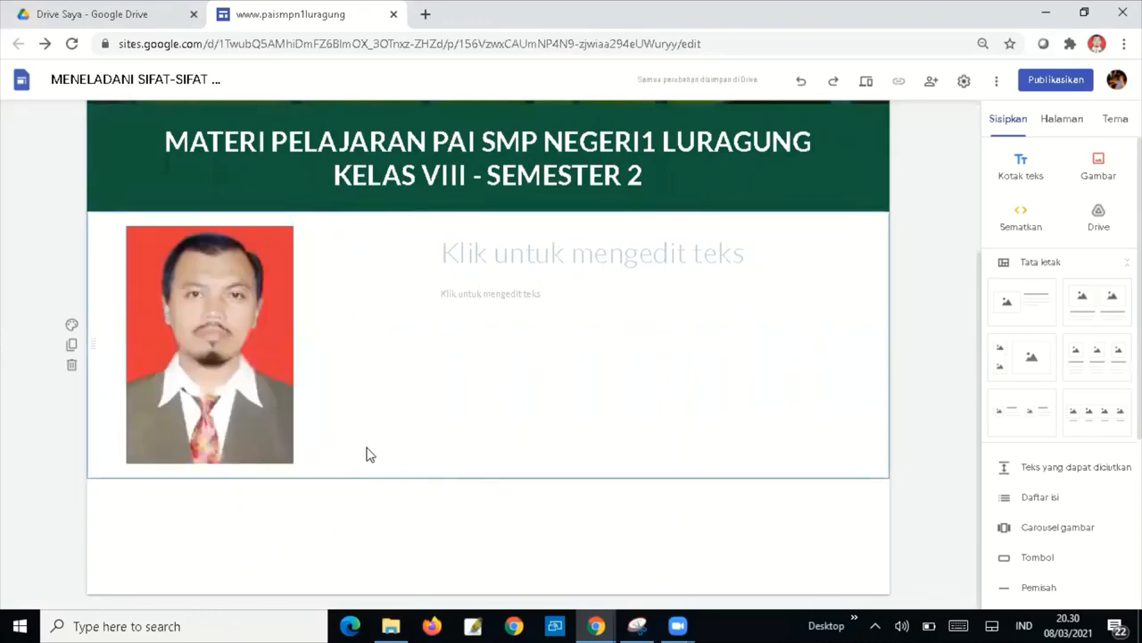
Widen the title box beside the photo and type 'PROFIL GURU PAI'.
left_click(461, 271)
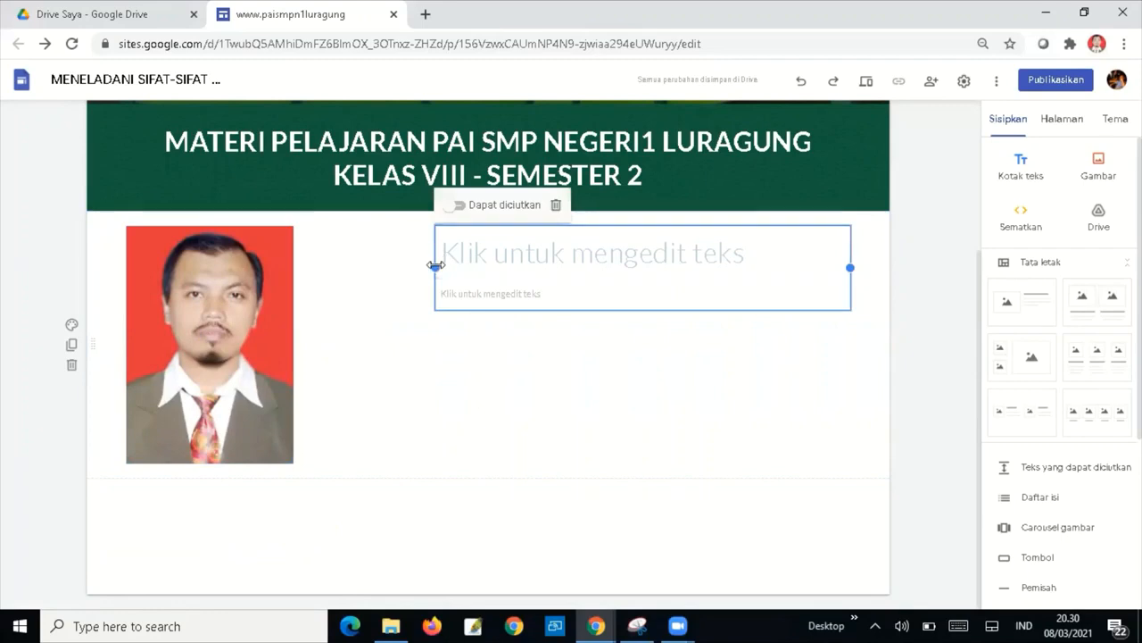
left_click_drag(426, 265, 328, 268)
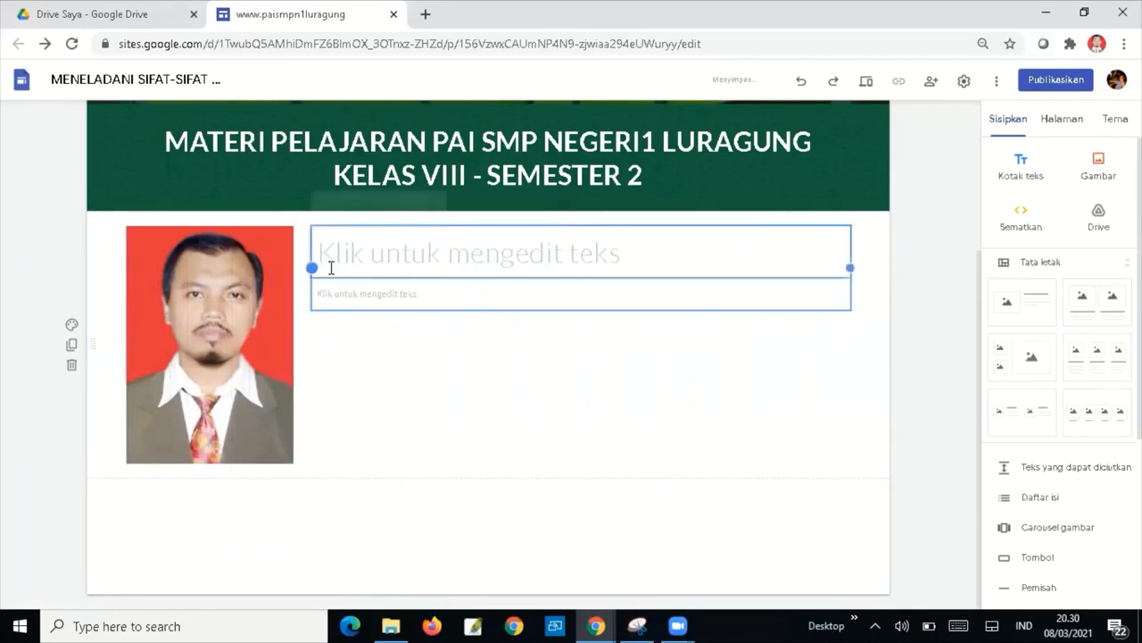
left_click(379, 253)
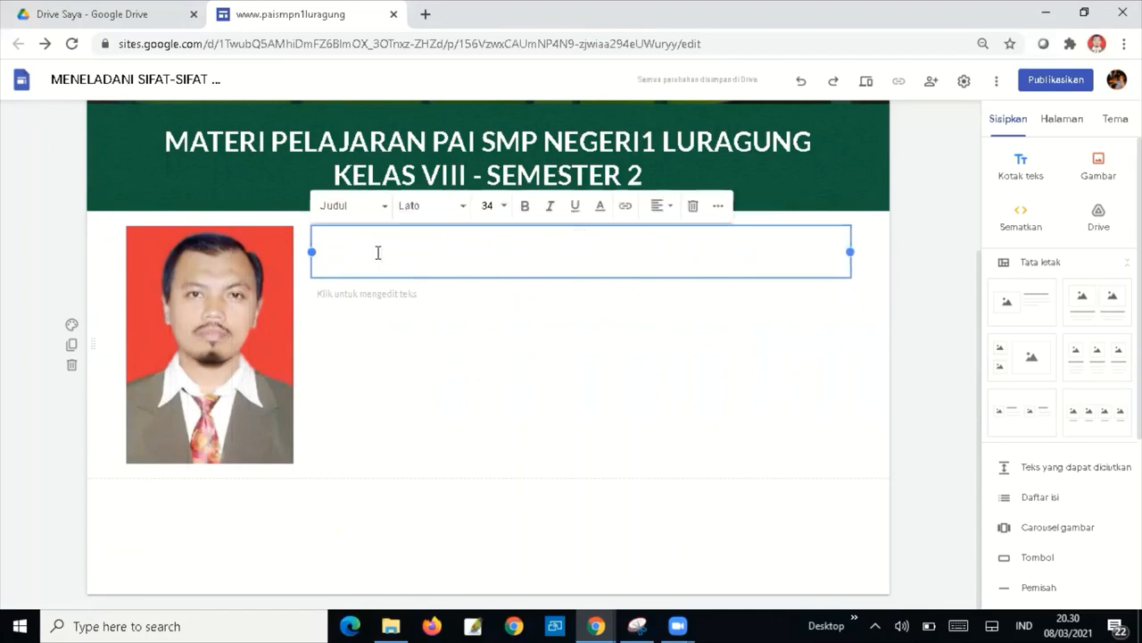
type("PROF")
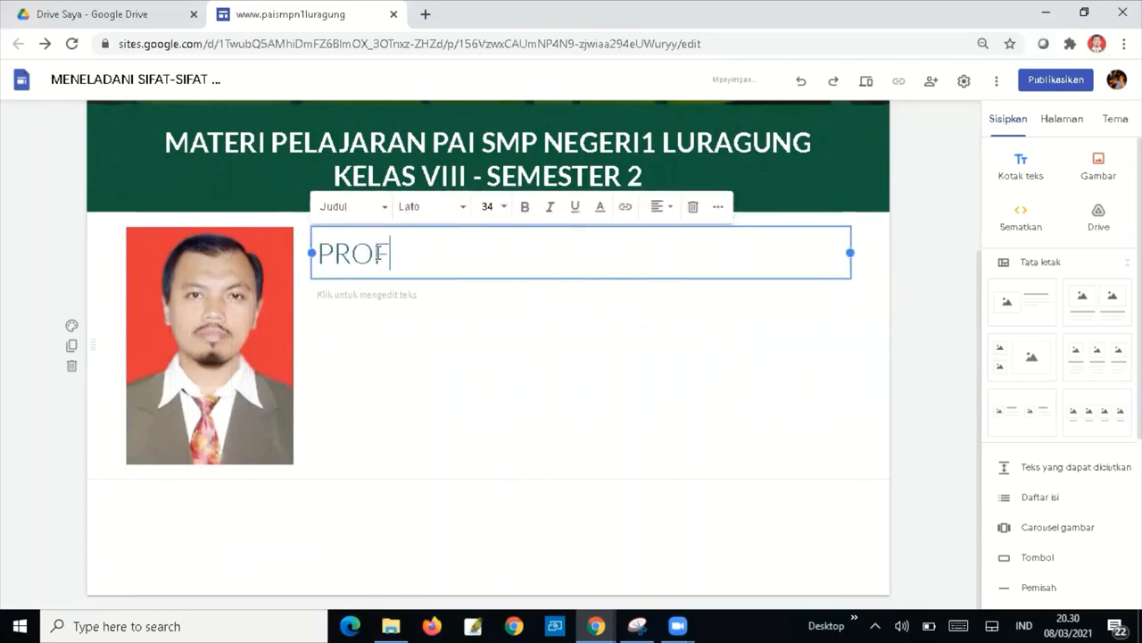
type("IL GURU ")
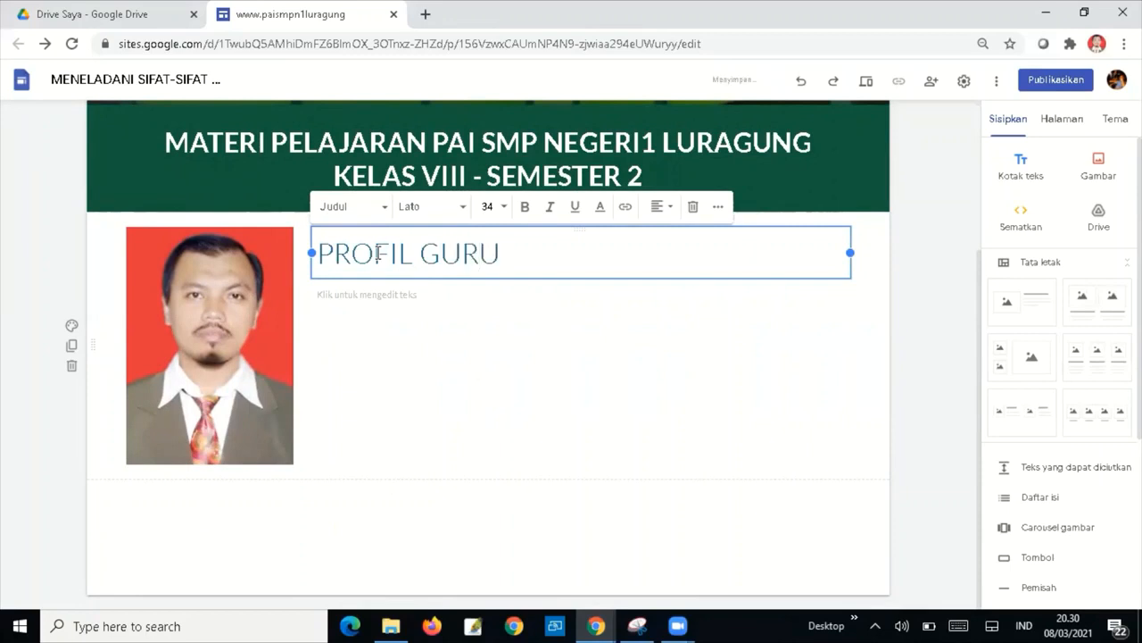
type("PAI SMPN")
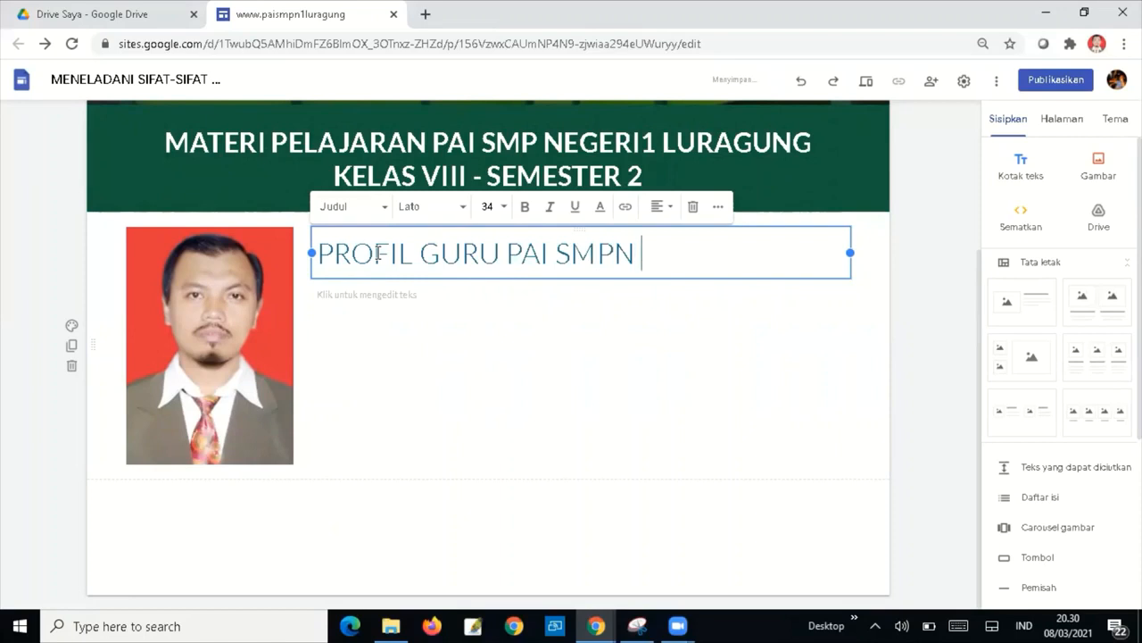
key("BackSpace")
key("BackSpace")
key("BackSpace")
key("BackSpace")
key("BackSpace")
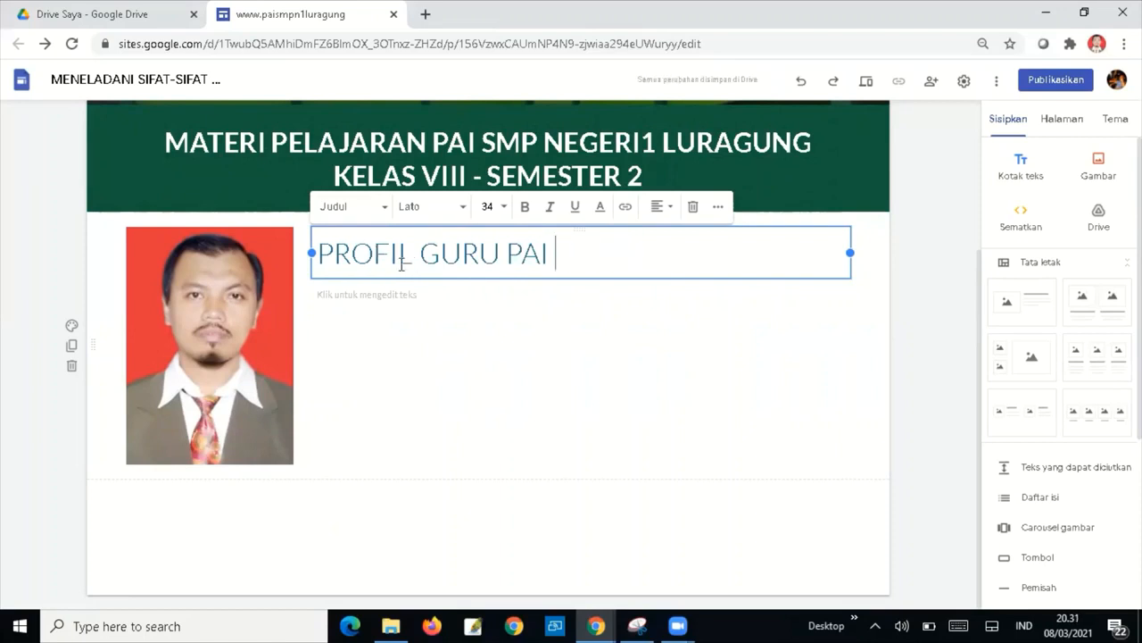
Bold the PROFIL GURU PAI heading and place the cursor in the body text box.
left_click_drag(556, 254, 322, 259)
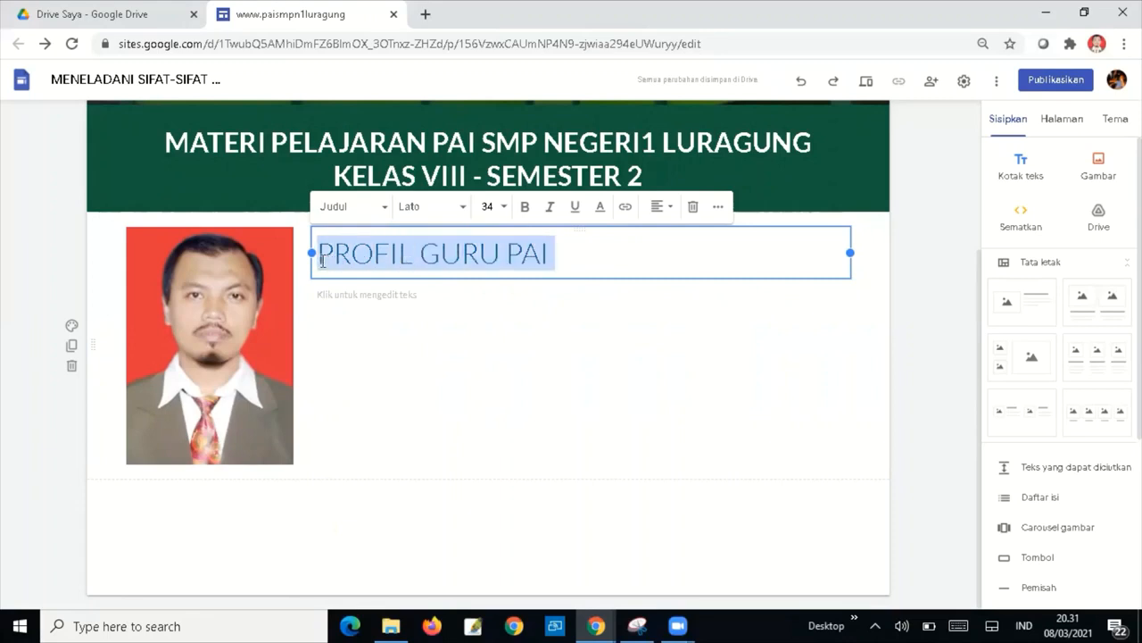
left_click(525, 207)
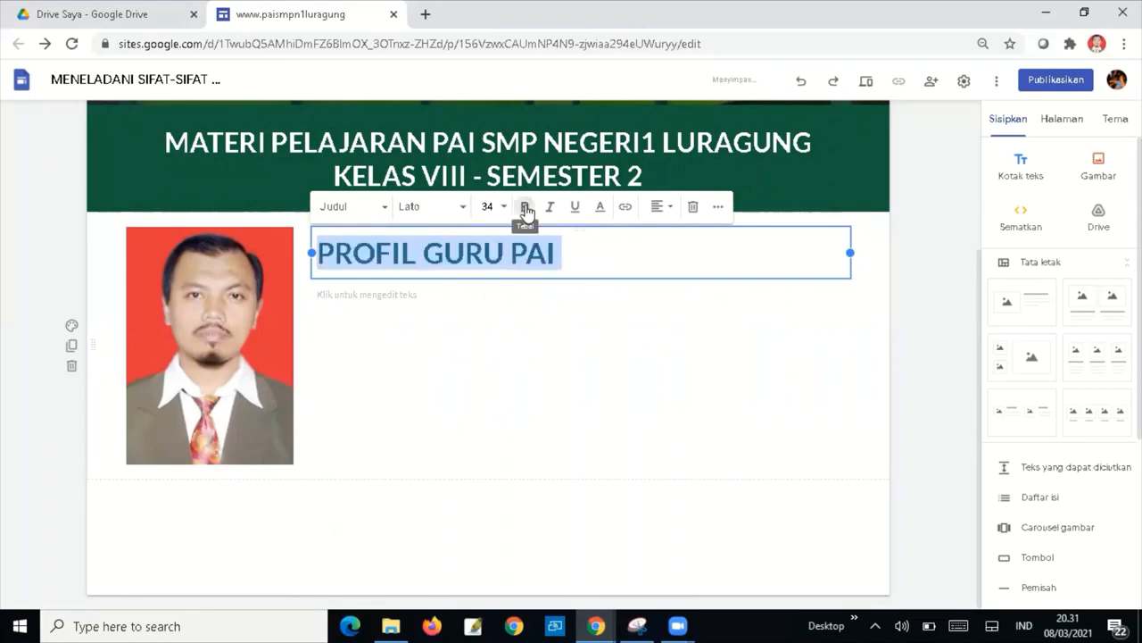
left_click(539, 320)
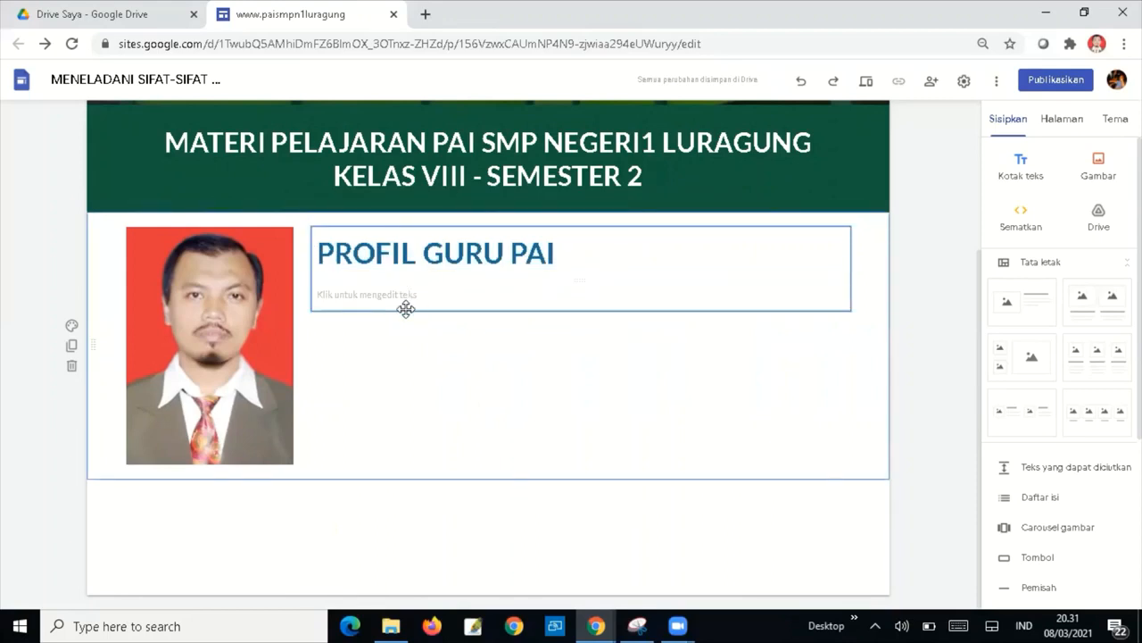
left_click(381, 296)
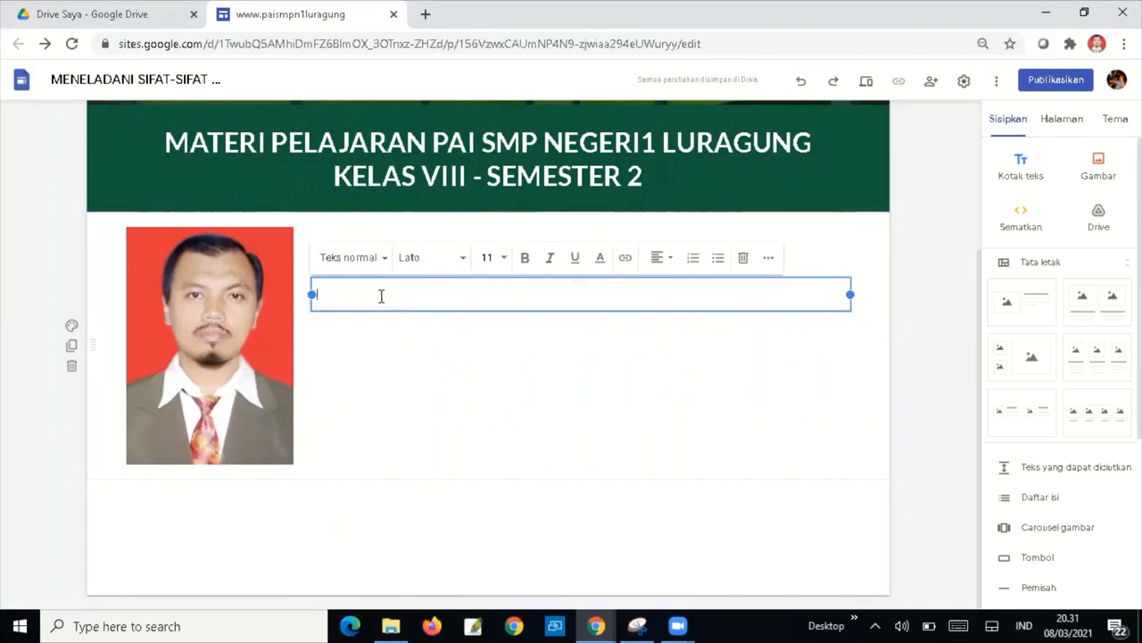
Write a size-18 NAMA line followed by the teacher's name and title in bold.
type("NAMA")
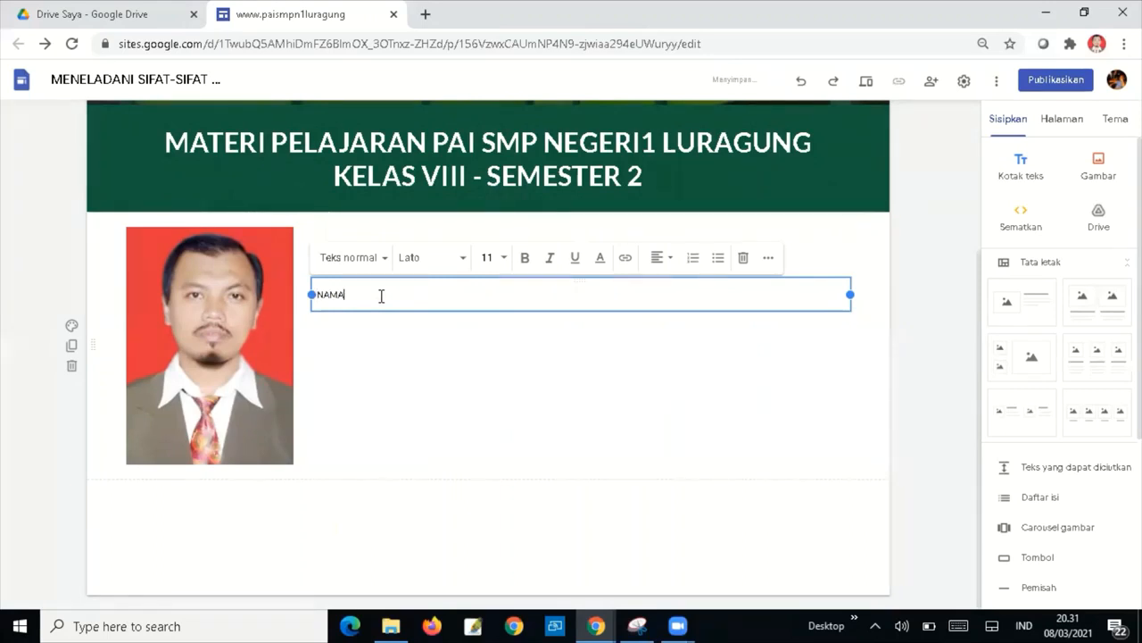
left_click_drag(370, 298, 299, 284)
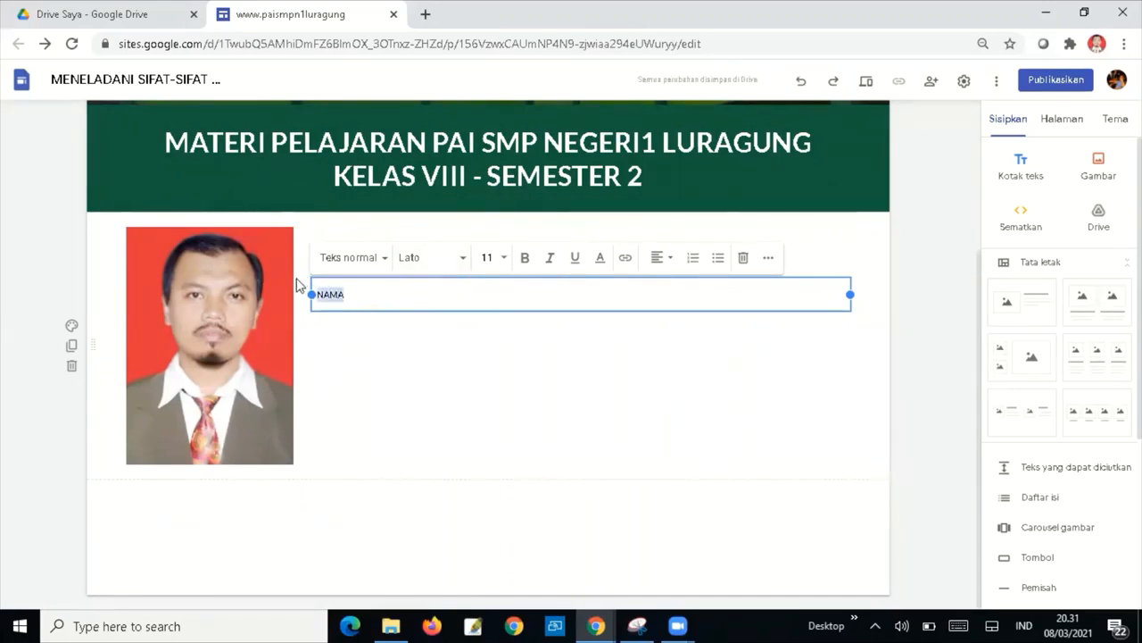
left_click(505, 259)
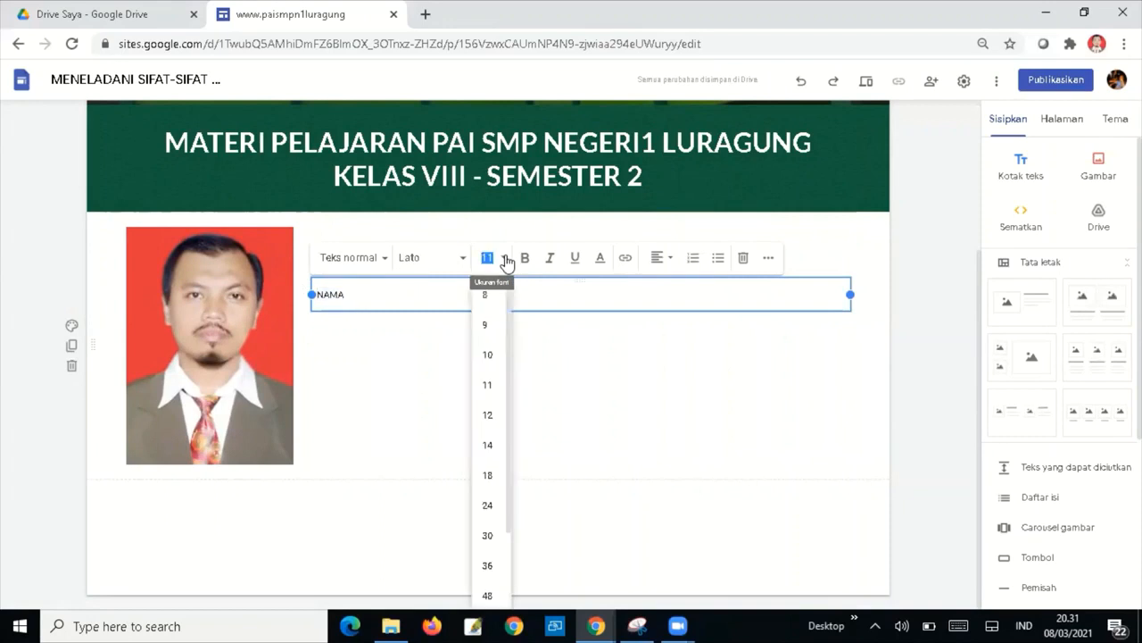
left_click(487, 475)
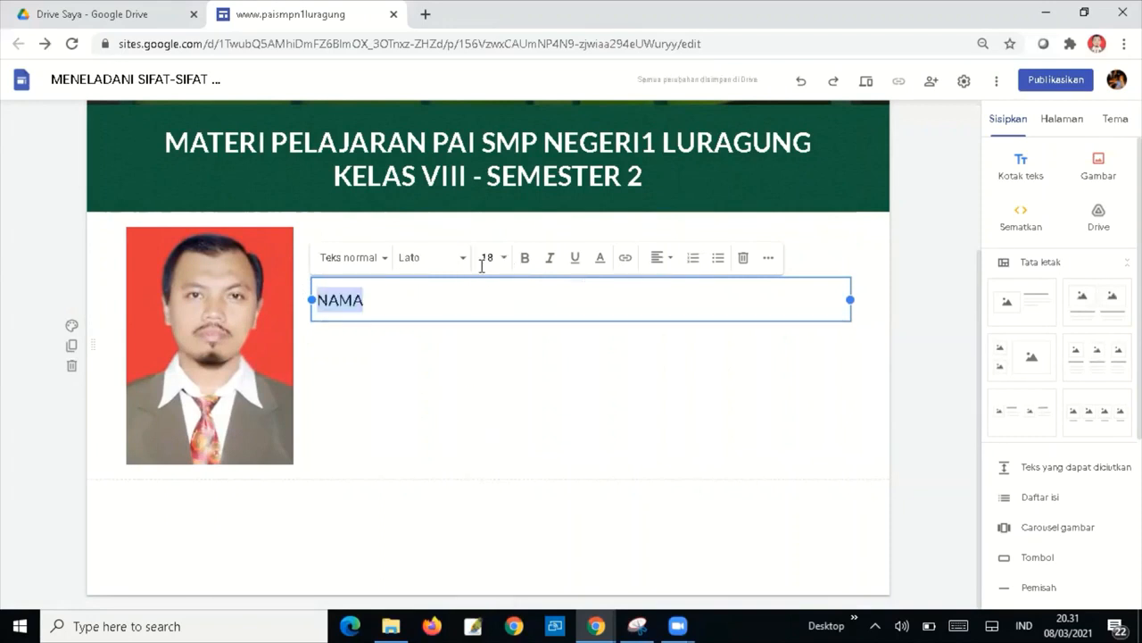
left_click(406, 303)
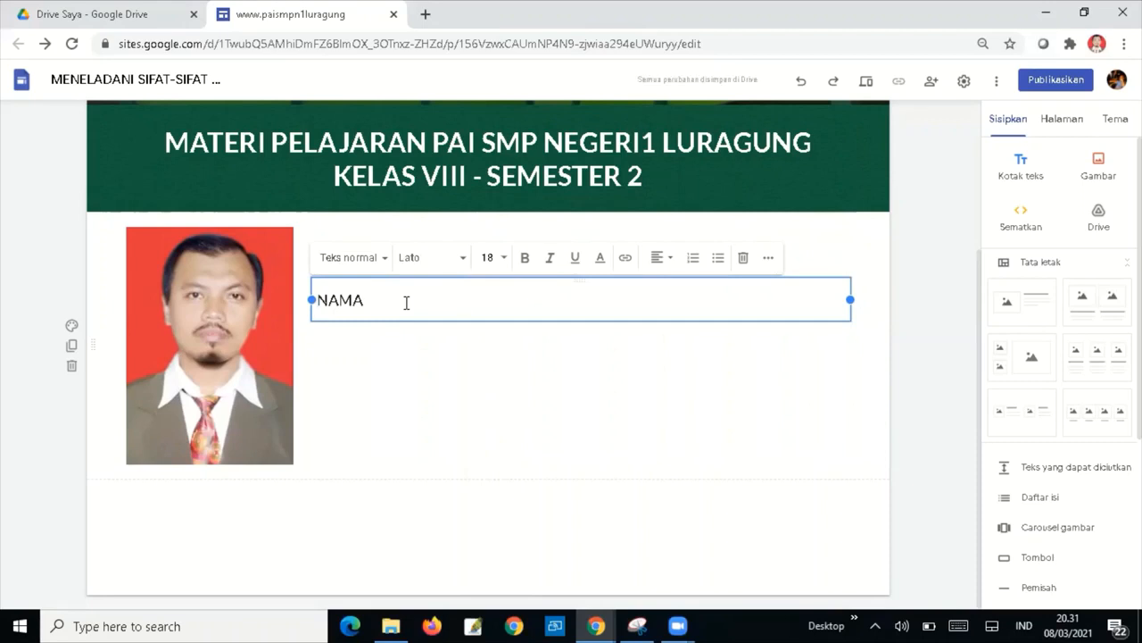
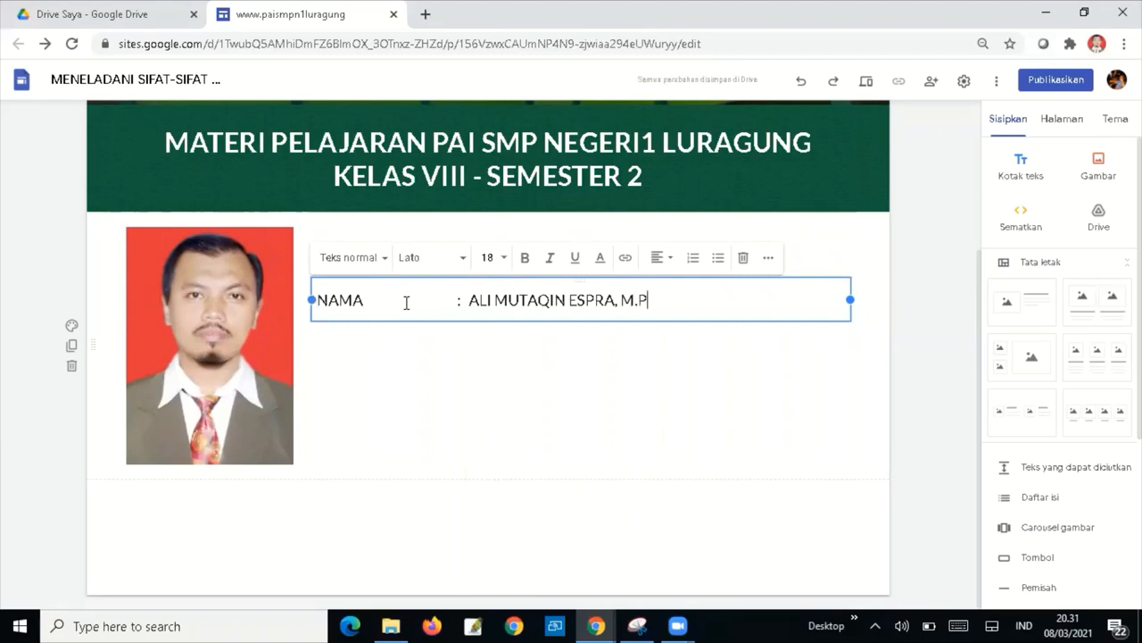
type("P")
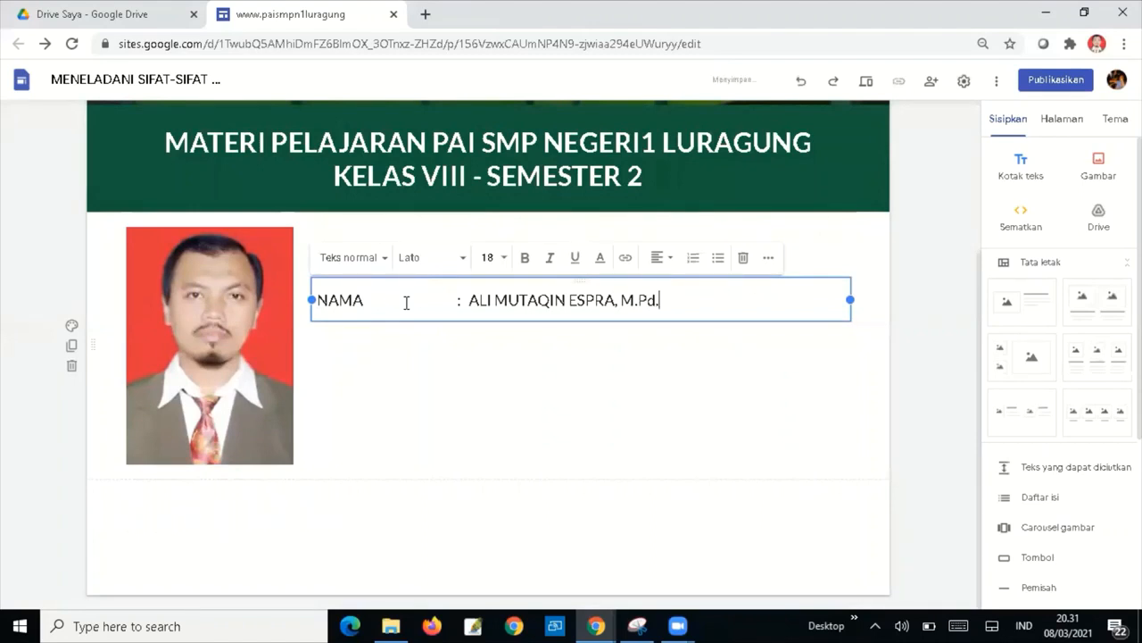
key("ctrl+shift+Left")
key("ctrl+shift+Left")
key("ctrl+shift+Left")
key("ctrl+shift+Left")
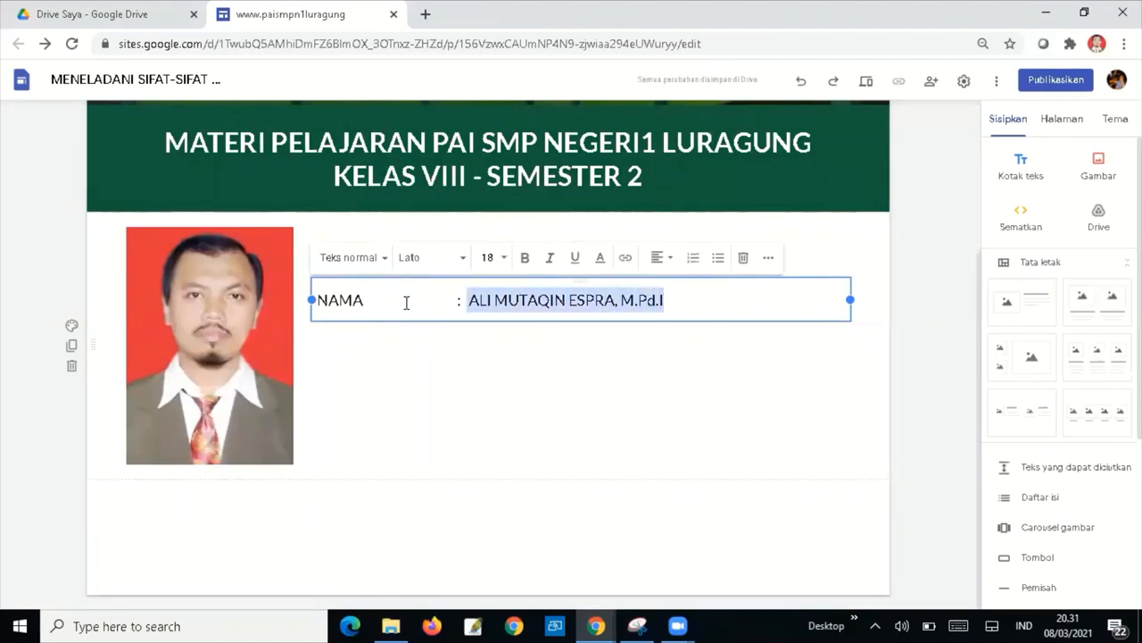
left_click(526, 259)
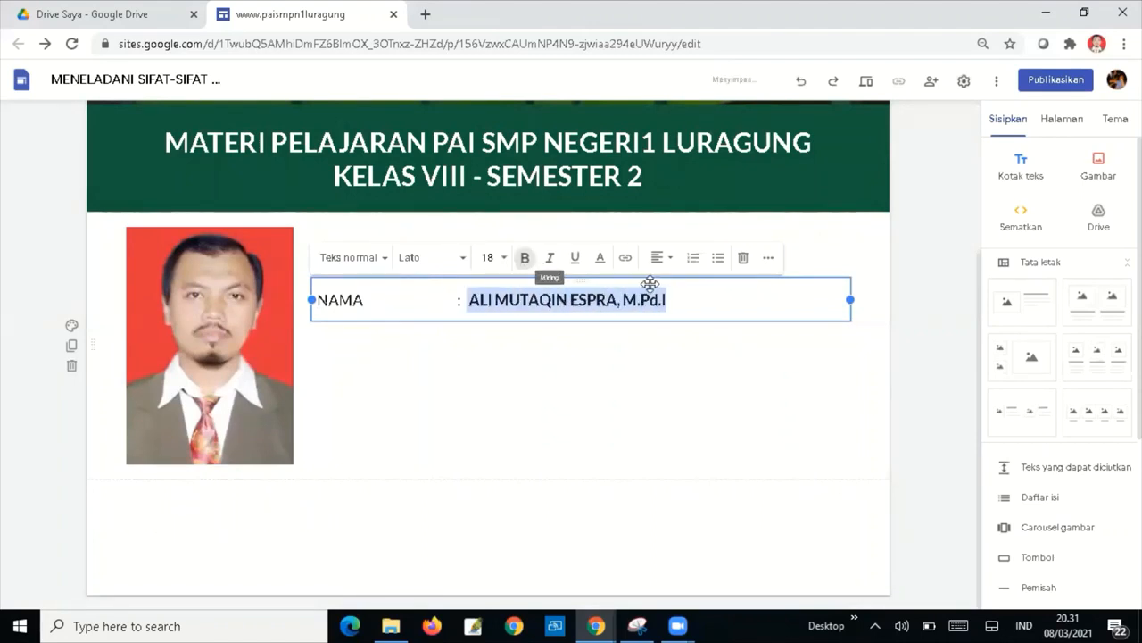
left_click(682, 302)
Add a non-bold TEMPAT TANGGAL LAHIR line with the birthplace and date, aligning the colons.
key("Return")
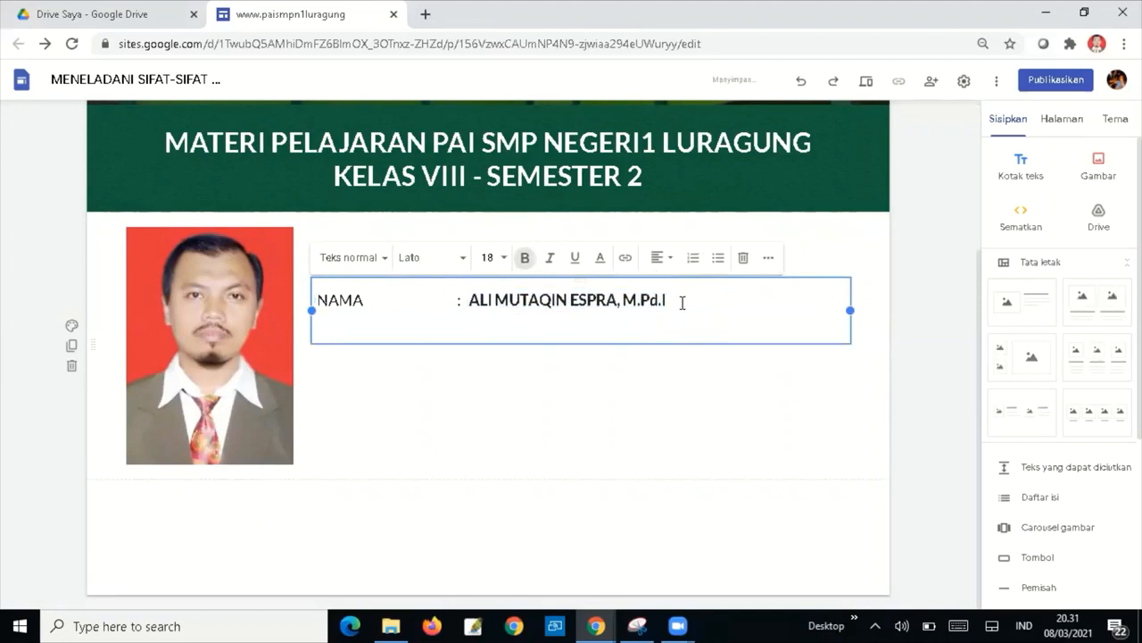
type("TE")
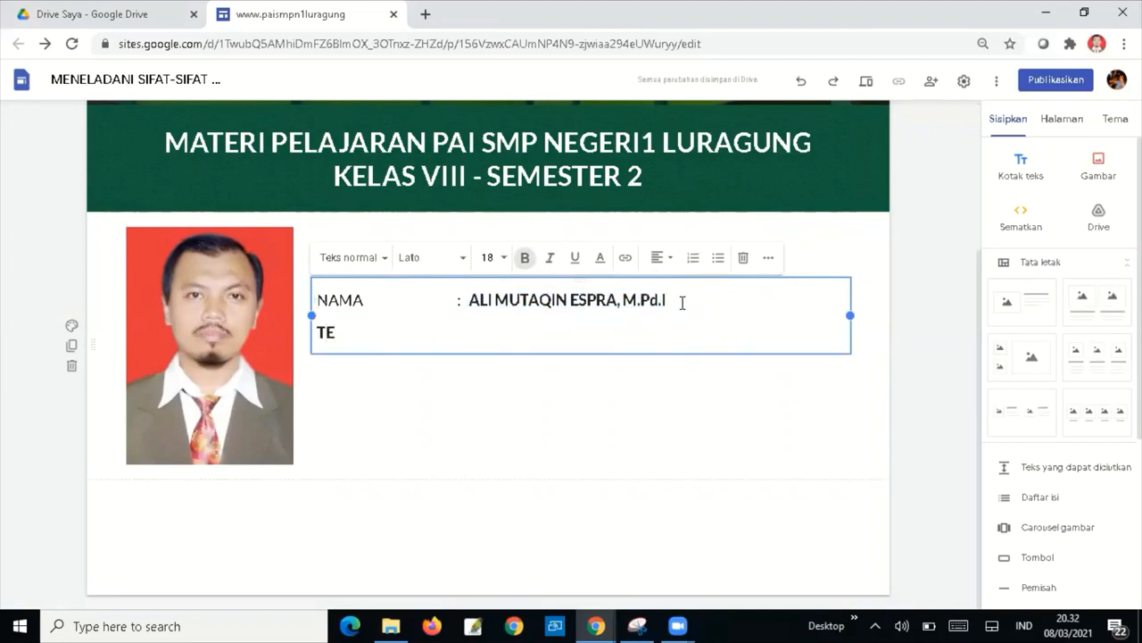
left_click(524, 258)
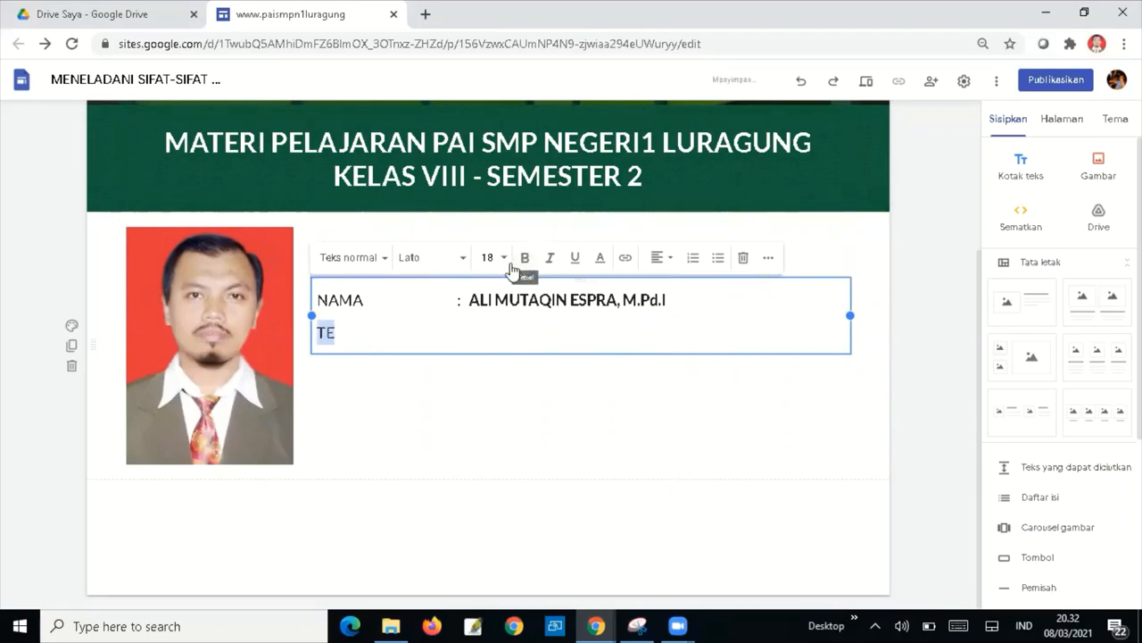
left_click(378, 330)
type("MPAT ")
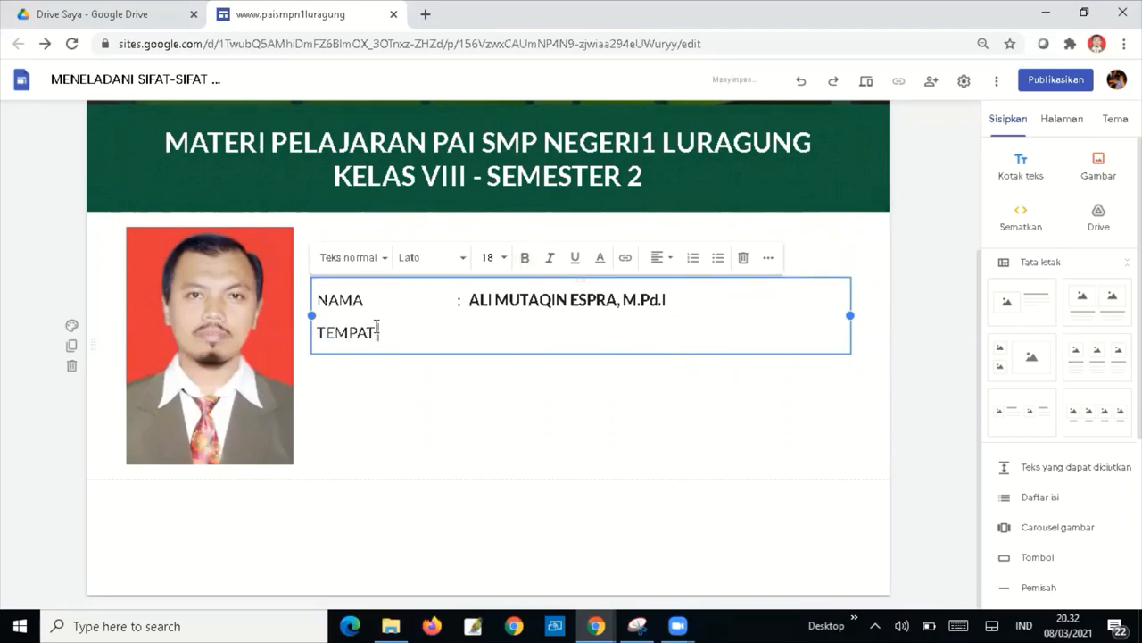
type("TANGGAL LAHIR")
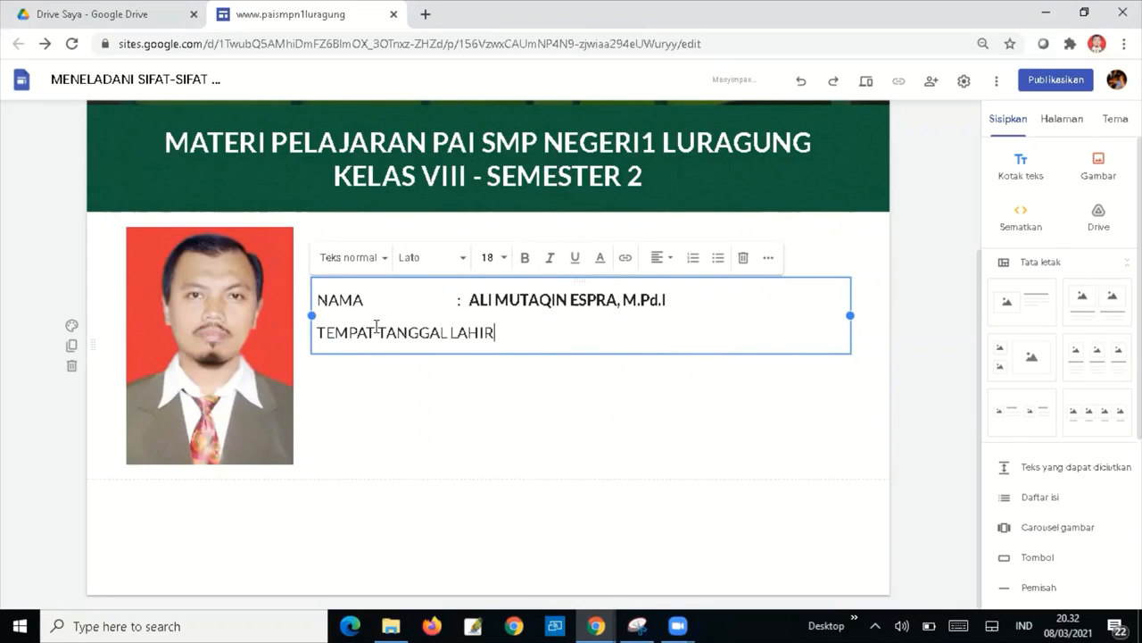
type(" ;")
key("BackSpace")
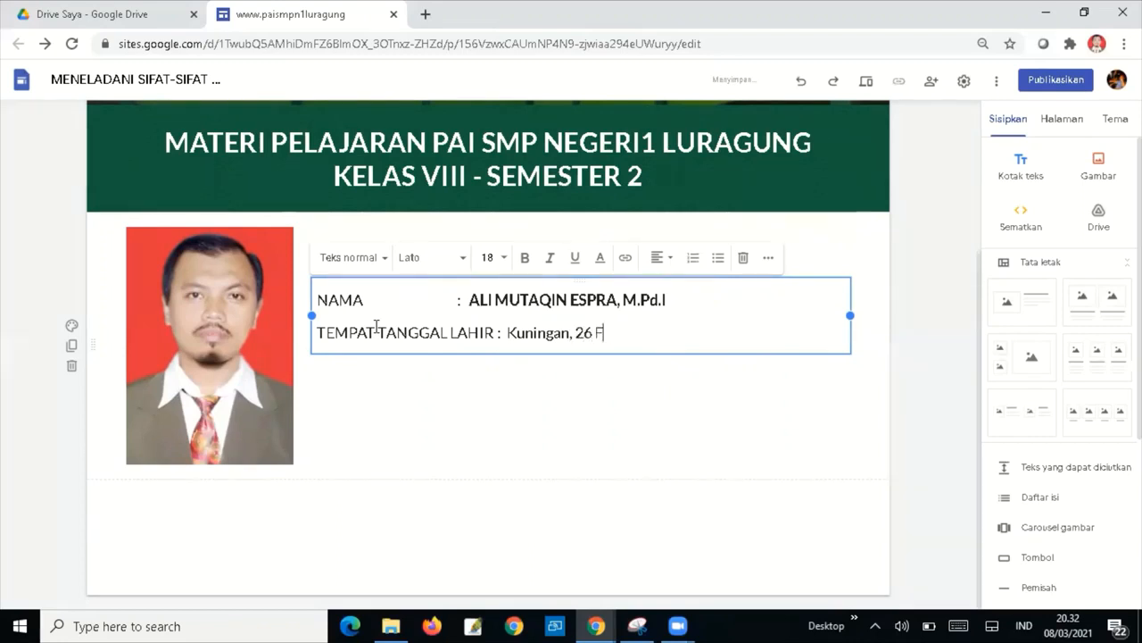
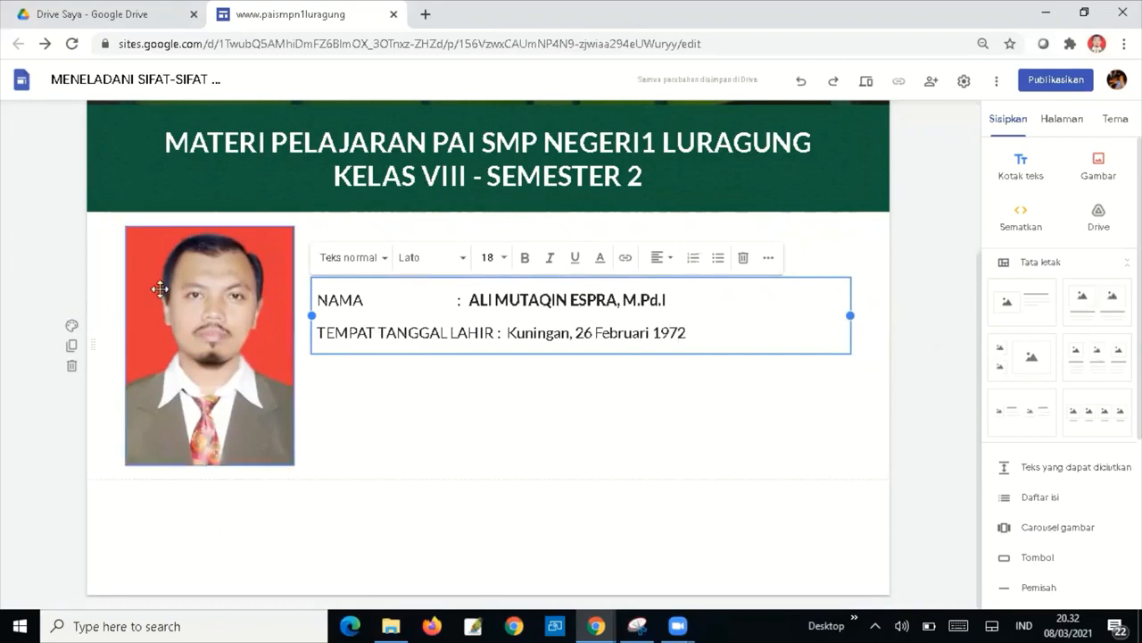
left_click(457, 304)
type(":")
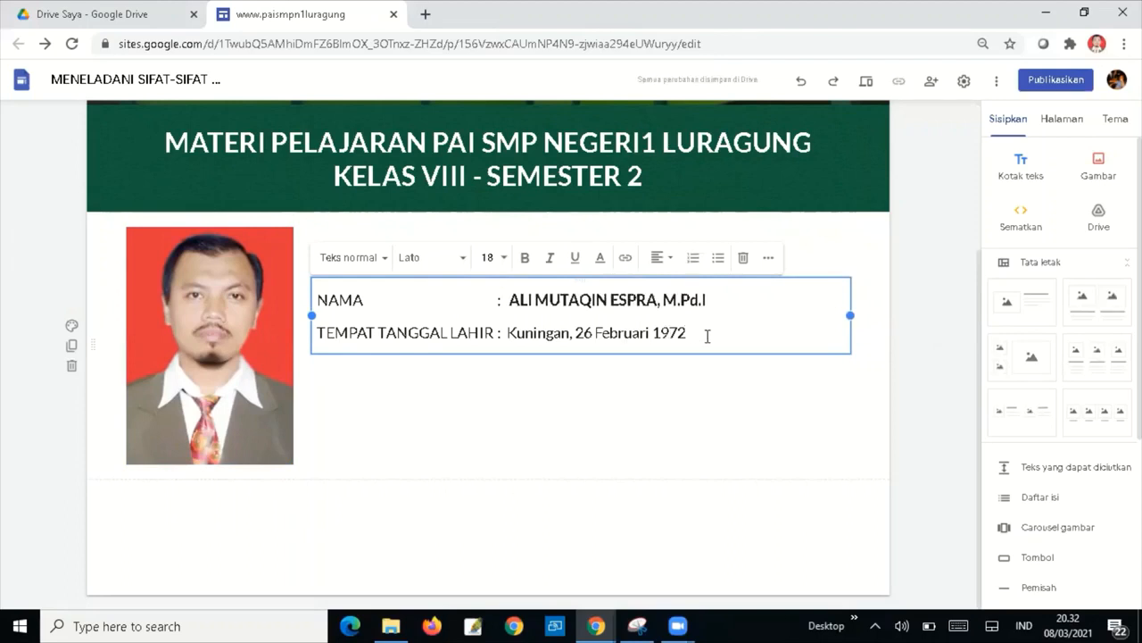
key("Return")
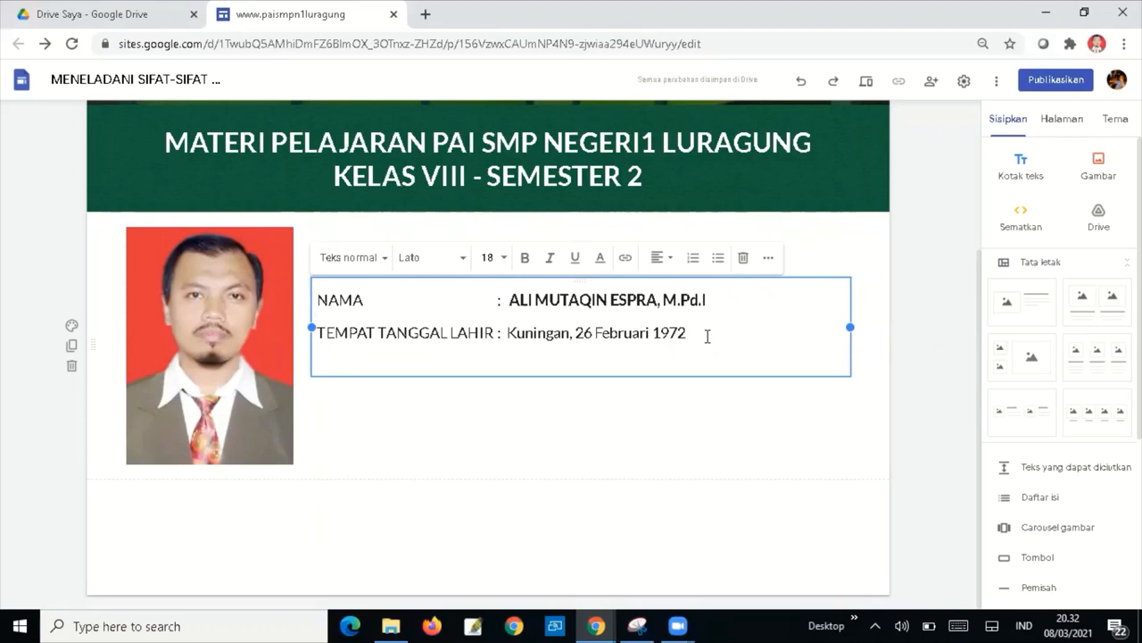
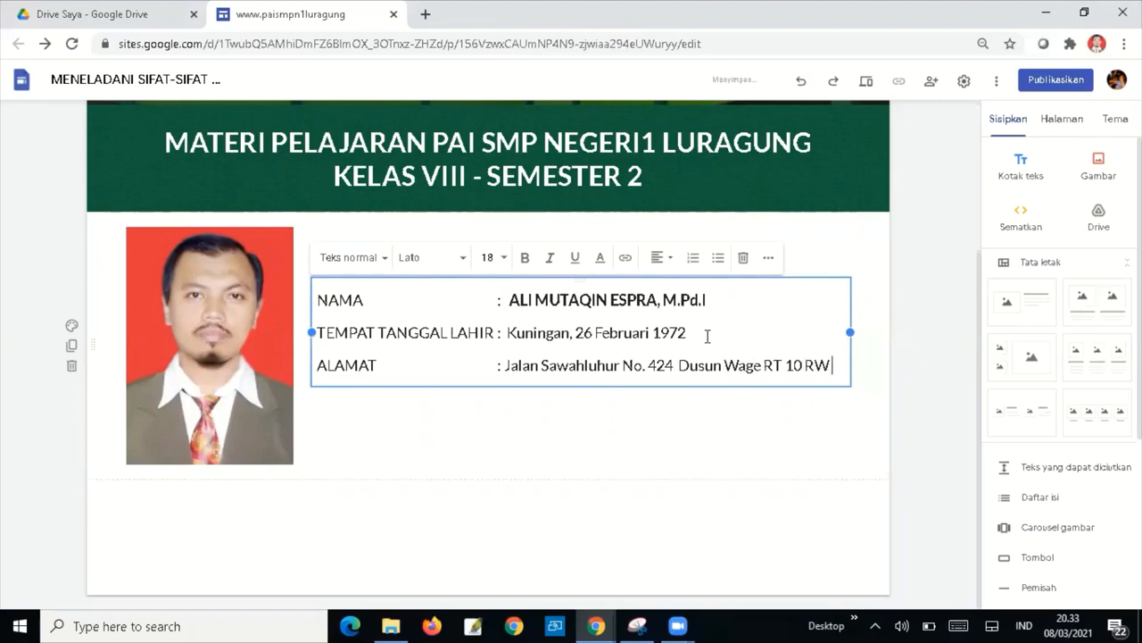
Add an ALAMAT line with the teacher's street address, correcting the RT/RW numbering.
key("BackSpace")
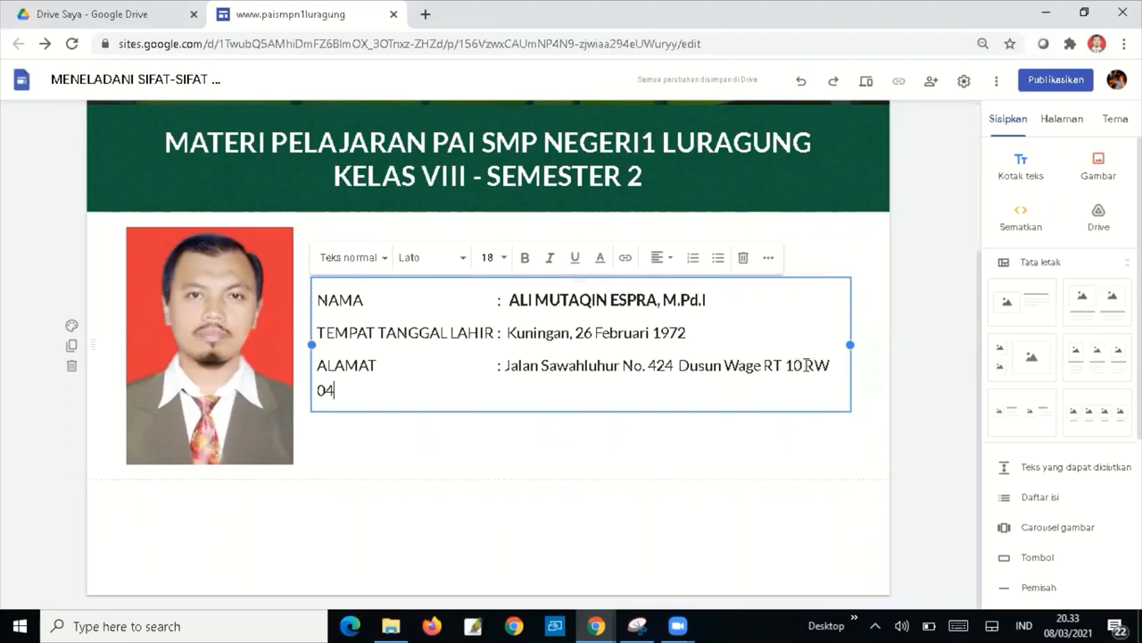
left_click(831, 365)
key("BackSpace")
key("BackSpace")
key("BackSpace")
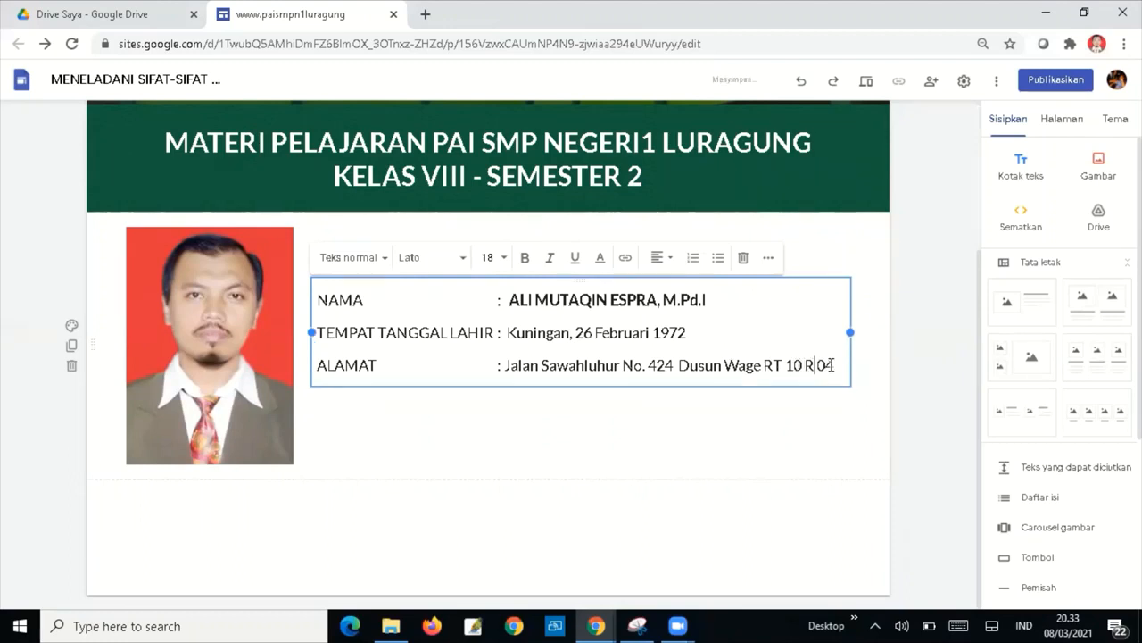
type("/")
key("Delete")
key("End")
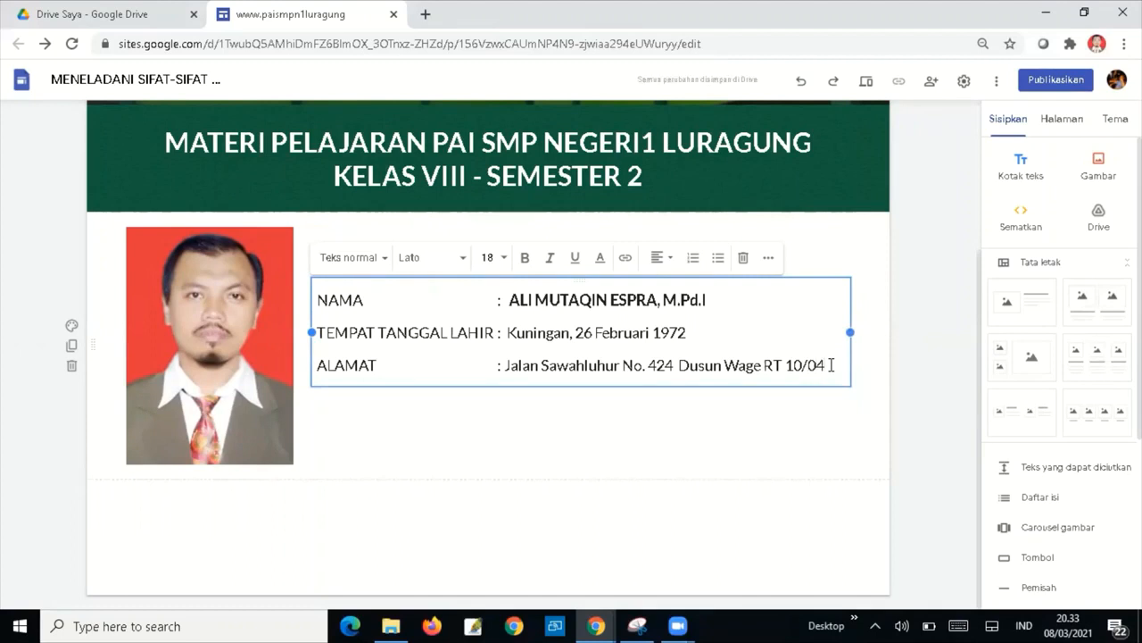
Continue the address with the village and district on an indented second line.
key("Return")
key("Tab")
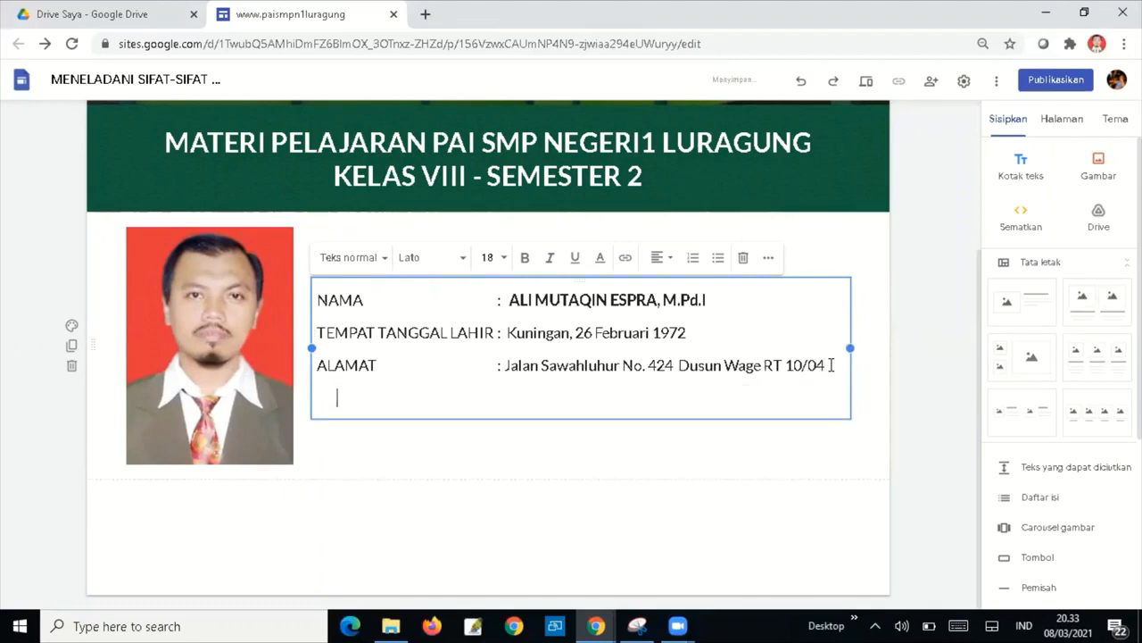
key("Tab")
key("Tab")
key("Tab")
key("Tab")
key("BackSpace")
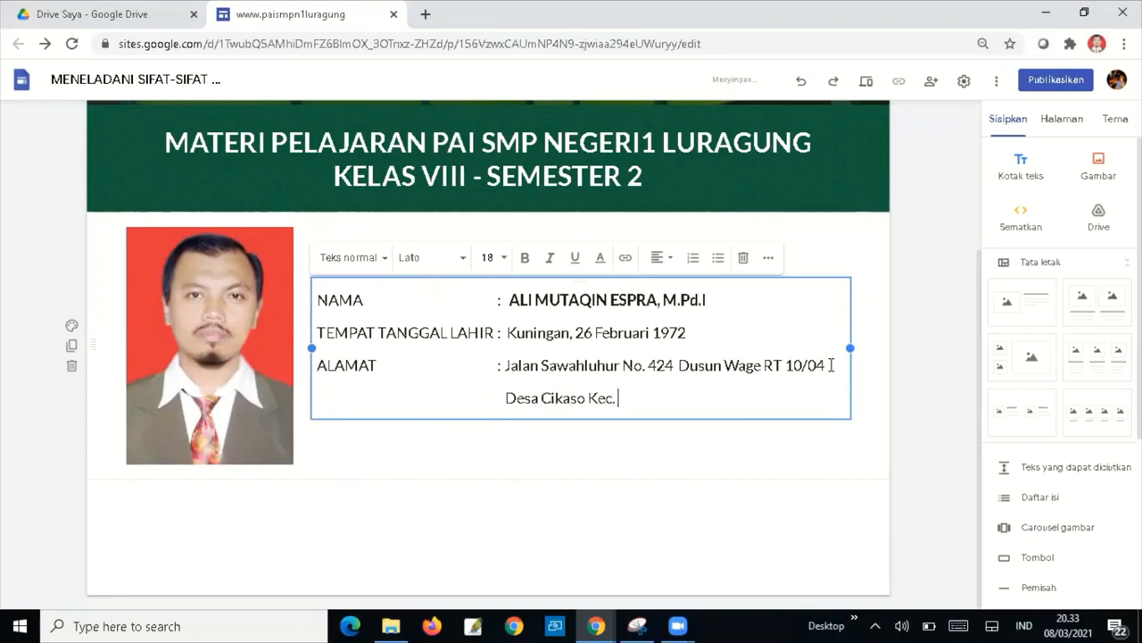
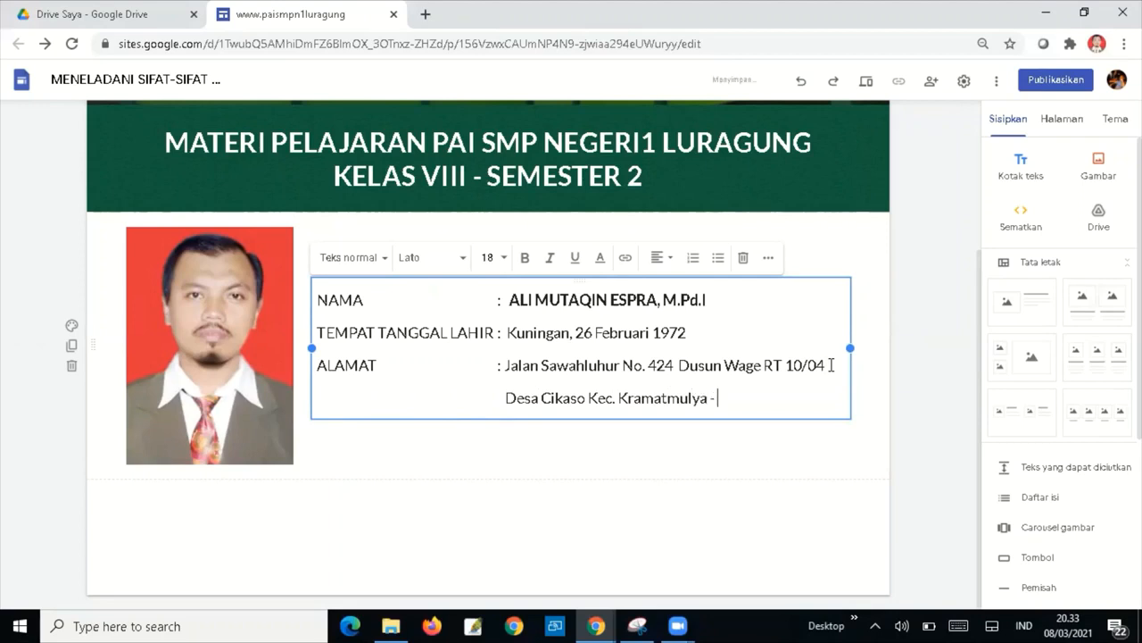
Add 'email' and 'No. HP/Wa' label lines below the address in the profile.
key("Return")
type("ema")
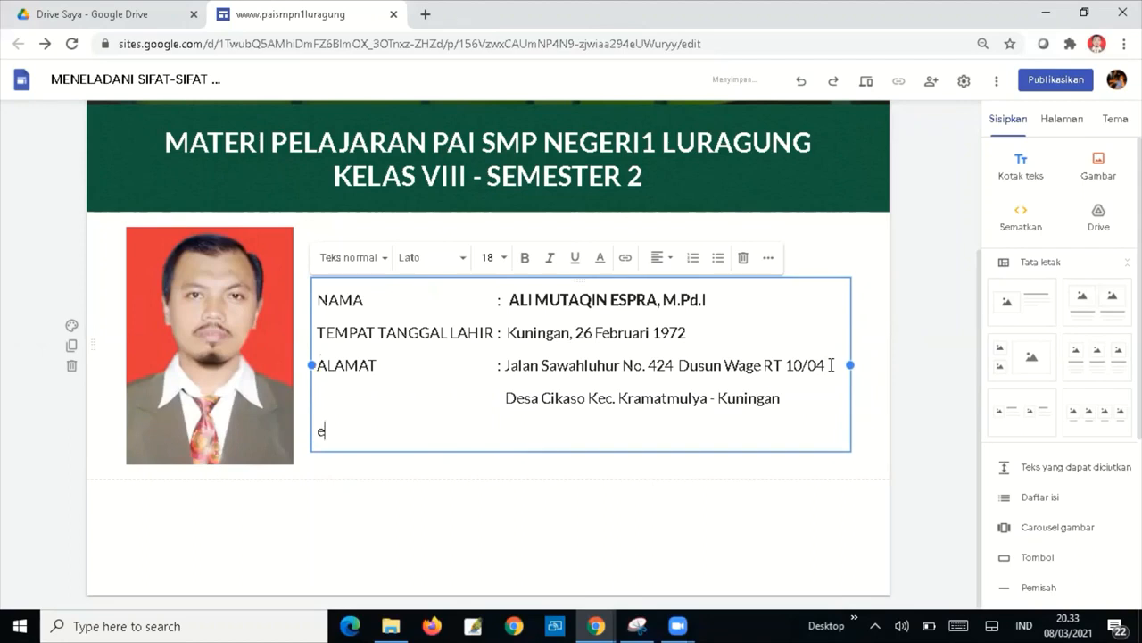
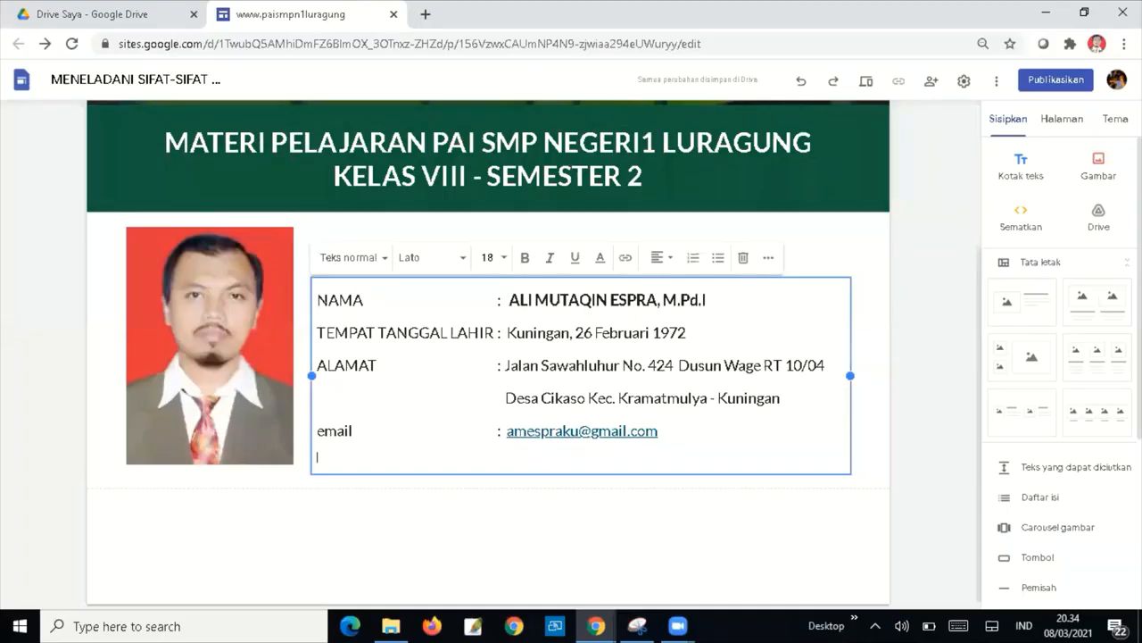
type("N")
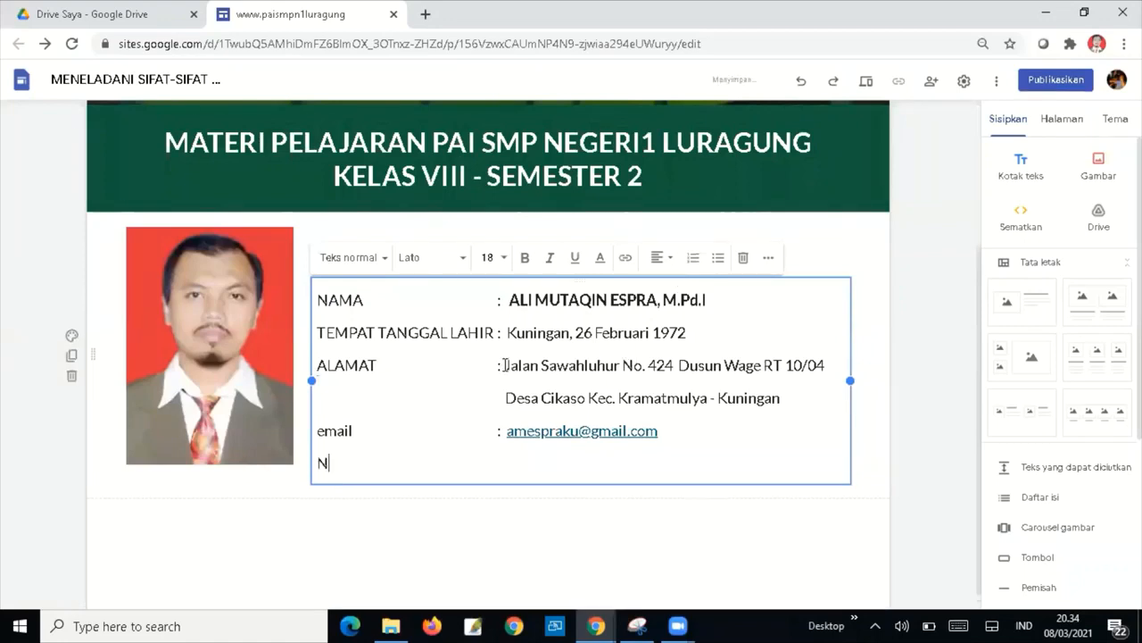
type("o HP/Wa")
key("Left")
key("Left")
key("Left")
key("Left")
key("Left")
key("Left")
type(".")
Capitalize 'Email' and fill the No. HP/Wa line with the teacher's phone number.
key("Up")
key("Left")
key("Left")
key("Right")
key("BackSpace")
type("E")
key("Down")
key("End")
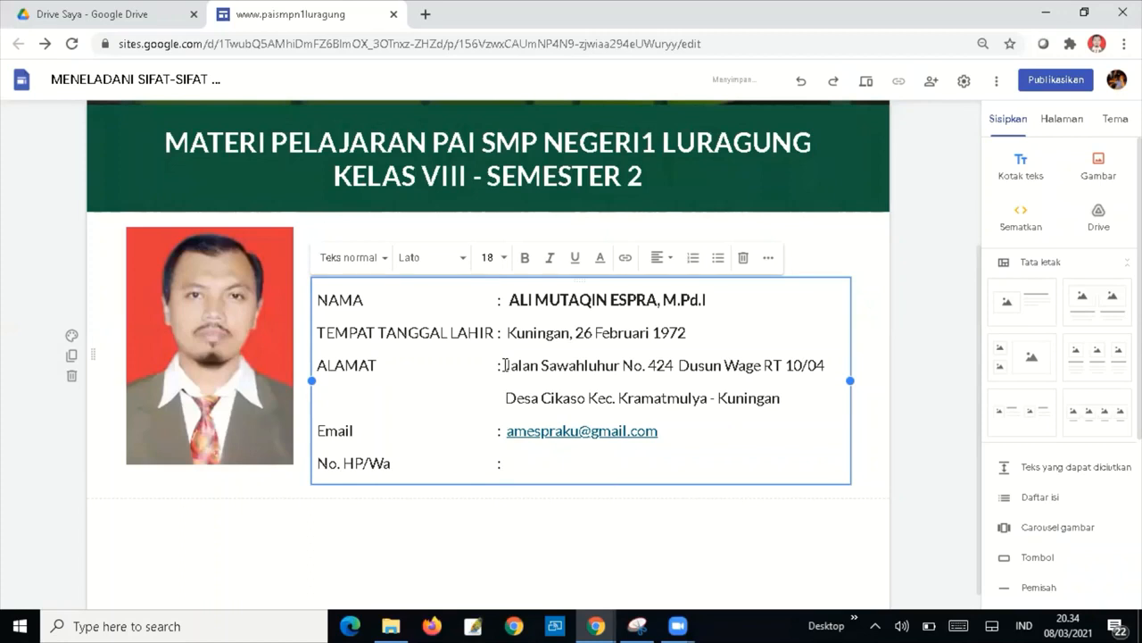
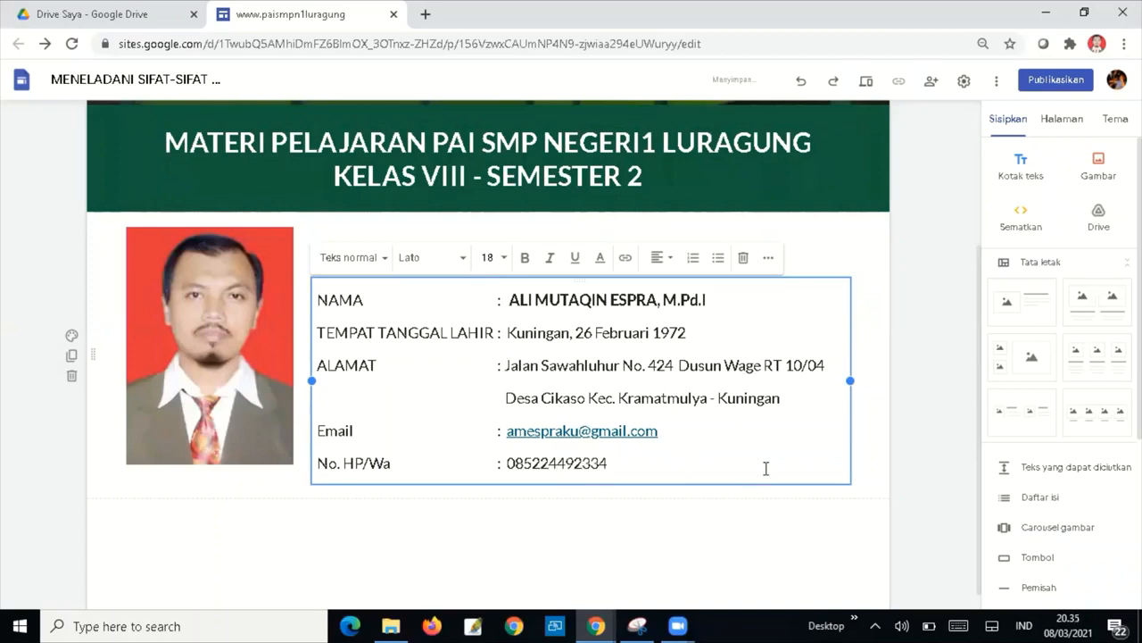
left_click(775, 518)
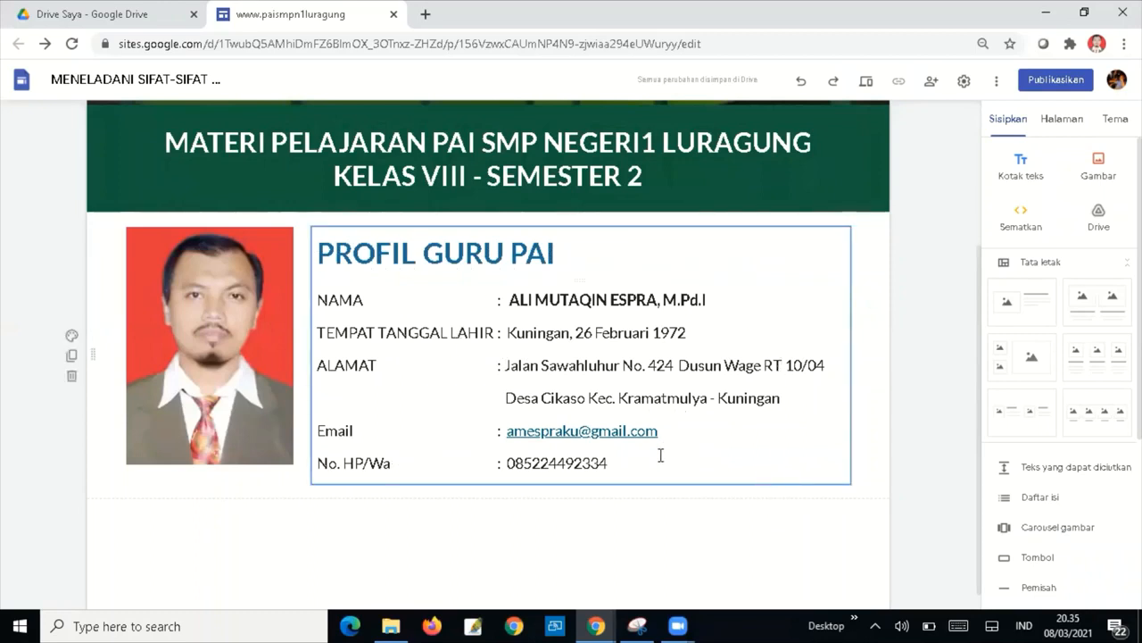
Set all profile detail lines under PROFIL GURU PAI to Tunggal (single) line spacing.
left_click_drag(658, 464, 535, 432)
left_click_drag(431, 357, 319, 296)
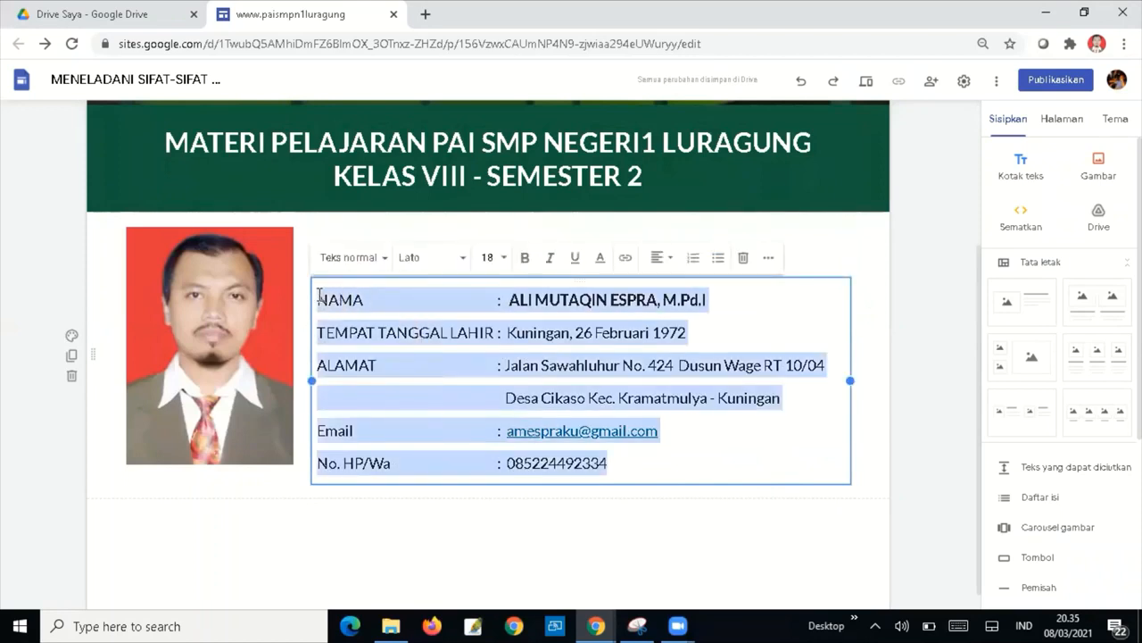
left_click(766, 261)
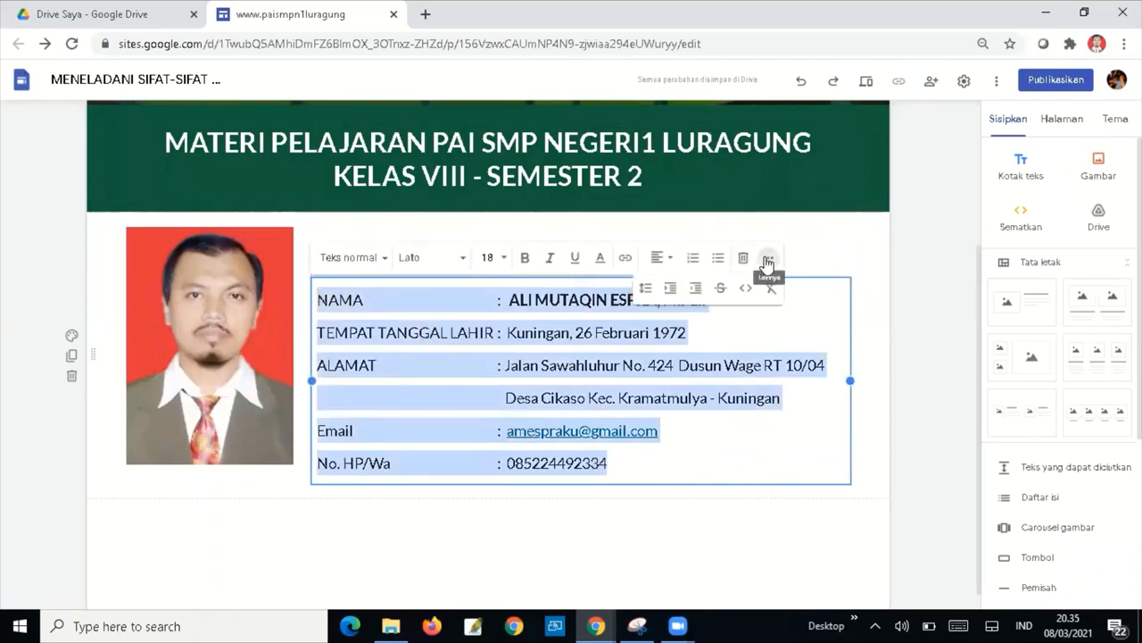
left_click(646, 290)
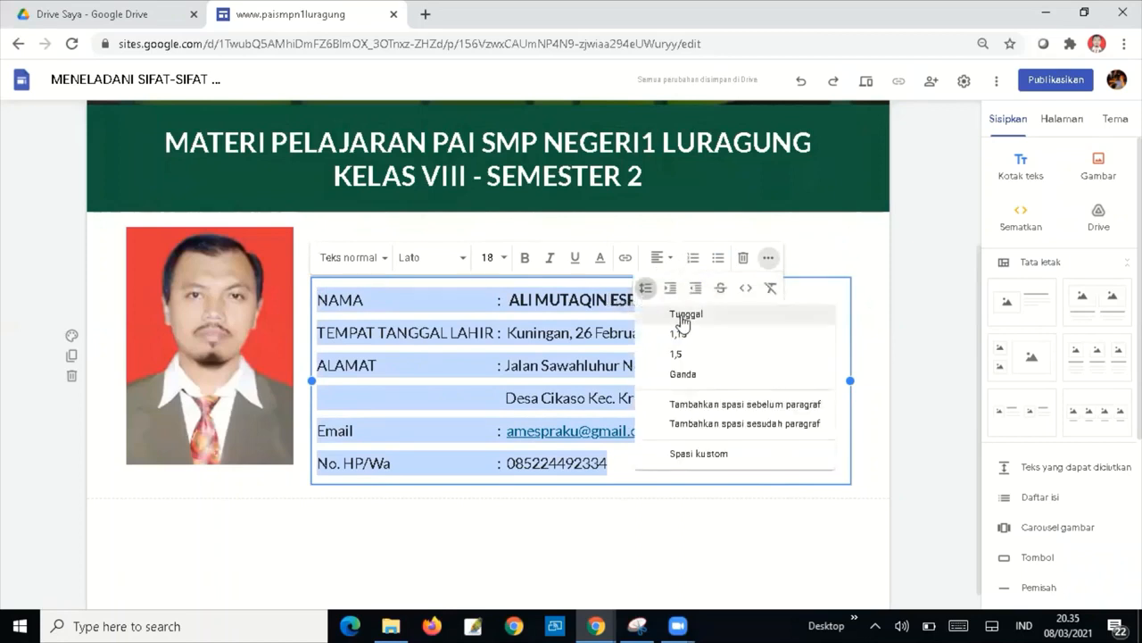
left_click(681, 312)
left_click(664, 496)
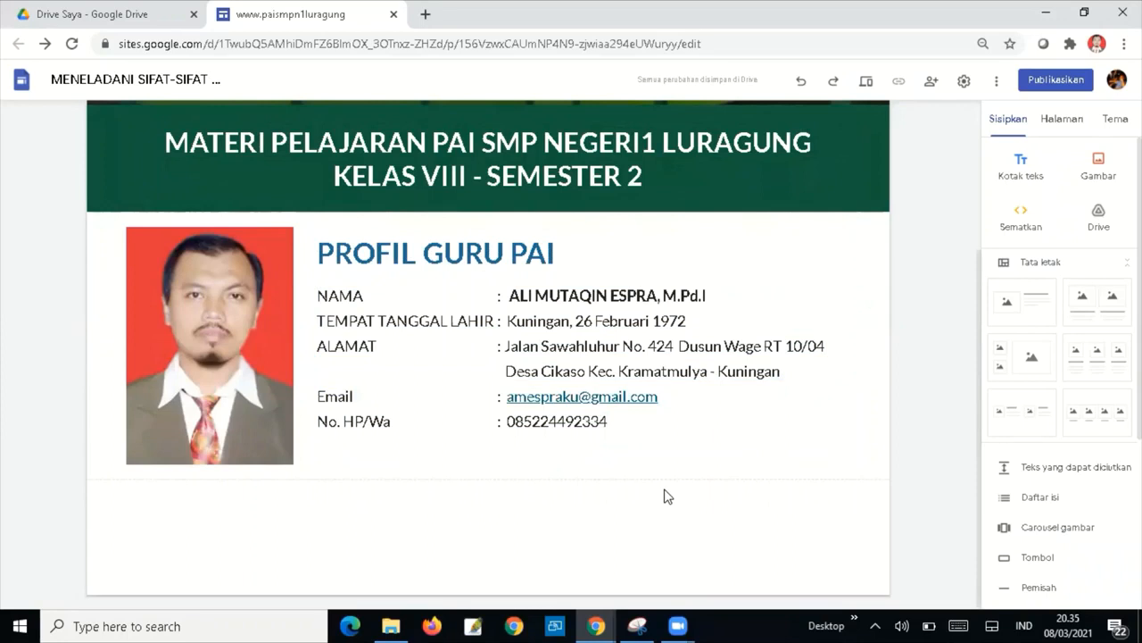
left_click(874, 358)
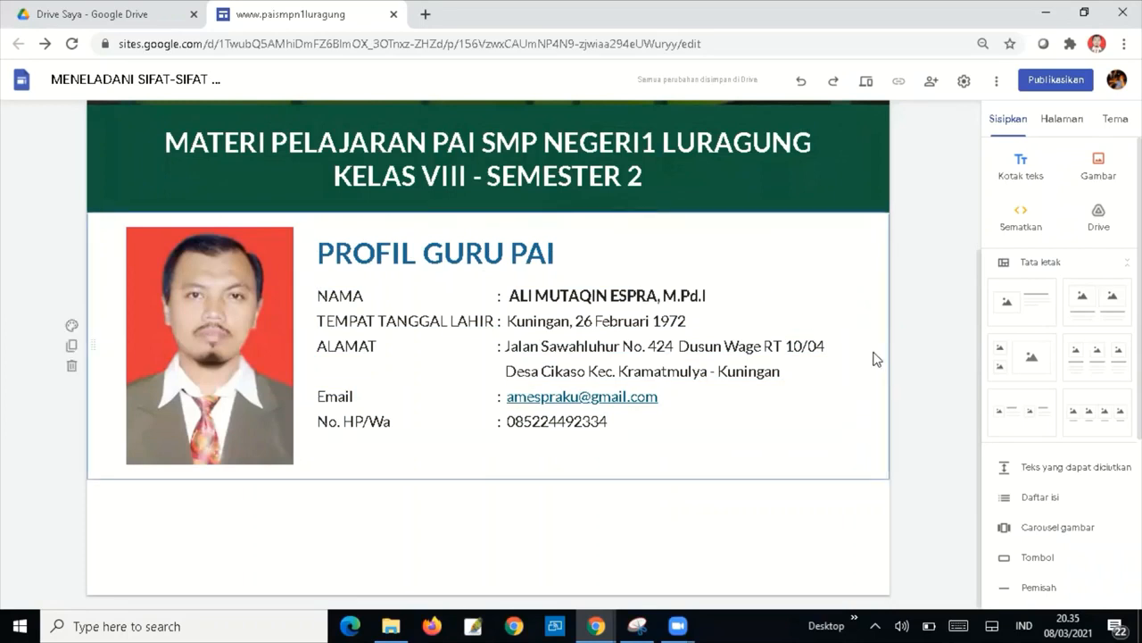
Add a text box reading MUKADIMAH, styled as a bold Judul heading at font size 32.
left_click(1020, 169)
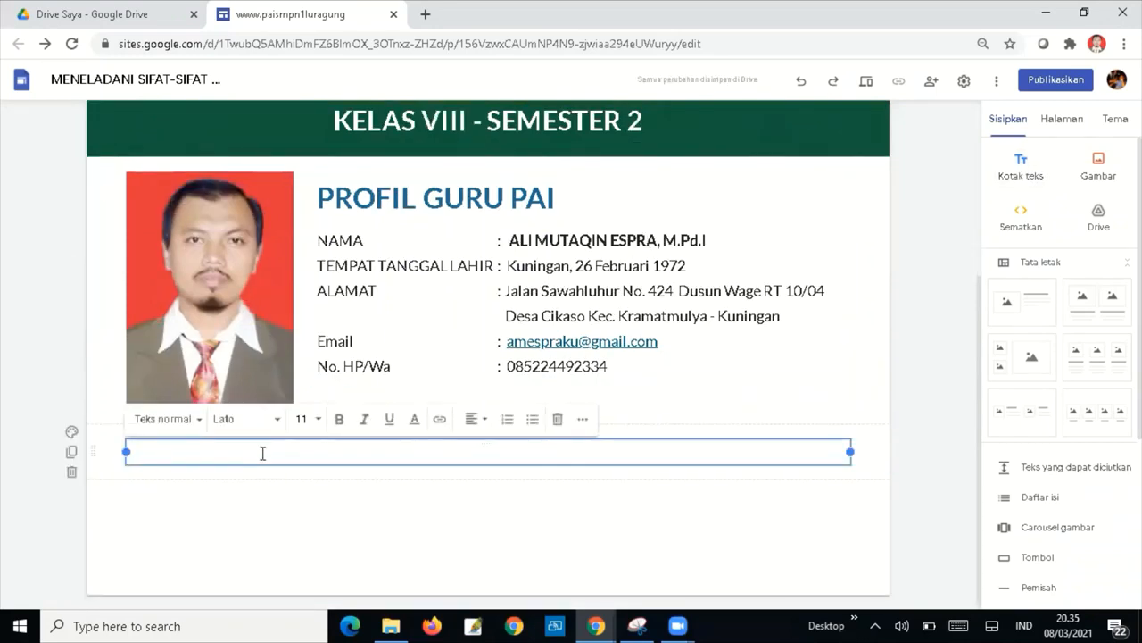
type("MUKADIMAH")
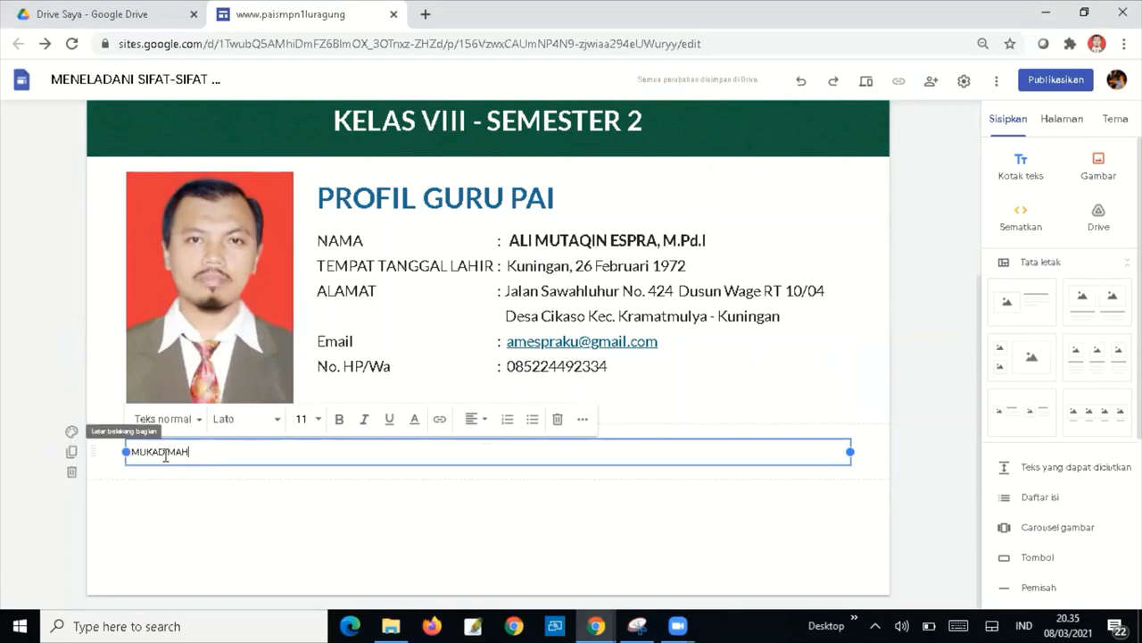
left_click_drag(198, 452, 126, 442)
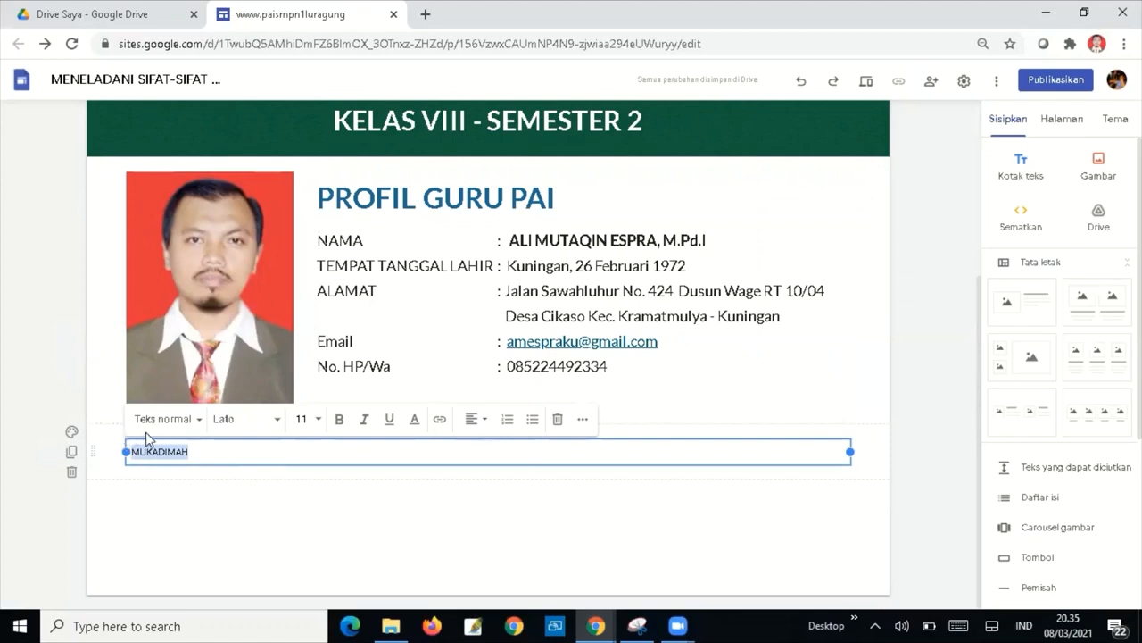
left_click(168, 419)
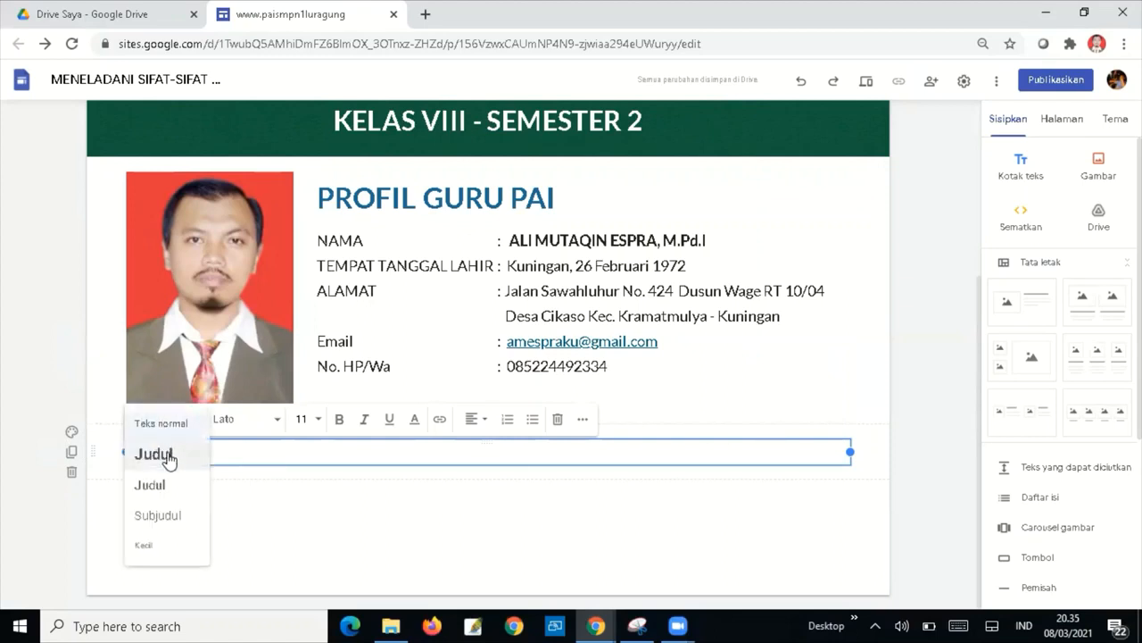
left_click(152, 455)
left_click(339, 419)
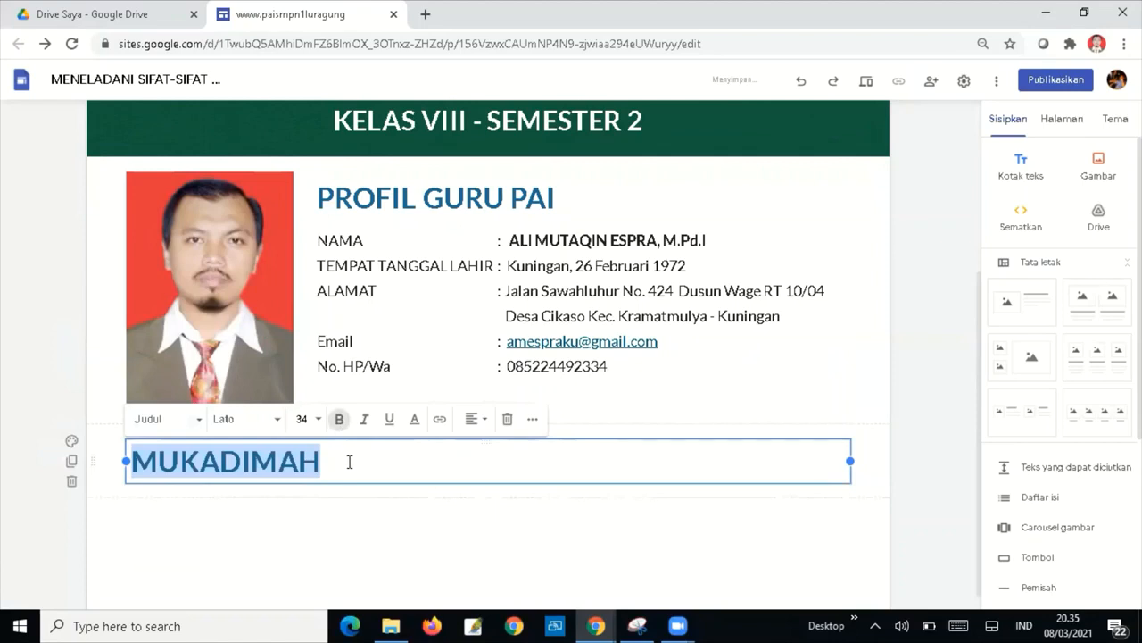
left_click(316, 420)
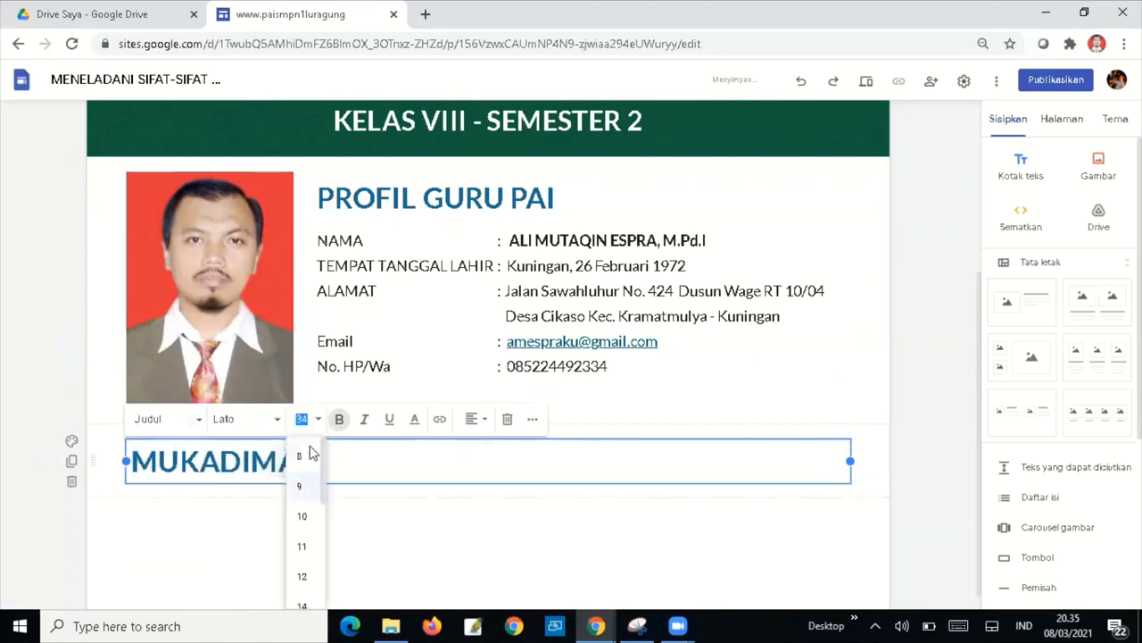
type("32")
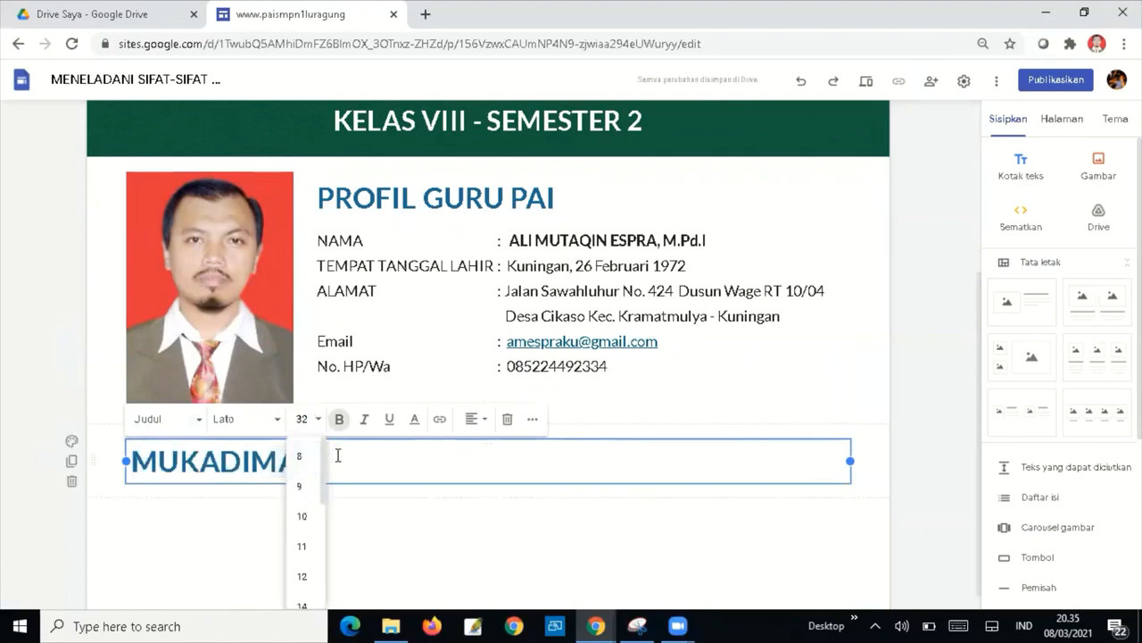
left_click(396, 466)
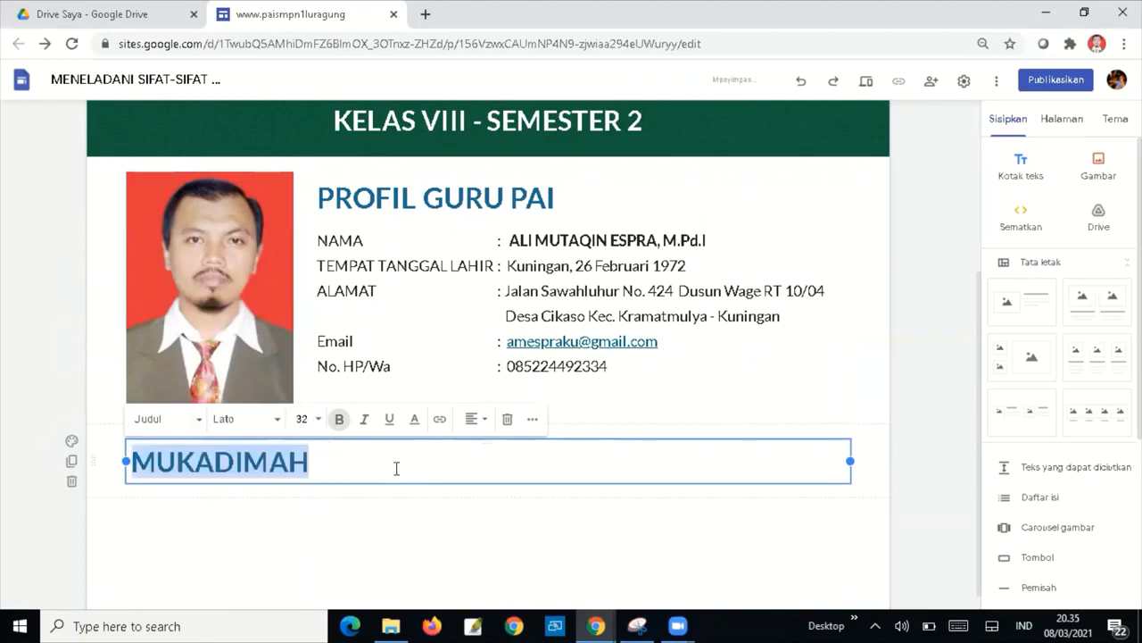
left_click(71, 442)
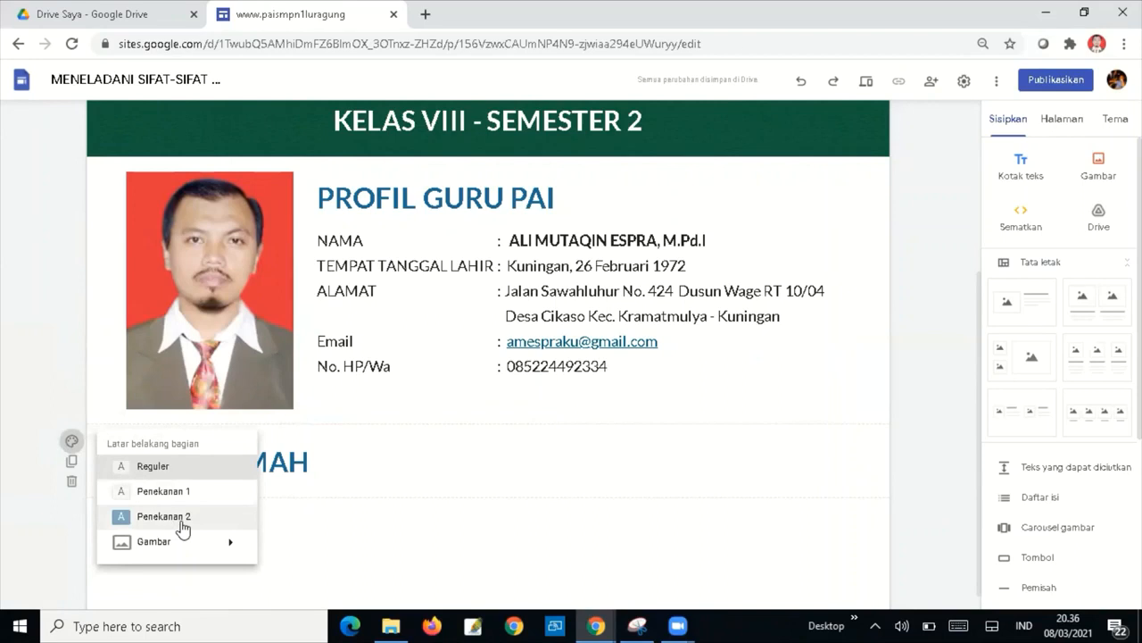
Apply the solid dark green gallery image as the MUKADIMAH section background.
mouse_move(231, 544)
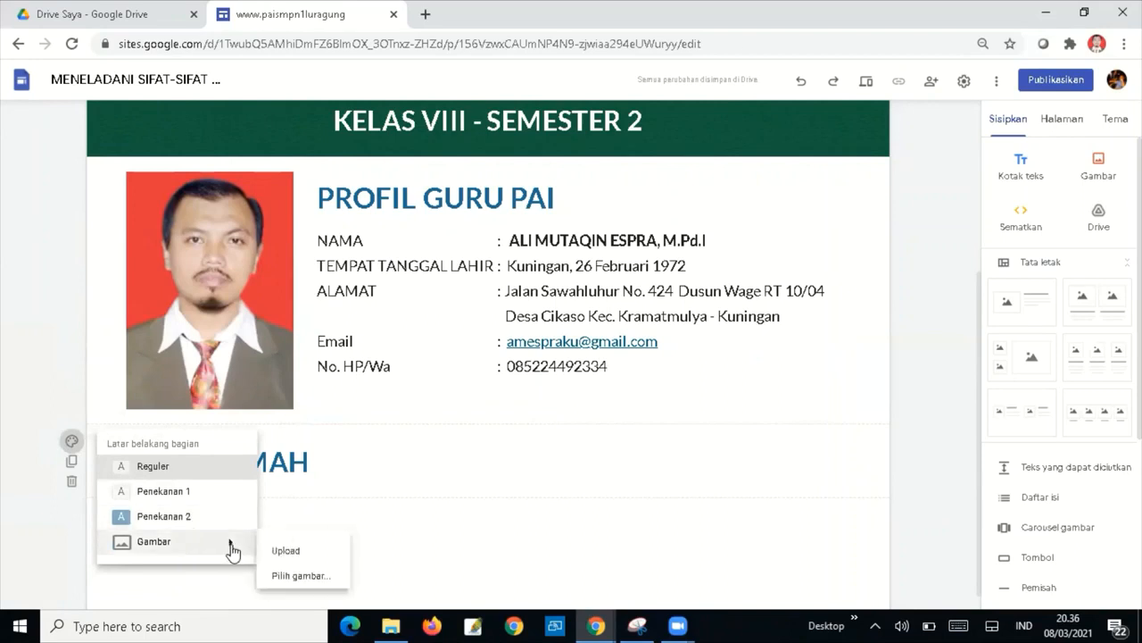
left_click(316, 578)
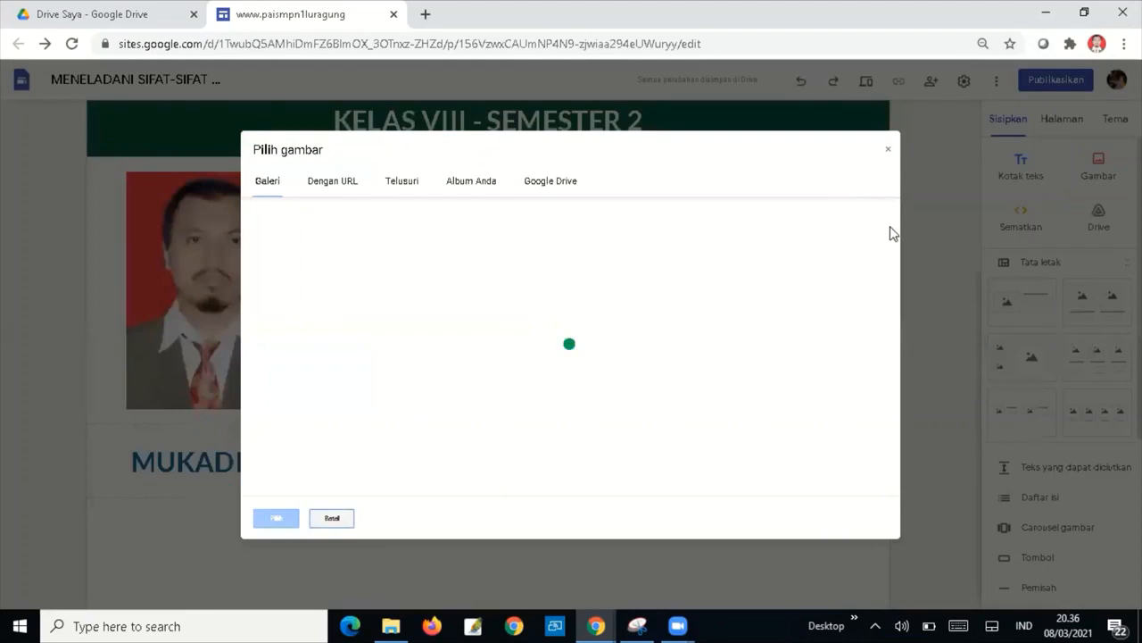
left_click_drag(899, 257, 896, 297)
left_click(816, 387)
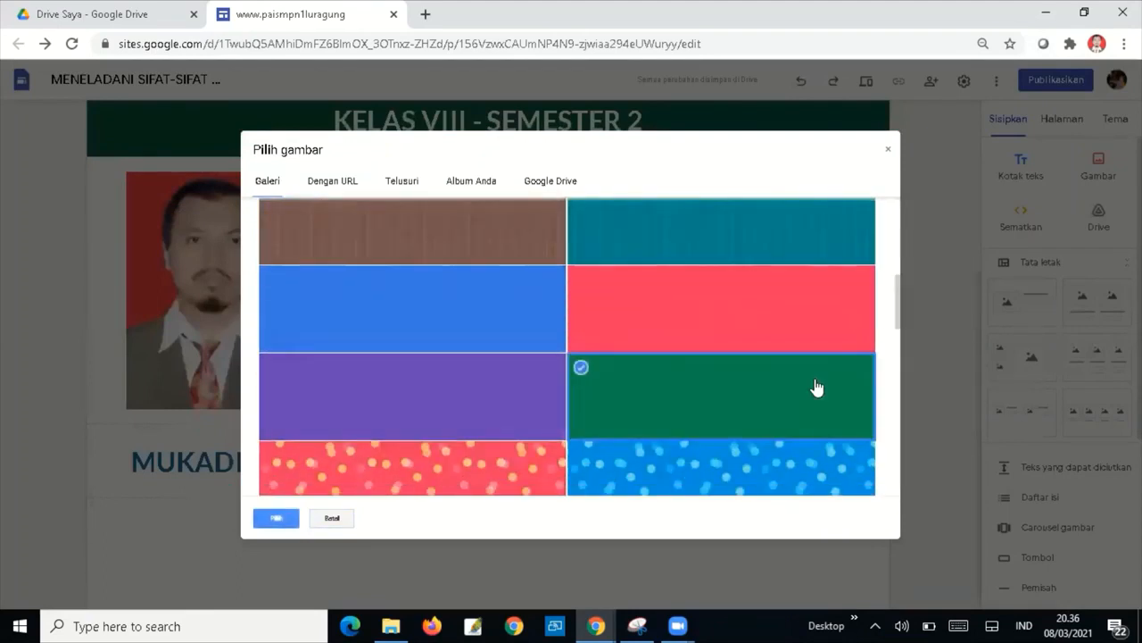
left_click(275, 518)
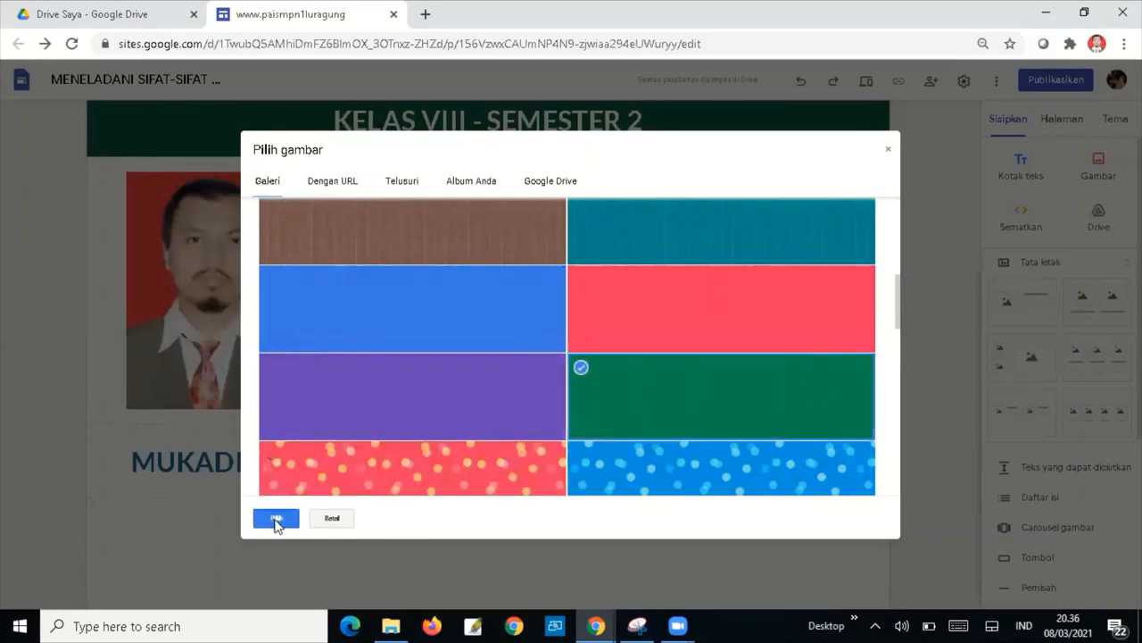
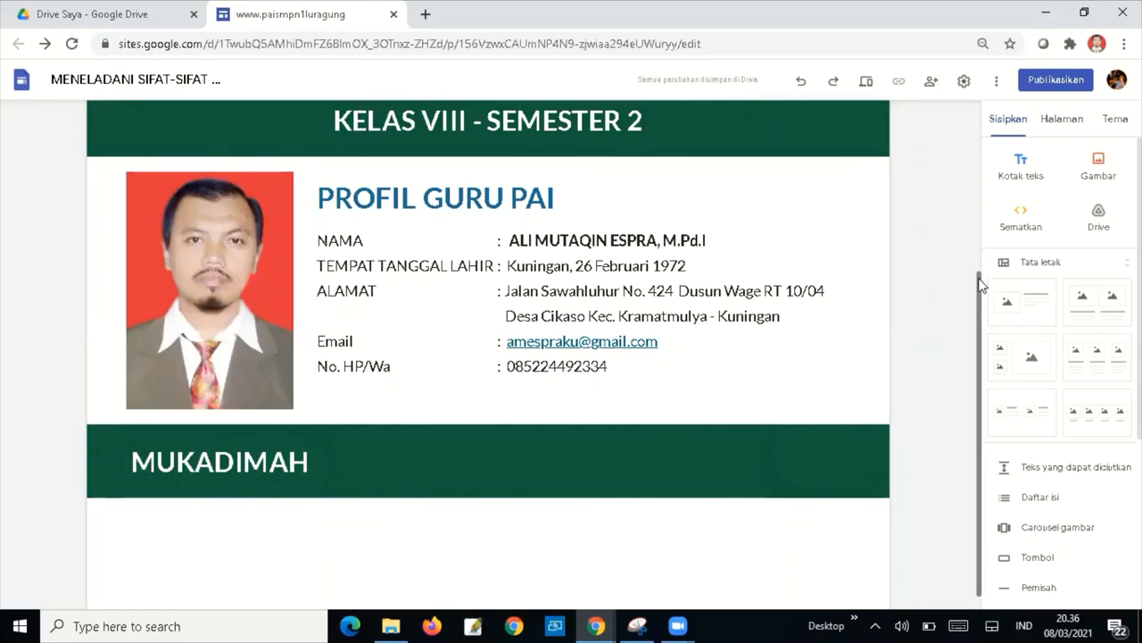
Insert an empty text box directly below the green MUKADIMAH heading band.
scroll(982, 285, "down", 1)
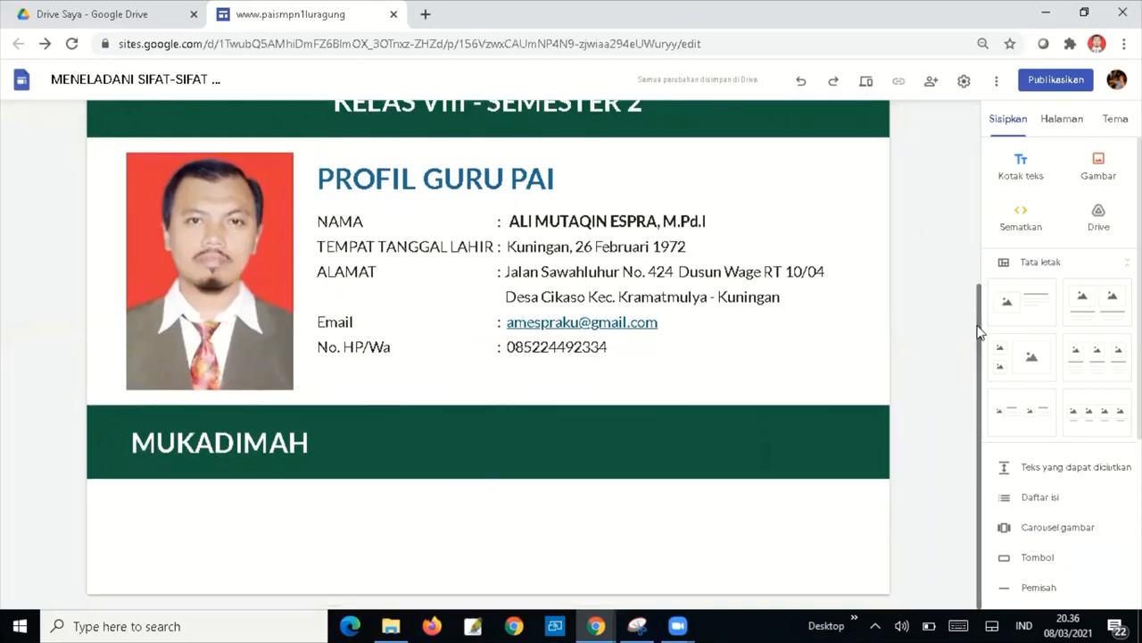
left_click(1022, 171)
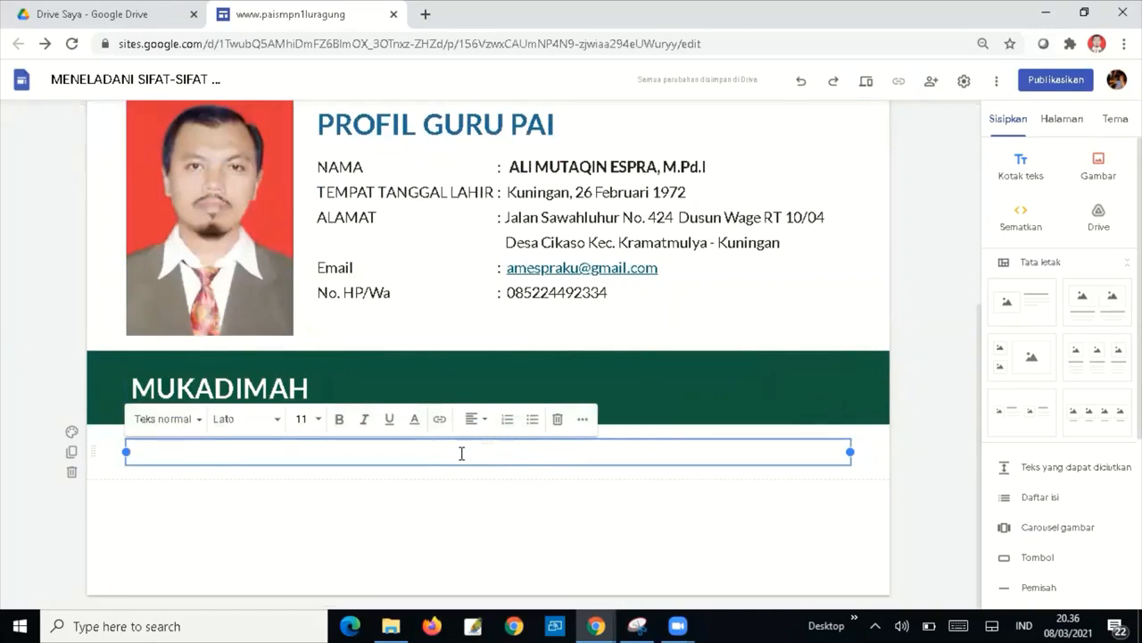
Type the greeting 'Assalamu'alaikum wr wb.' as the first line of the text box.
type("Assalamu'a")
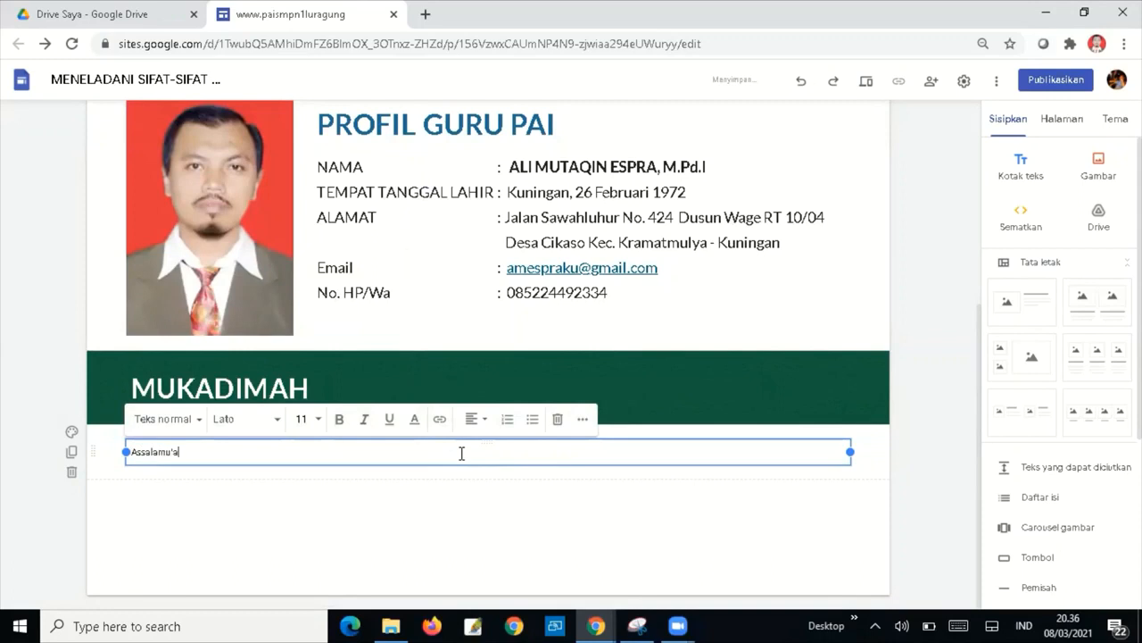
type("laikum wr wb.")
key("Return")
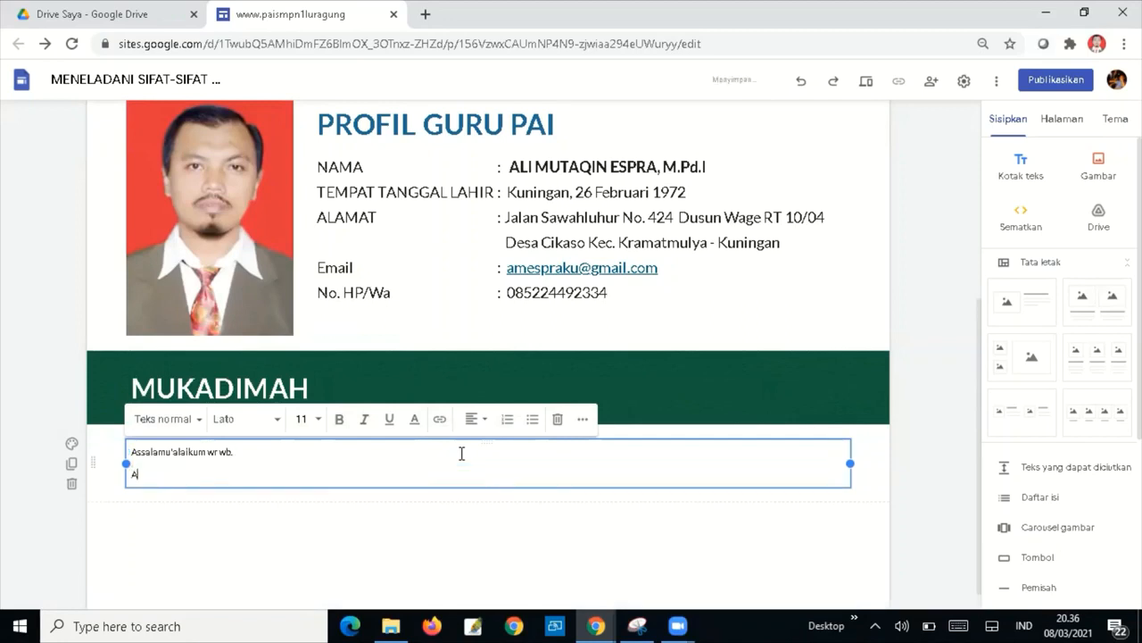
Add 'Apa kabar anak-anak yang sholeh dan sholehah???', wishing pupils health and Allah SWT's protection.
type("Apa kabar")
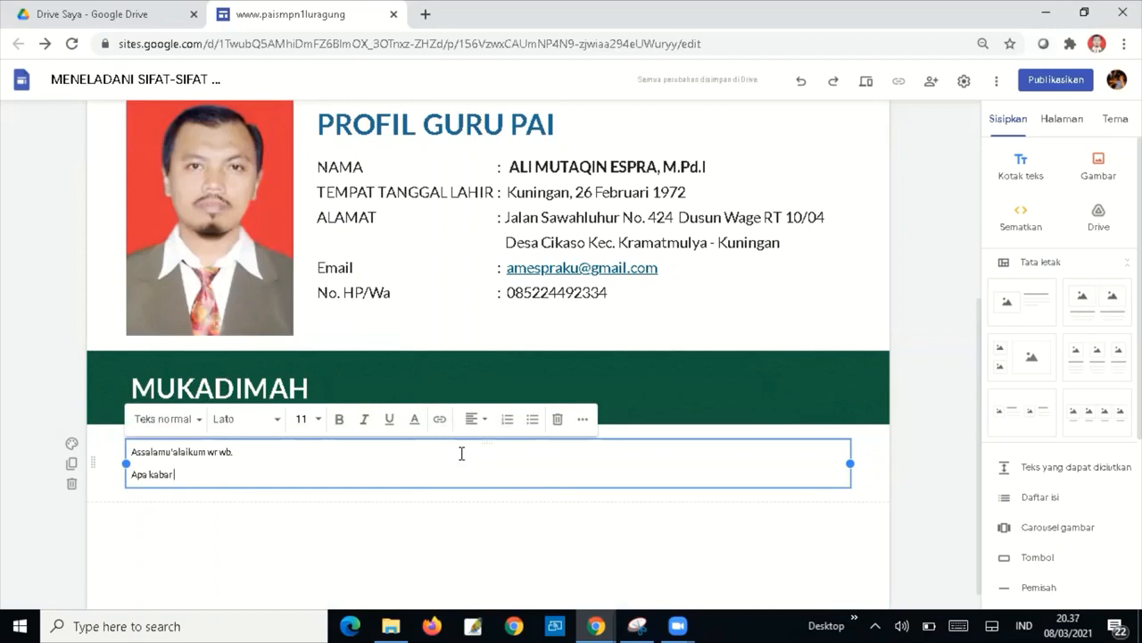
type(" anak-anak")
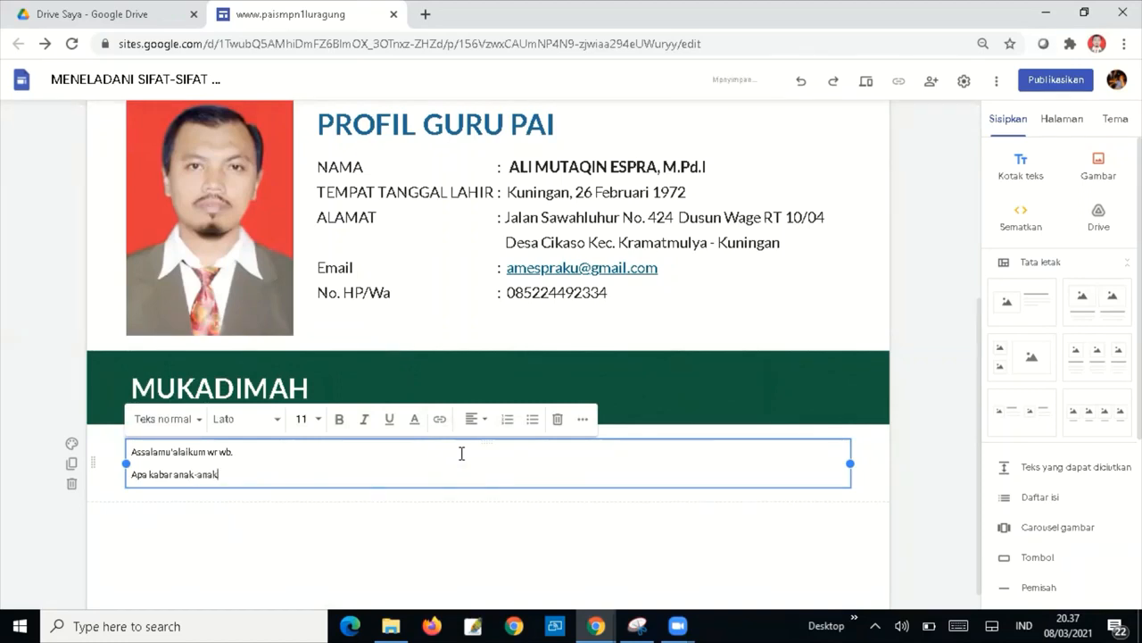
type(" yang sholeh dan sholeh")
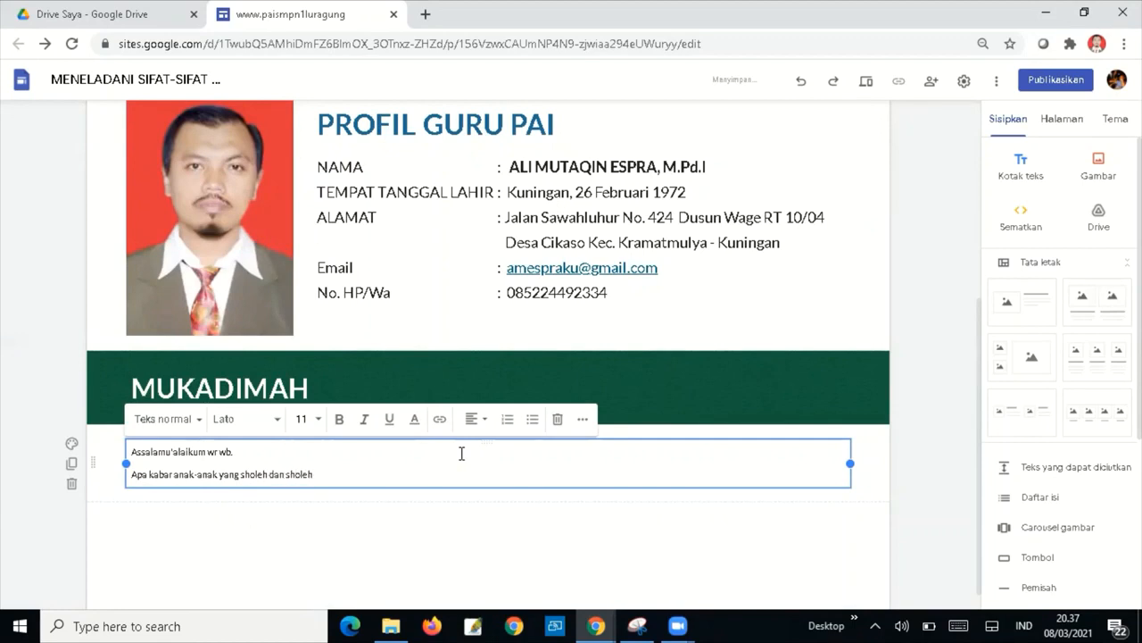
type("ah")
type(" >>>")
key("BackSpace")
key("BackSpace")
key("BackSpace")
type(">>")
key("BackSpace")
key("BackSpace")
key("BackSpace")
type("??? Semoga semuanya sehat")
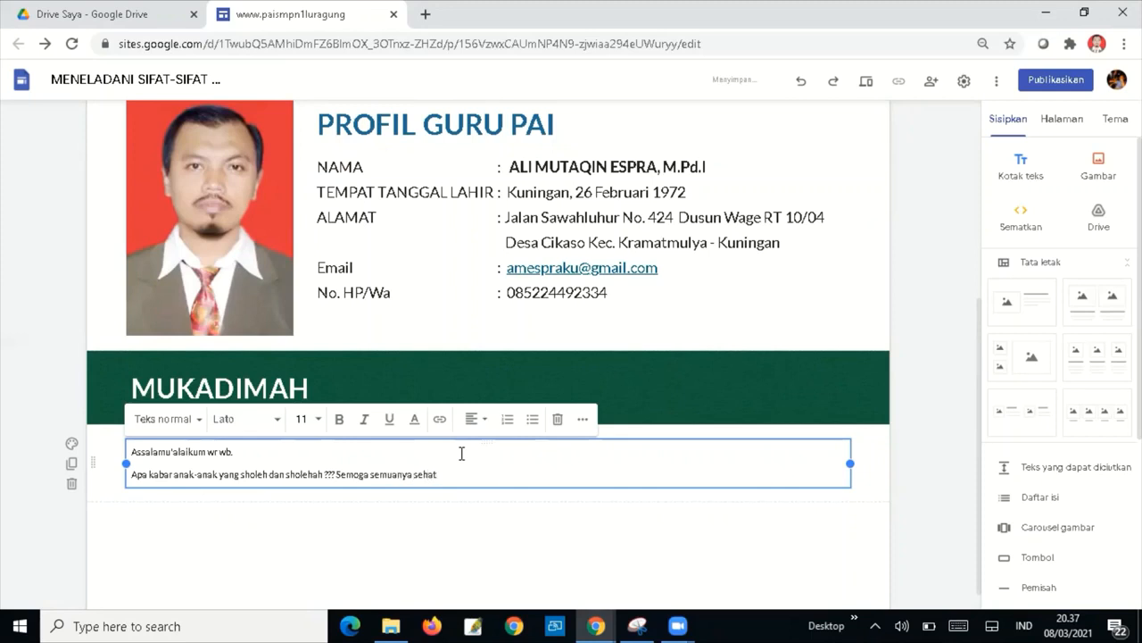
type(" d")
key("BackSpace")
type("serta ada dalam lindungan Allah SWT/")
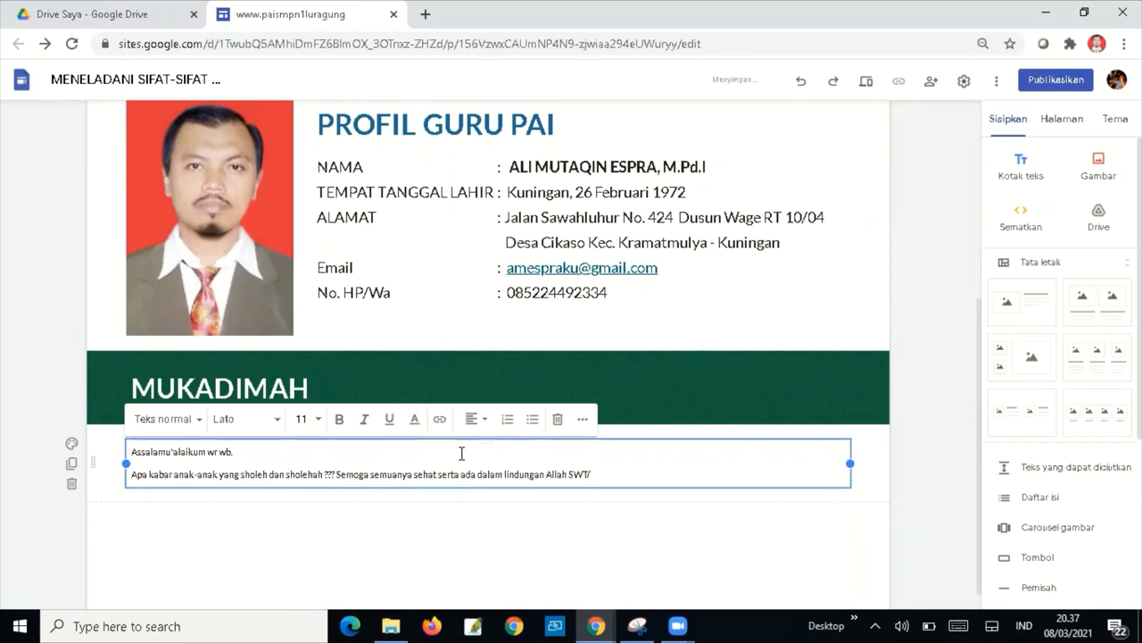
type(". Anak-anakku hari ini kita akan belah")
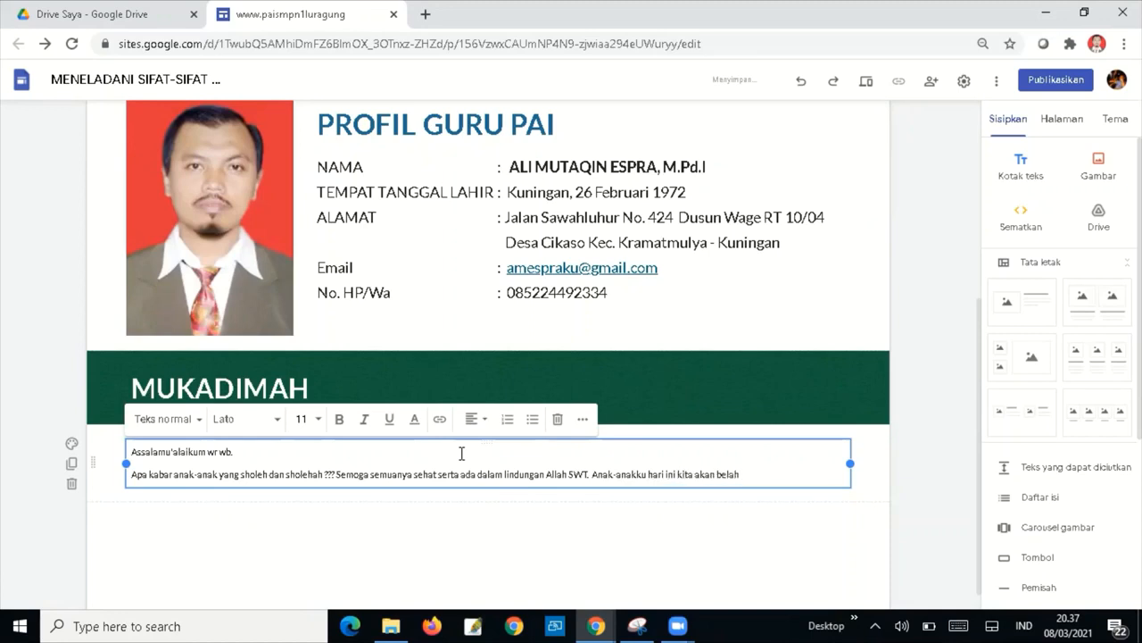
Continue the paragraph: today's lesson is about MENELADANI SIFAT-SIFAT MULIA PARA RASUL ALLAH SWT.
key("BackSpace")
type("jar tentang MENELADANI")
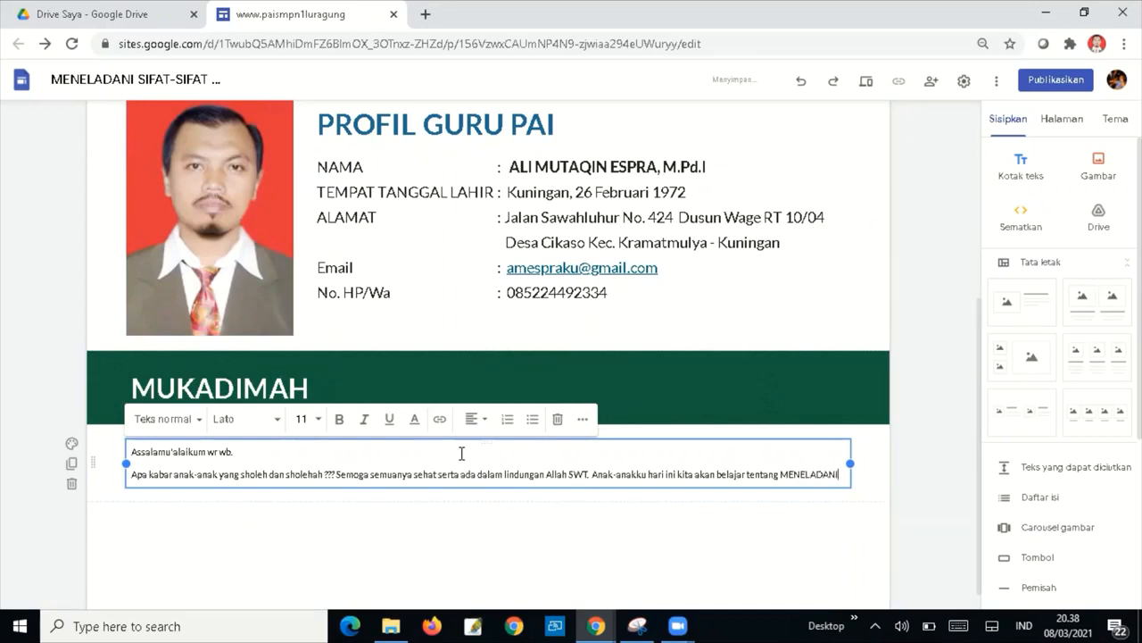
type(" SI")
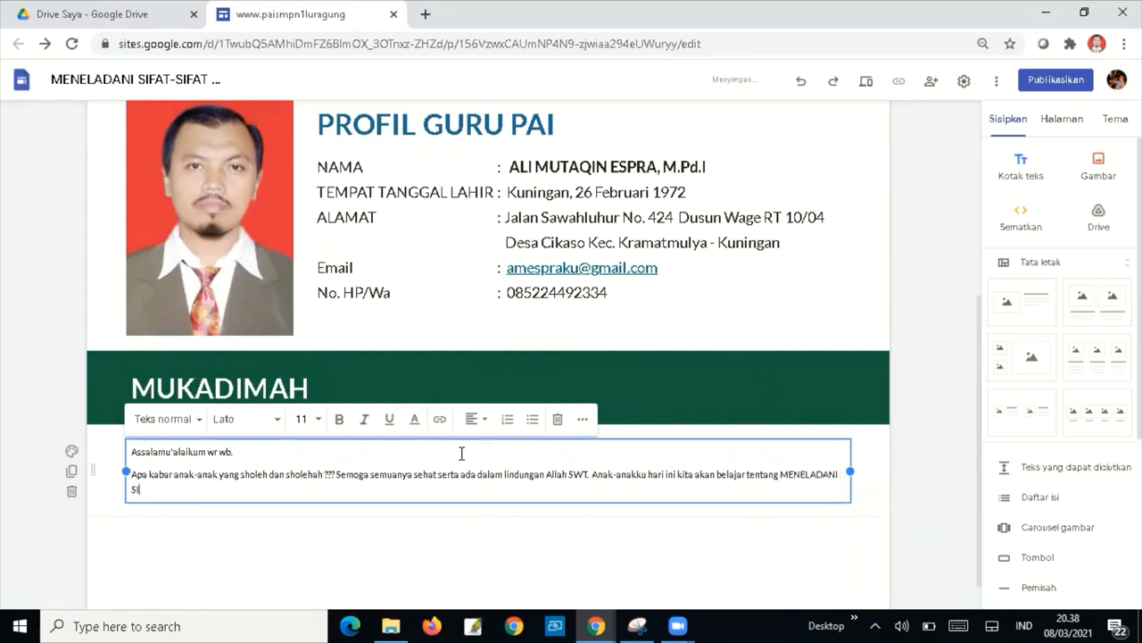
type("FAT-SIFAT")
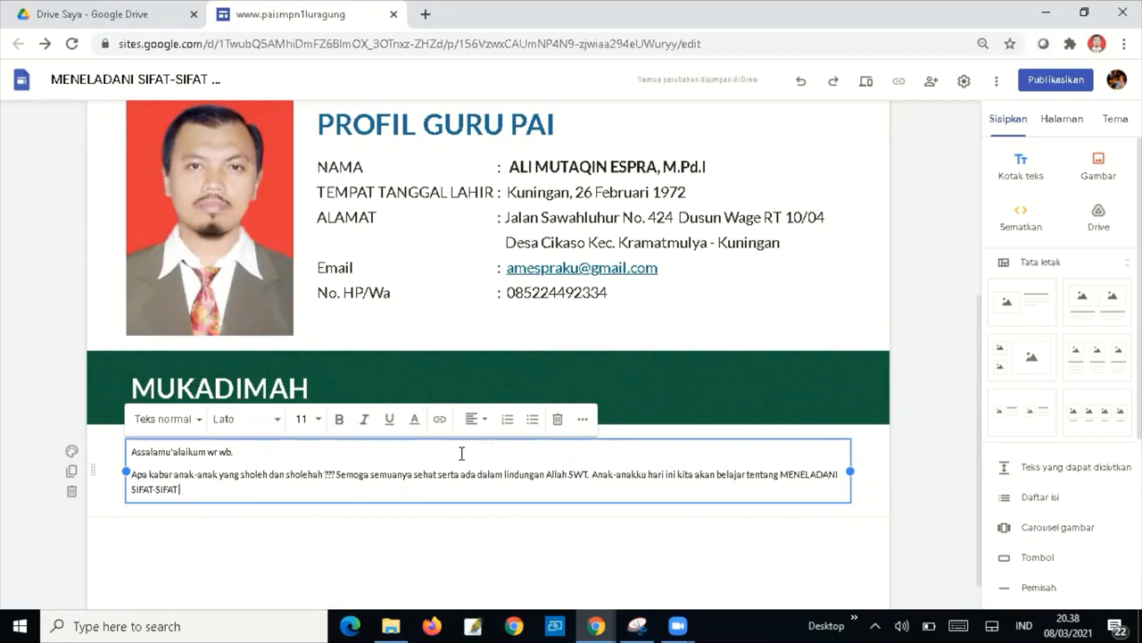
type(" MULIA PARA R")
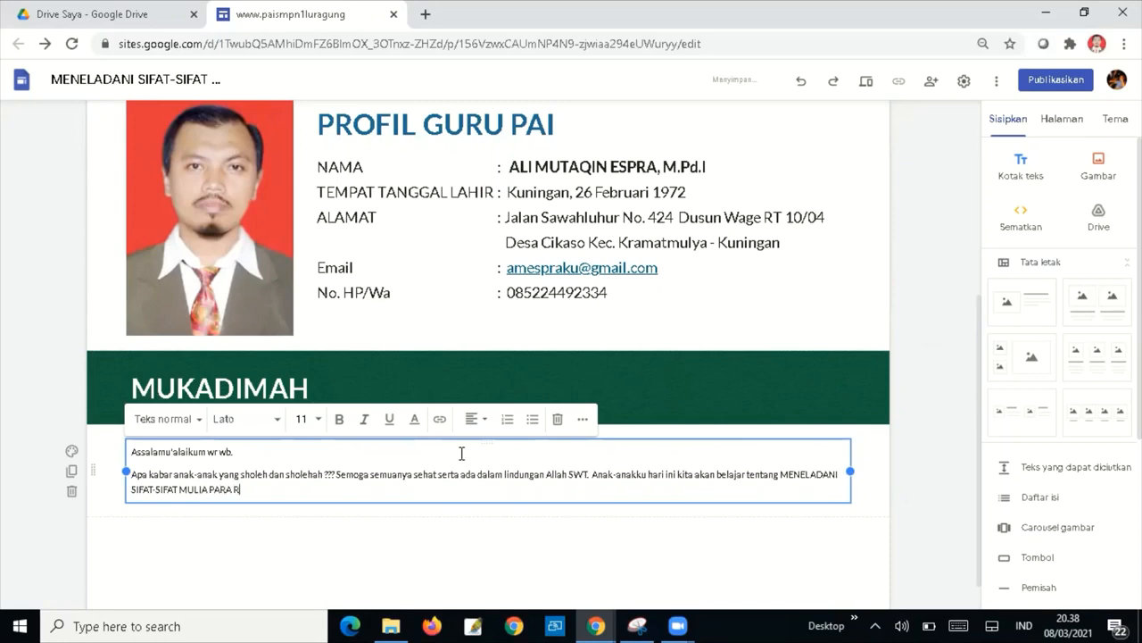
type("ASUL ALLAH SWT.")
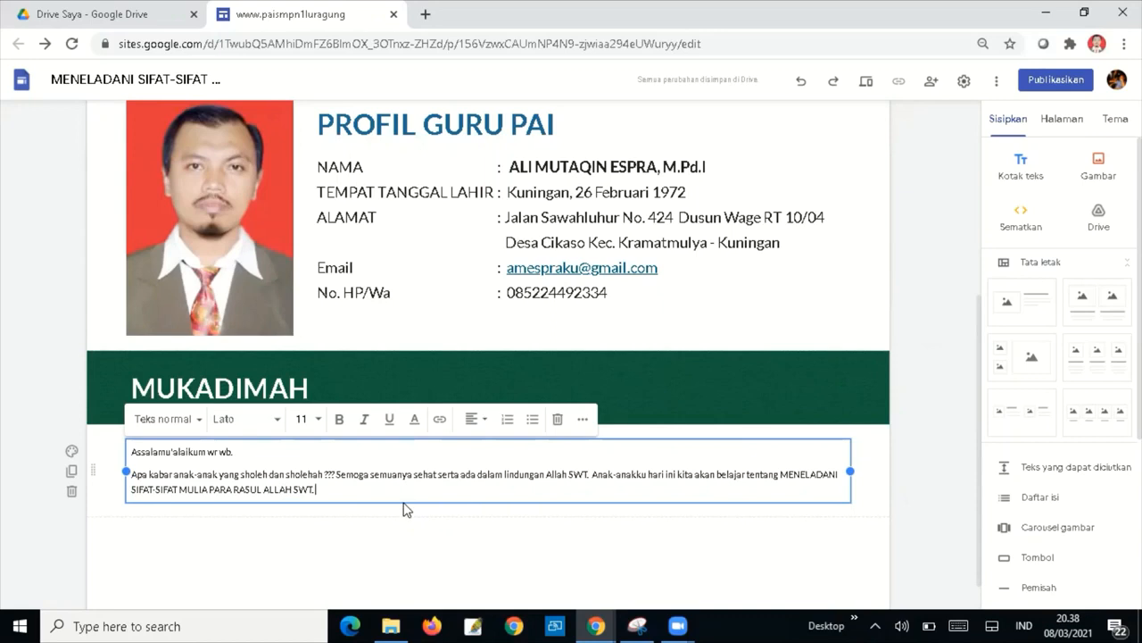
type("Se")
key("BackSpace")
key("BackSpace")
Add the invitation to pray and read Asmaul Husna, ending with 'Terima Kasih'.
type("Silahkan seb")
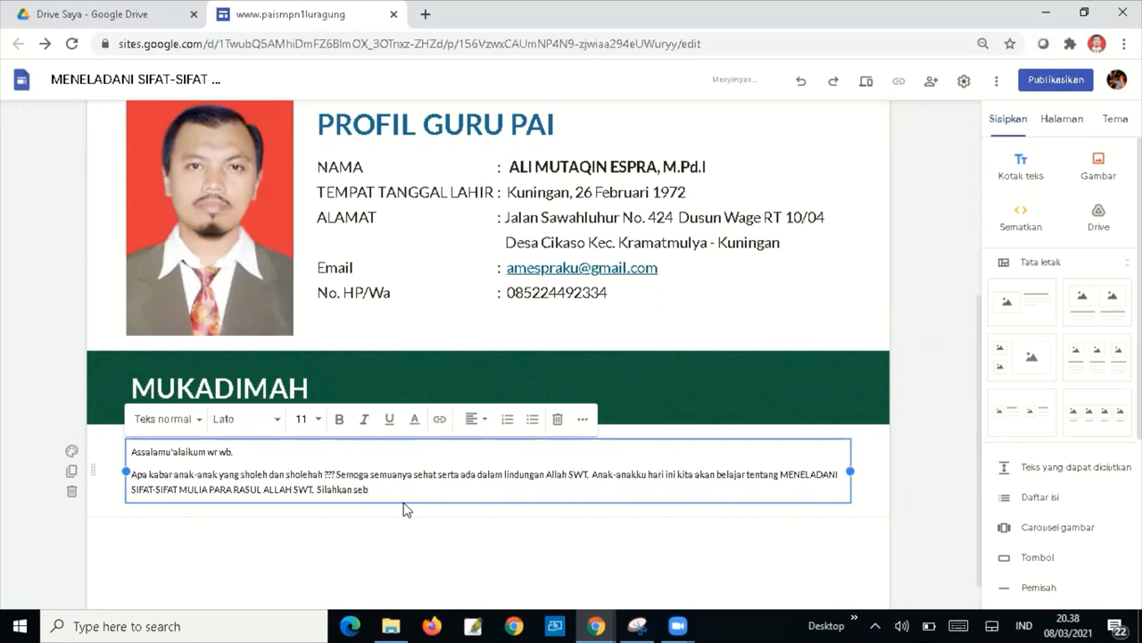
type("elum memulai pelajaran ini")
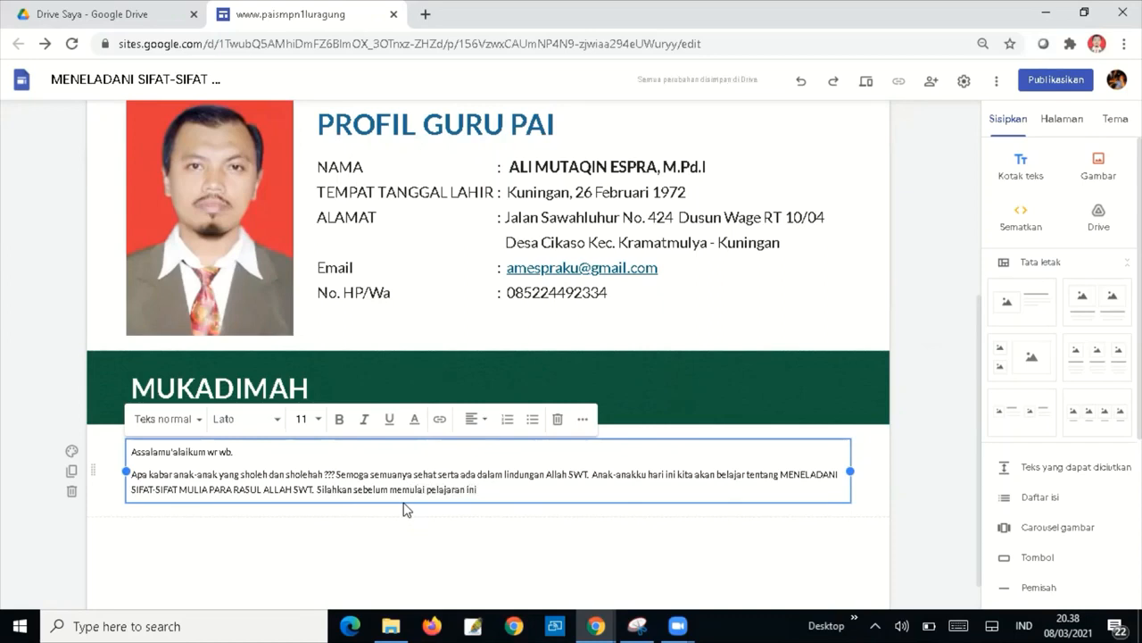
type(", awali dengan d")
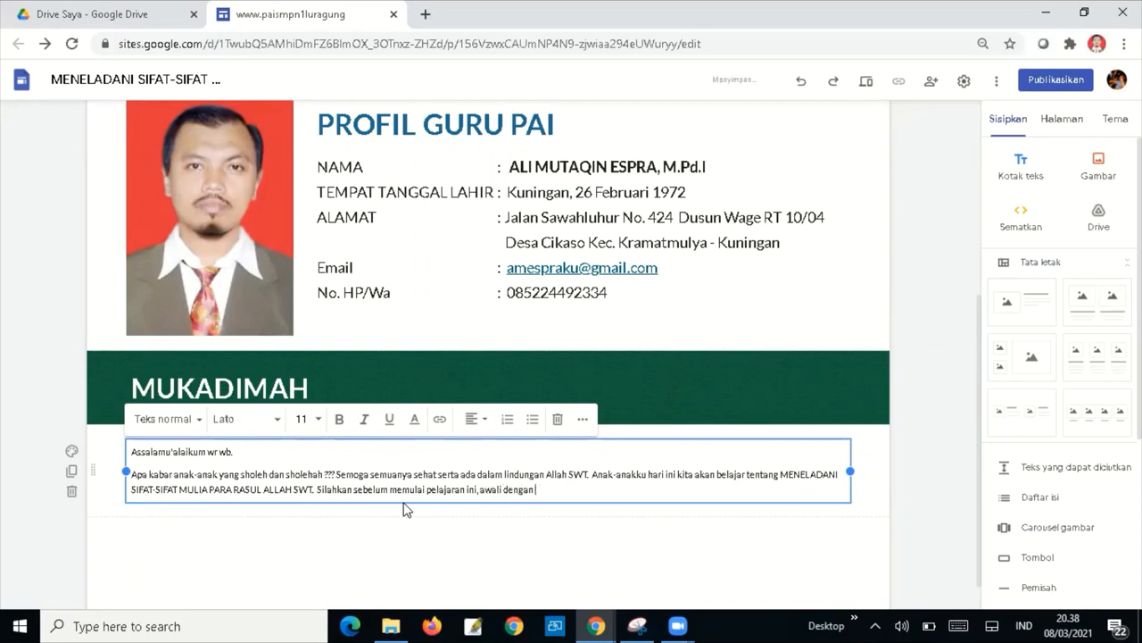
key("BackSpace")
type("membaca do'a dan memba")
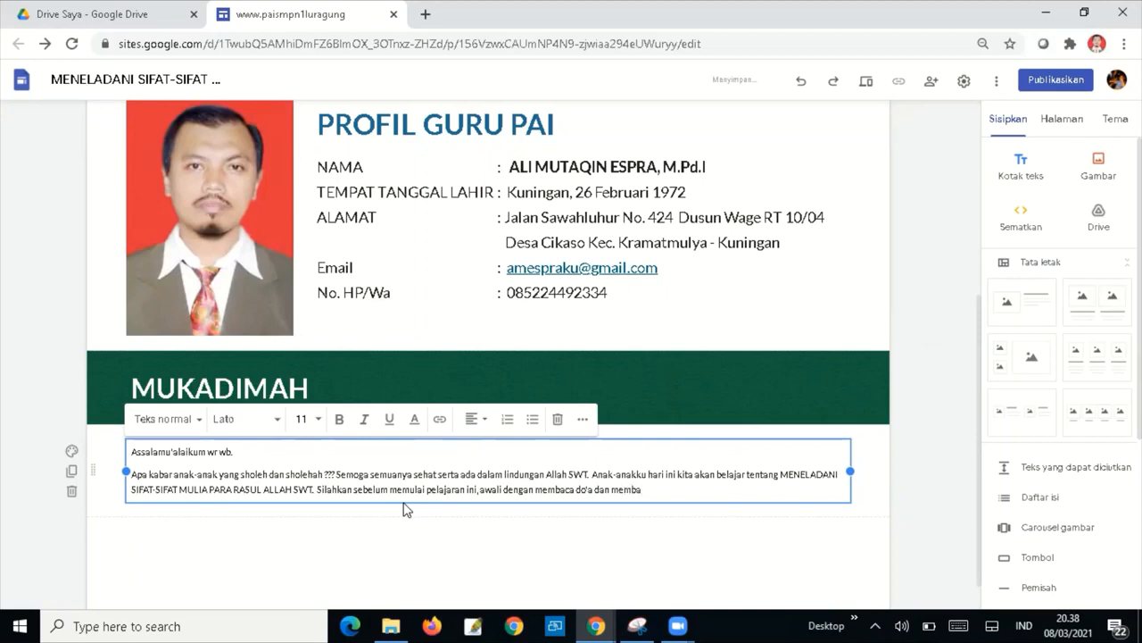
type("ca Asmaul Husna. Terima Kasih")
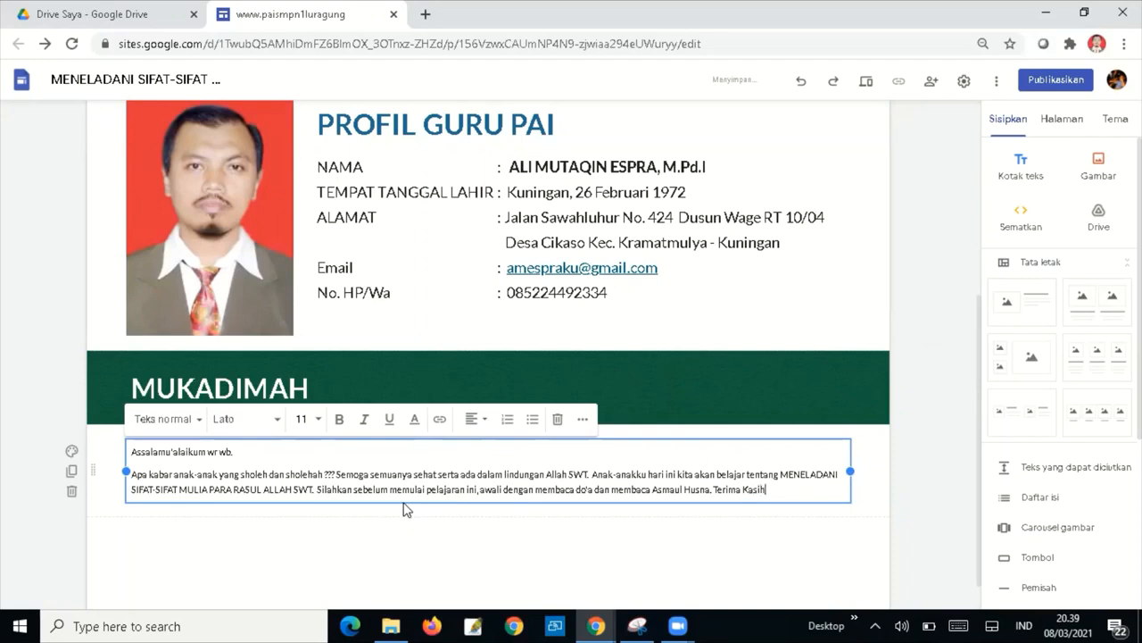
Add a closing line 'Wassalamu'alaikum wr. wb' below a blank line.
key("Return")
key("Return")
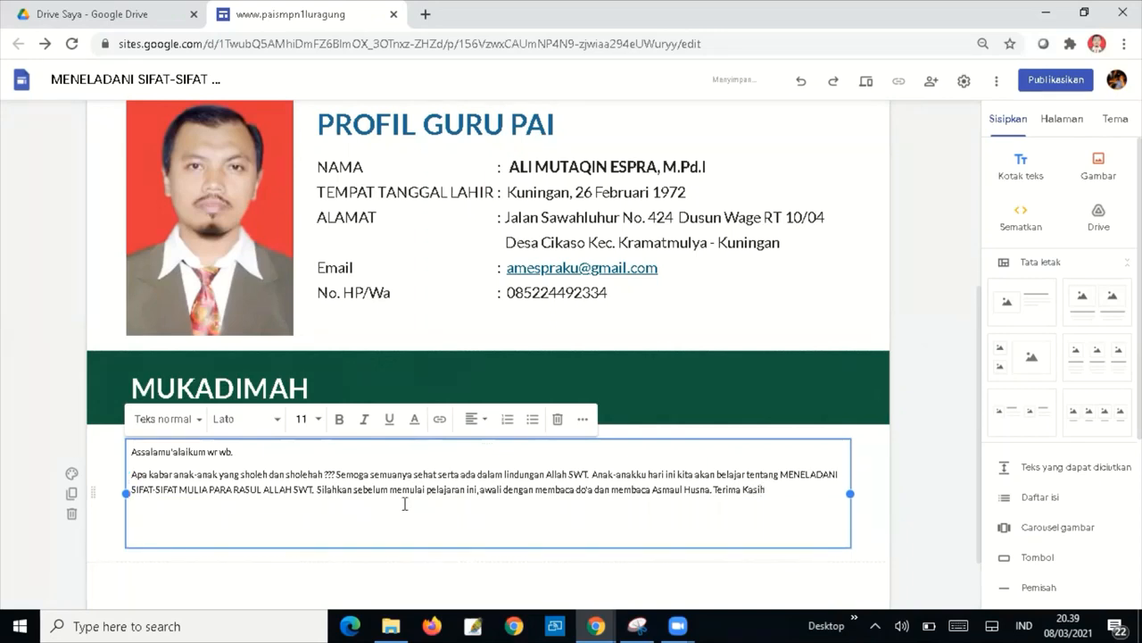
left_click(404, 505)
type("Wassalamu'a,laikum")
key("BackSpace")
key("BackSpace")
key("BackSpace")
type("kum")
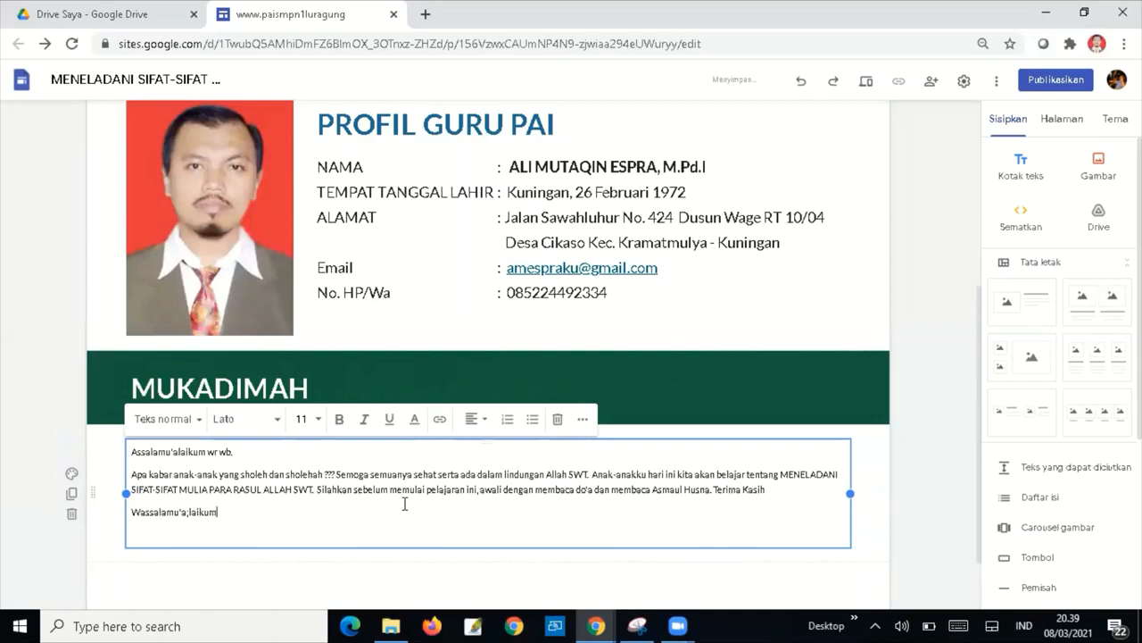
type(" wr. wb.")
Format the MUKADIMAH text at font size 18 with justified alignment.
left_click_drag(313, 515, 128, 452)
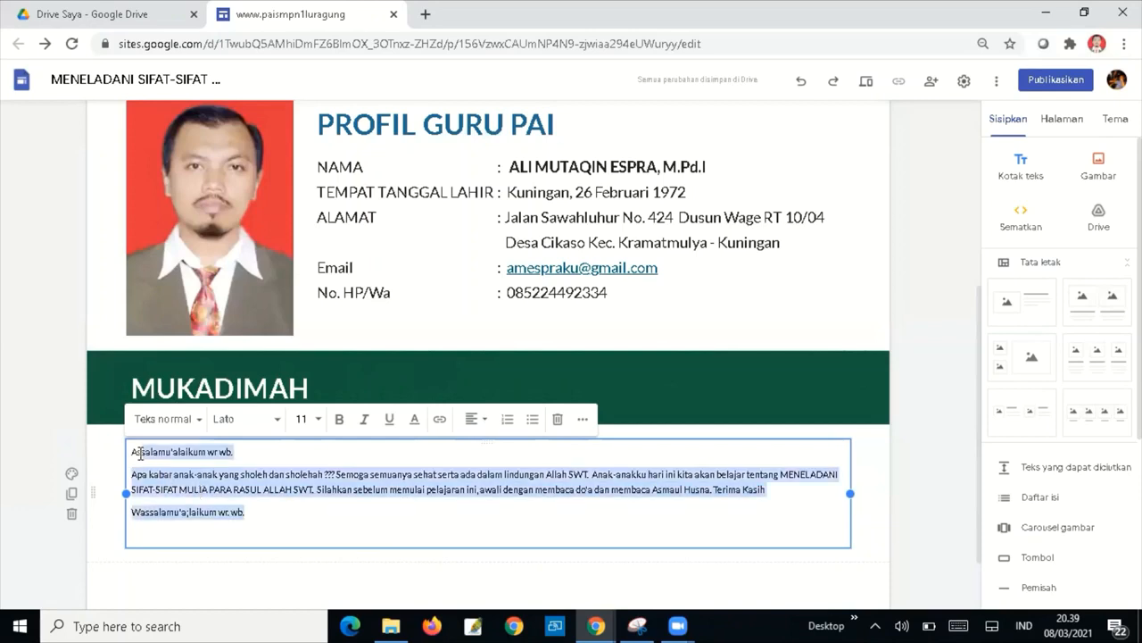
left_click(317, 419)
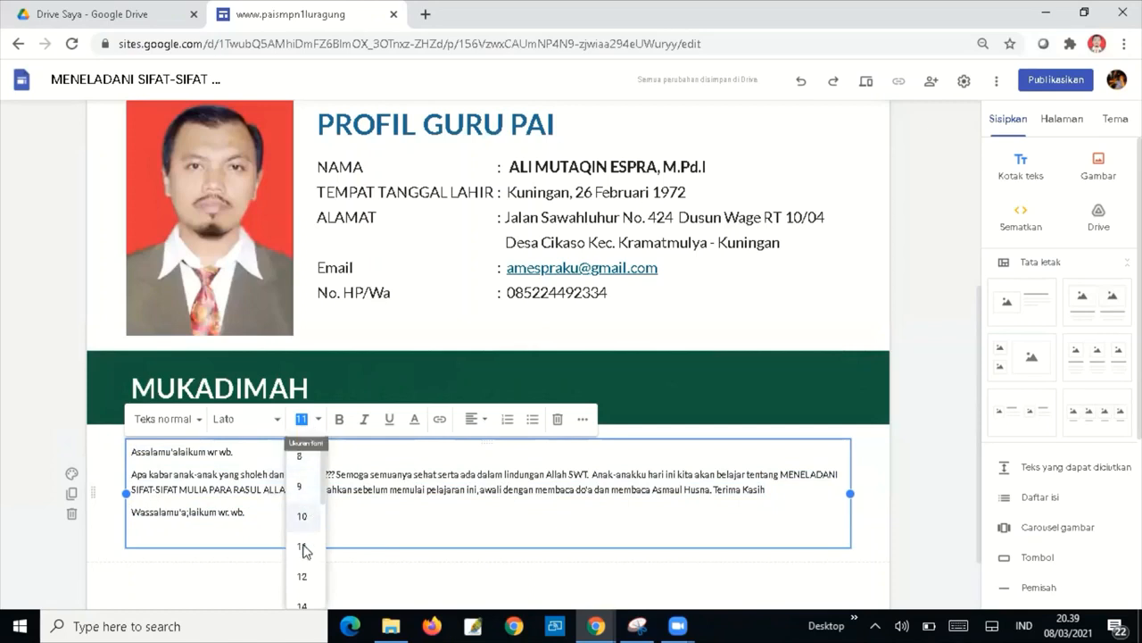
scroll(317, 500, "down", 3)
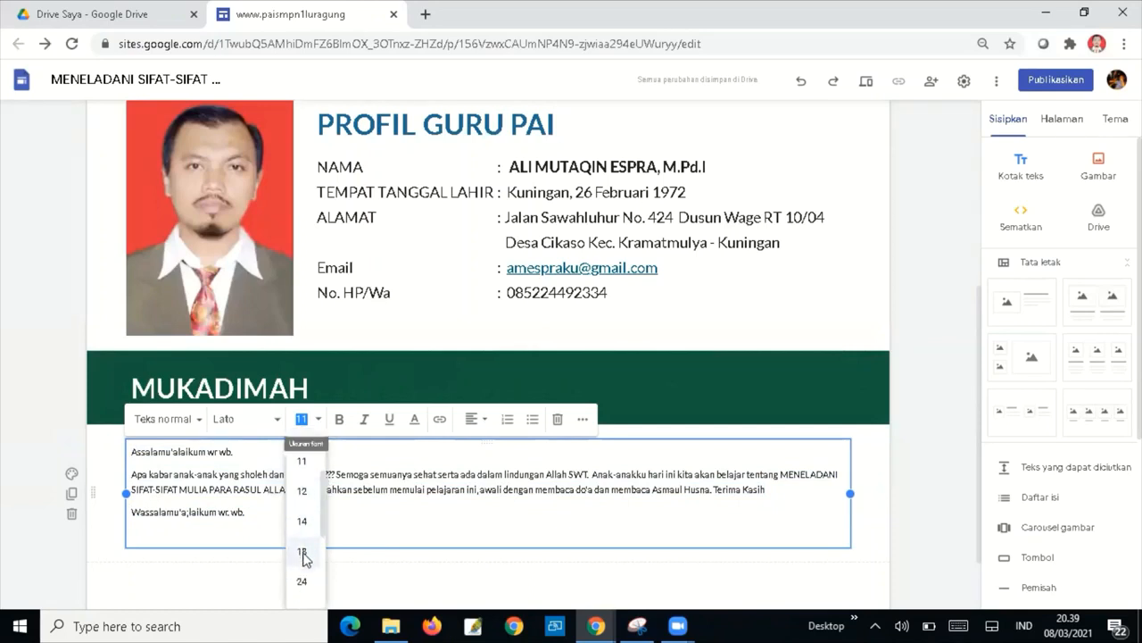
left_click(302, 552)
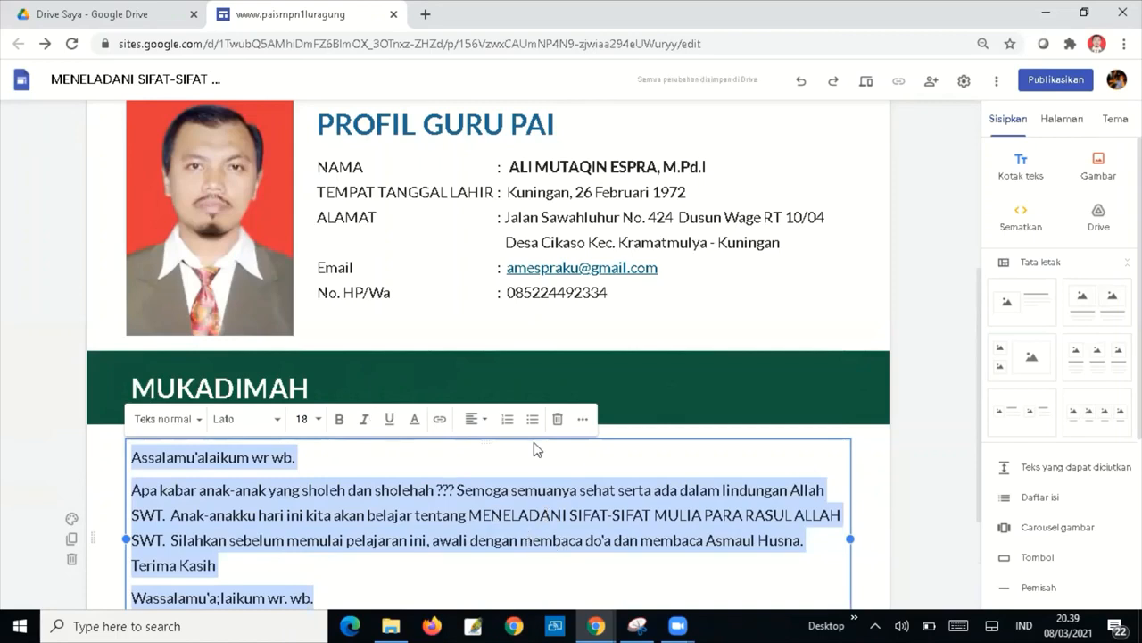
left_click(475, 420)
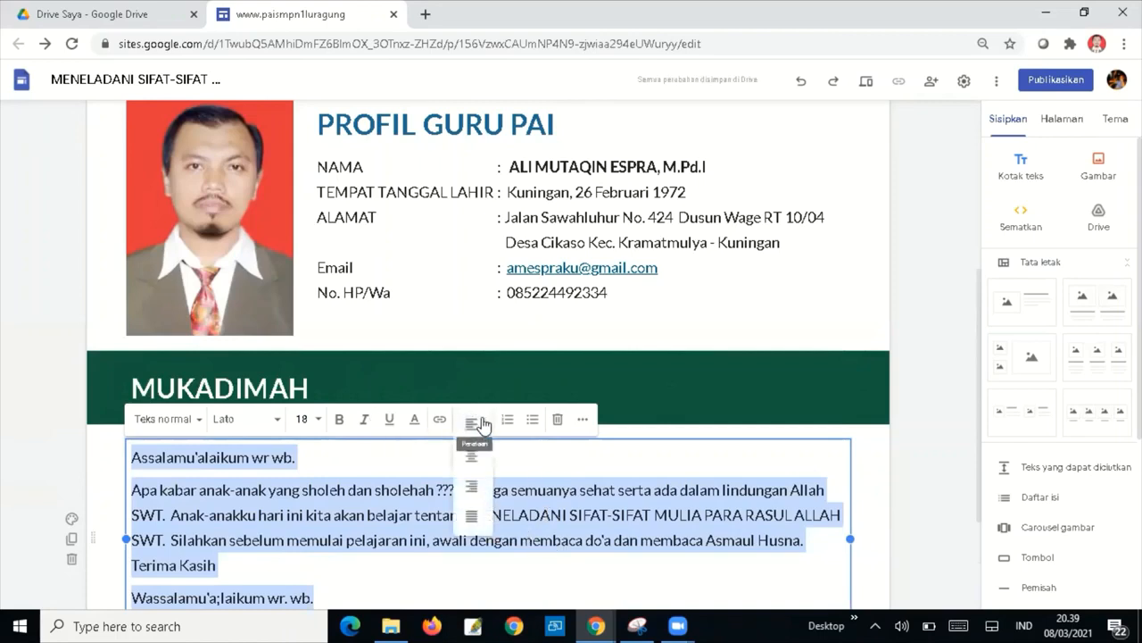
left_click(473, 516)
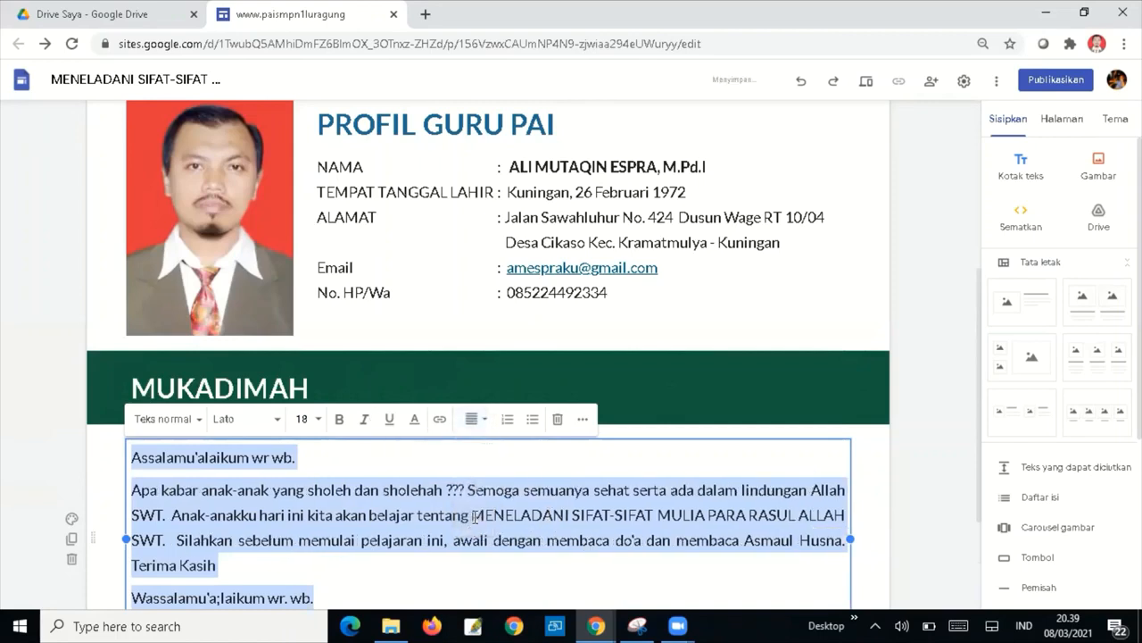
left_click(498, 572)
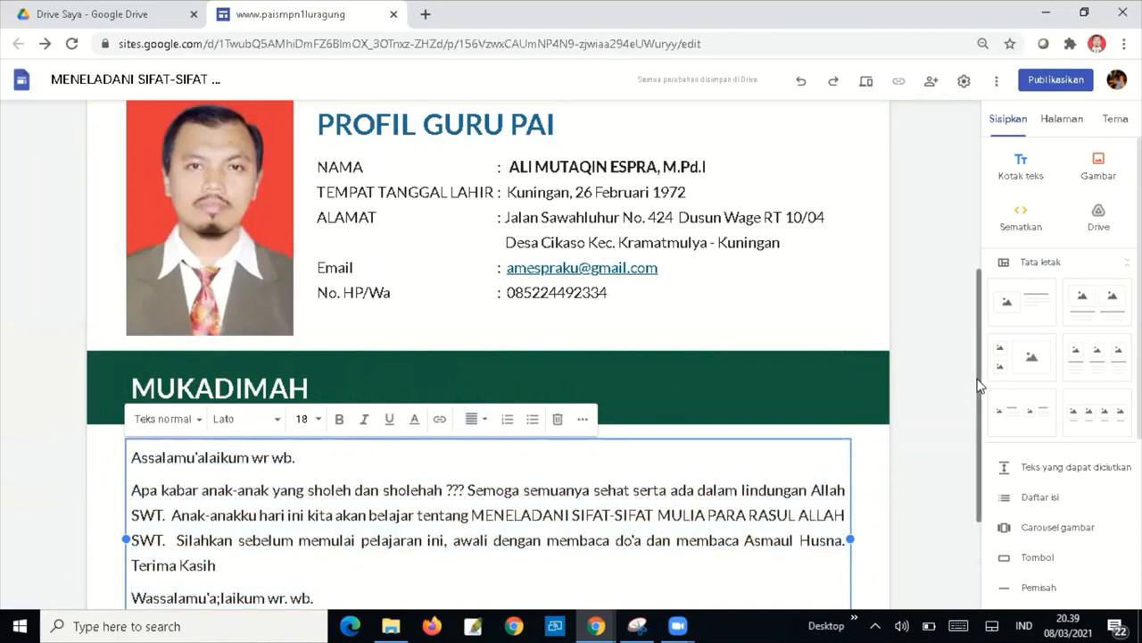
Remove the stray character from the closing 'Wassalamu'alaikum wr. wb.' line.
left_click_drag(980, 385, 980, 473)
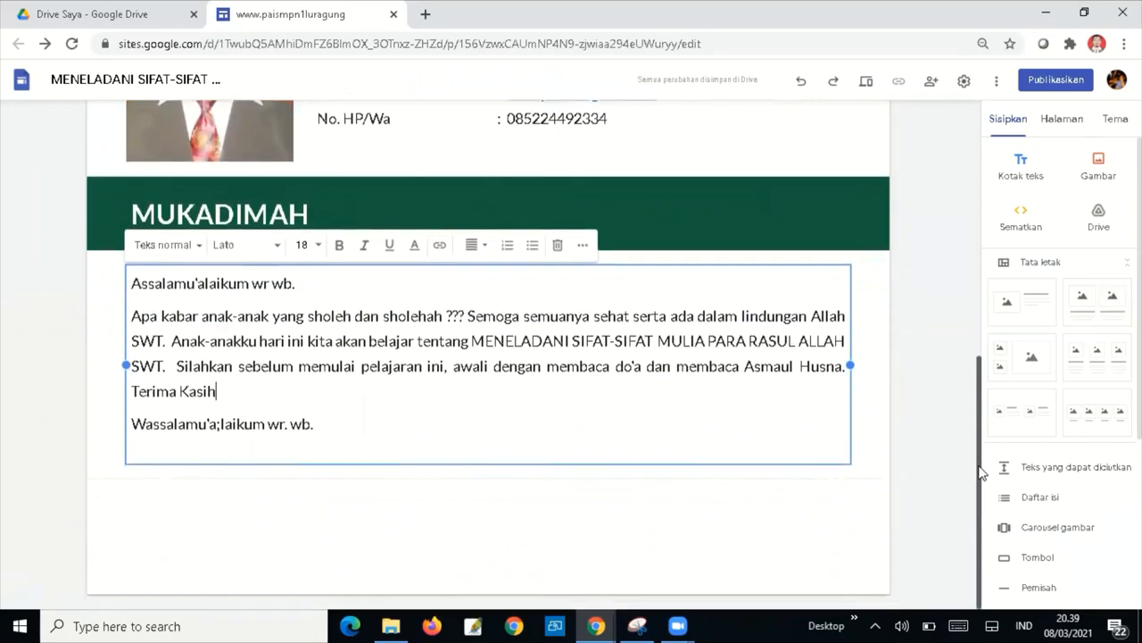
left_click(218, 425)
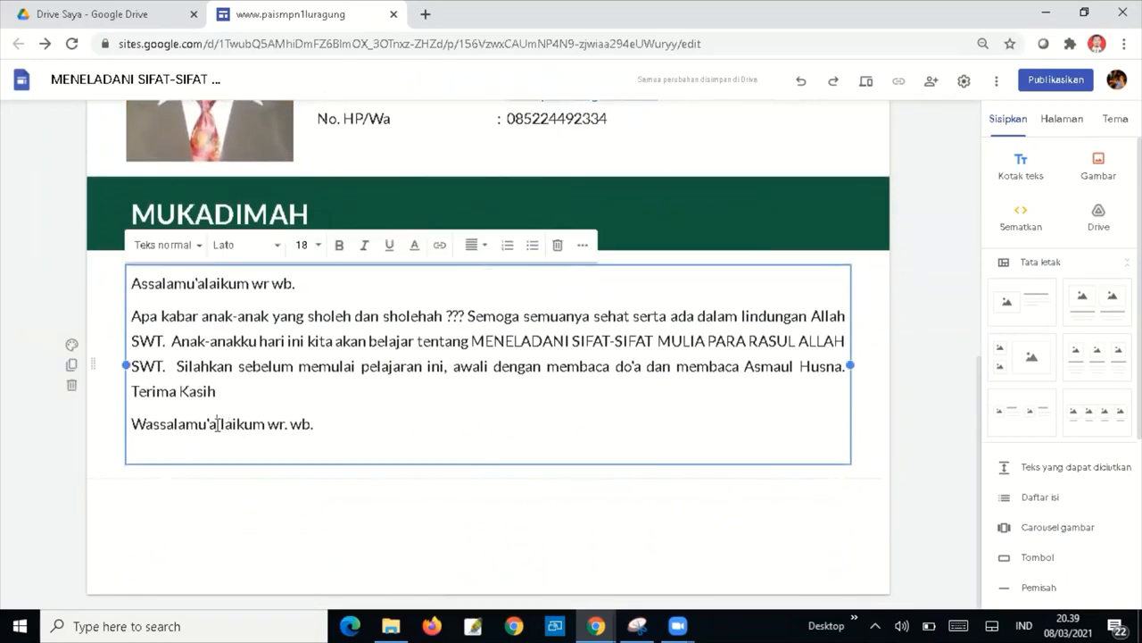
key("BackSpace")
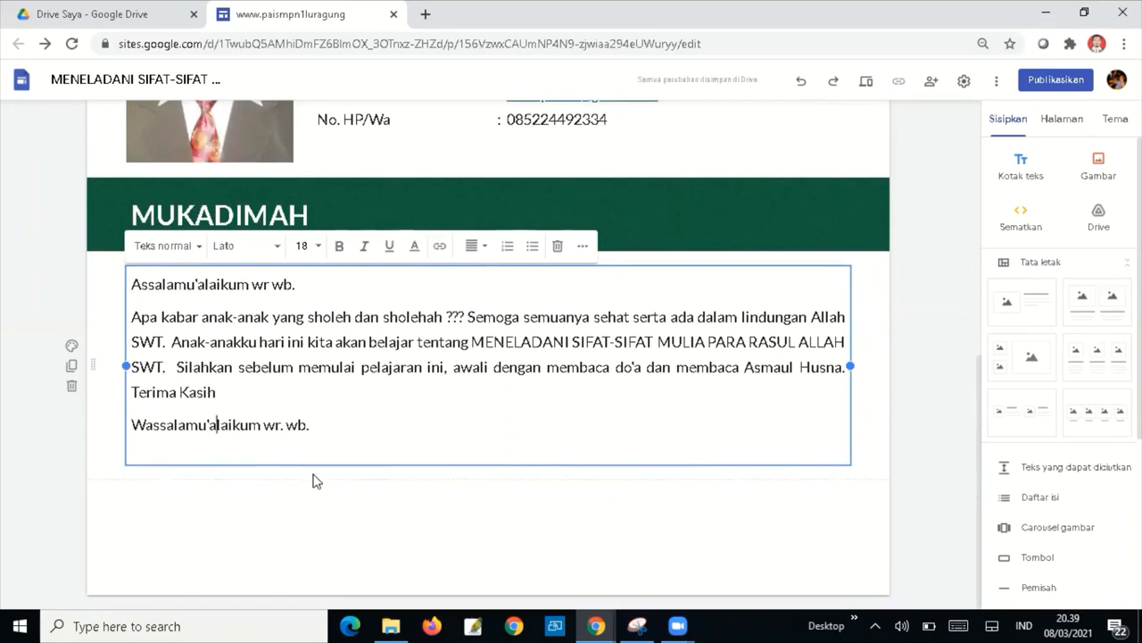
left_click(316, 481)
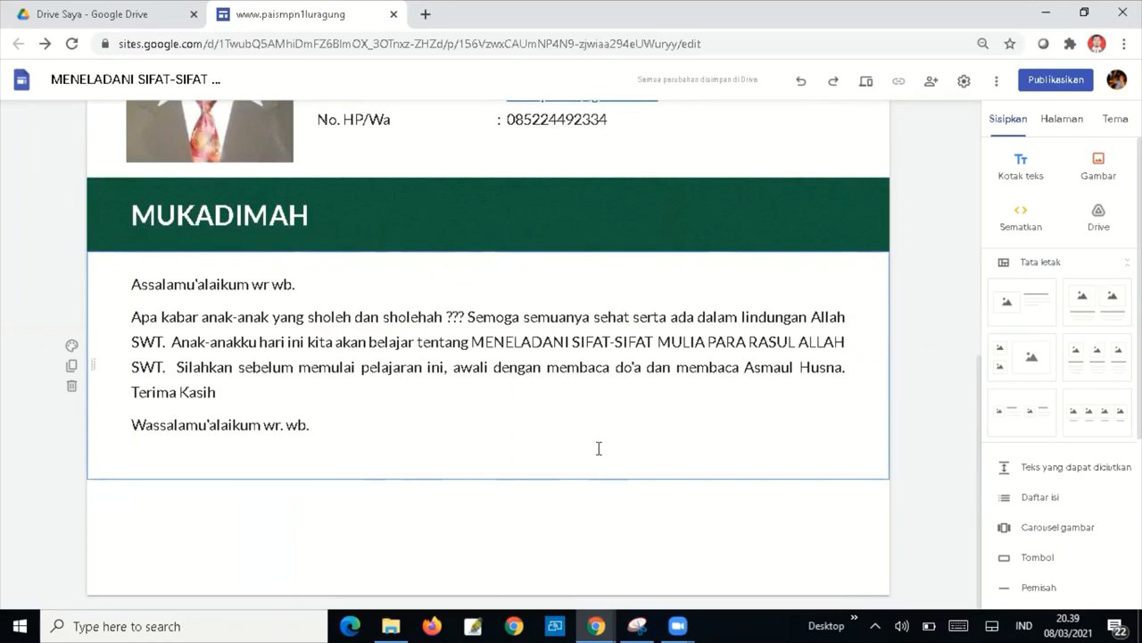
Upload the 'Do'a sebelum Belajar' image from E:\NARASUMBER\MGMP PAI SMP 2021\SITEPEMBELAJARAN.
left_click(1100, 165)
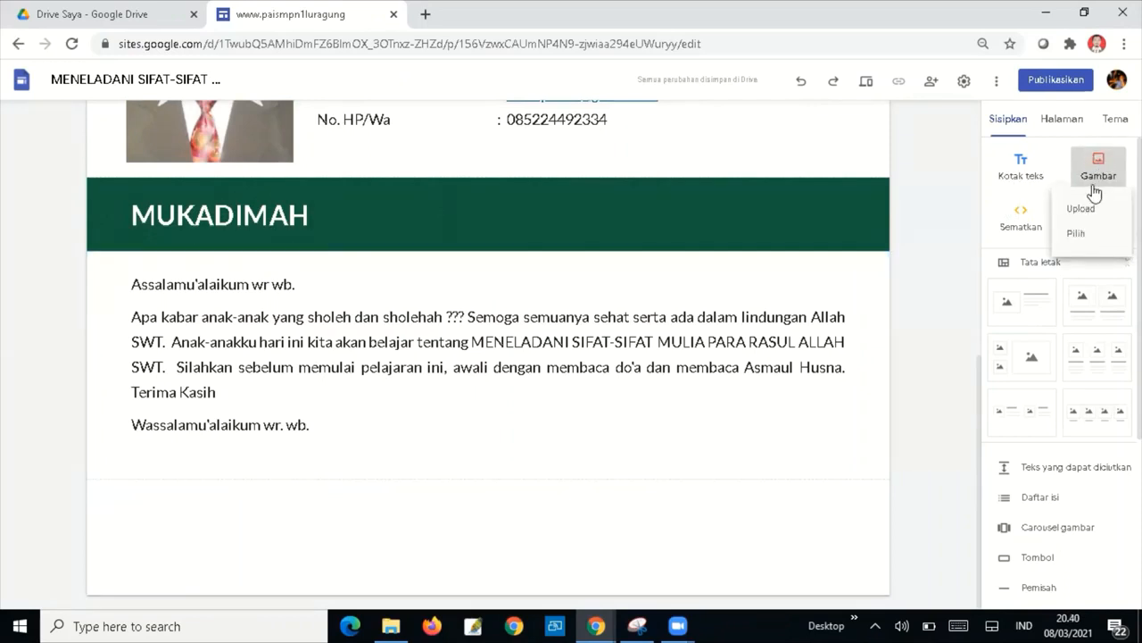
left_click(1084, 209)
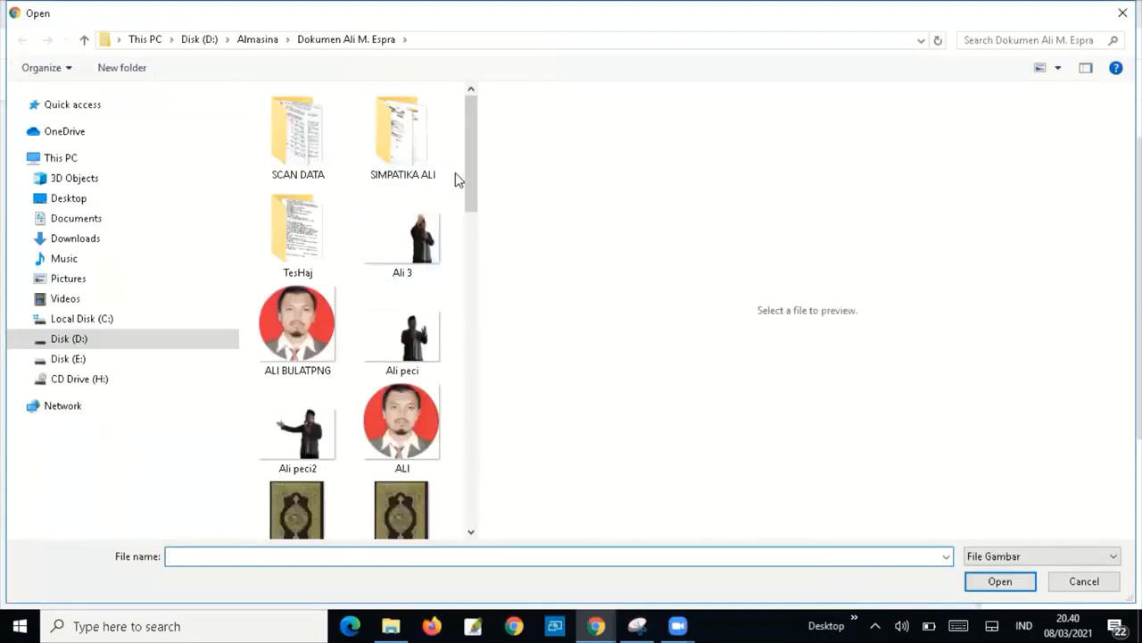
left_click(22, 360)
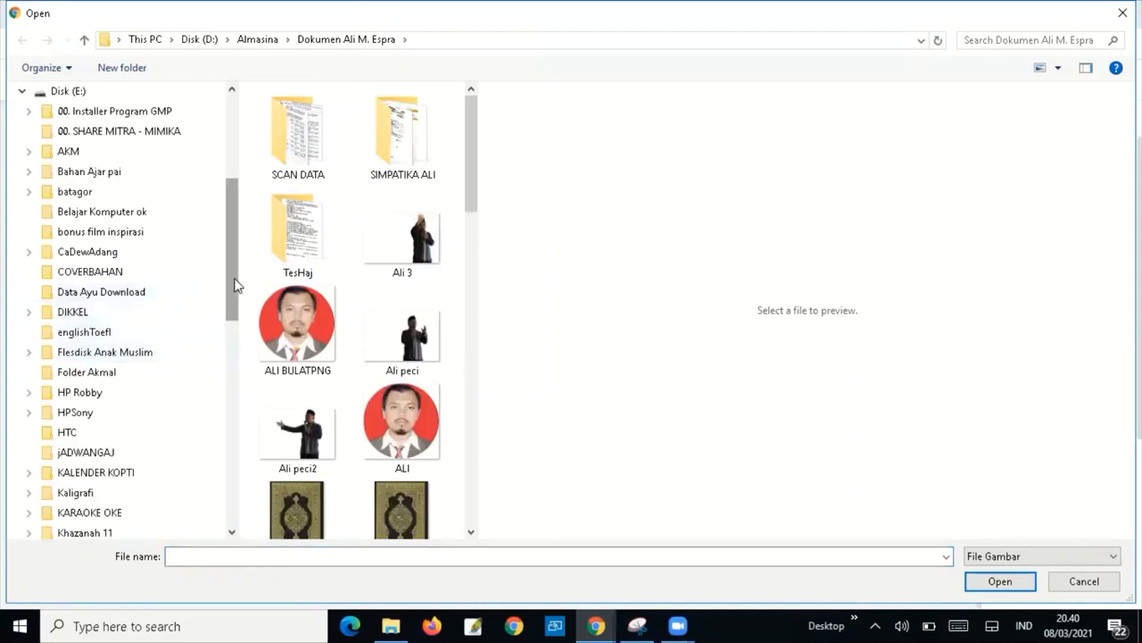
left_click_drag(236, 284, 225, 493)
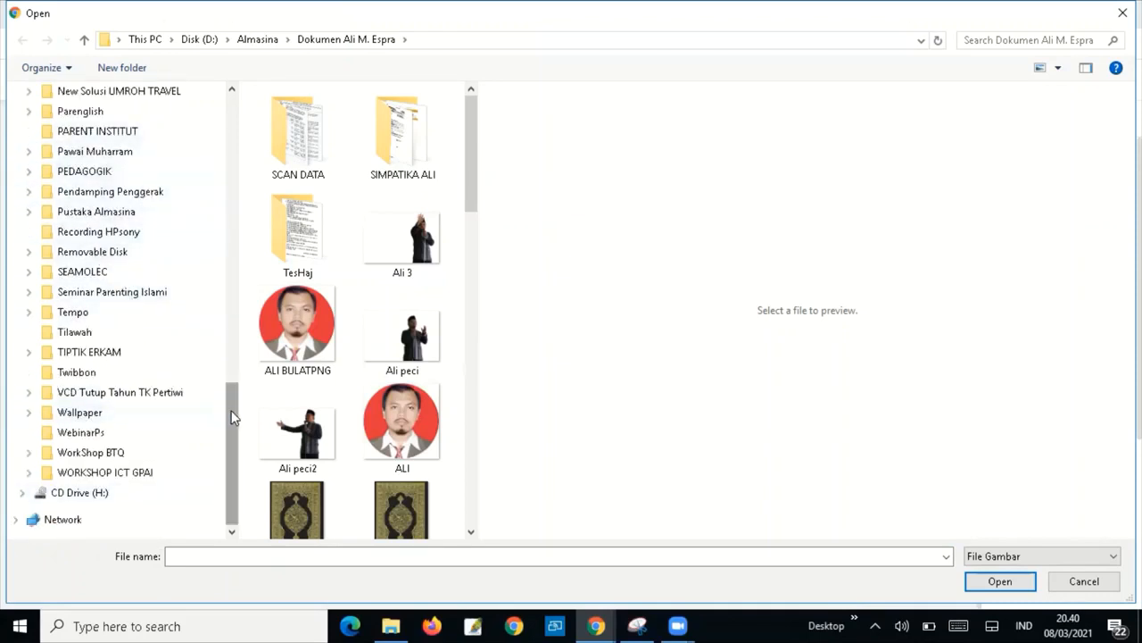
left_click_drag(232, 416, 227, 332)
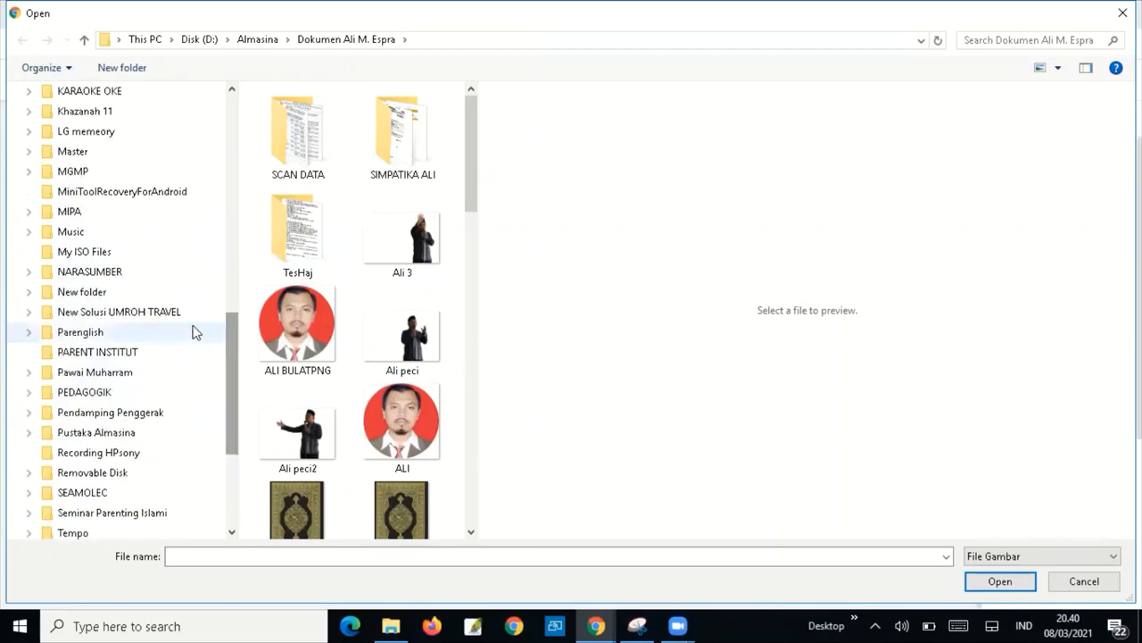
left_click(26, 272)
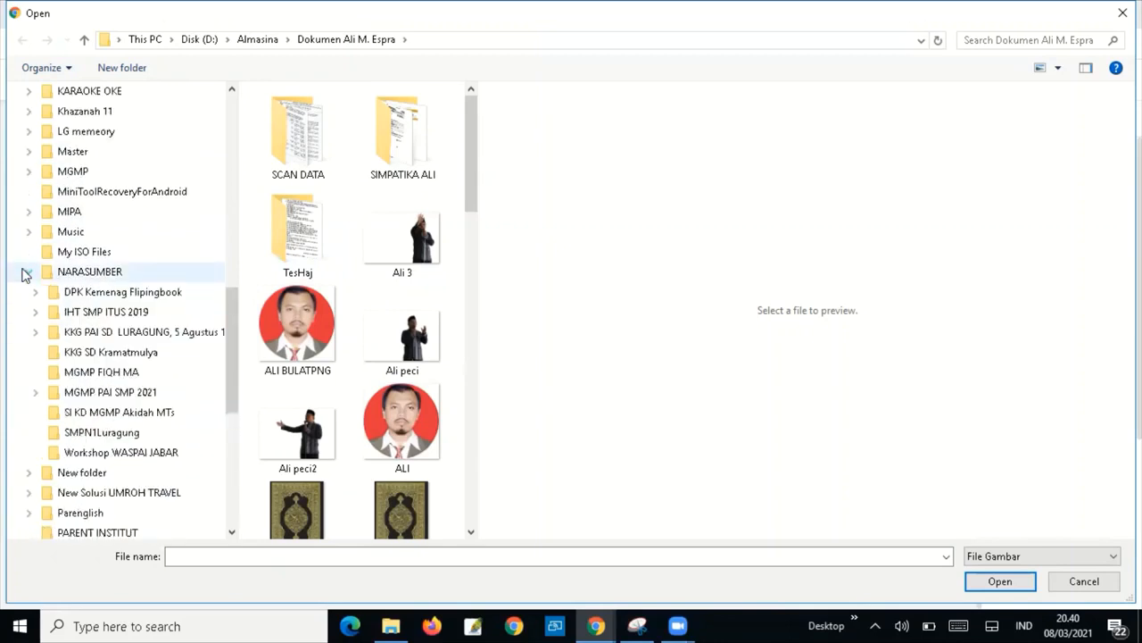
left_click(127, 397)
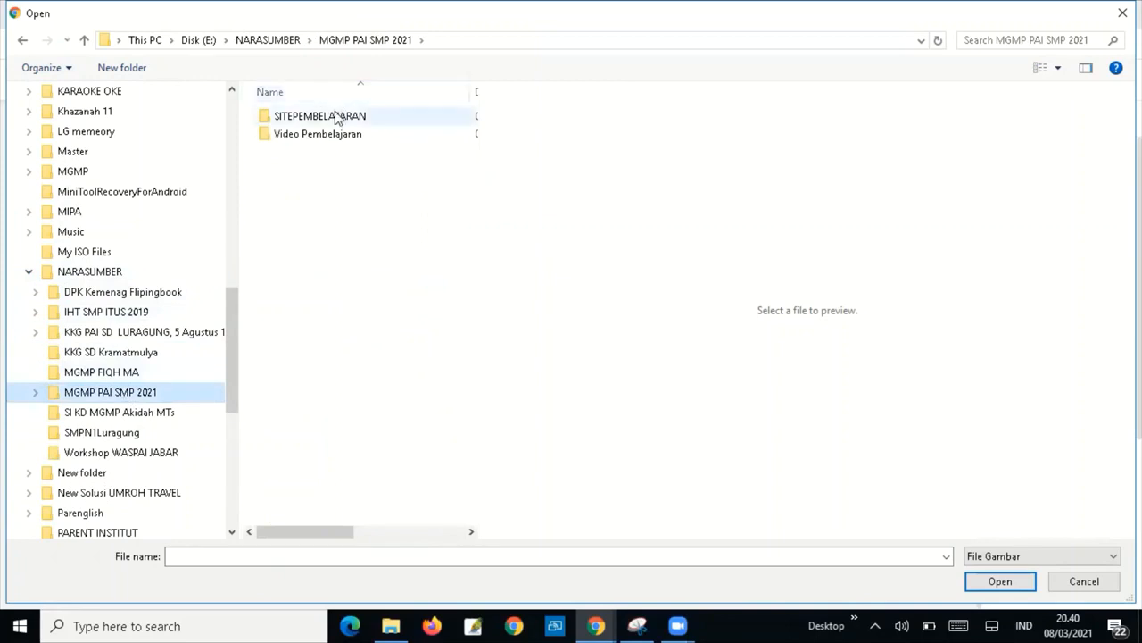
left_click(338, 118)
double_click(338, 118)
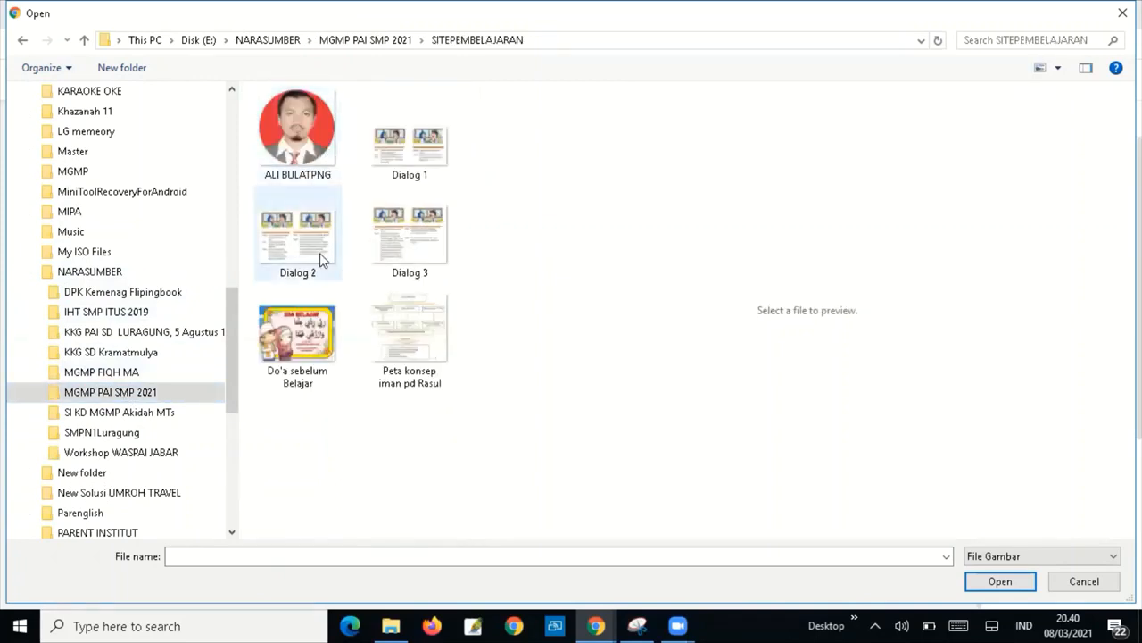
left_click(319, 326)
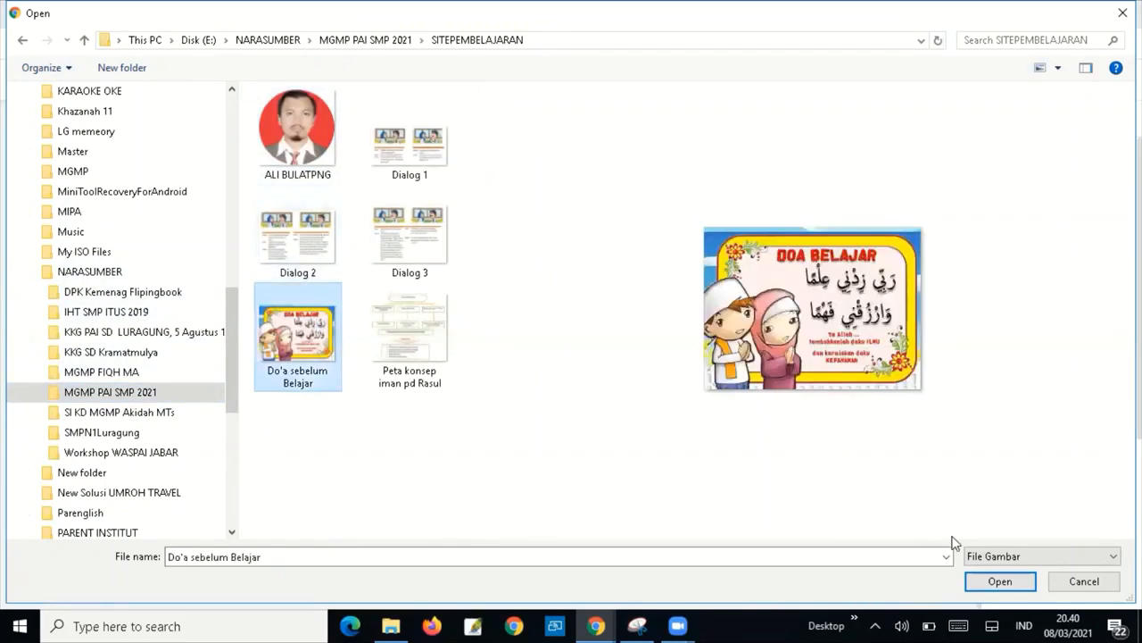
left_click(1001, 582)
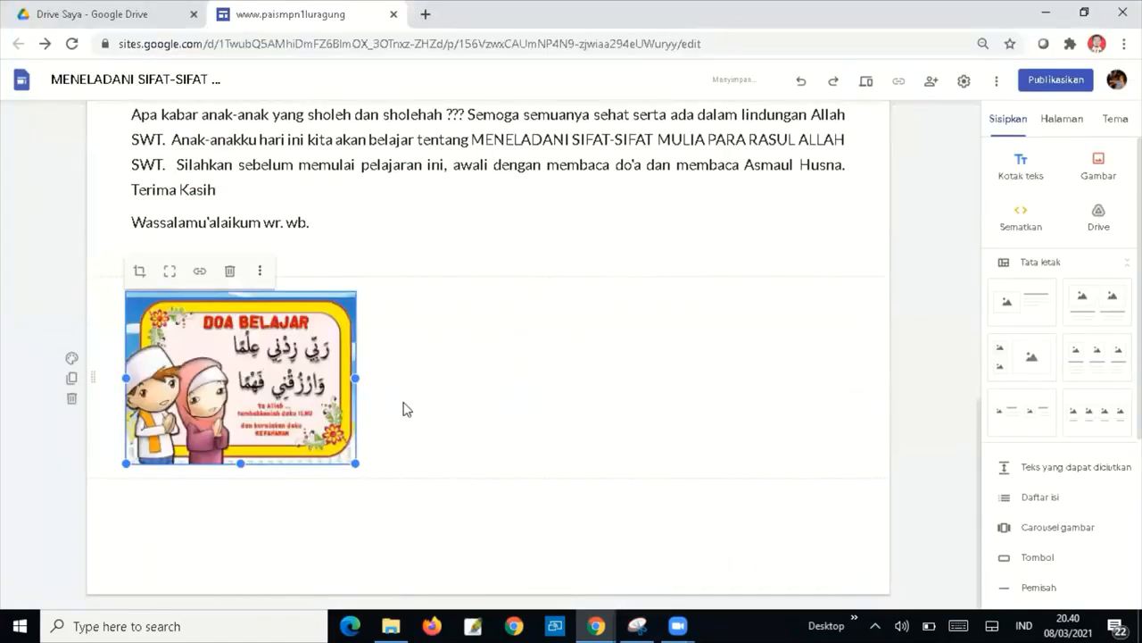
Enlarge the DOA BELAJAR image to about half the page, then narrow it slightly.
left_click_drag(356, 462, 518, 525)
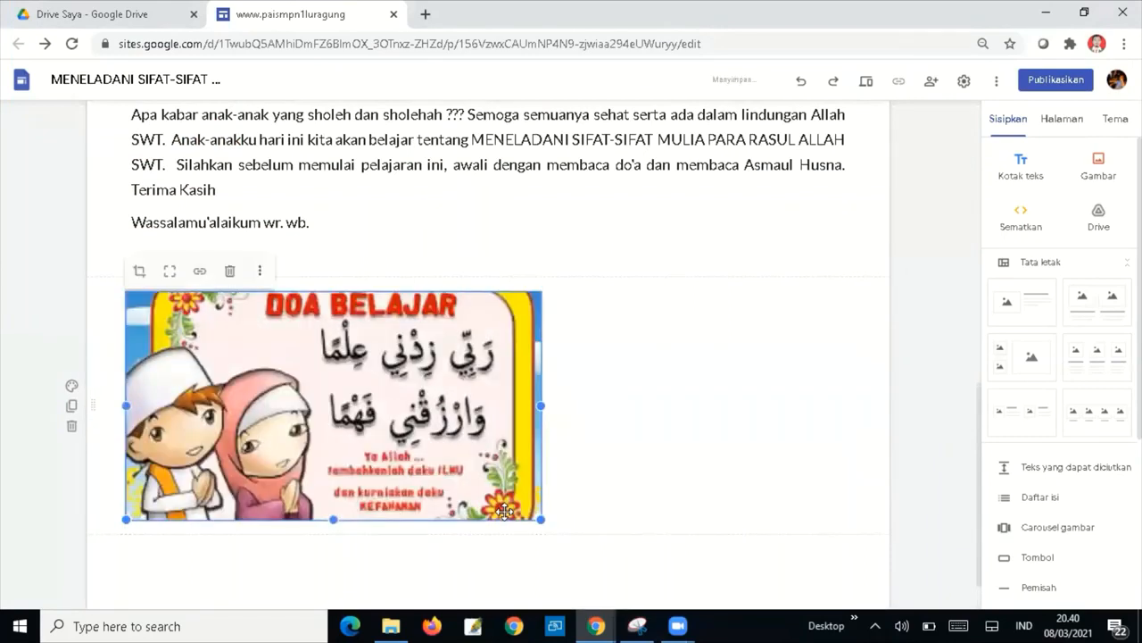
left_click(658, 459)
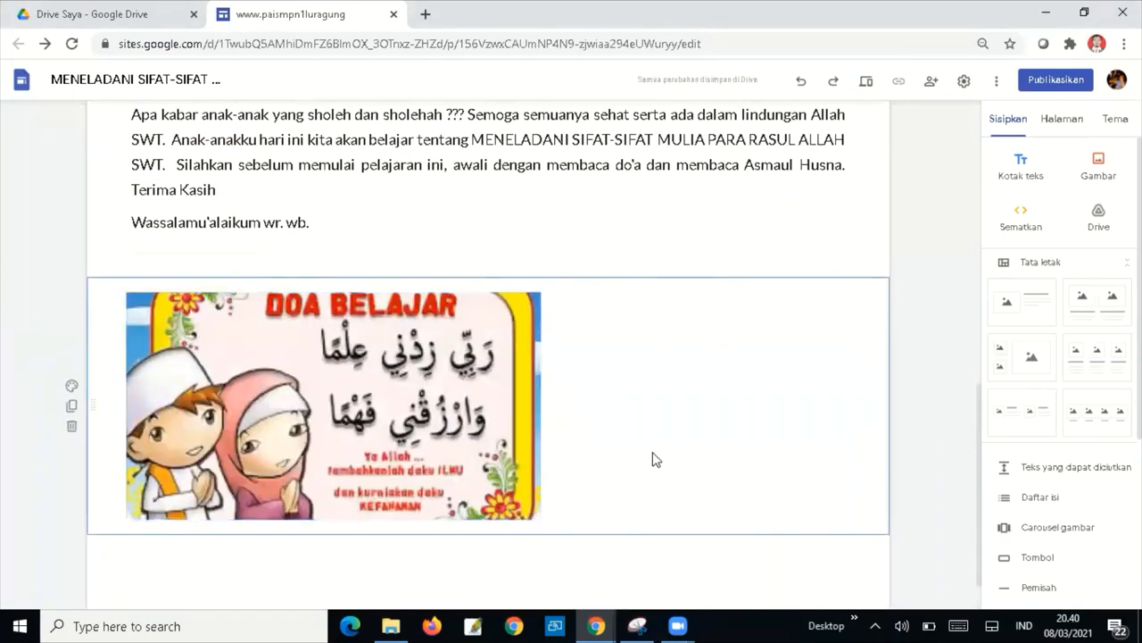
left_click(525, 391)
left_click_drag(541, 406, 480, 401)
left_click(530, 421)
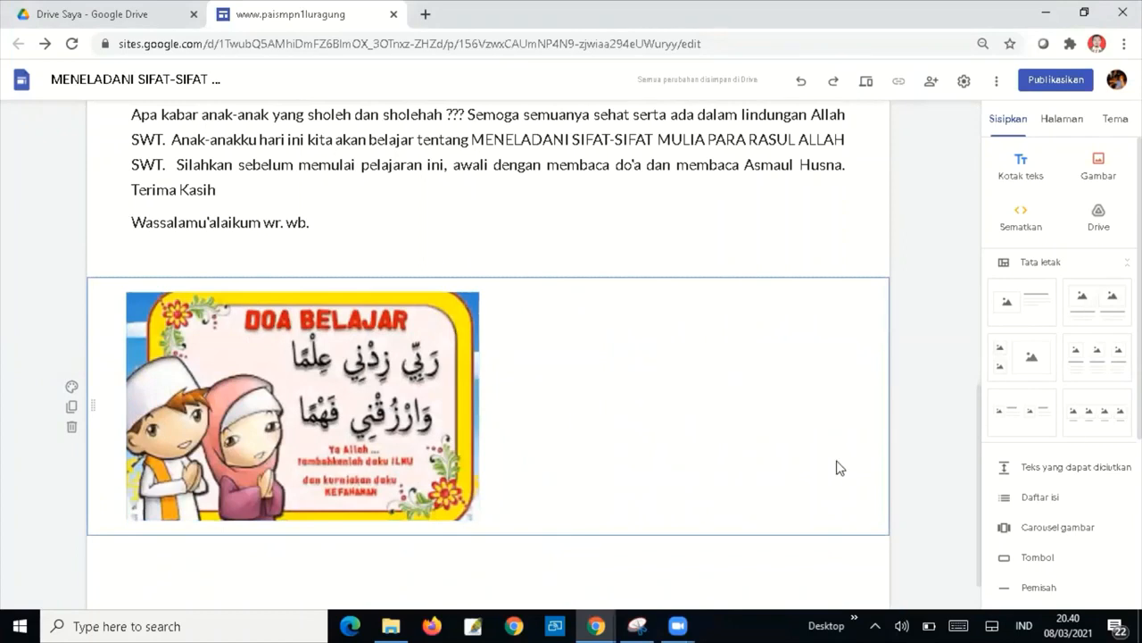
scroll(1062, 402, "down", 3)
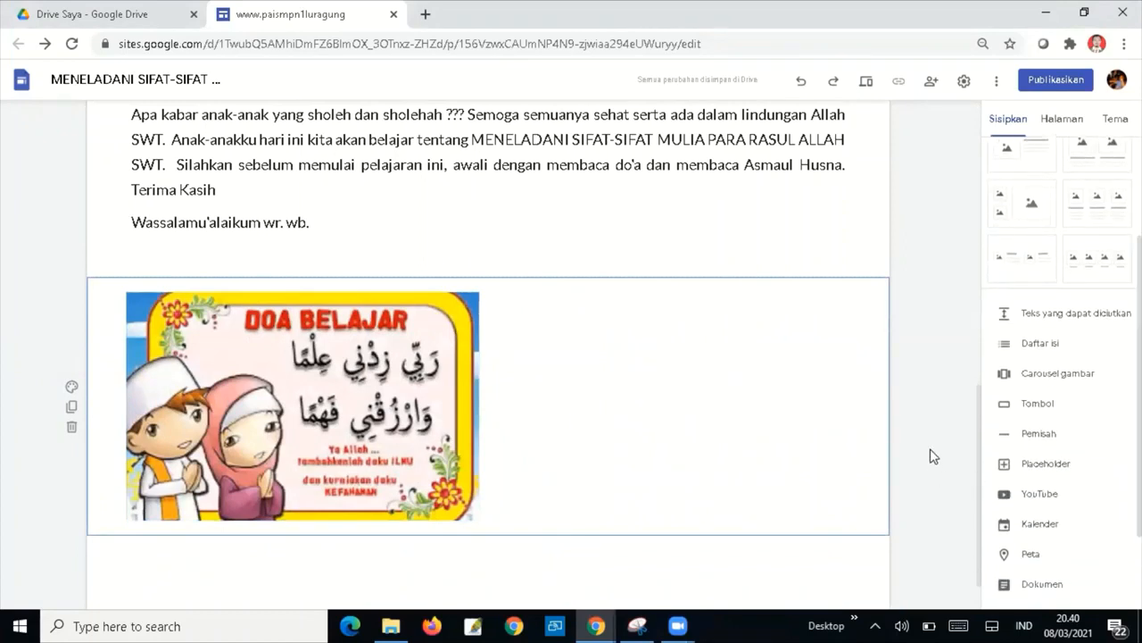
Embed the YouTube video 'Asmaul Husna (ESQ)' found by searching 'asmaul husna esq'.
left_click(1035, 496)
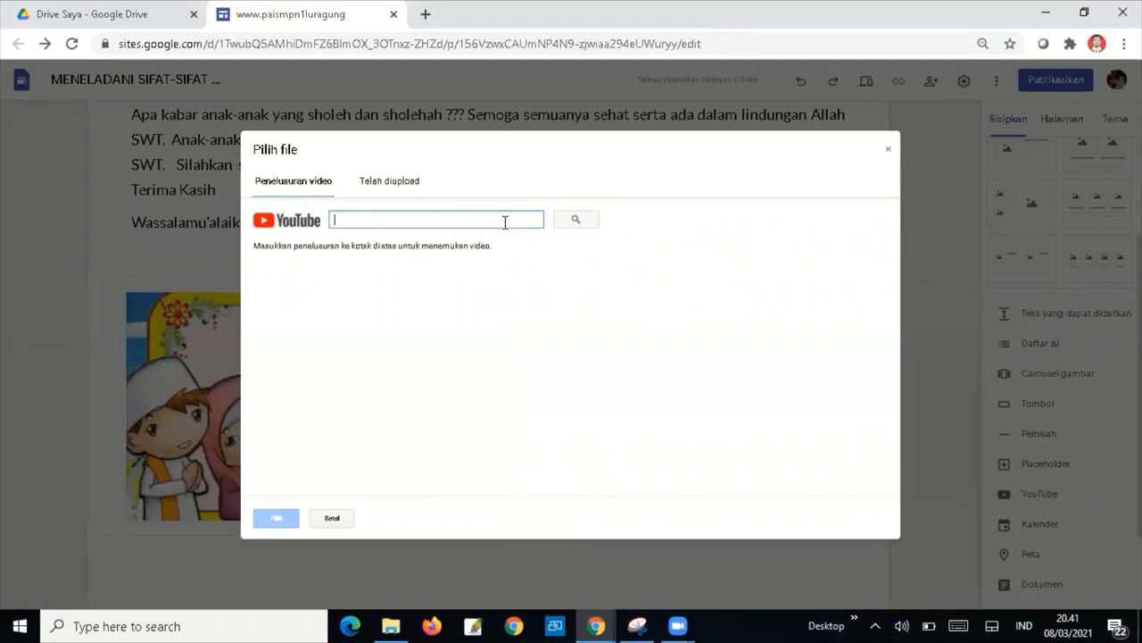
type("asmaul husna esq")
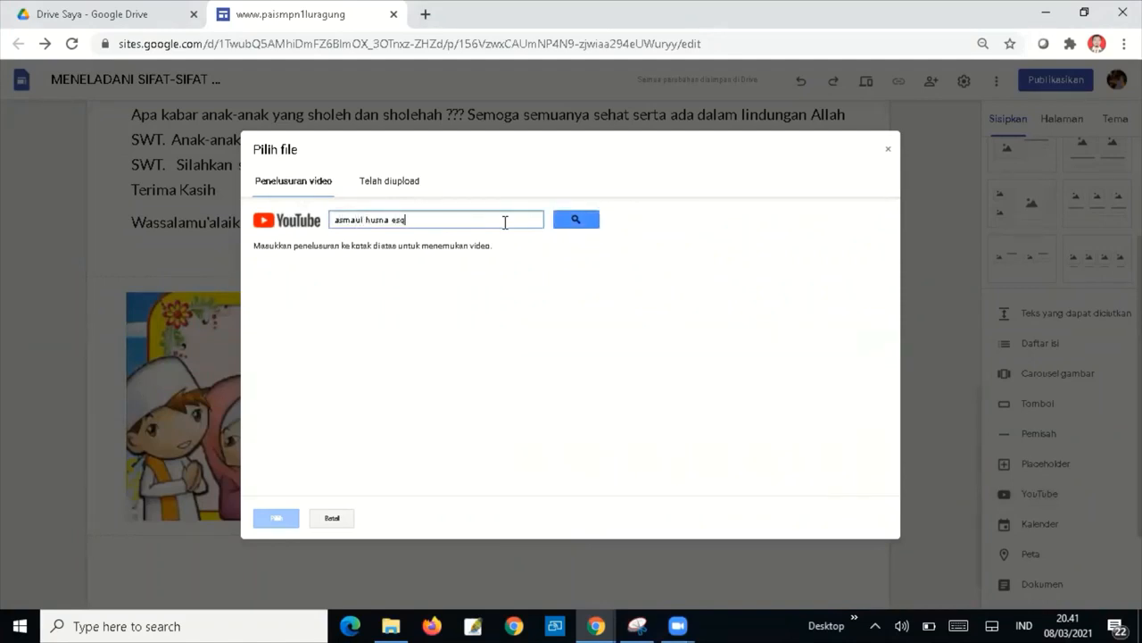
left_click(578, 221)
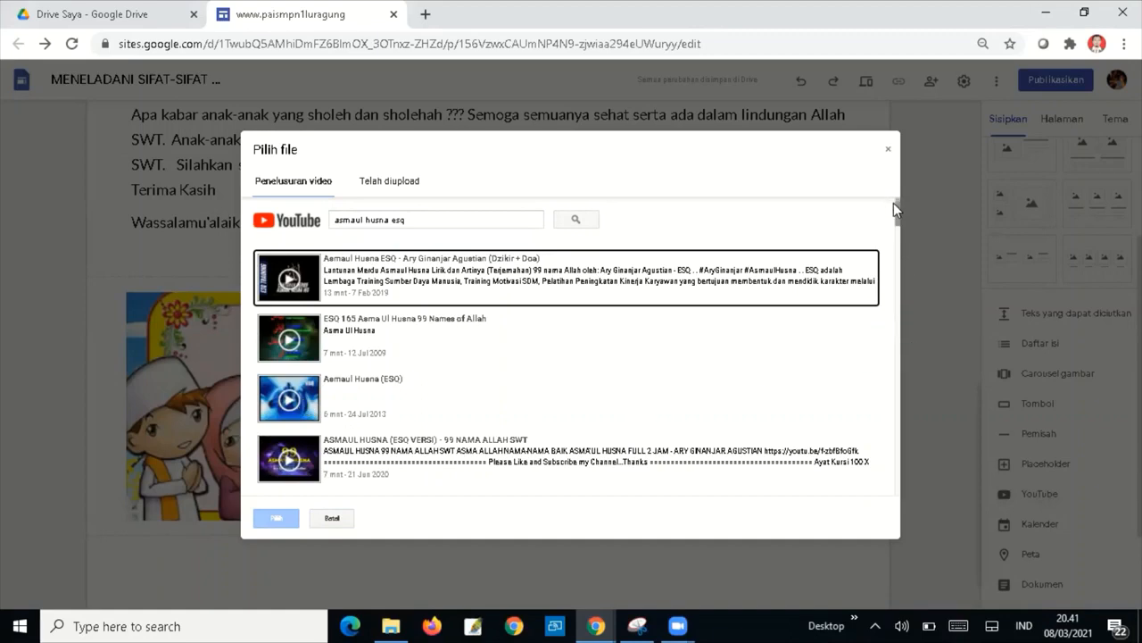
left_click_drag(893, 205, 895, 220)
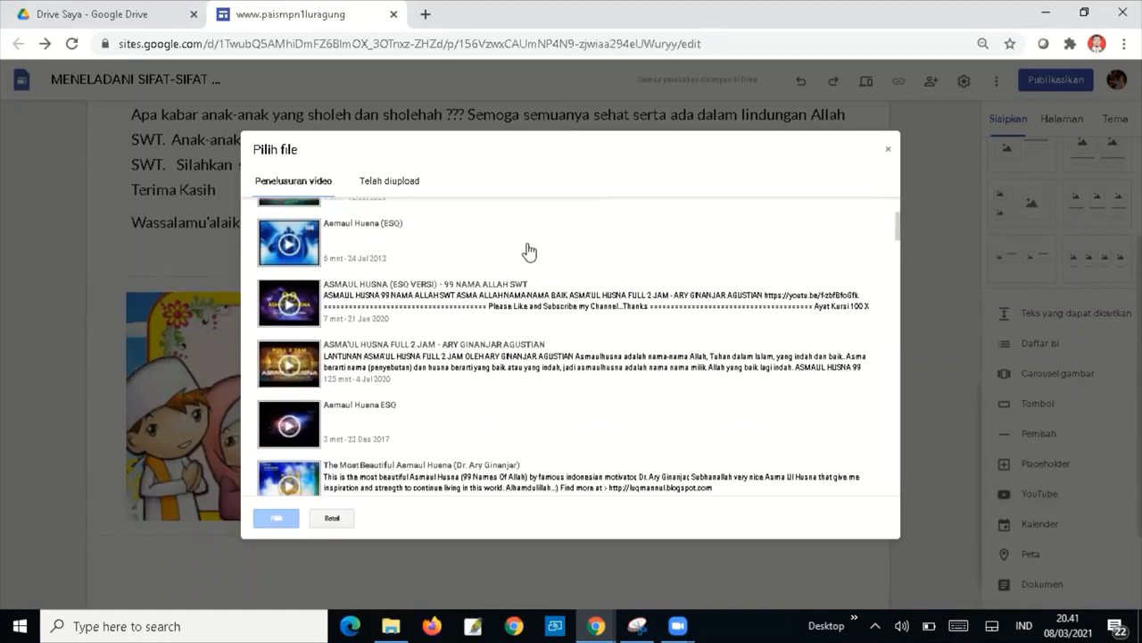
left_click(287, 235)
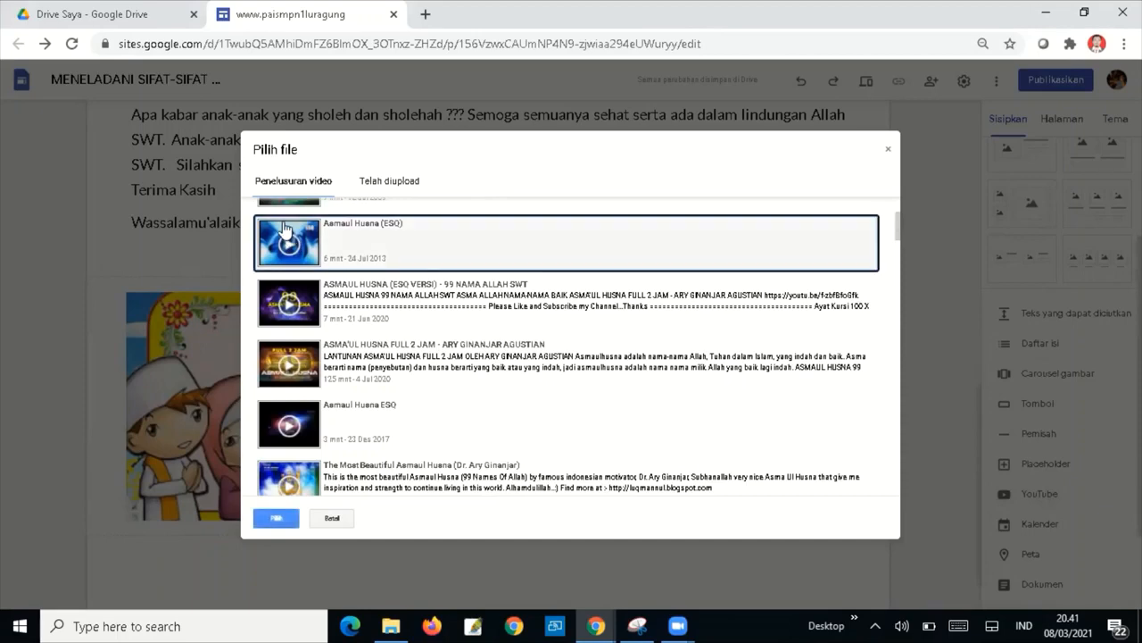
left_click(276, 519)
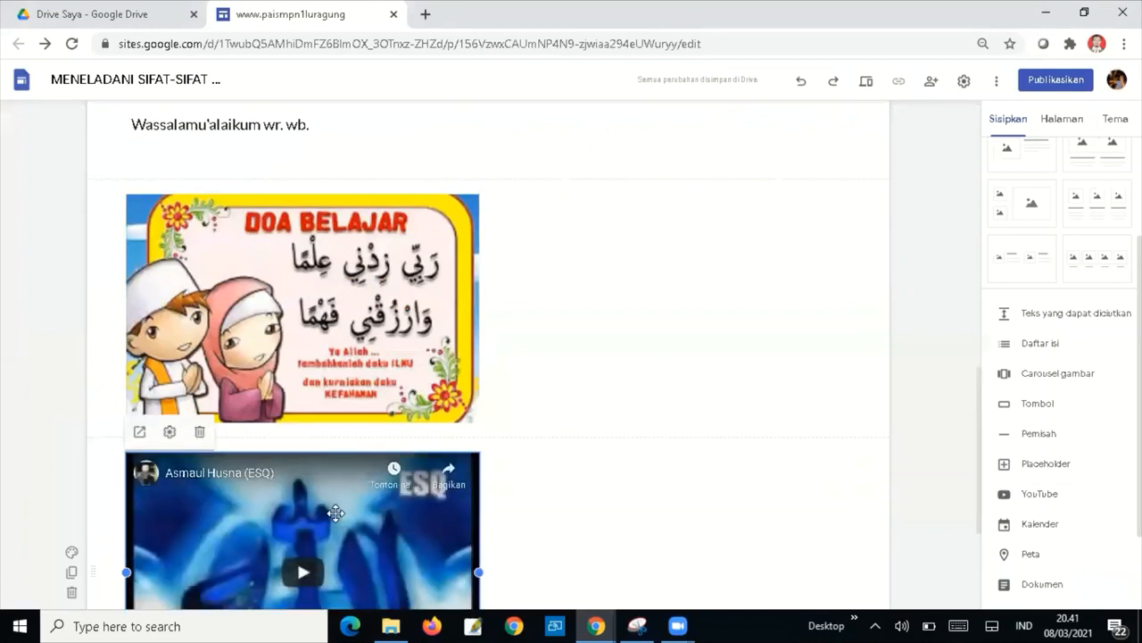
Move the Asmaul Husna video beside the DOA BELAJAR image and match its height.
left_click_drag(335, 512, 530, 199)
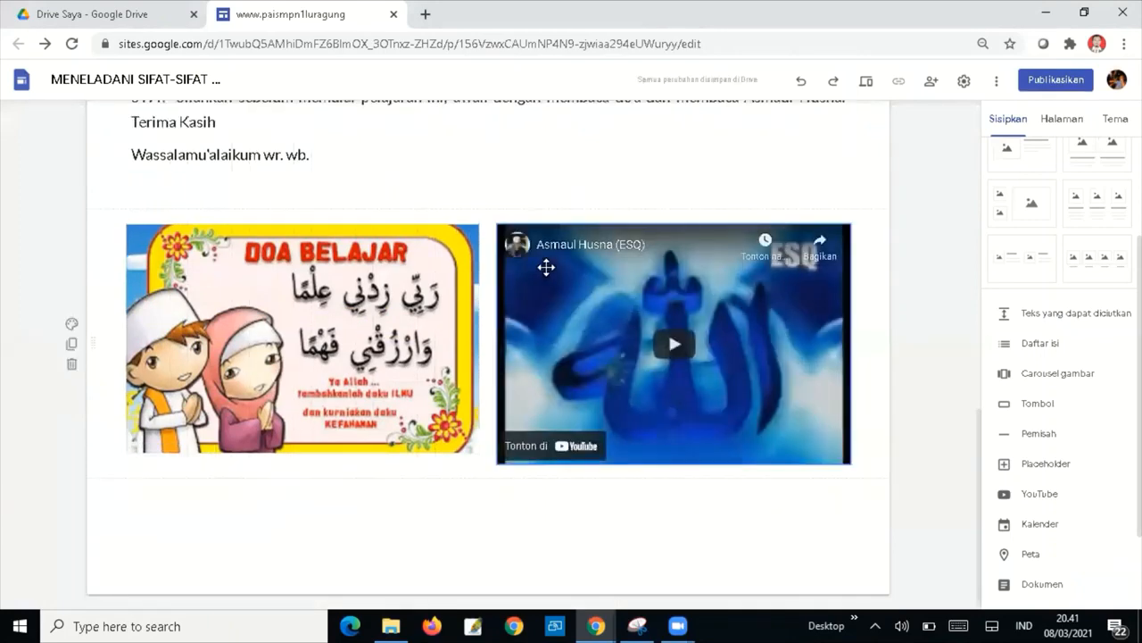
left_click(820, 441)
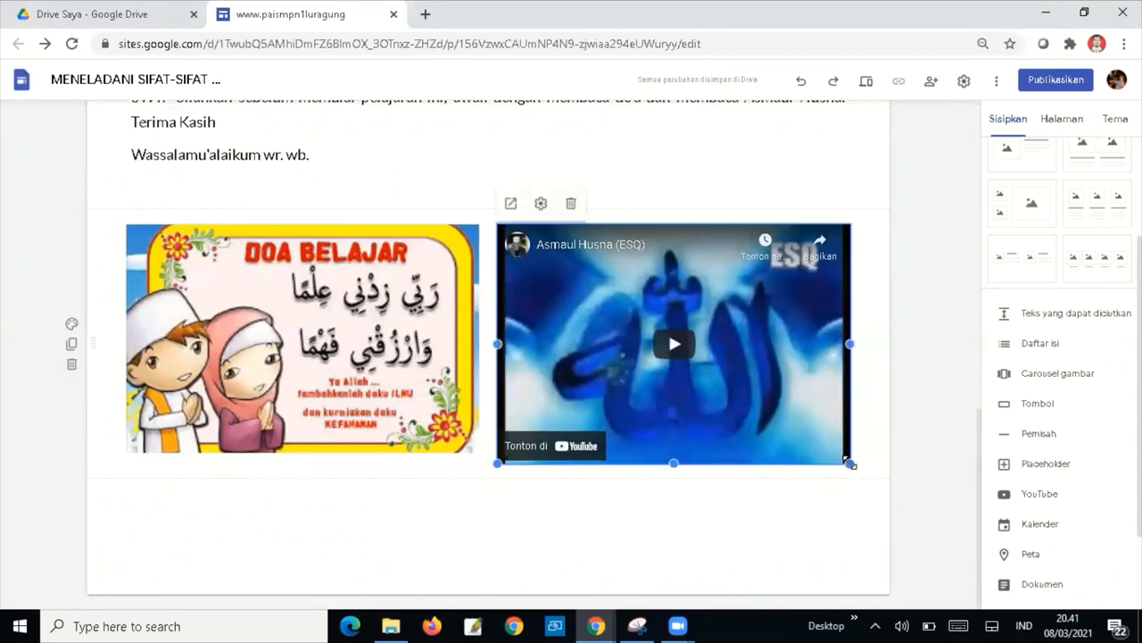
left_click_drag(850, 463, 840, 451)
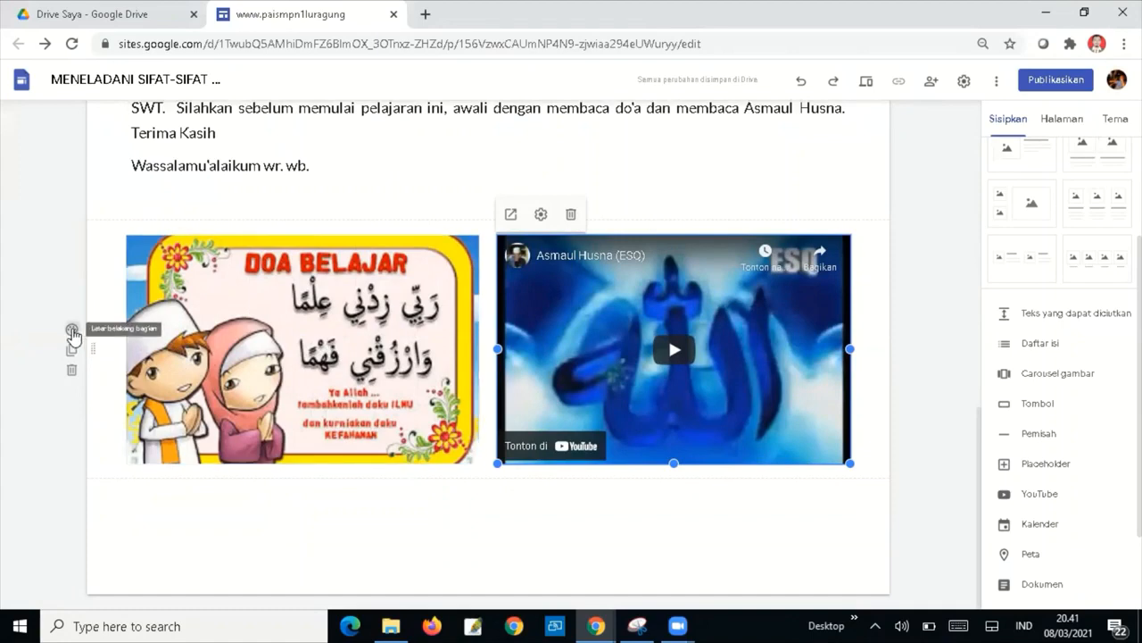
Give the image-and-video section the dark blue Penekanan 2 background.
left_click(71, 331)
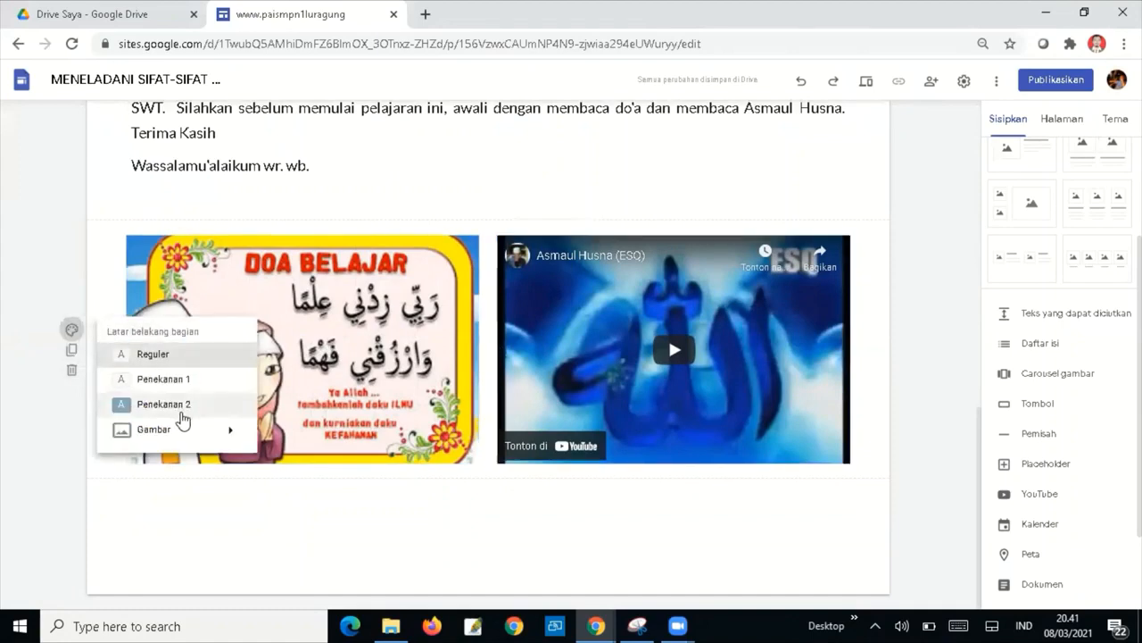
mouse_move(224, 438)
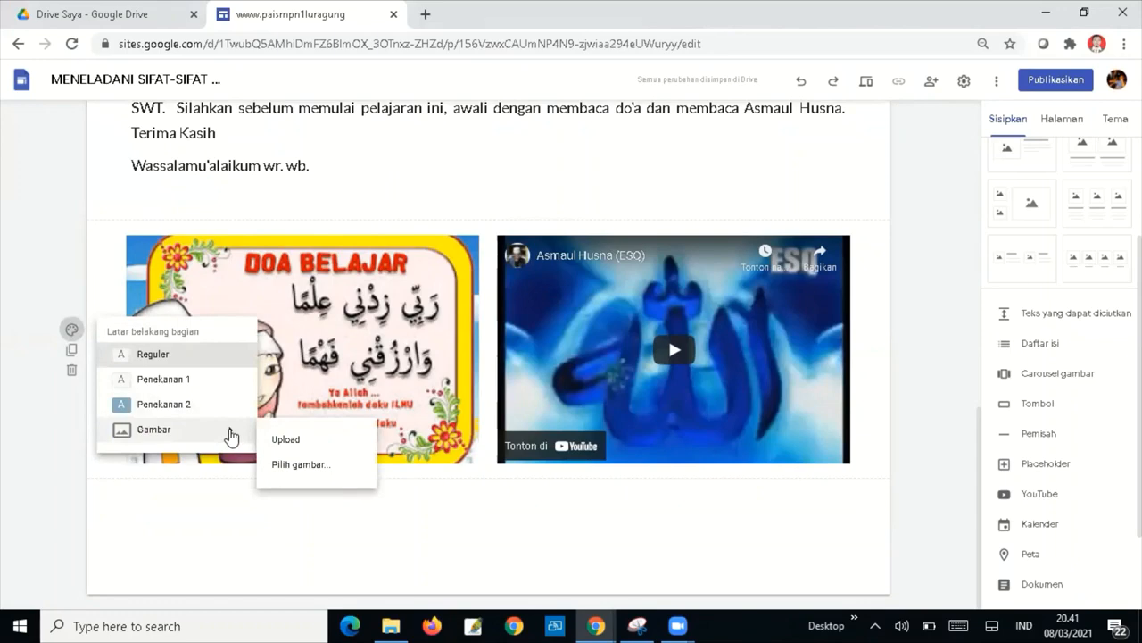
left_click(170, 404)
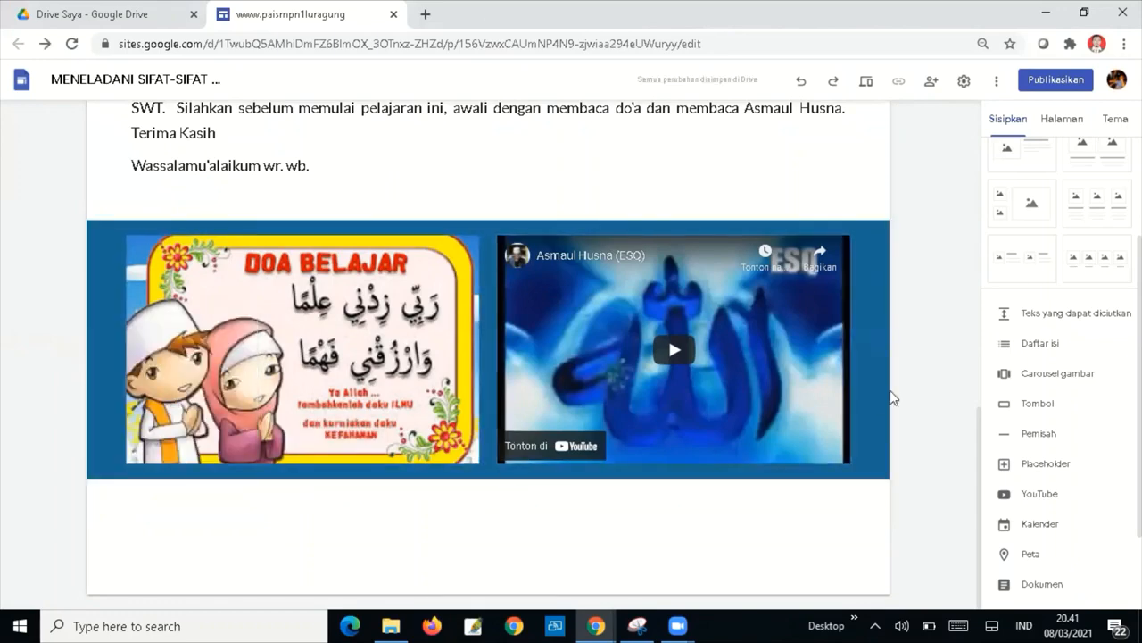
scroll(973, 390, "up", 2)
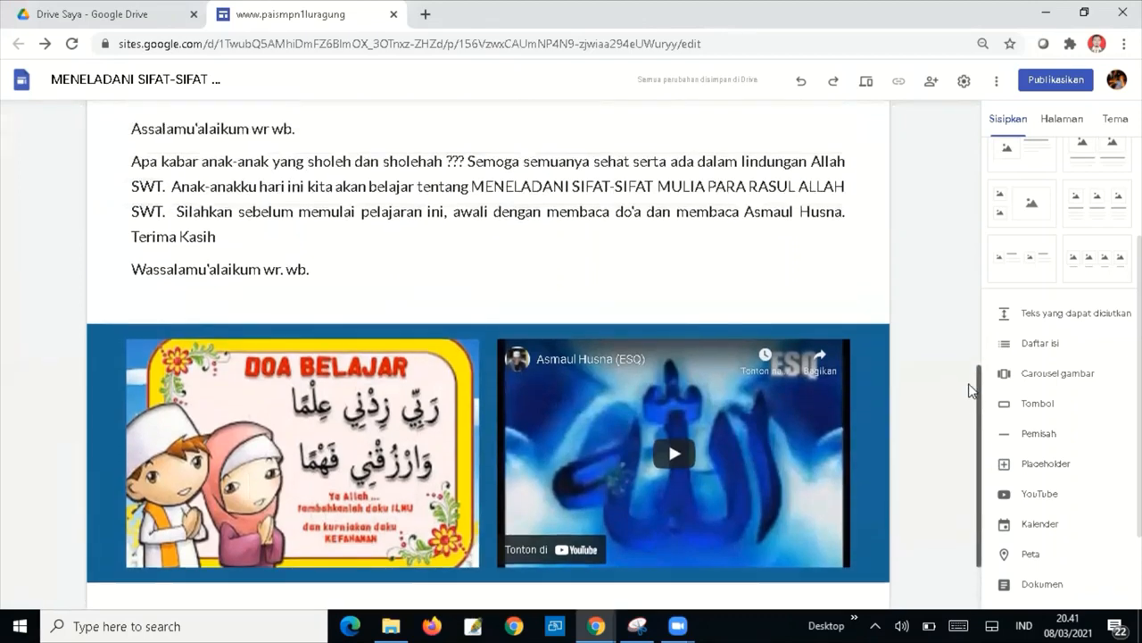
left_click_drag(969, 385, 982, 453)
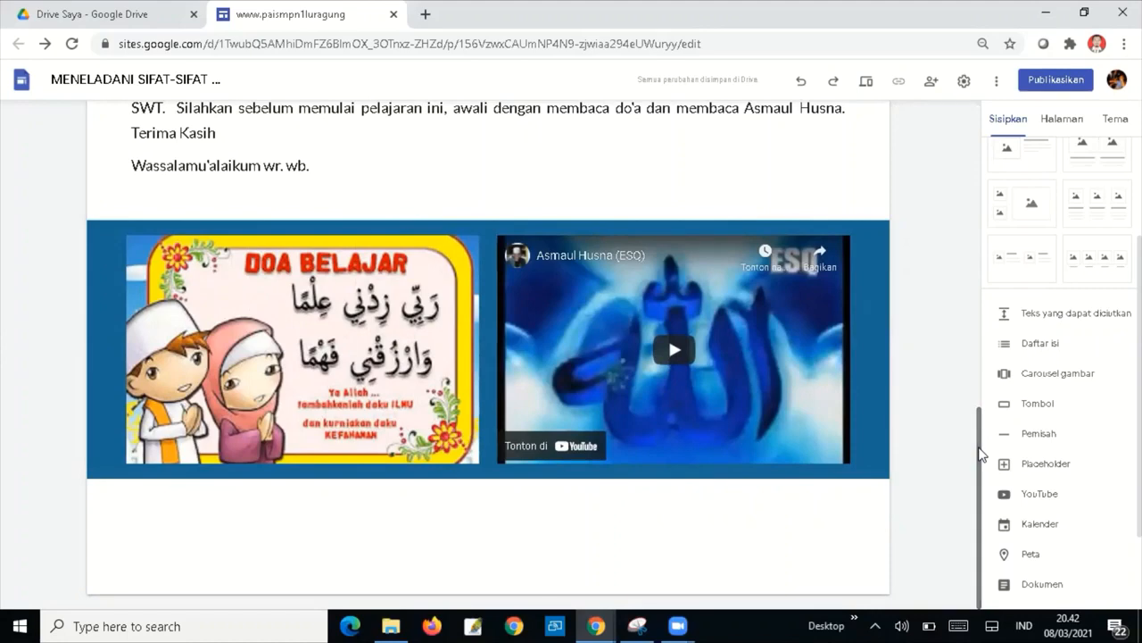
scroll(1056, 233, "up", 3)
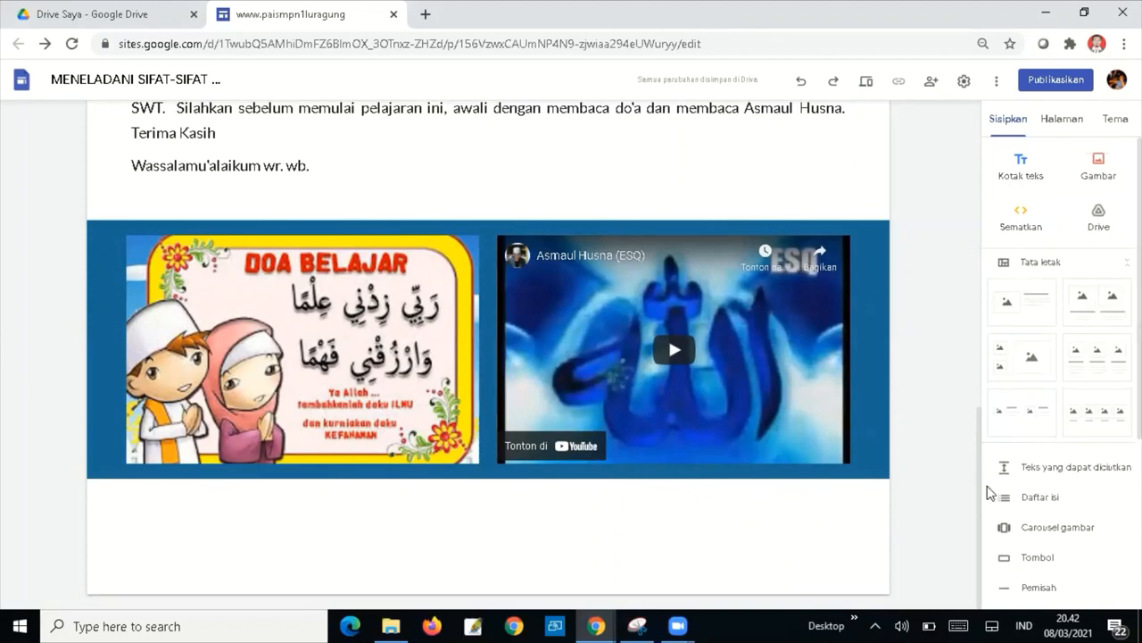
Duplicate the green MUKADIMAH band, move the copy below the image and video, and clear its heading.
left_click_drag(981, 496, 957, 364)
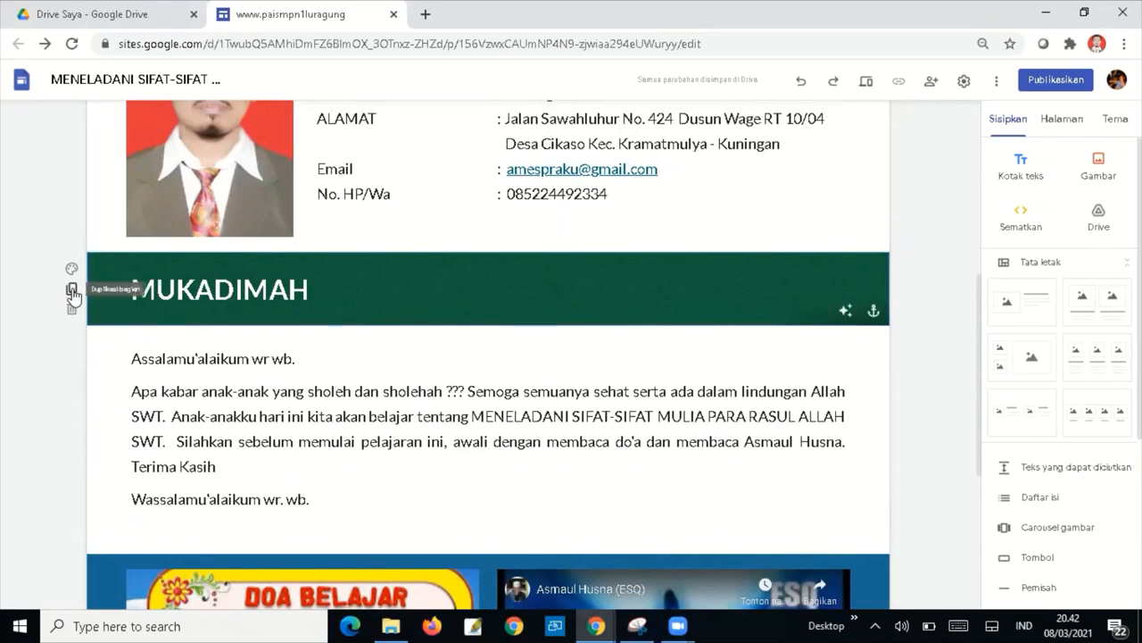
left_click(71, 292)
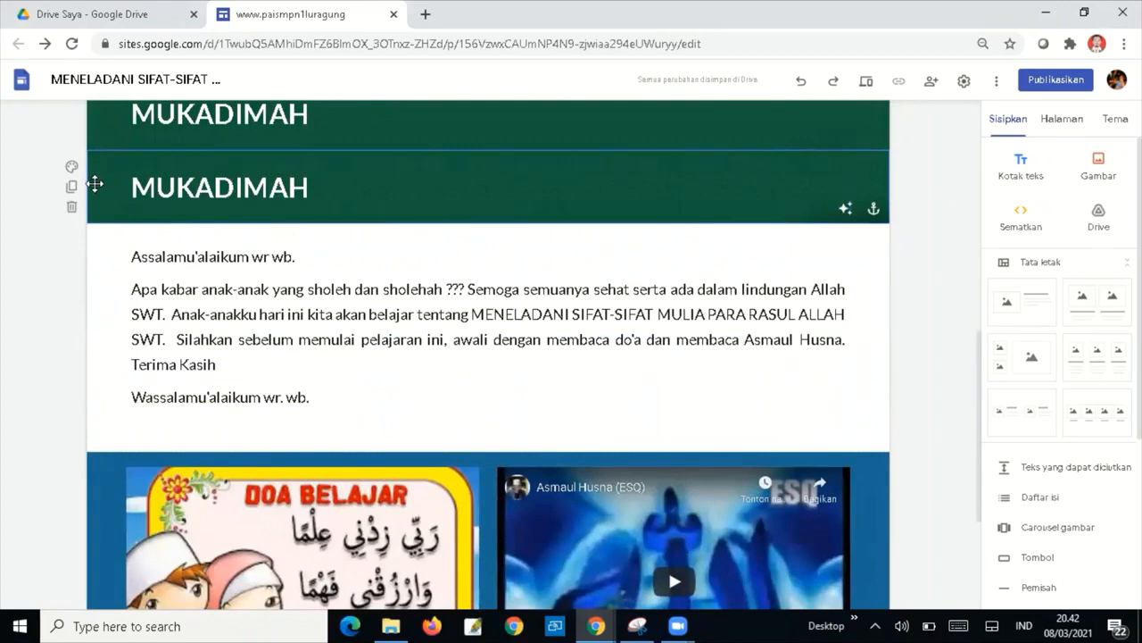
left_click_drag(95, 229, 98, 523)
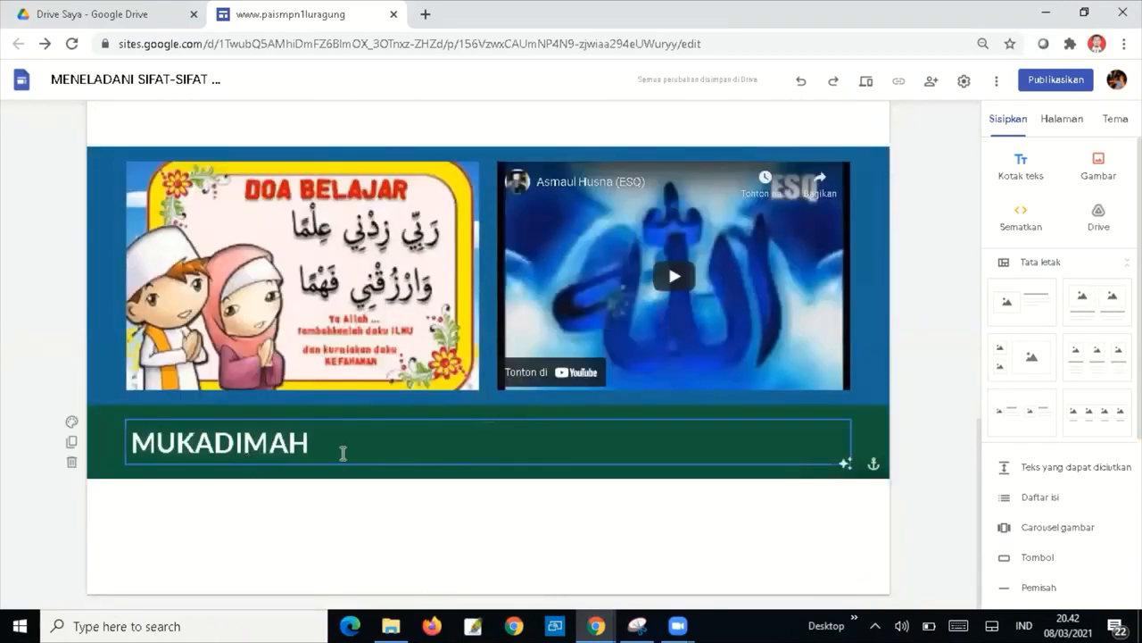
left_click_drag(323, 442, 140, 442)
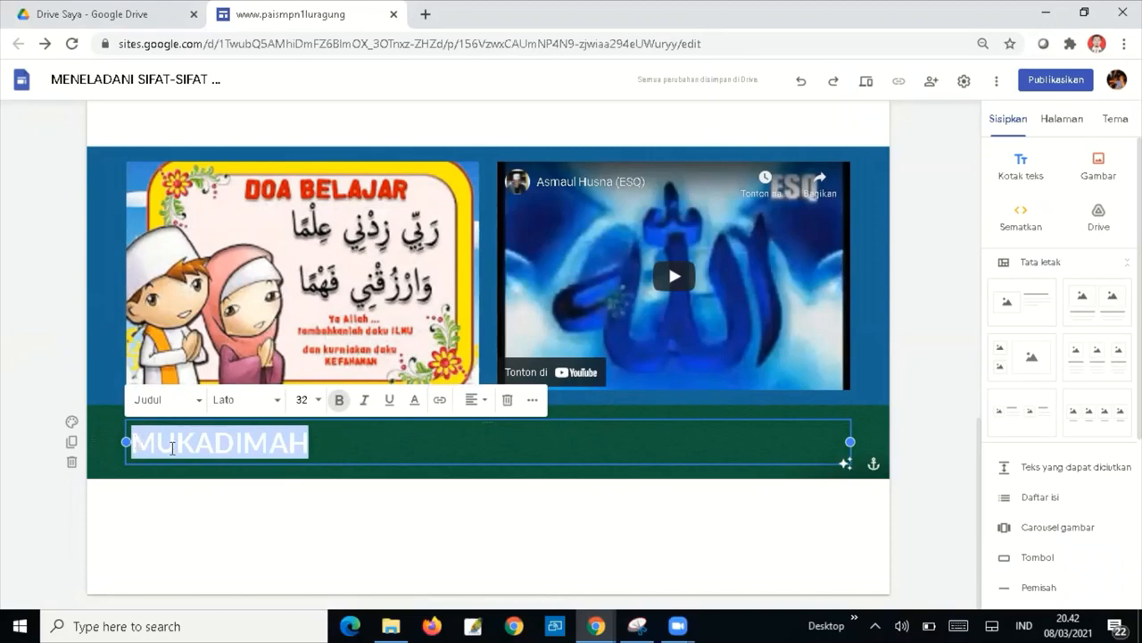
key("BackSpace")
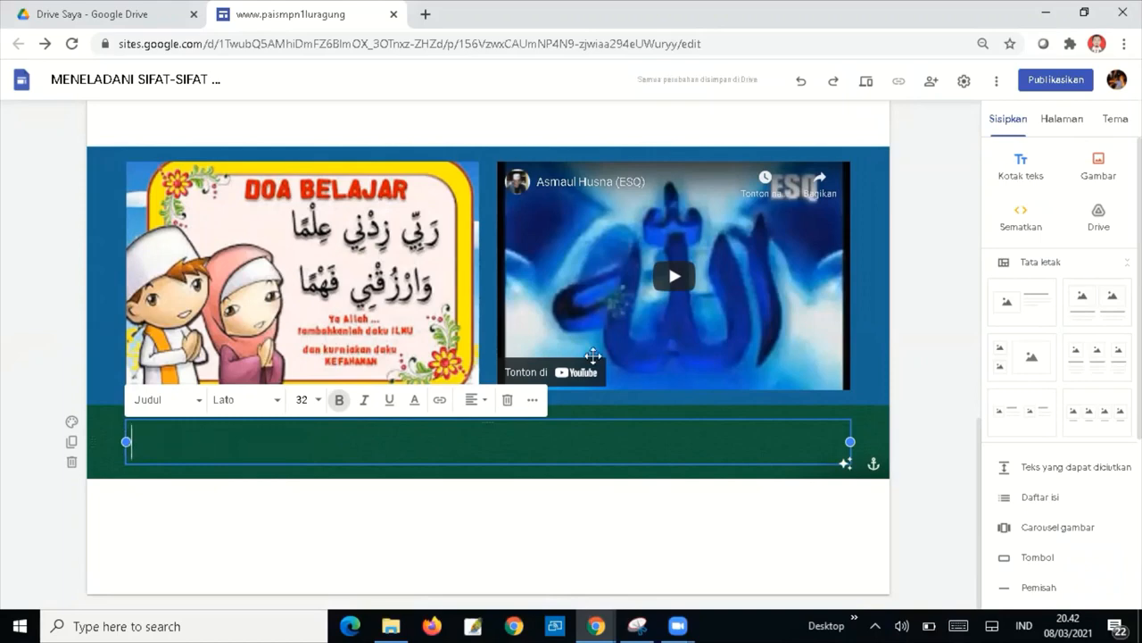
left_click(911, 343)
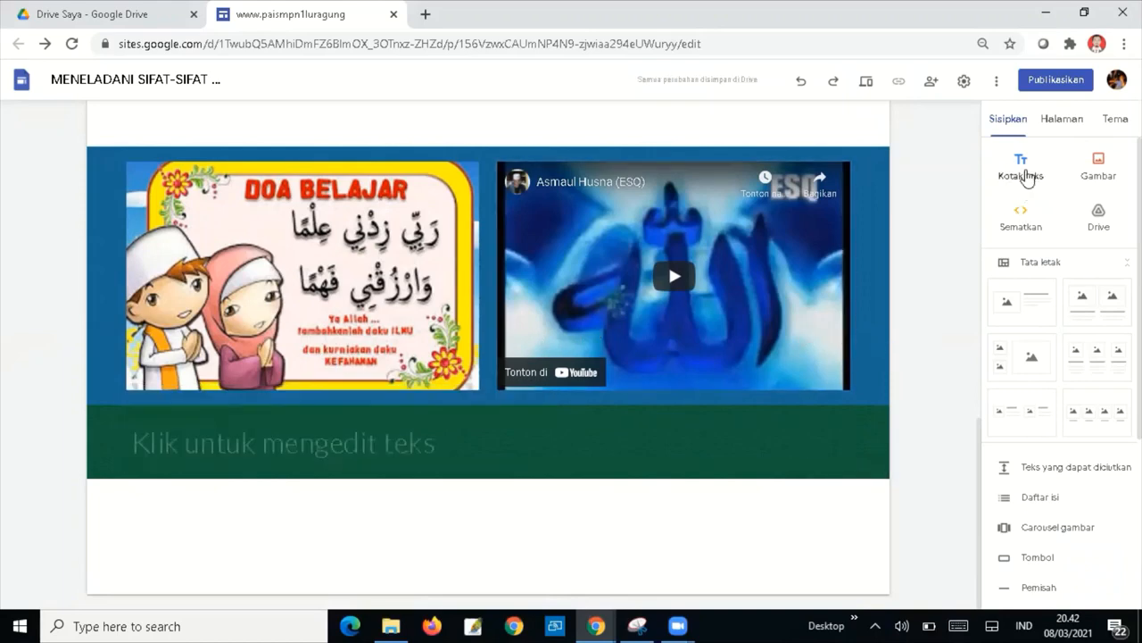
Add a text box below the image and video section, removing a misplaced empty one.
left_click(1026, 167)
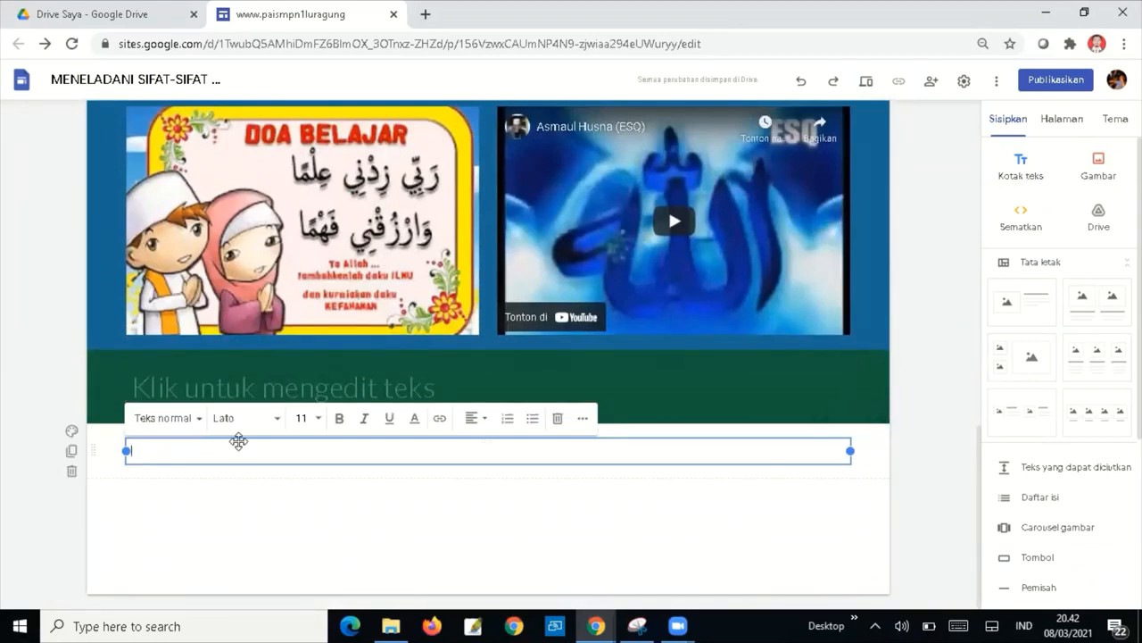
left_click(72, 470)
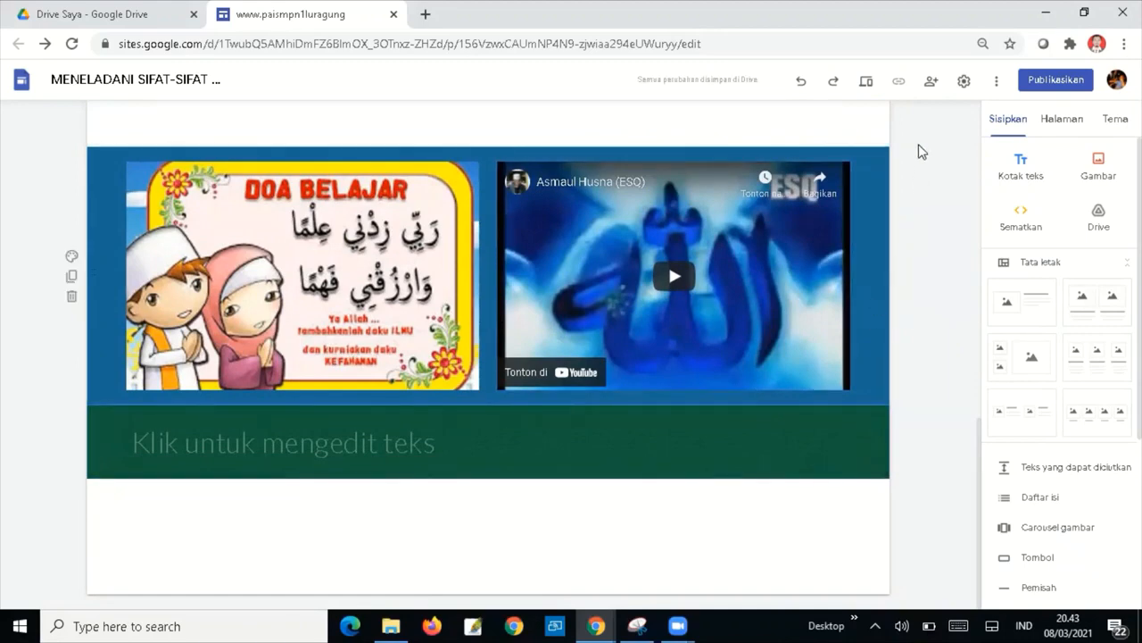
left_click(1018, 174)
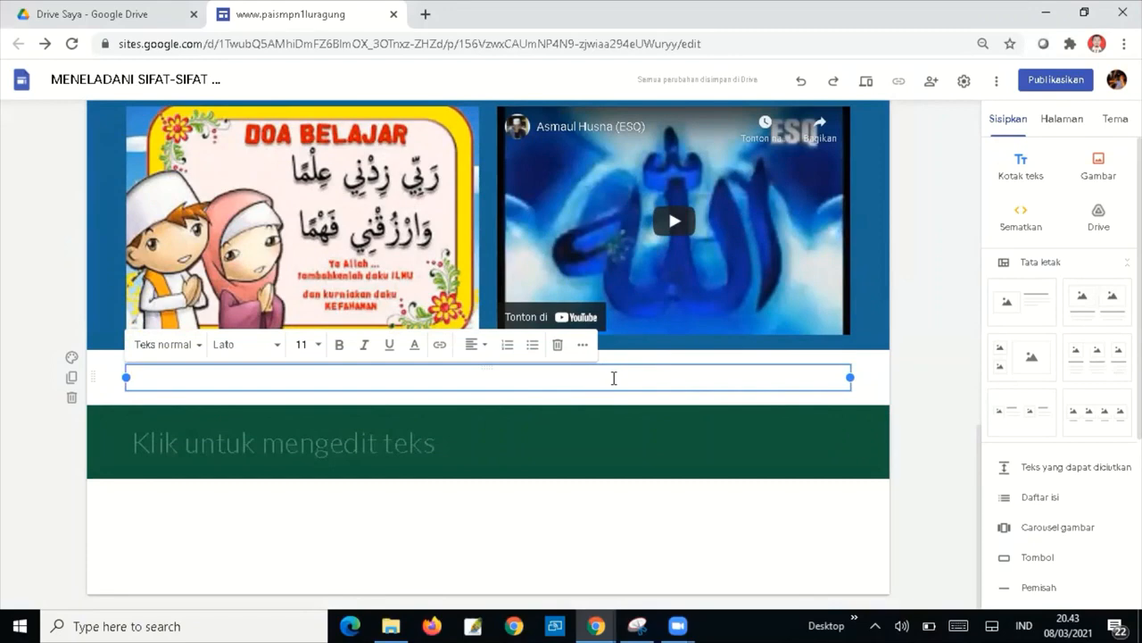
Type the heading TUJUAN PEMBELAJARAN in bold at size 18, then start a new line.
type("TUJUAN P")
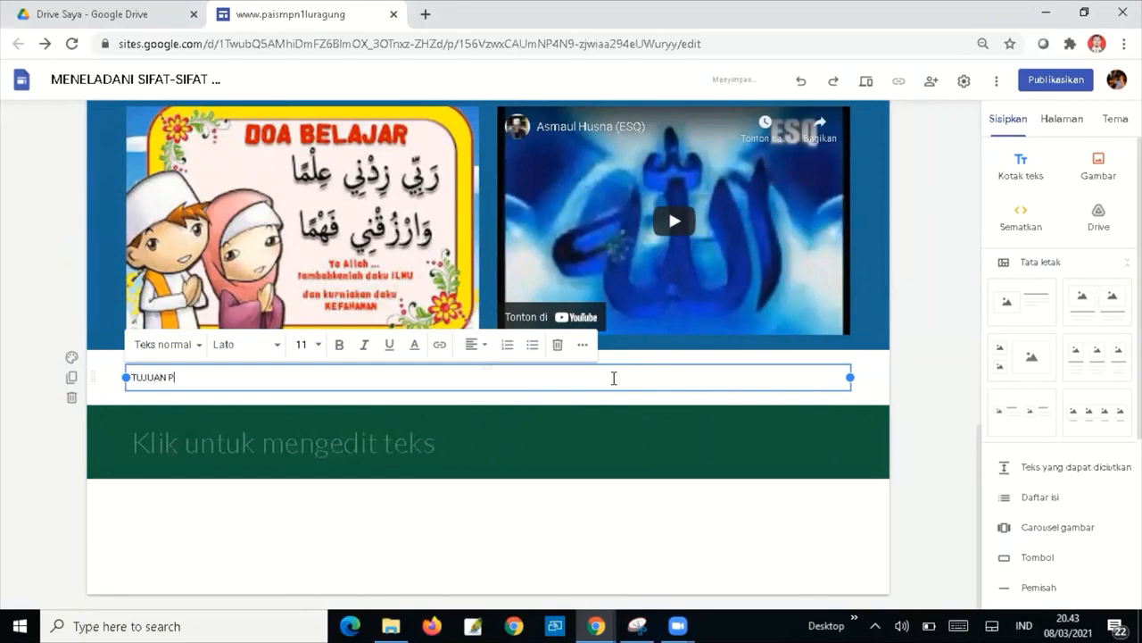
type("EMBELAJARAN")
key("ctrl+shift+Left")
key("ctrl+shift+Left")
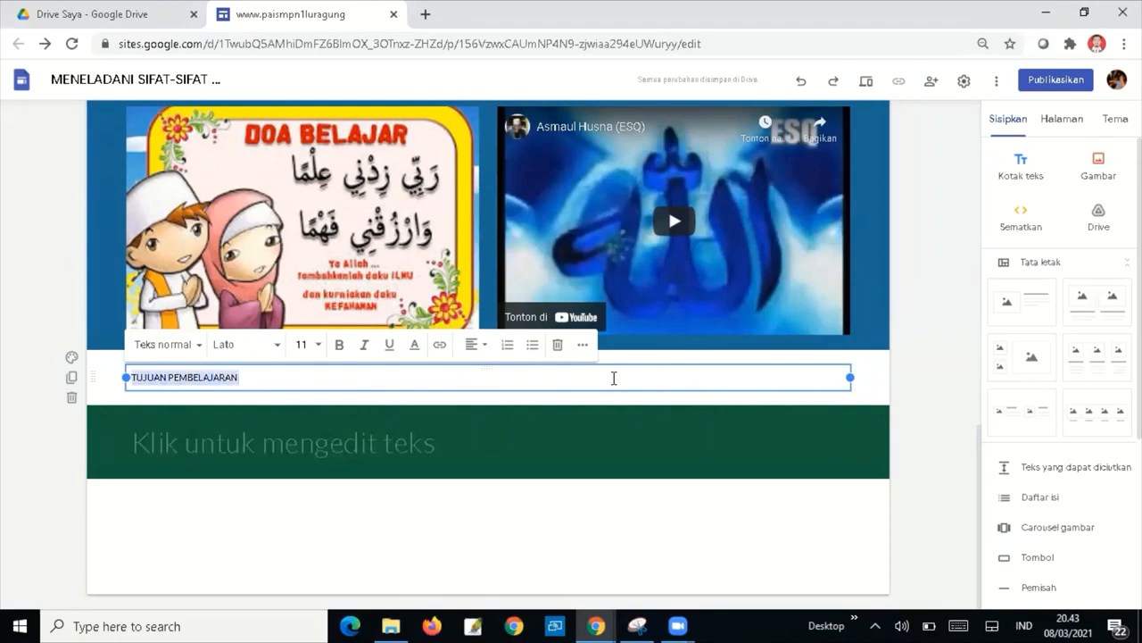
left_click(319, 350)
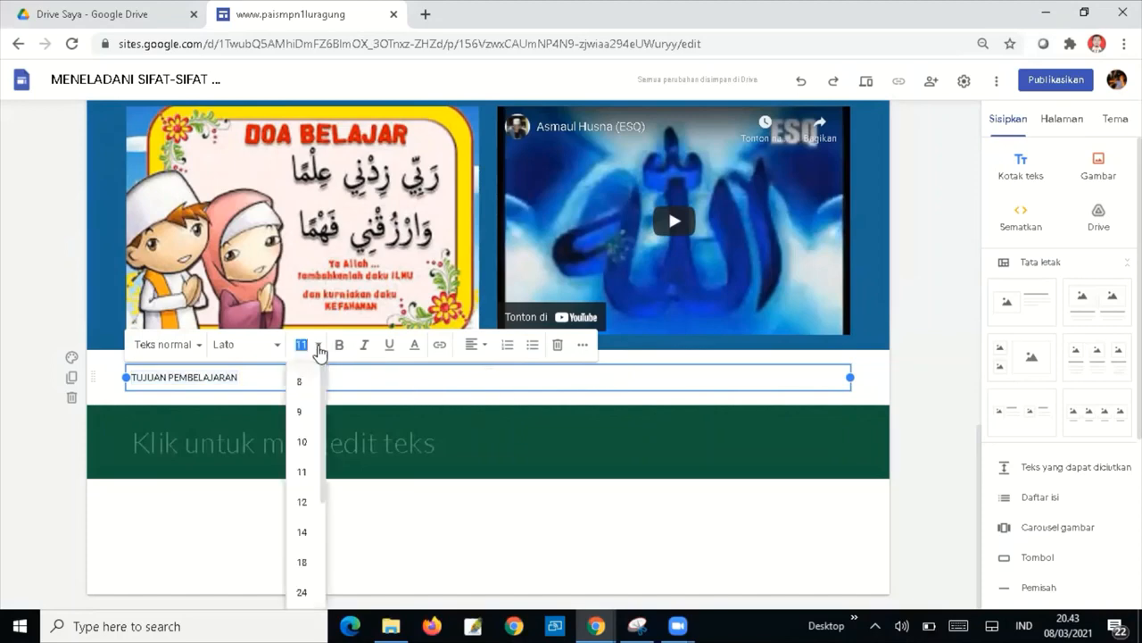
left_click(301, 562)
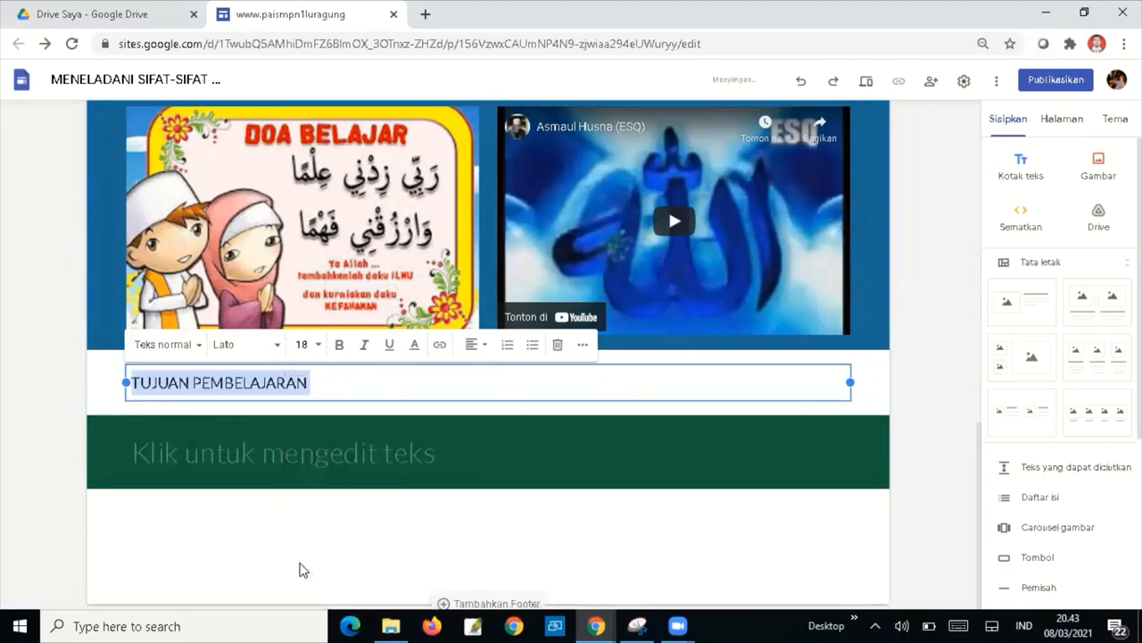
left_click(339, 353)
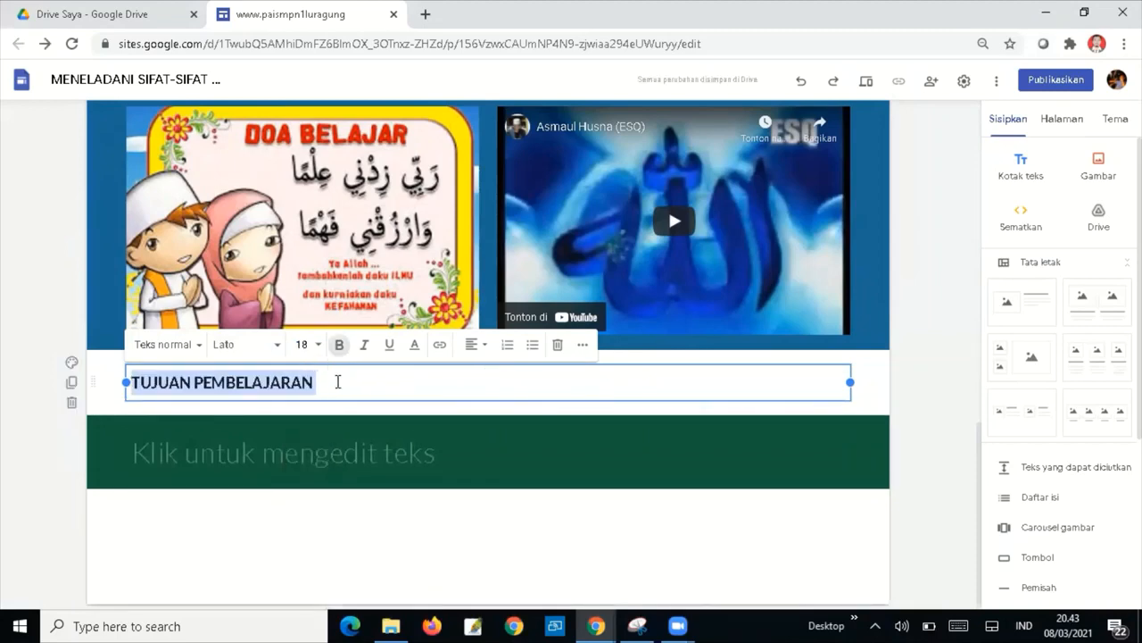
left_click(338, 382)
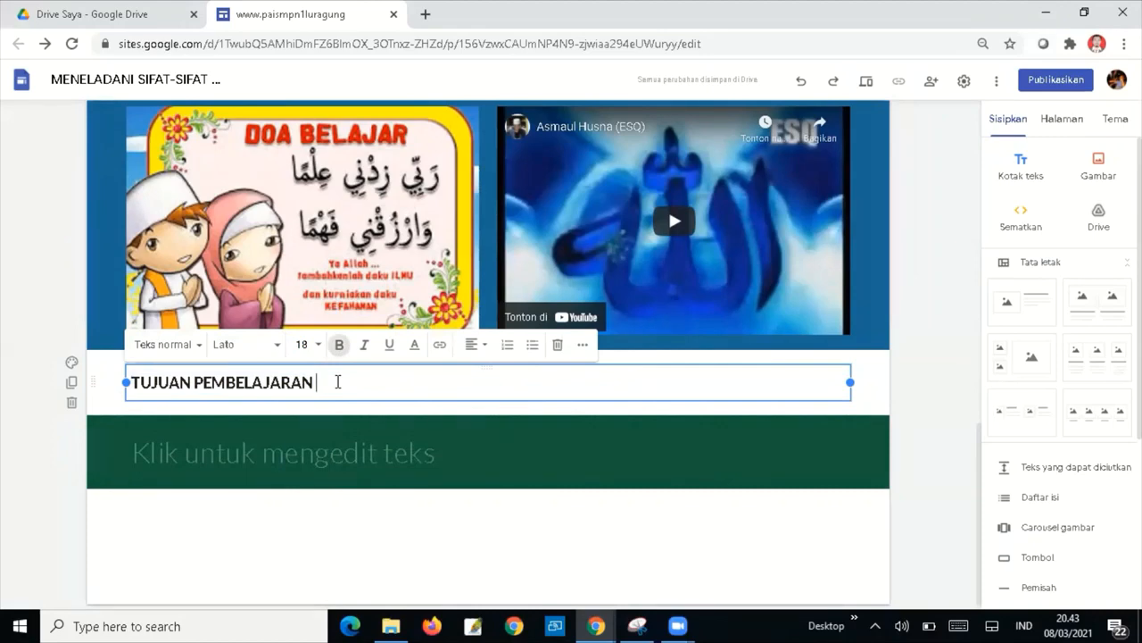
key("Return")
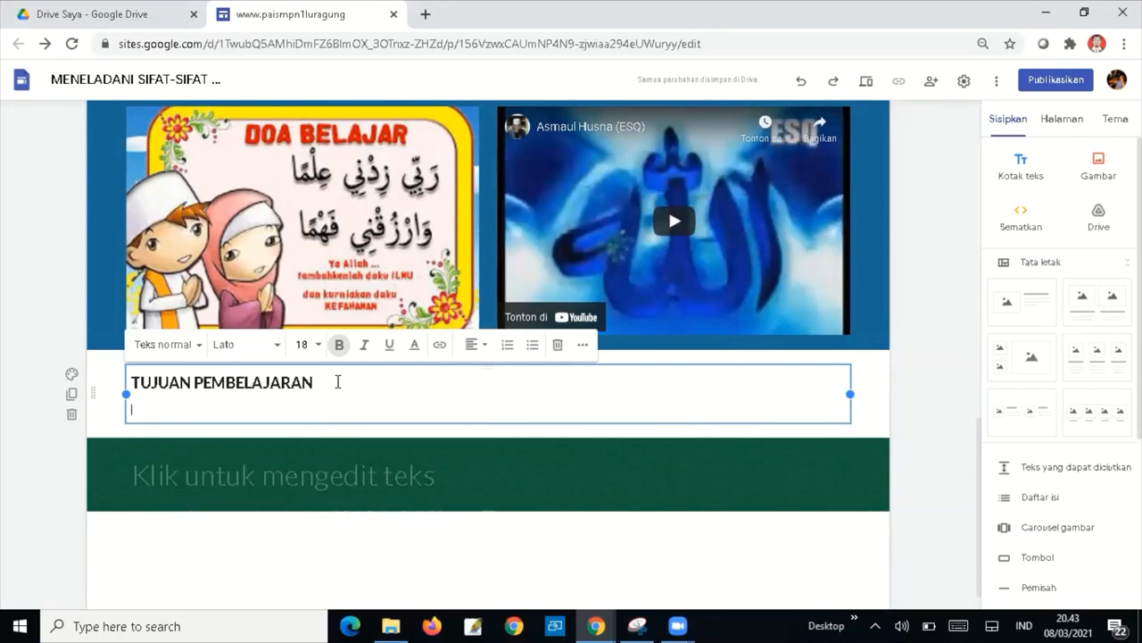
Write objectives 1 and 2: 'Menjelaskan Pengertian beriman kepada Rasul Allah SWT.' and 'Menyebutkan Nama dan sifat Rasul Allah SWT'.
type("1.")
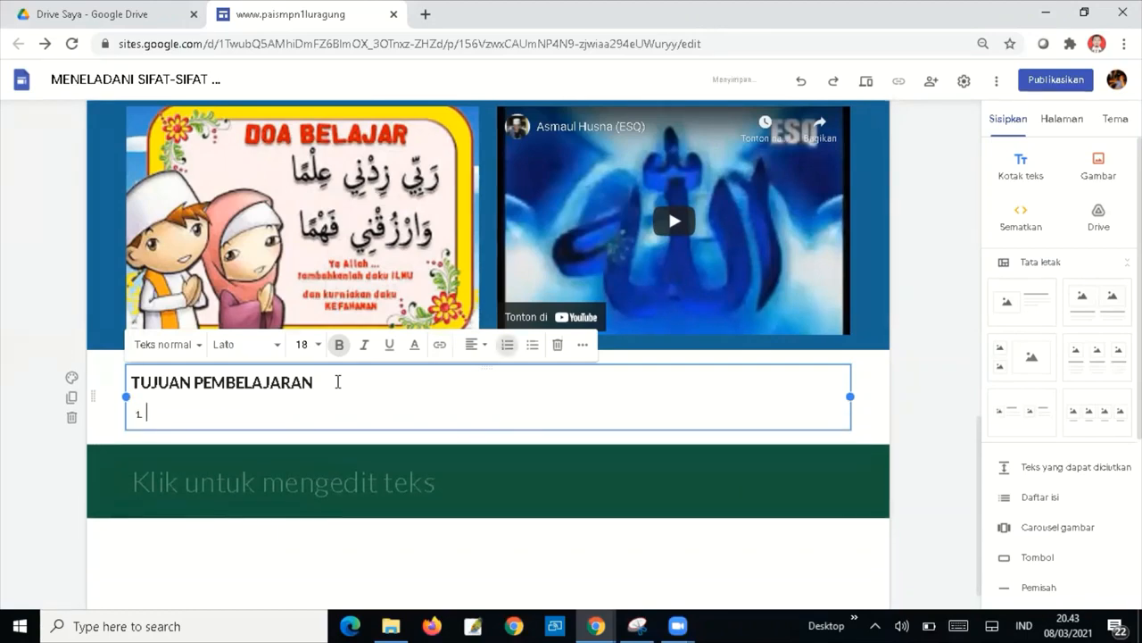
type("Menjelaskan P")
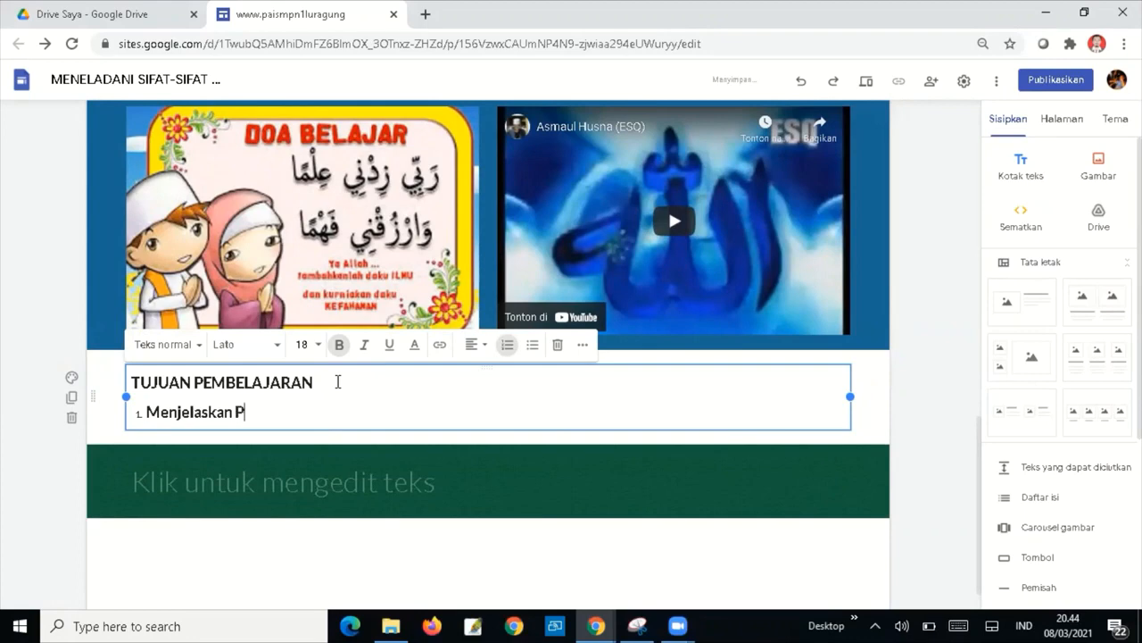
type("engertian")
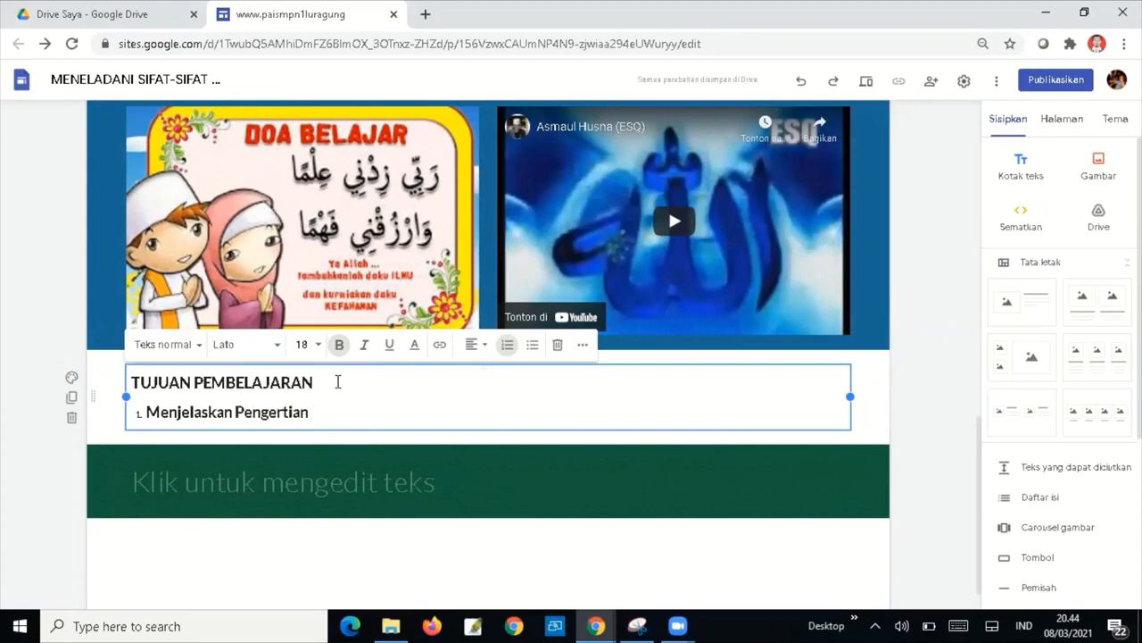
type(" beriam")
key("BackSpace")
key("BackSpace")
type("man kepada Rasul ")
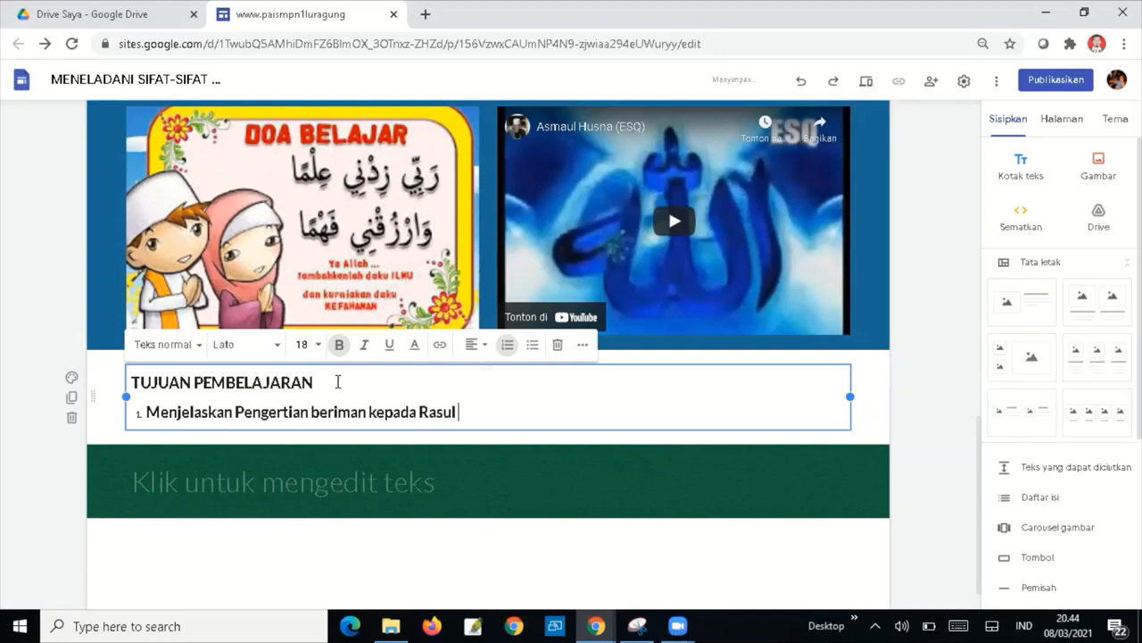
type("Allah SWT")
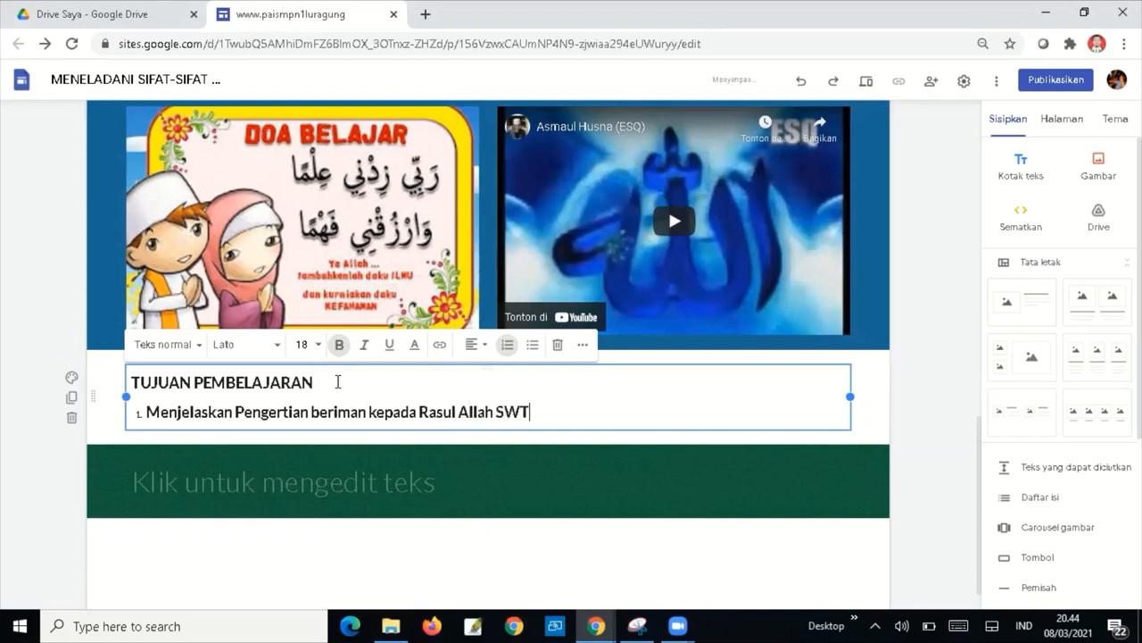
type(".")
key("Return")
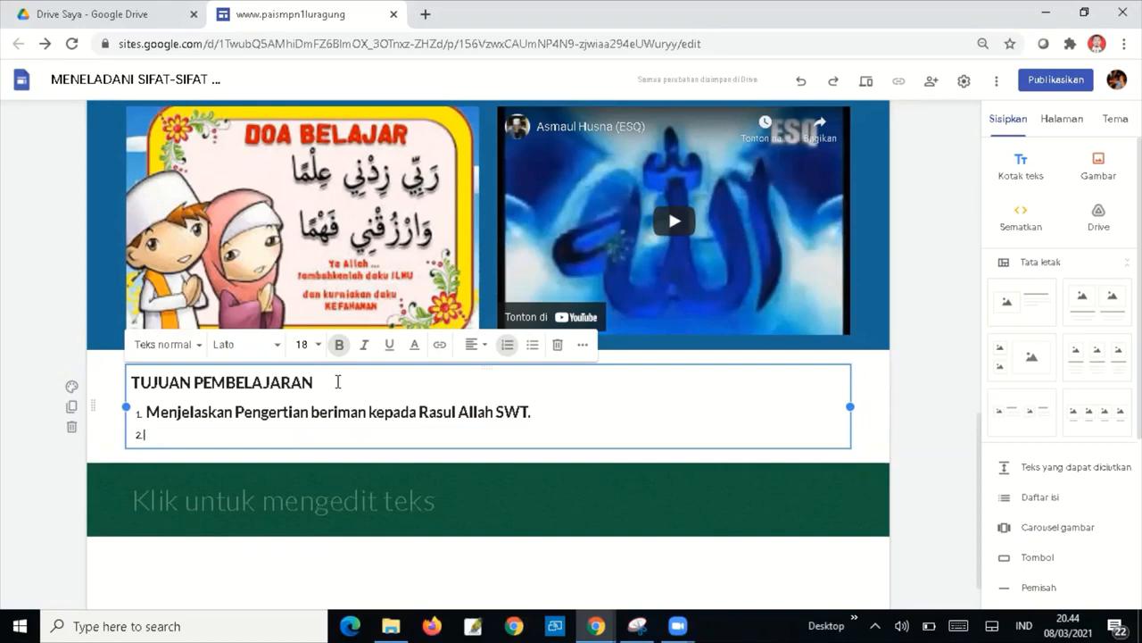
type("Menyebut")
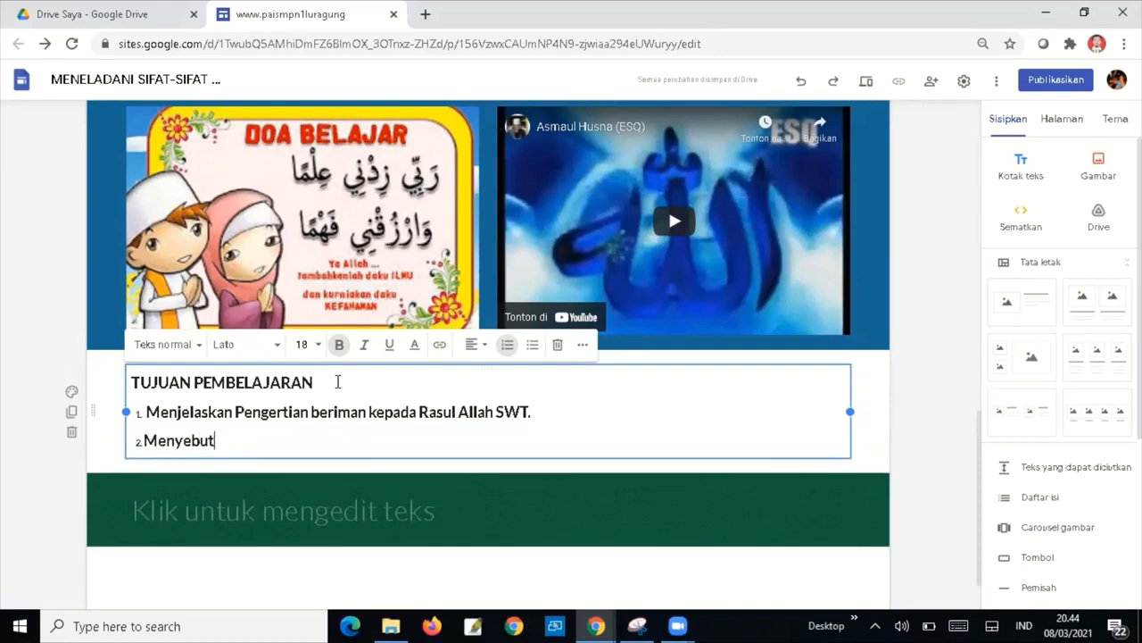
type("kan Nam")
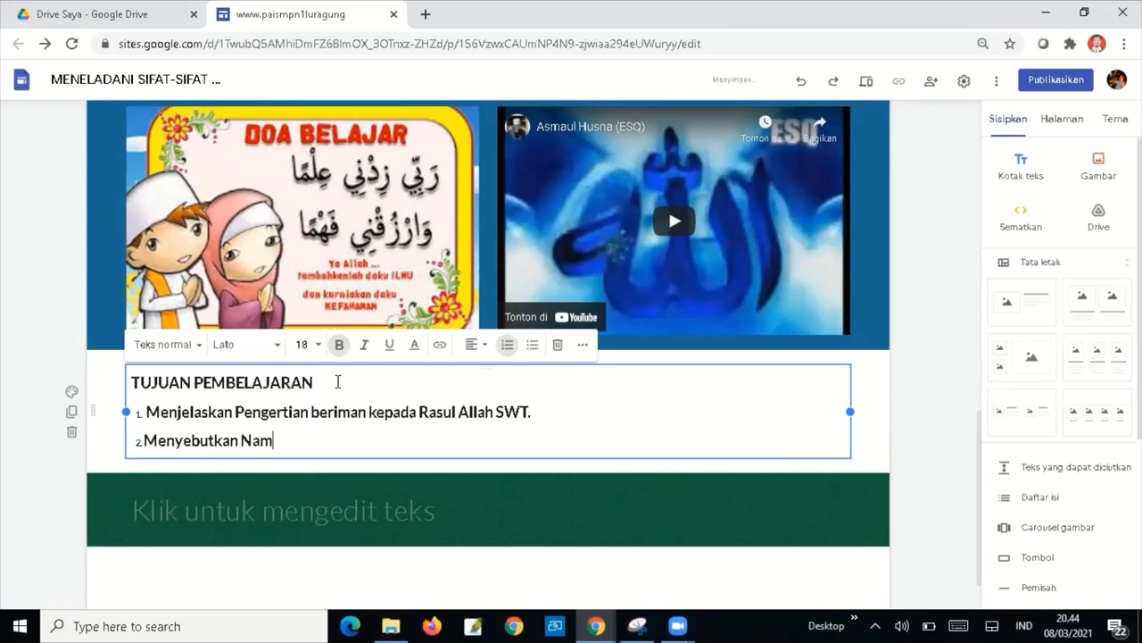
type("a dan")
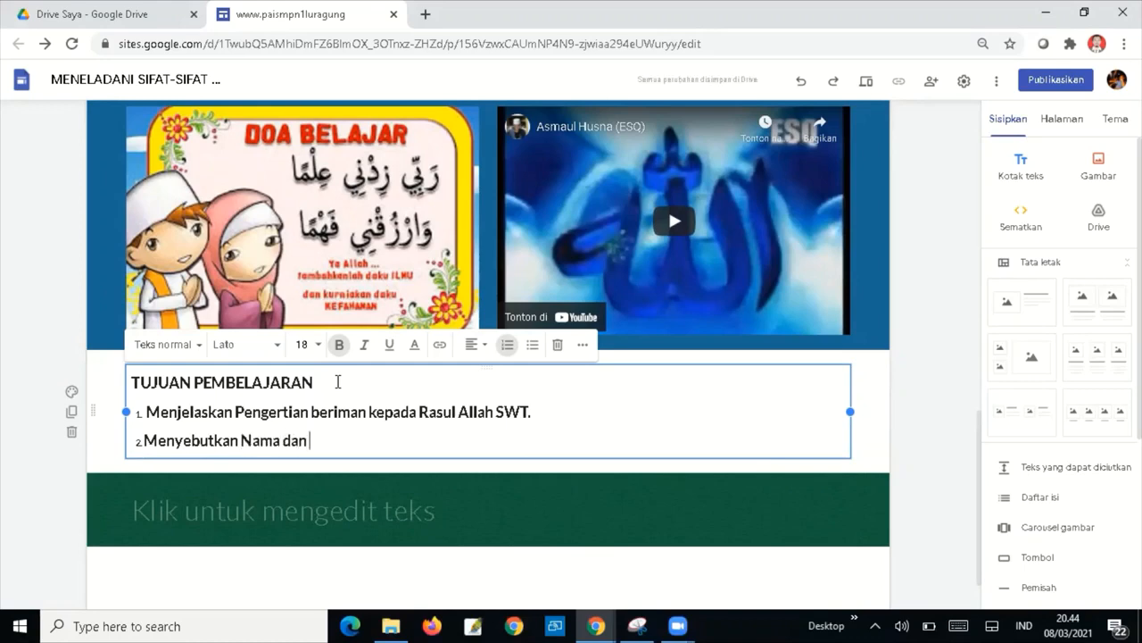
type(" sifat R")
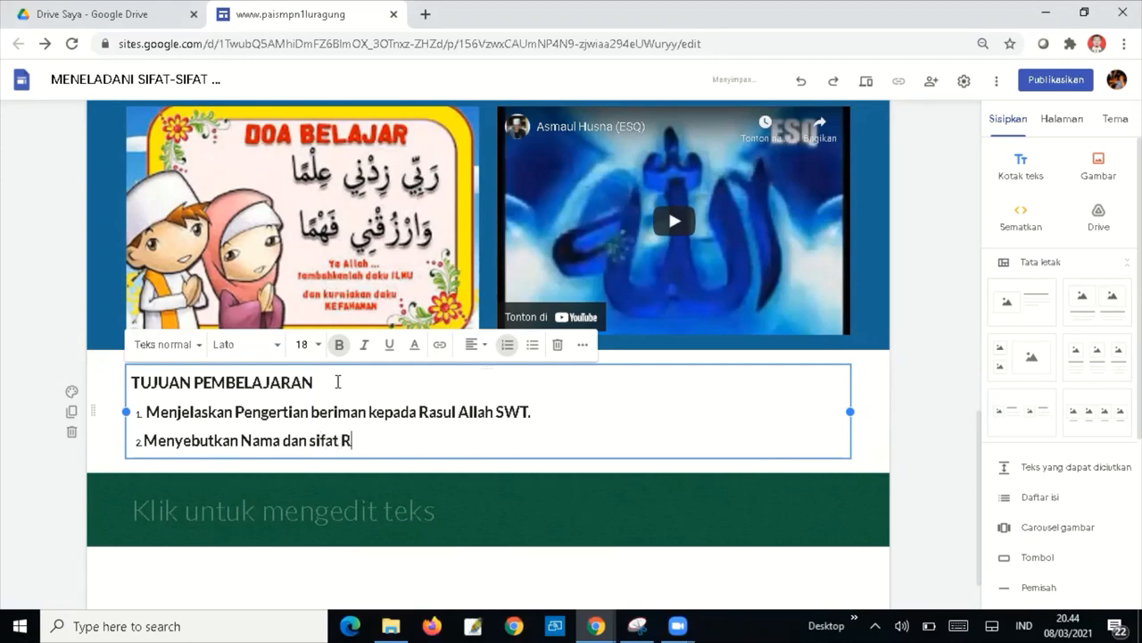
type("asul Allah SWT")
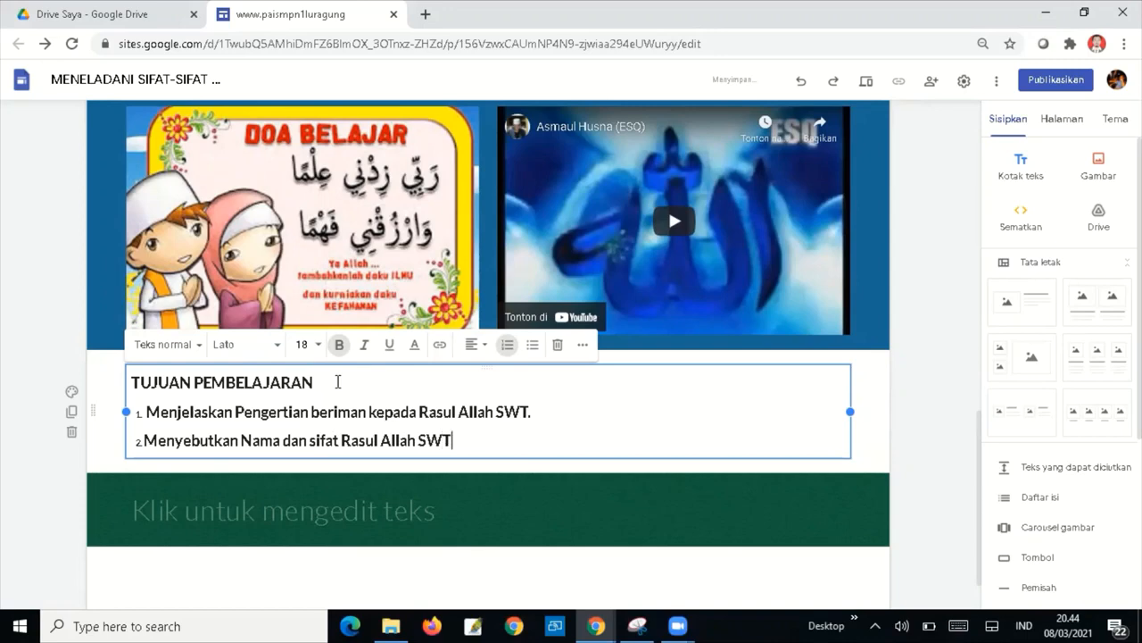
Add objectives 'Meneladani sifat-sifat Rasul Allah SWT.' and 'Hikmah beriman kepada Rasul Allah SWT'.
key("Return")
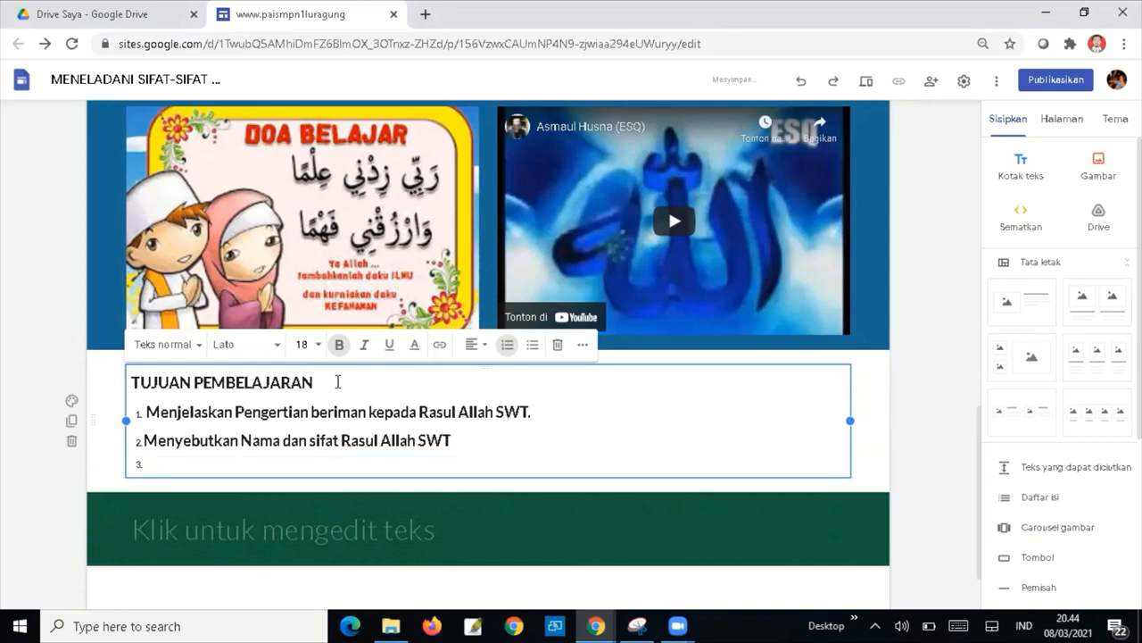
type("Me")
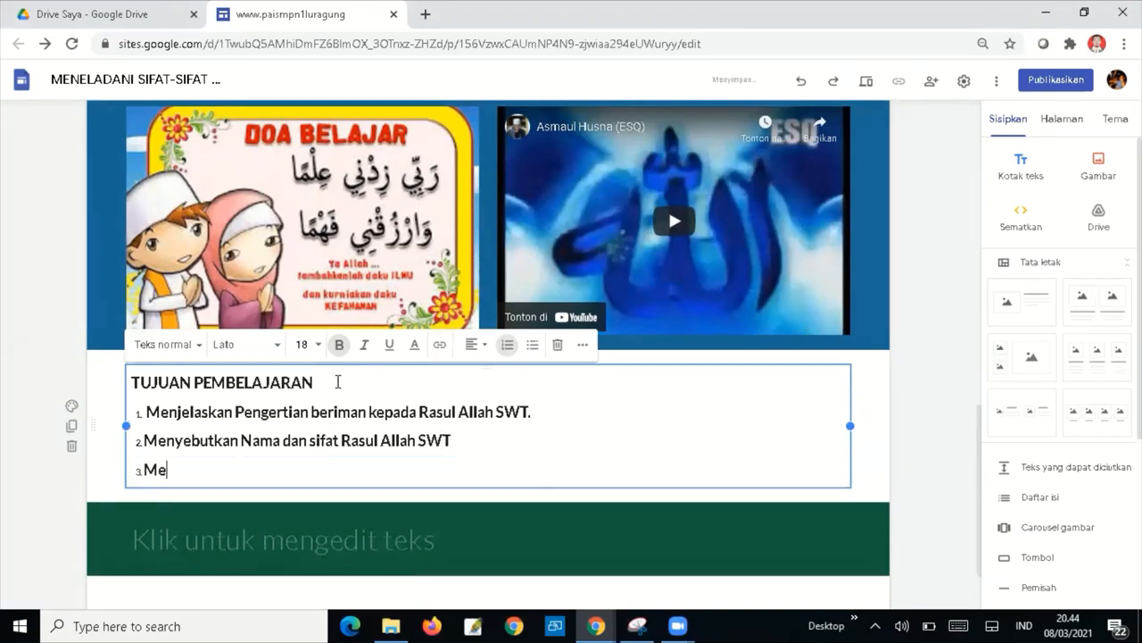
type("neladani S")
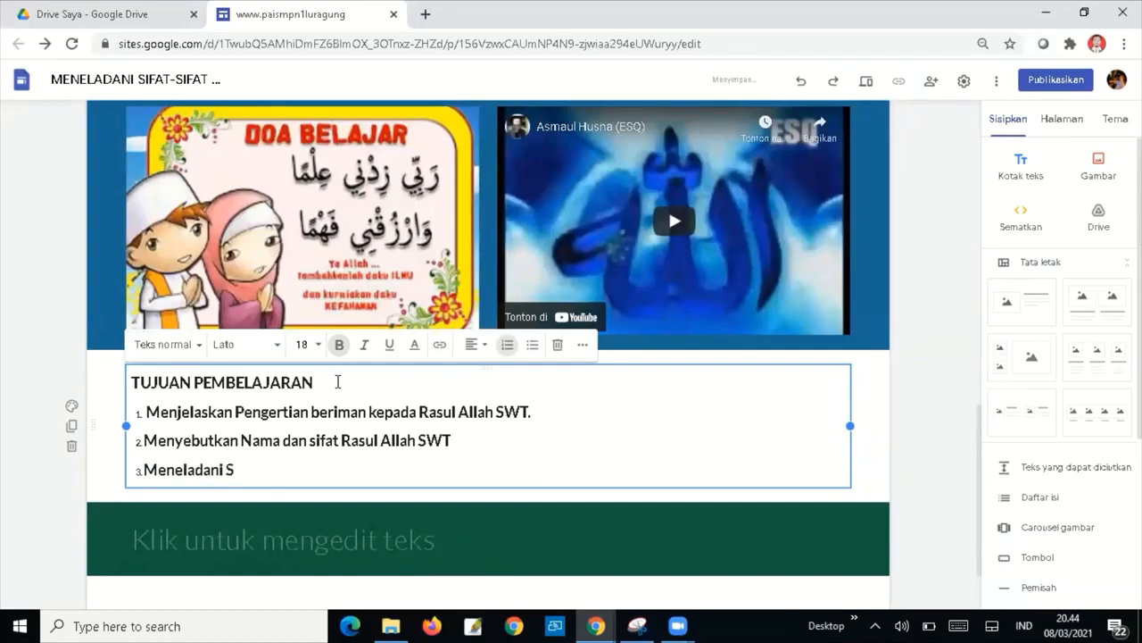
key("BackSpace")
type("sifat-sifat")
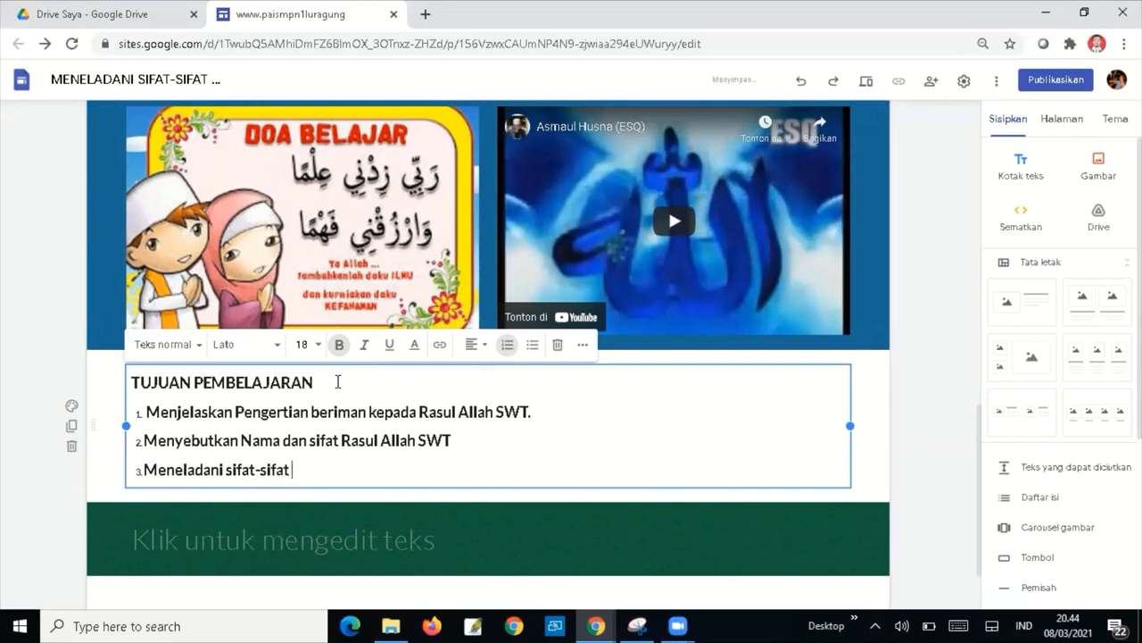
type(" Rasul Allah SWT")
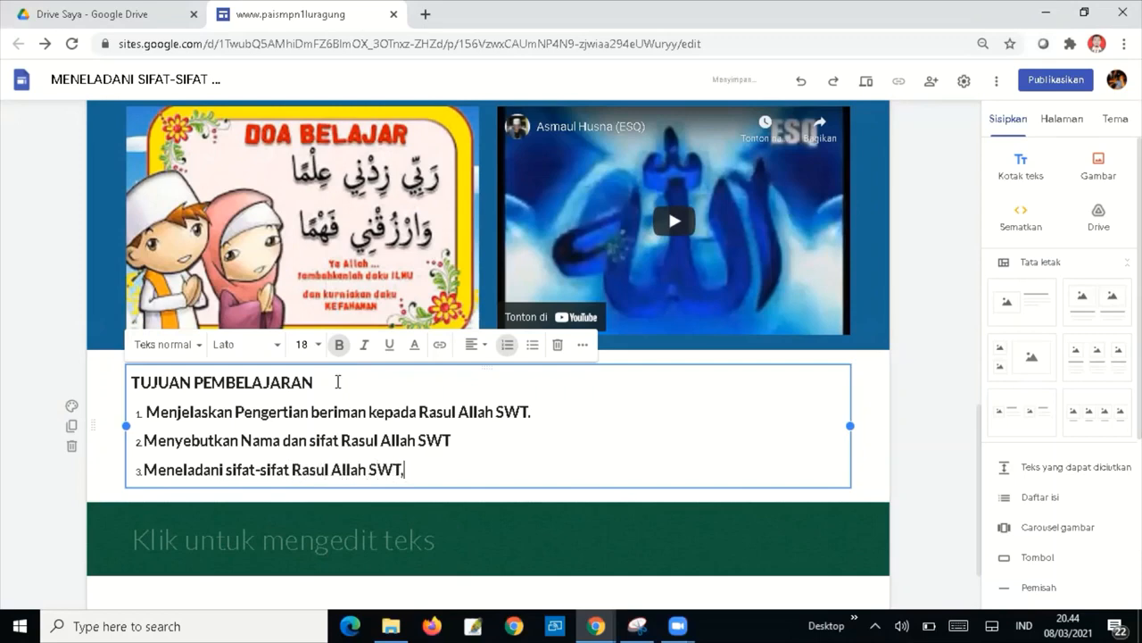
type(".")
key("Return")
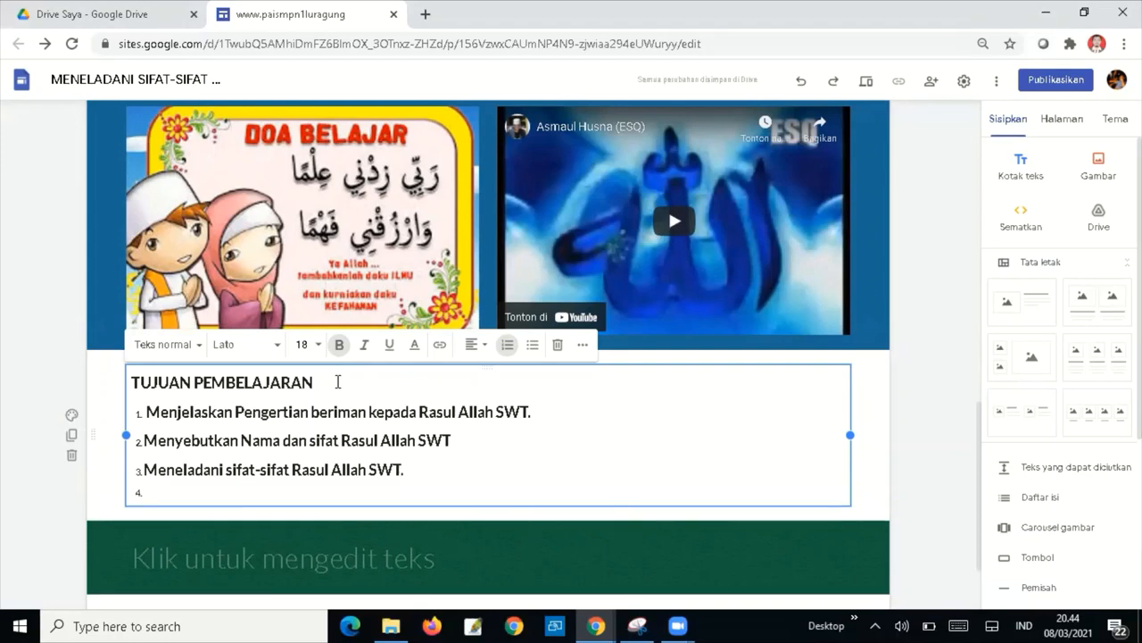
type("Hiukmah")
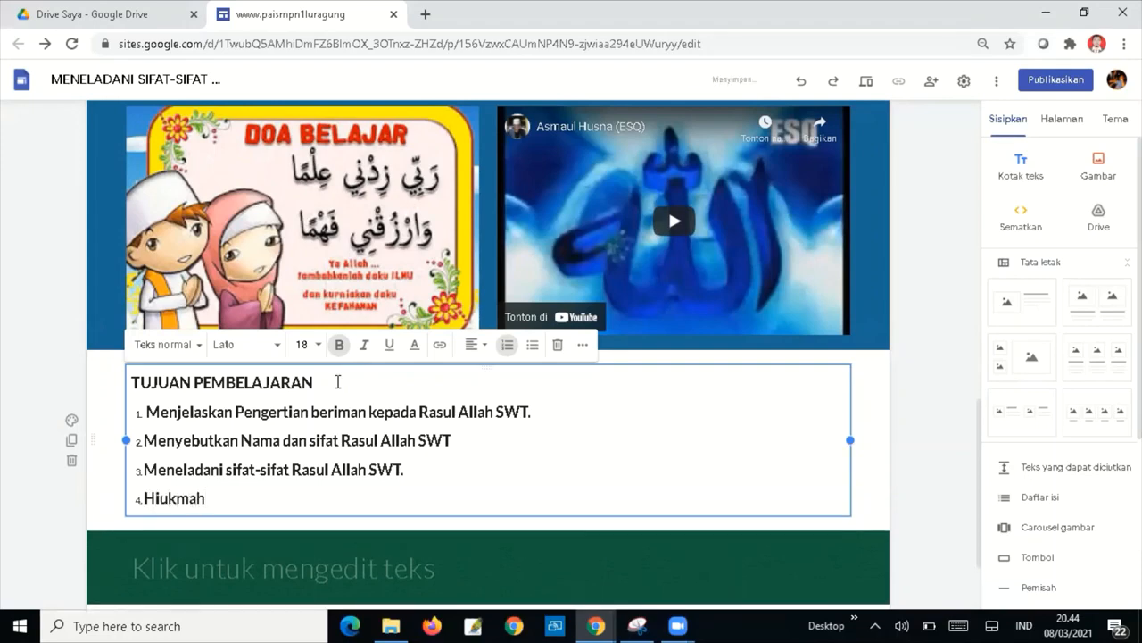
key("BackSpace")
key("BackSpace")
key("BackSpace")
key("BackSpace")
key("BackSpace")
type("kmah")
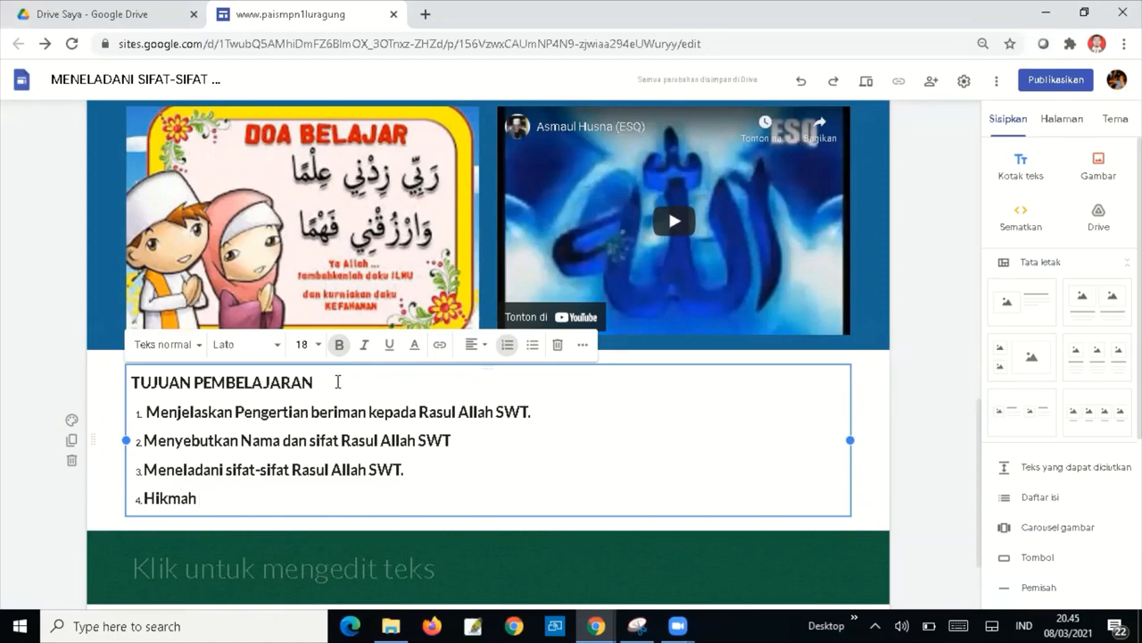
type(" beriman")
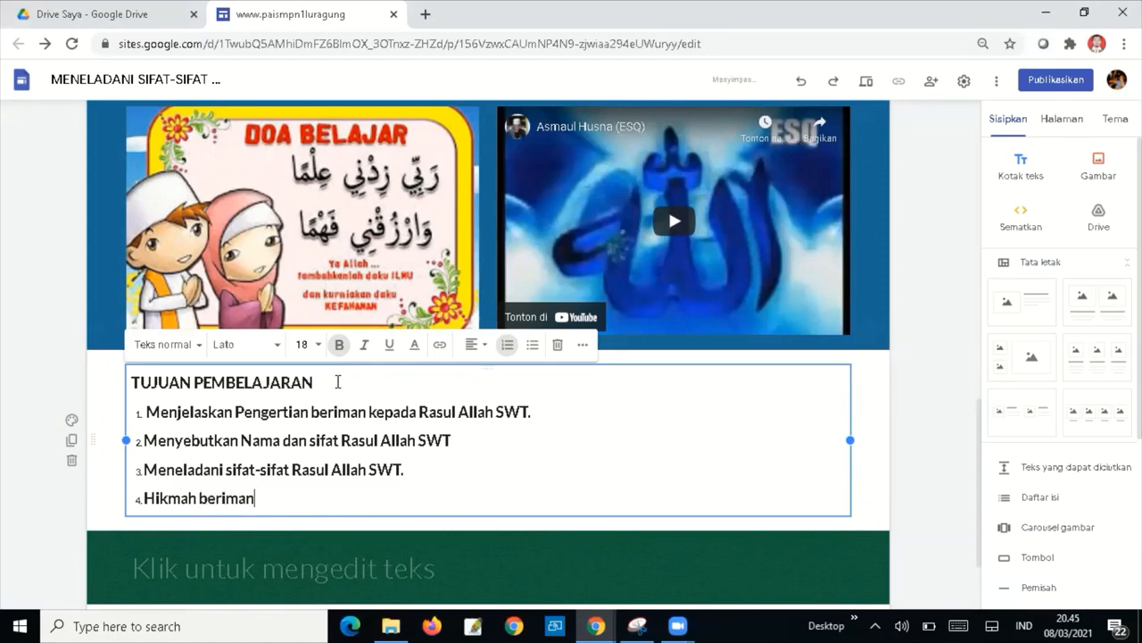
type(" kepada Rasu")
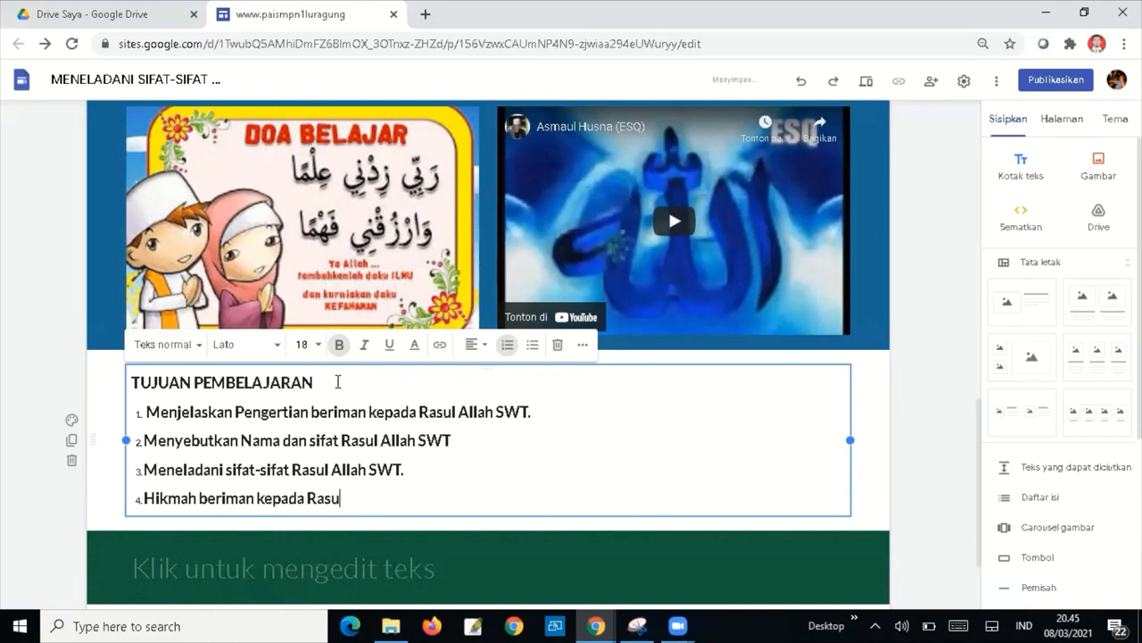
type("l Allah SWT")
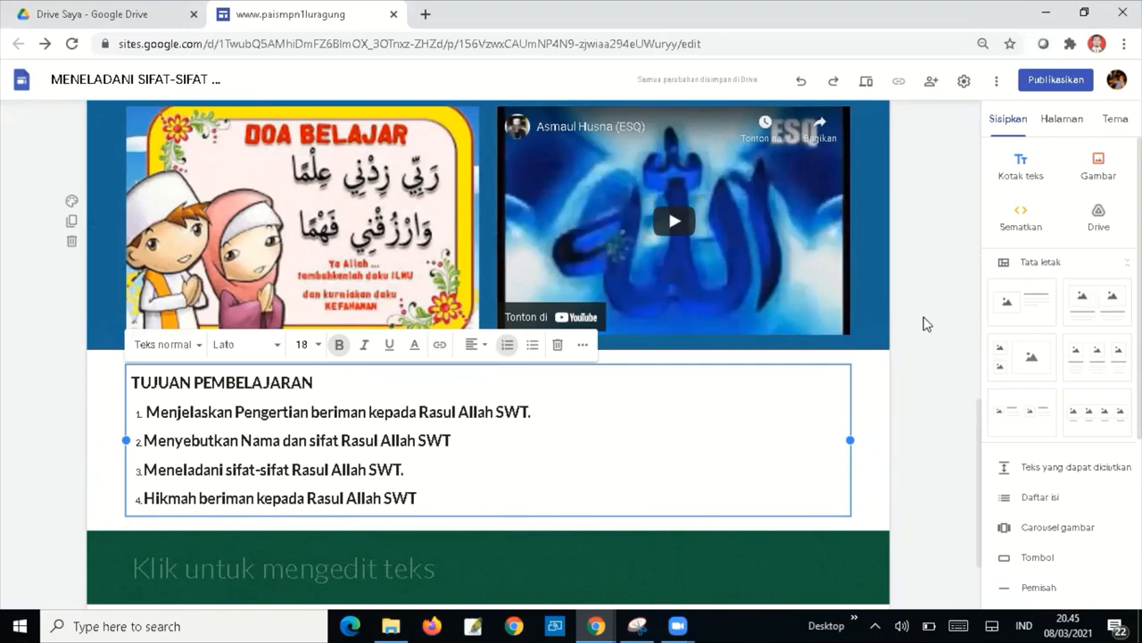
left_click(928, 425)
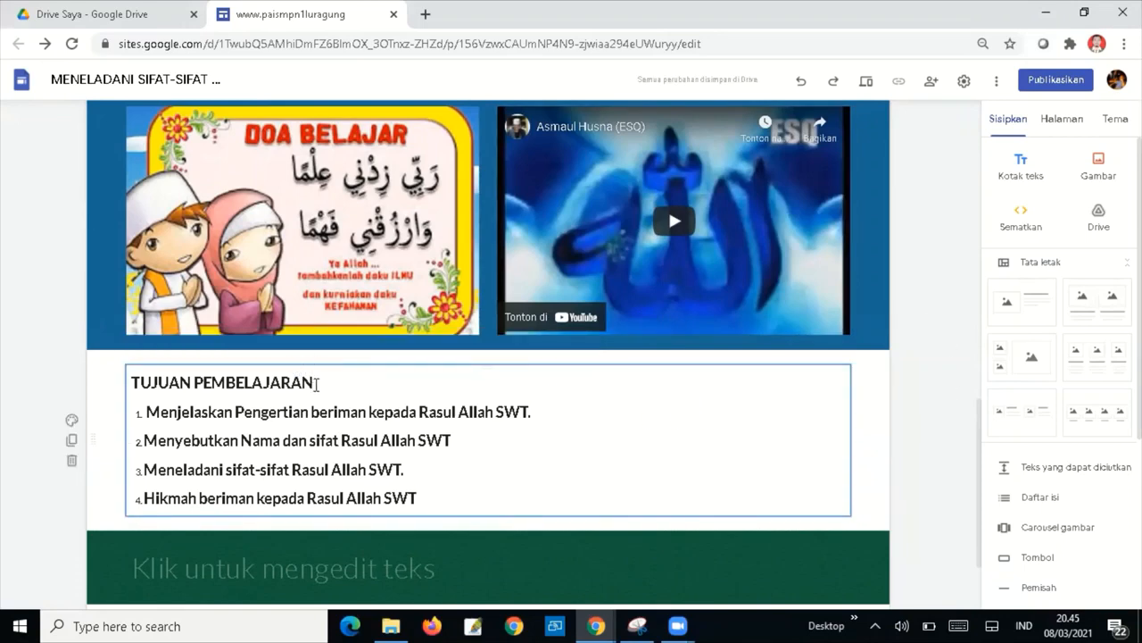
Unbold the four objectives and give their section the light grey Penekanan 1 background.
left_click_drag(428, 498, 143, 420)
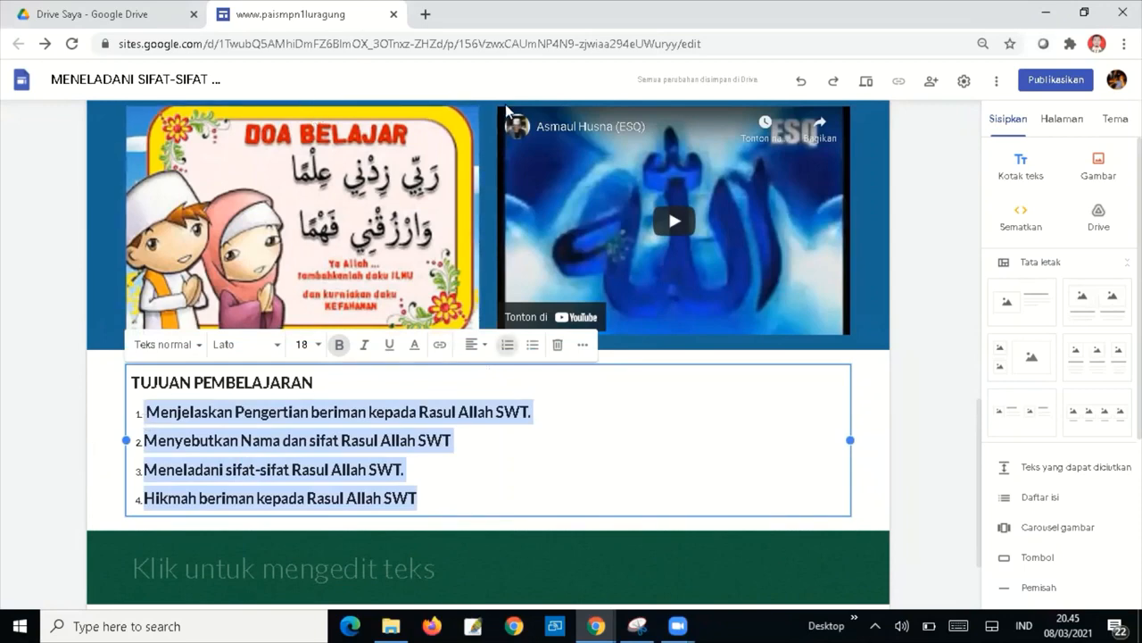
left_click(338, 347)
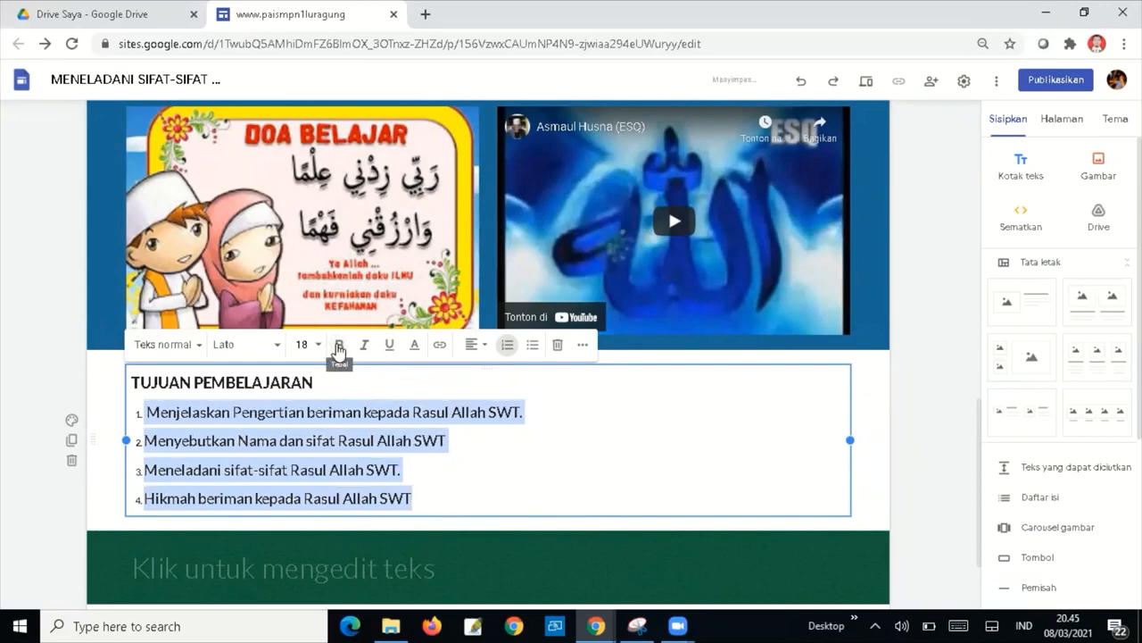
left_click(71, 420)
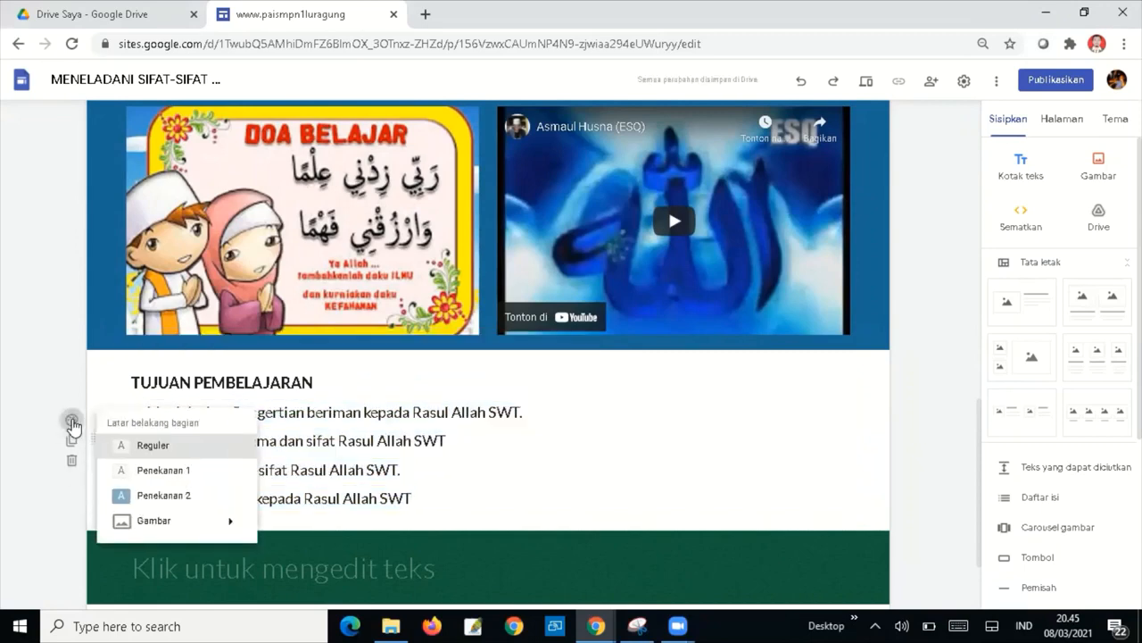
left_click(175, 480)
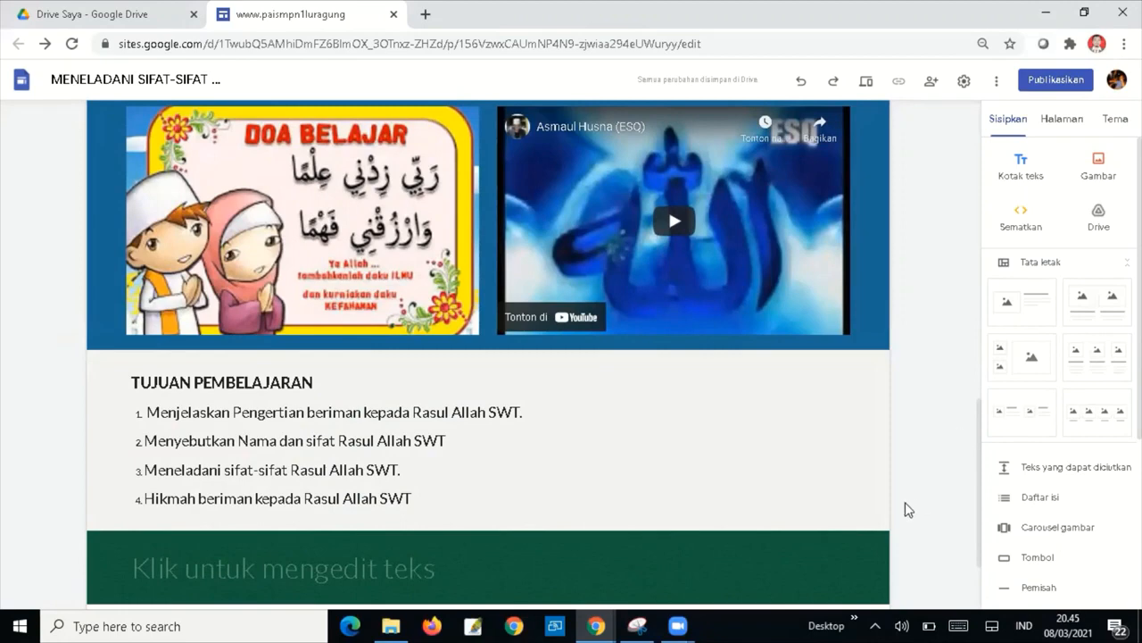
left_click(818, 501)
Title the empty green band PETA KONSEP and duplicate that section.
left_click(466, 572)
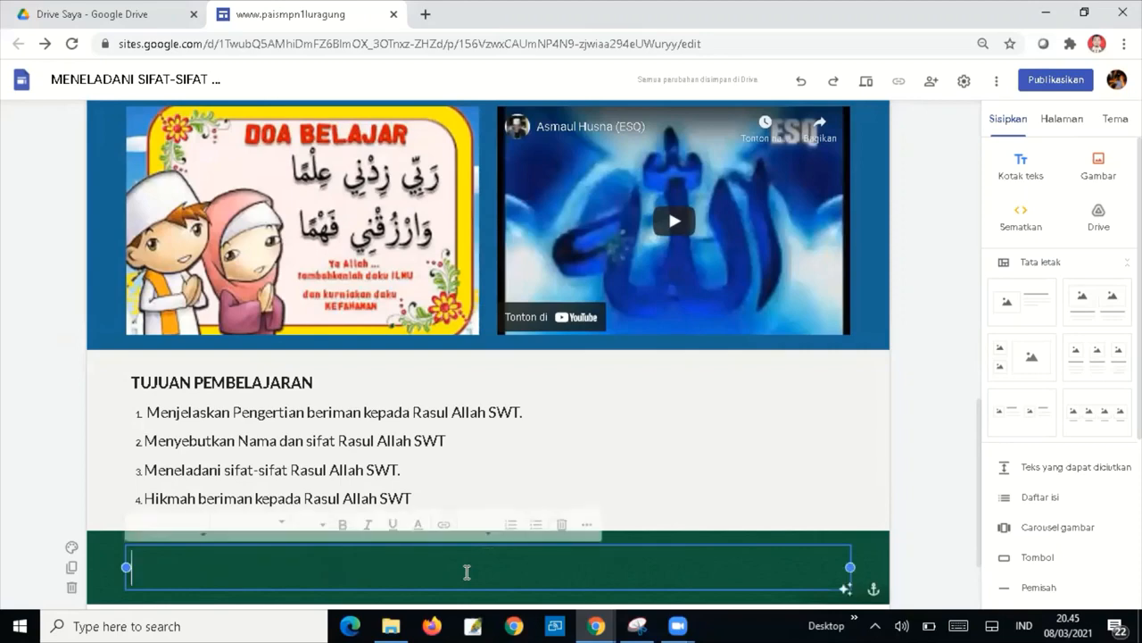
type("P")
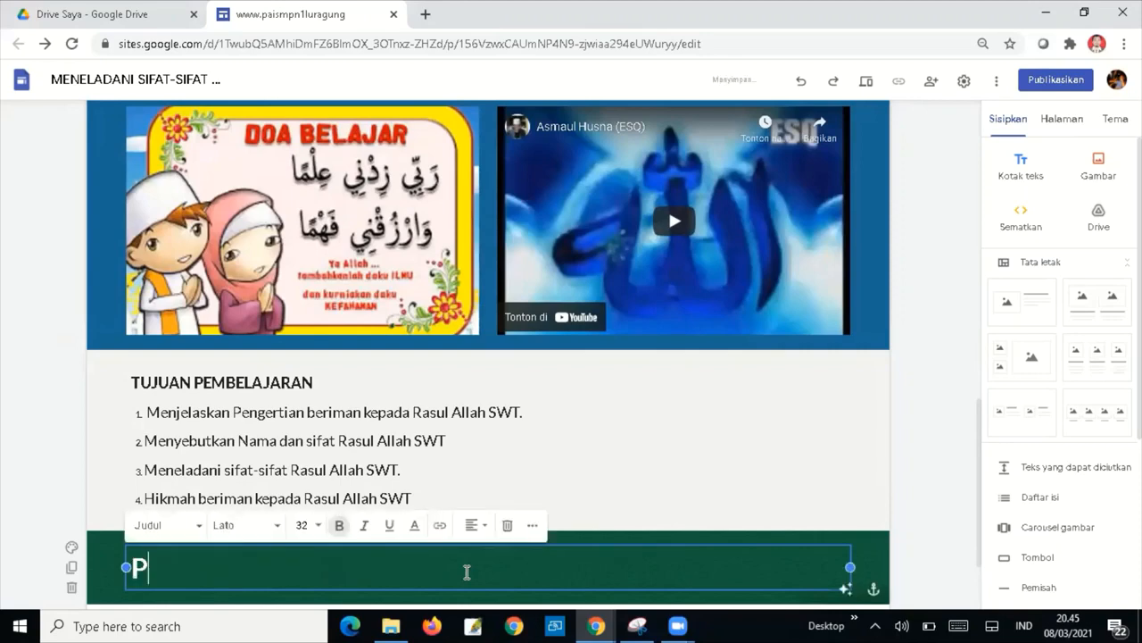
type("ETA ")
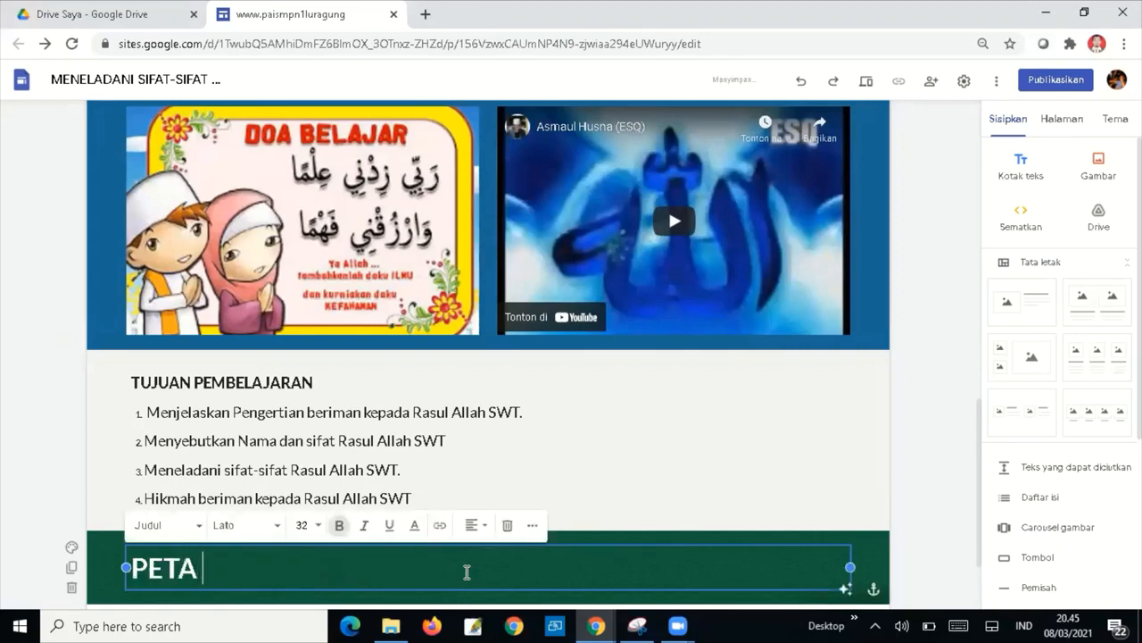
type("KONSE")
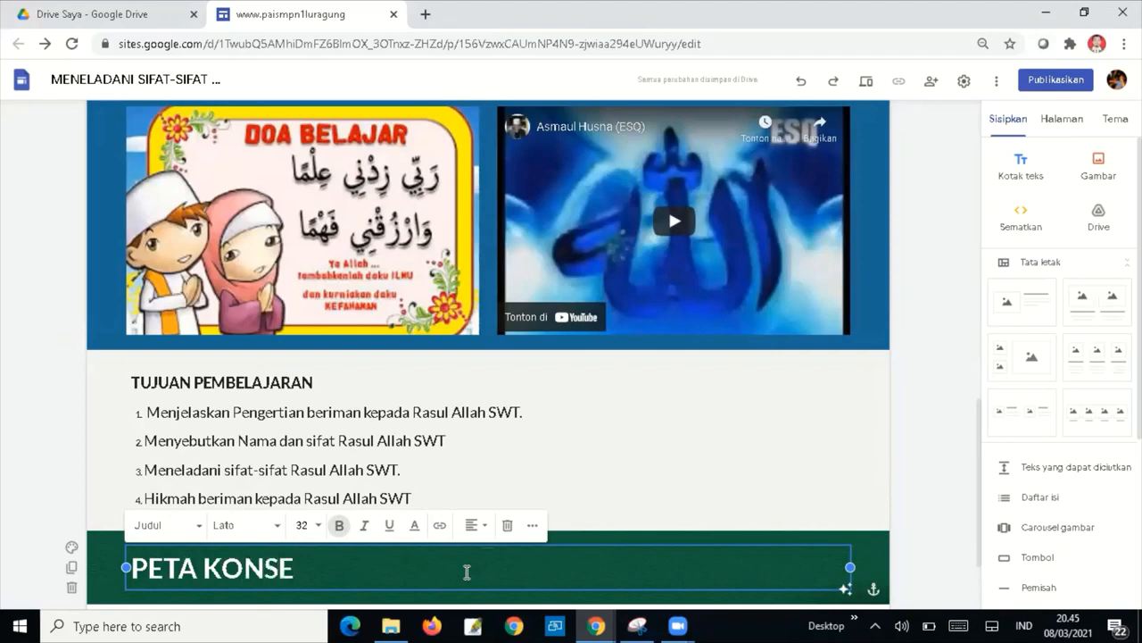
type("P")
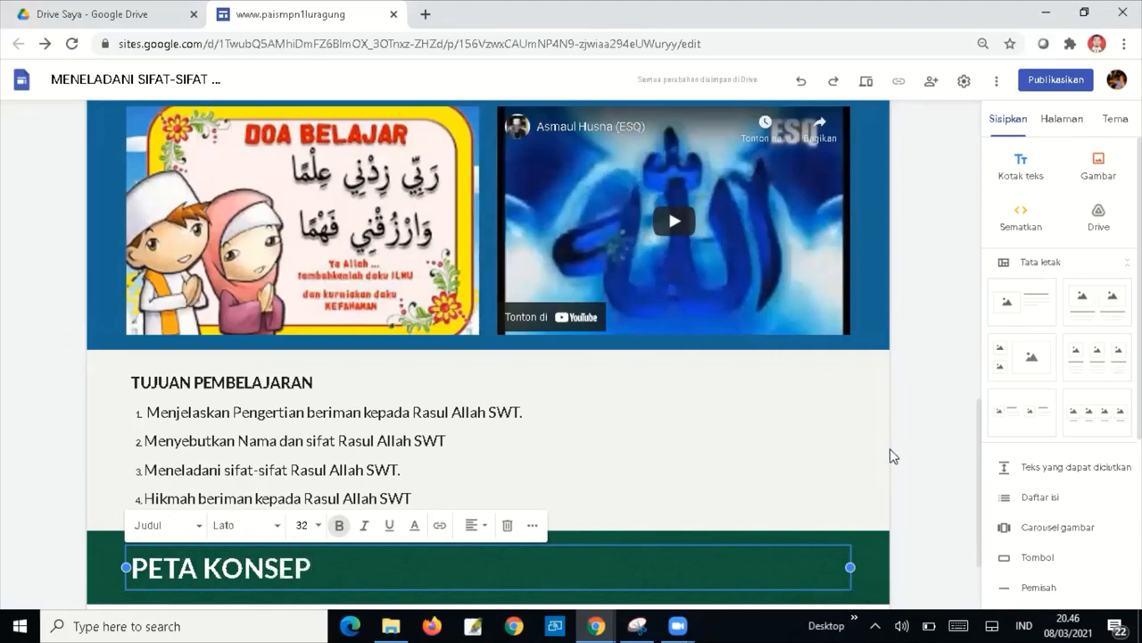
left_click(448, 386)
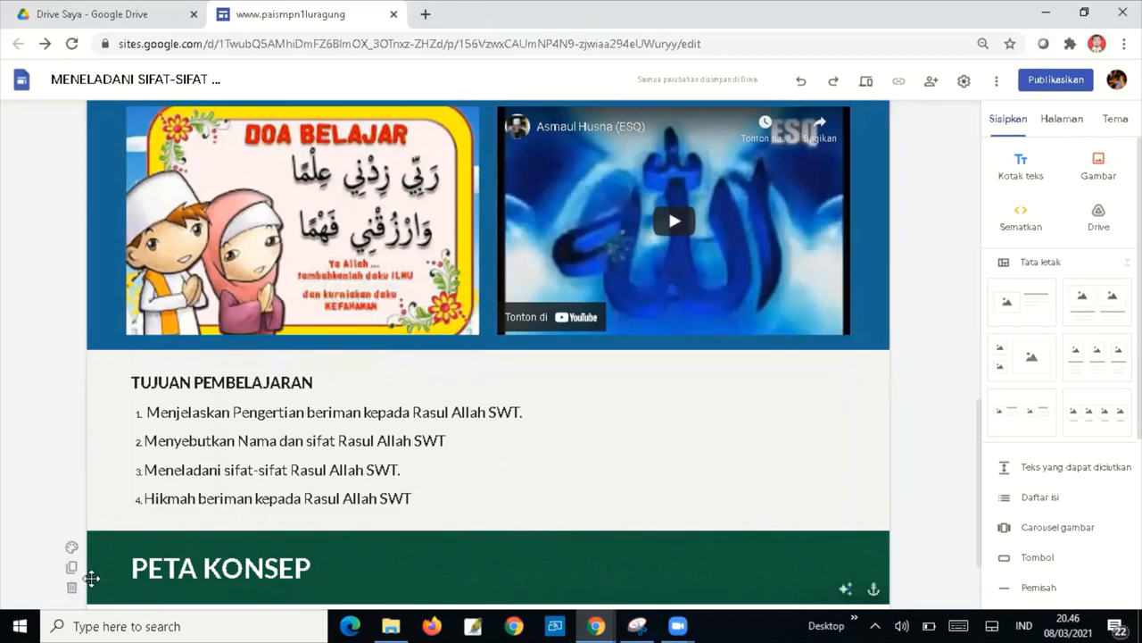
left_click(72, 569)
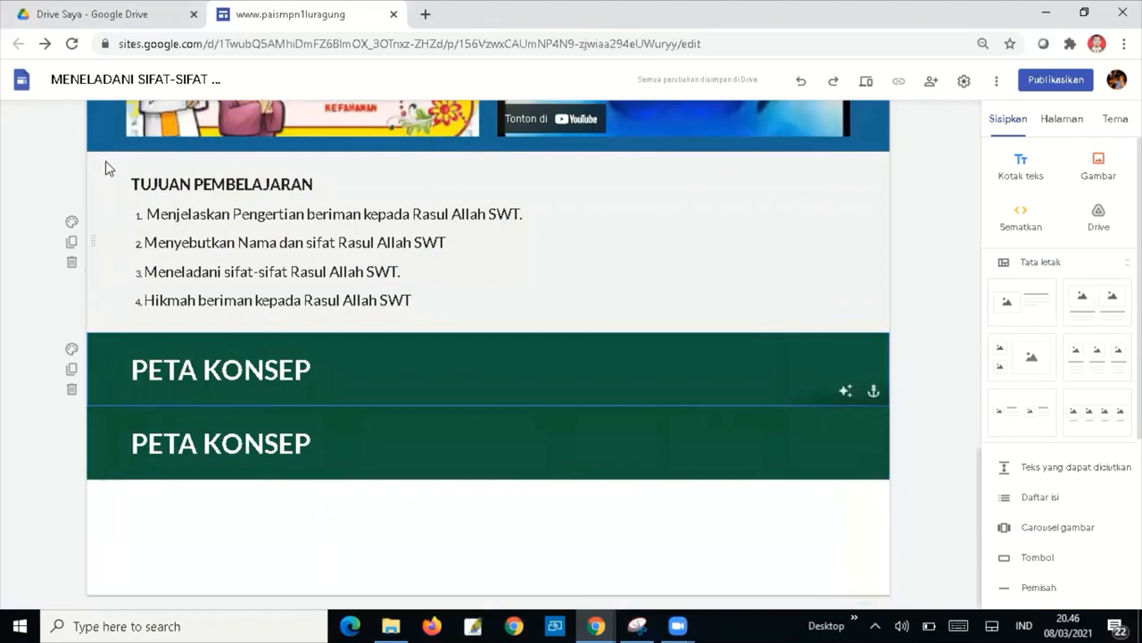
Move the PETA KONSEP copy above the objectives and replace its heading with TUJUAN PEMBELAJARAN.
left_click_drag(98, 372, 98, 193)
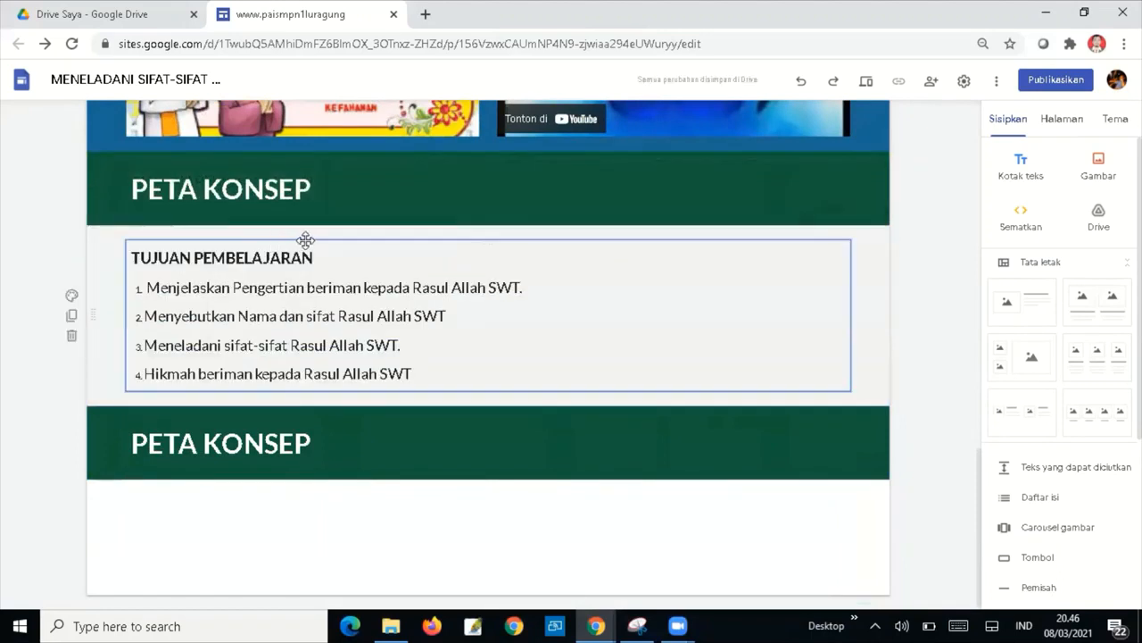
left_click_drag(319, 255, 128, 250)
left_click(122, 256)
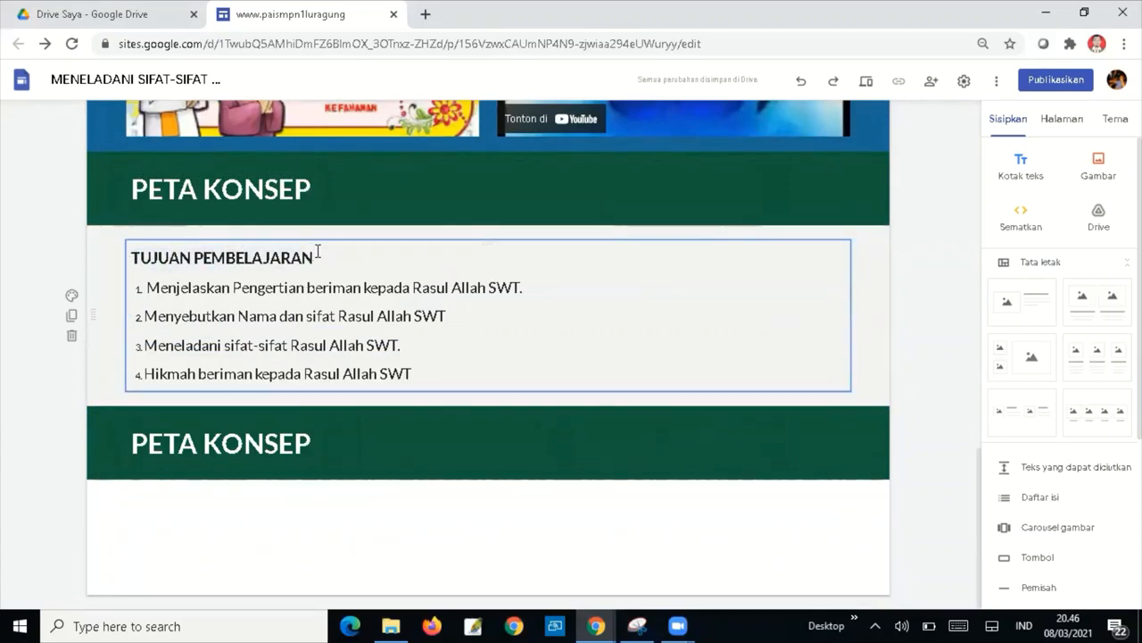
left_click_drag(318, 253, 117, 264)
key("ctrl+c")
left_click(117, 266)
left_click_drag(321, 258, 140, 253)
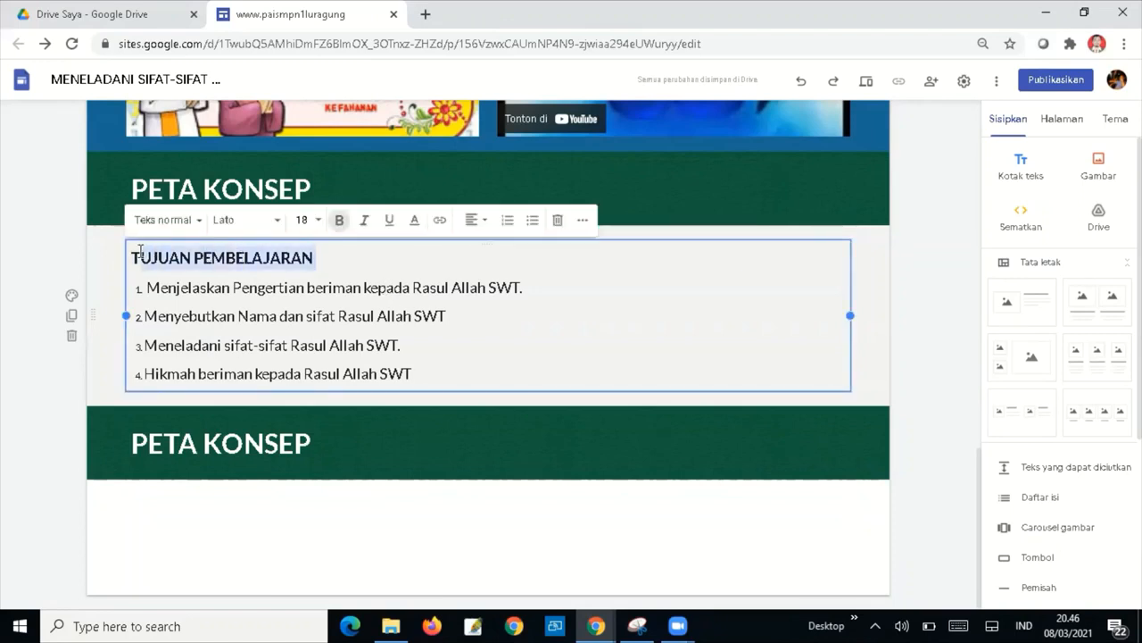
key("BackSpace")
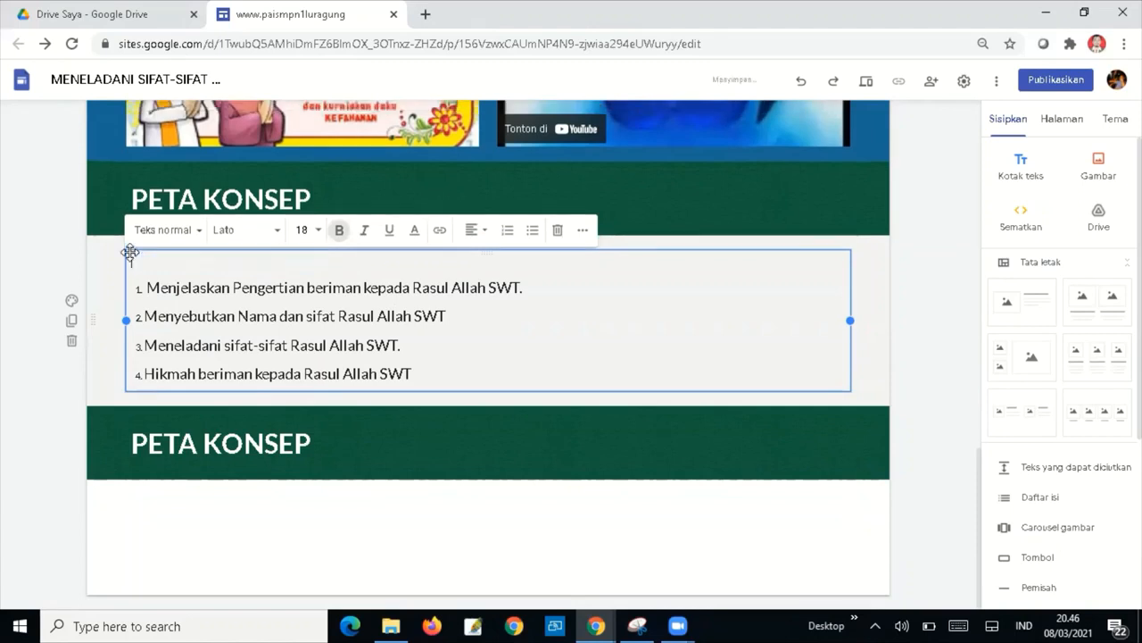
left_click_drag(307, 196, 128, 198)
key("ctrl+v")
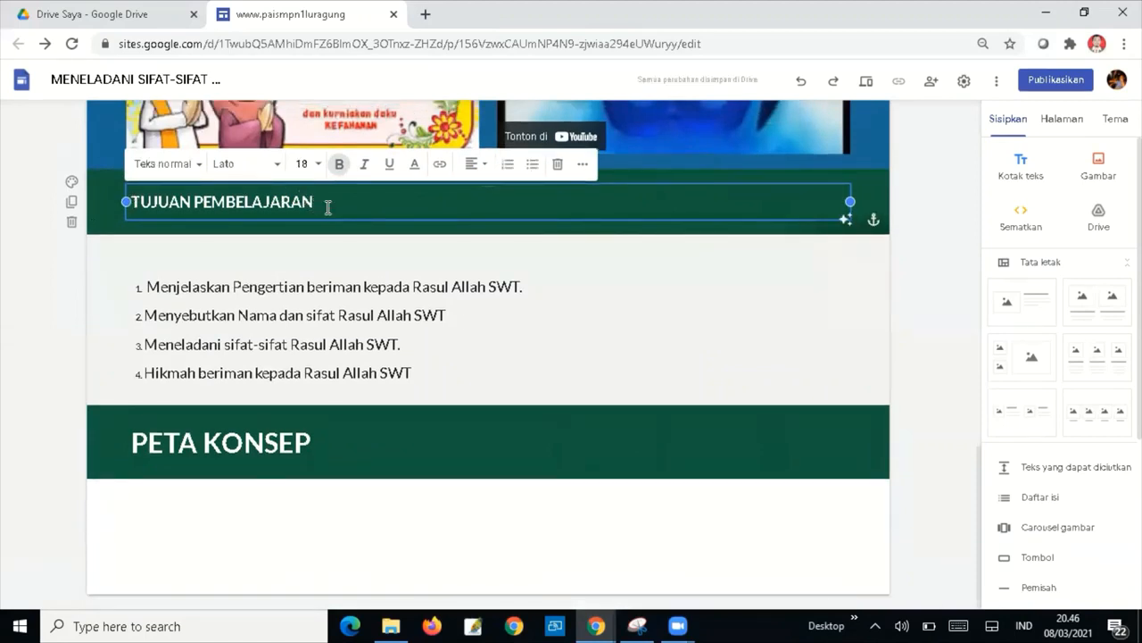
Format the TUJUAN PEMBELAJARAN heading as a bold Judul title at size 32.
left_click_drag(329, 207, 142, 210)
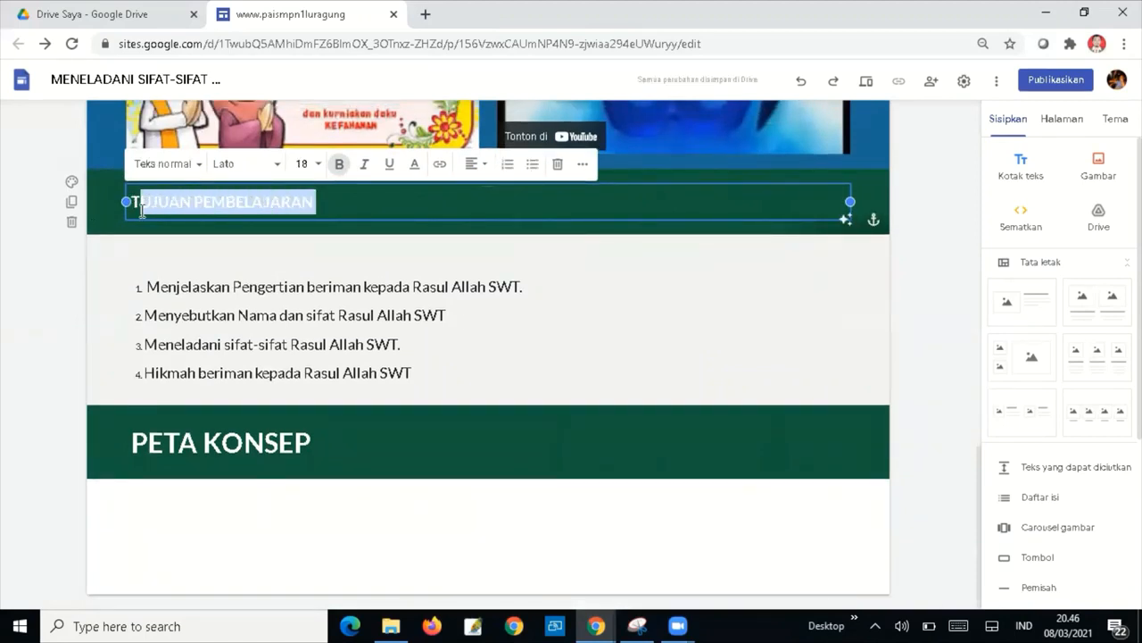
left_click(199, 166)
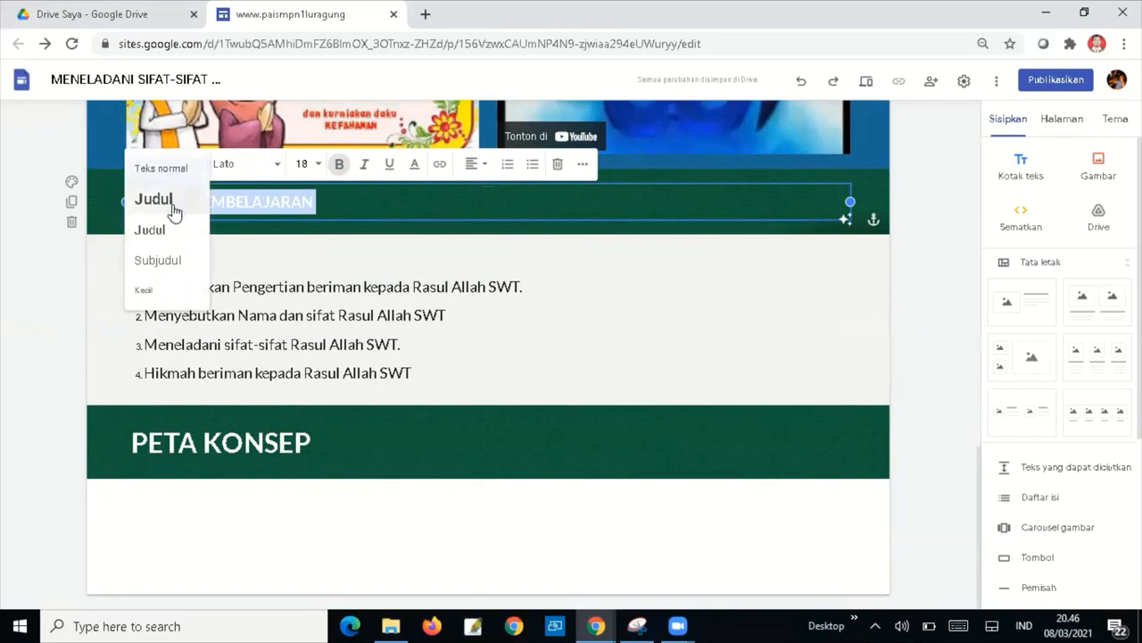
left_click(170, 205)
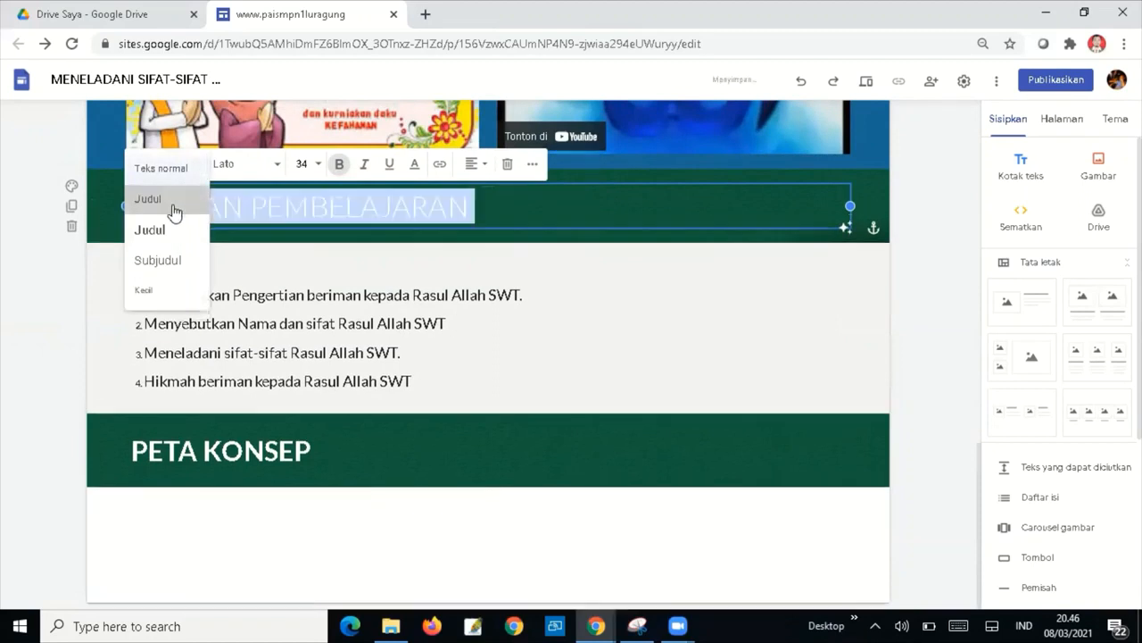
left_click(339, 164)
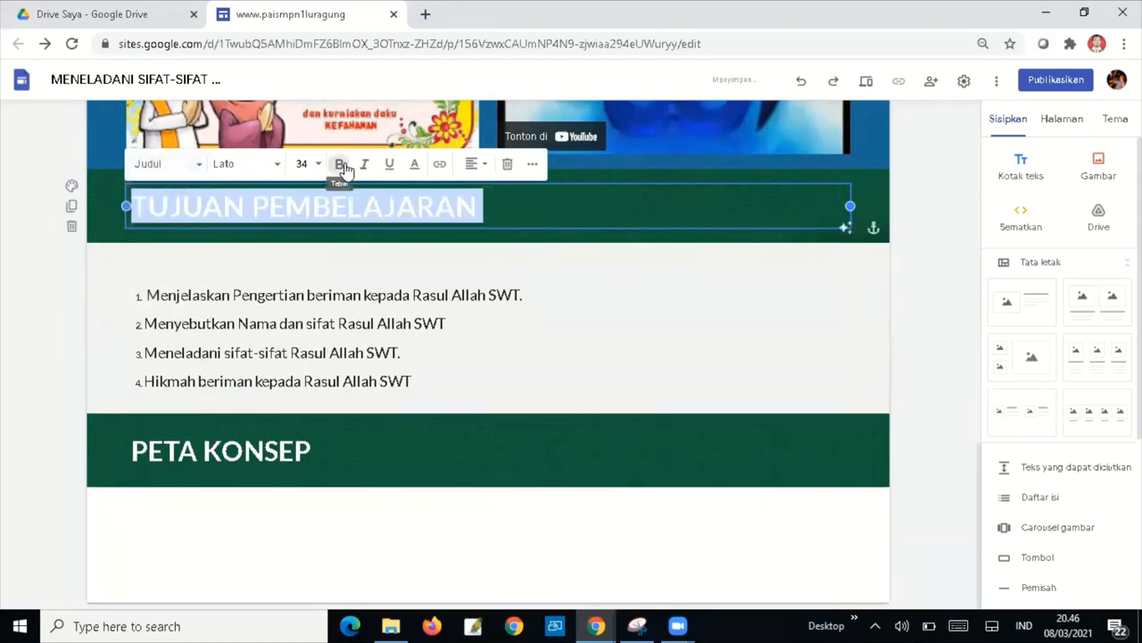
left_click(298, 450)
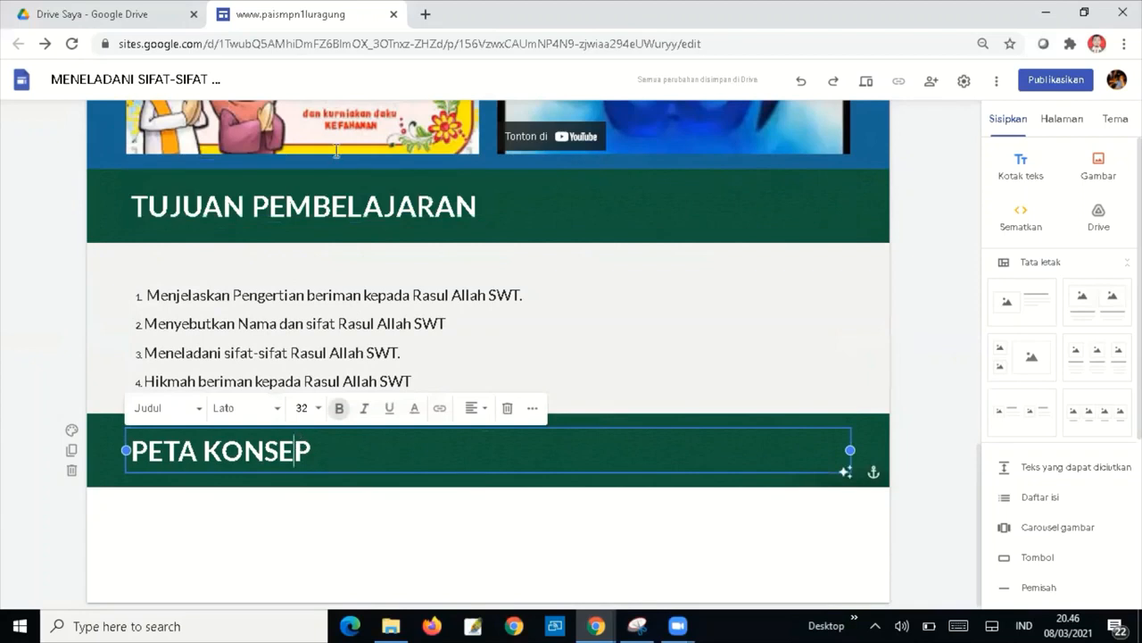
left_click(462, 204)
left_click_drag(474, 204, 66, 191)
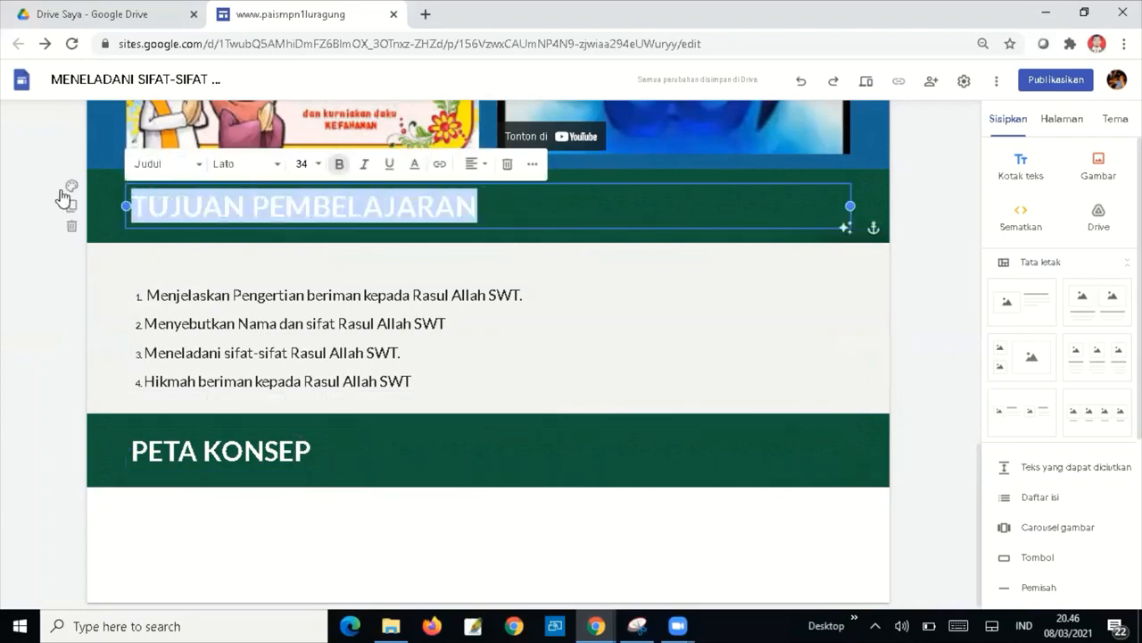
left_click(66, 191)
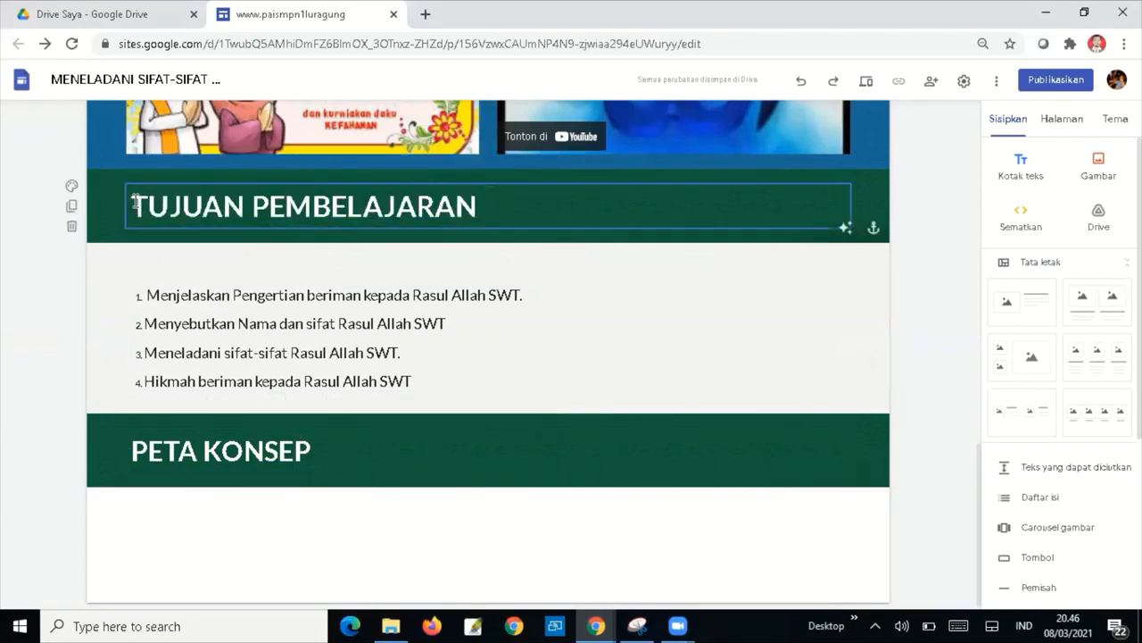
left_click_drag(133, 206, 481, 220)
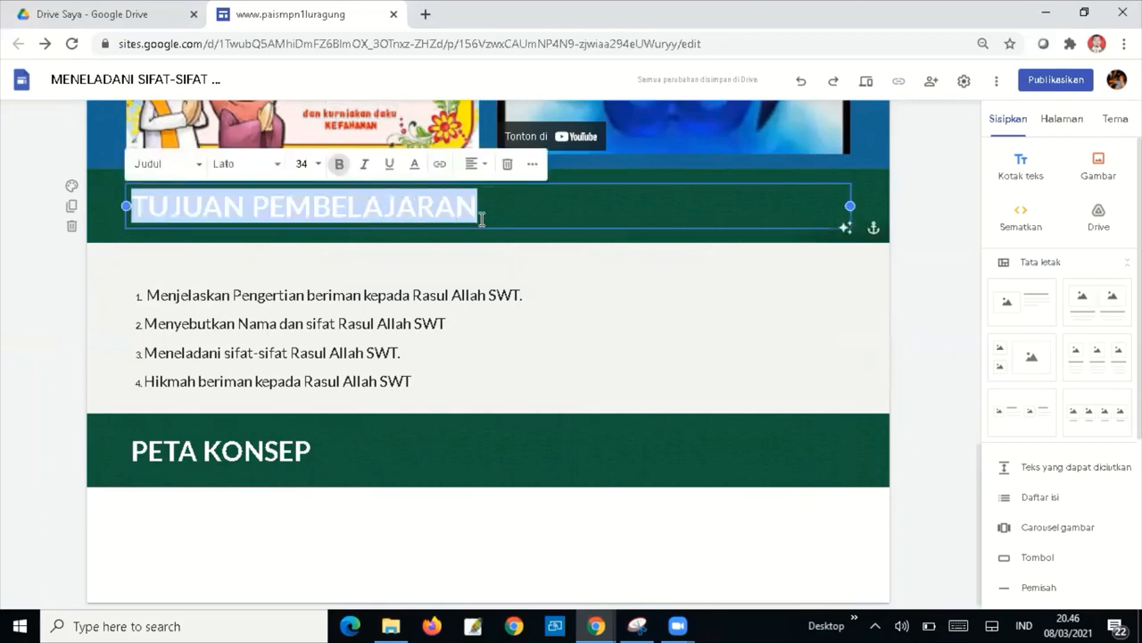
left_click(306, 165)
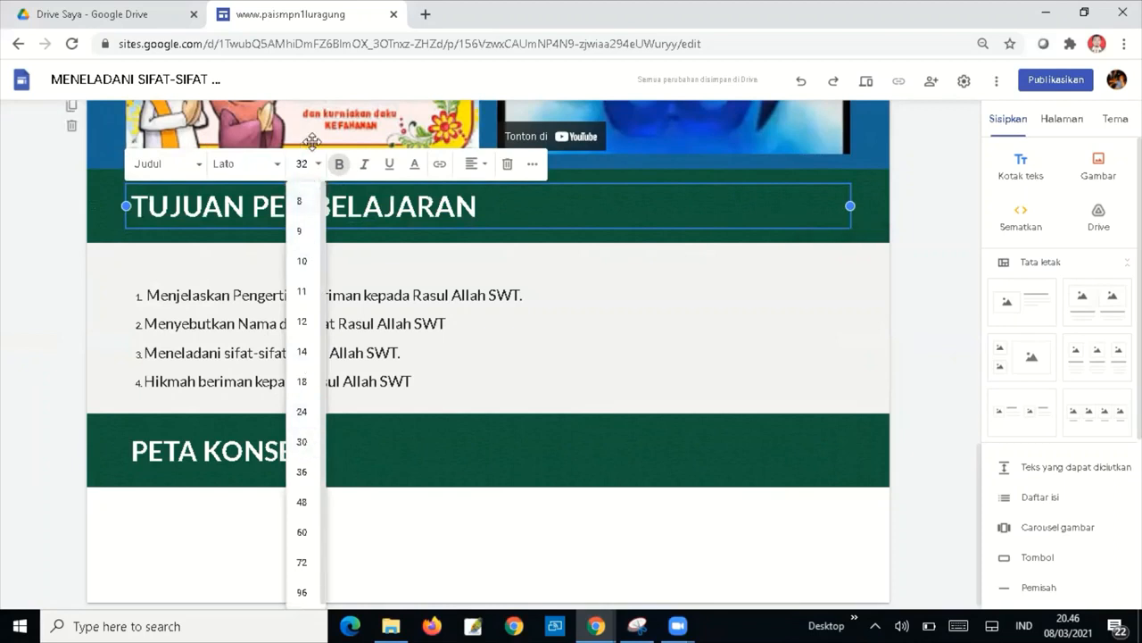
left_click(680, 382)
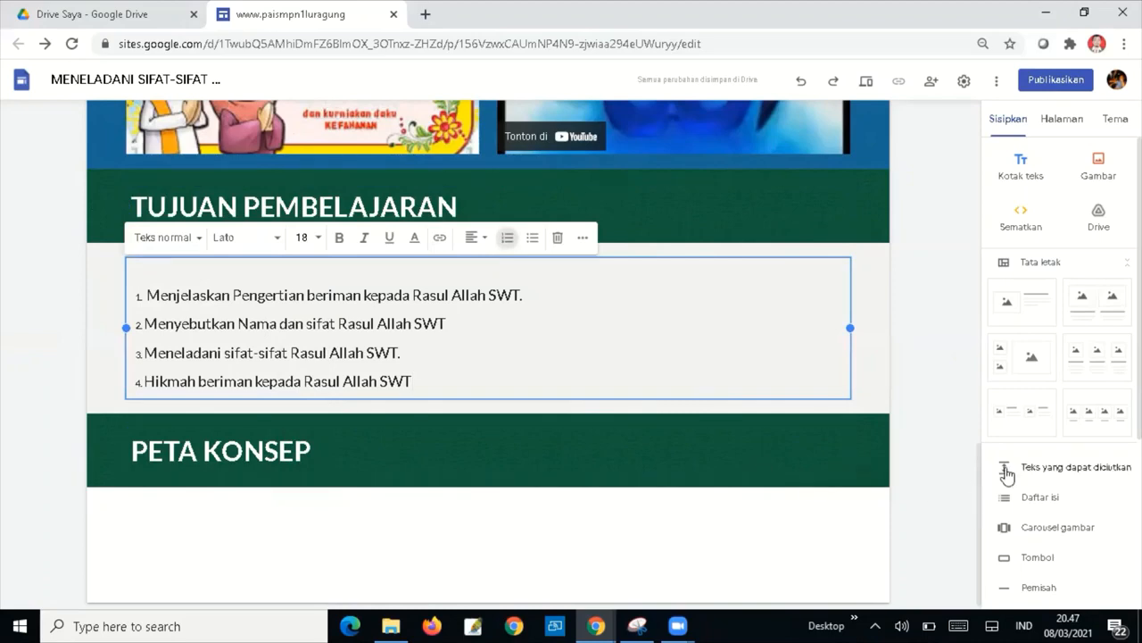
Delete the blank line above the first objective in the list box.
left_click_drag(980, 464, 960, 480)
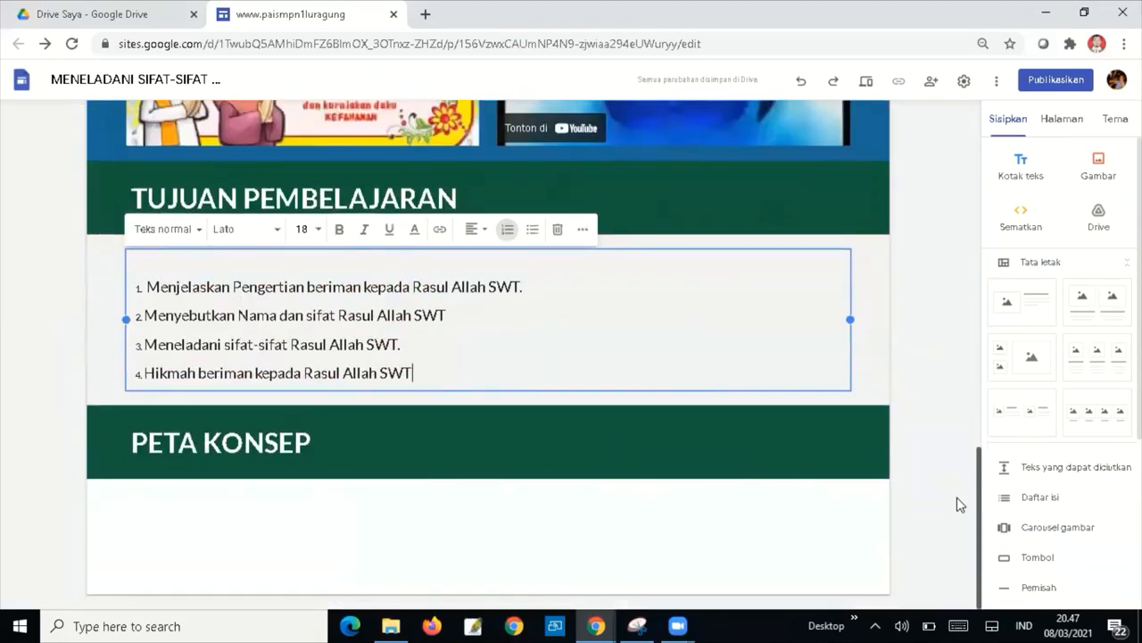
left_click(956, 532)
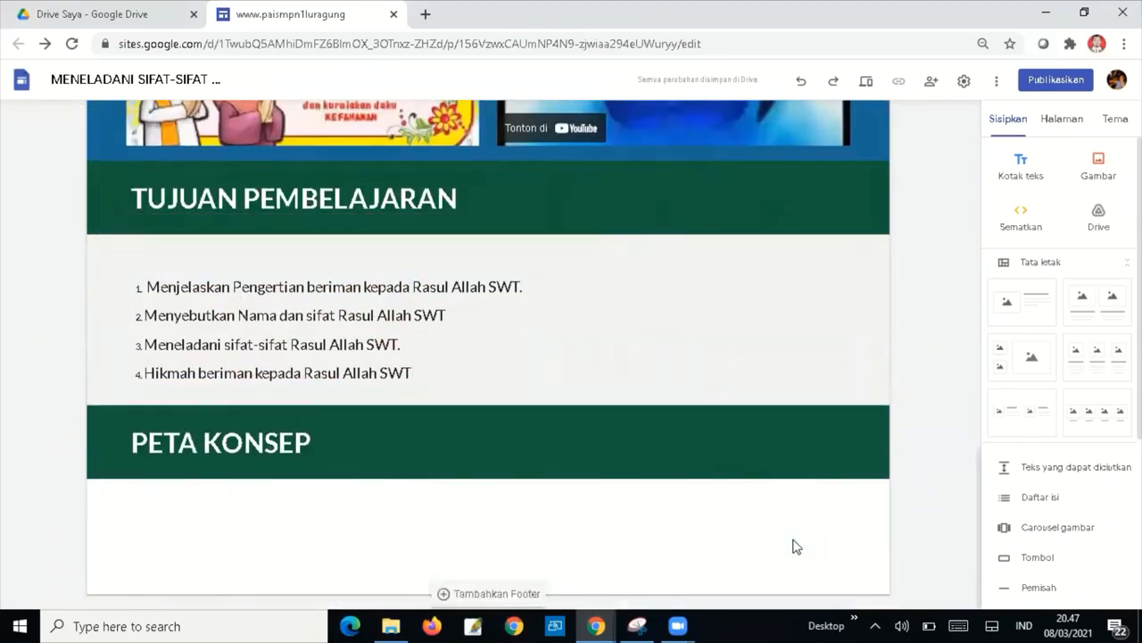
left_click(575, 258)
key("Delete")
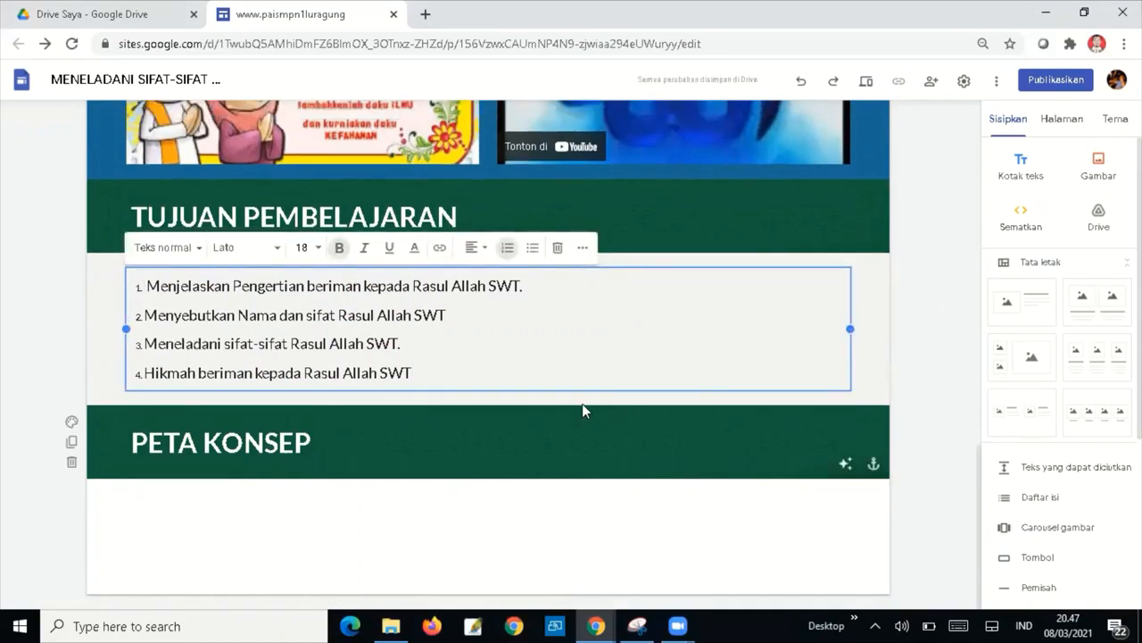
Upload the image 'Peta konsep iman pd Rasul' below the PETA KONSEP band.
left_click(855, 438)
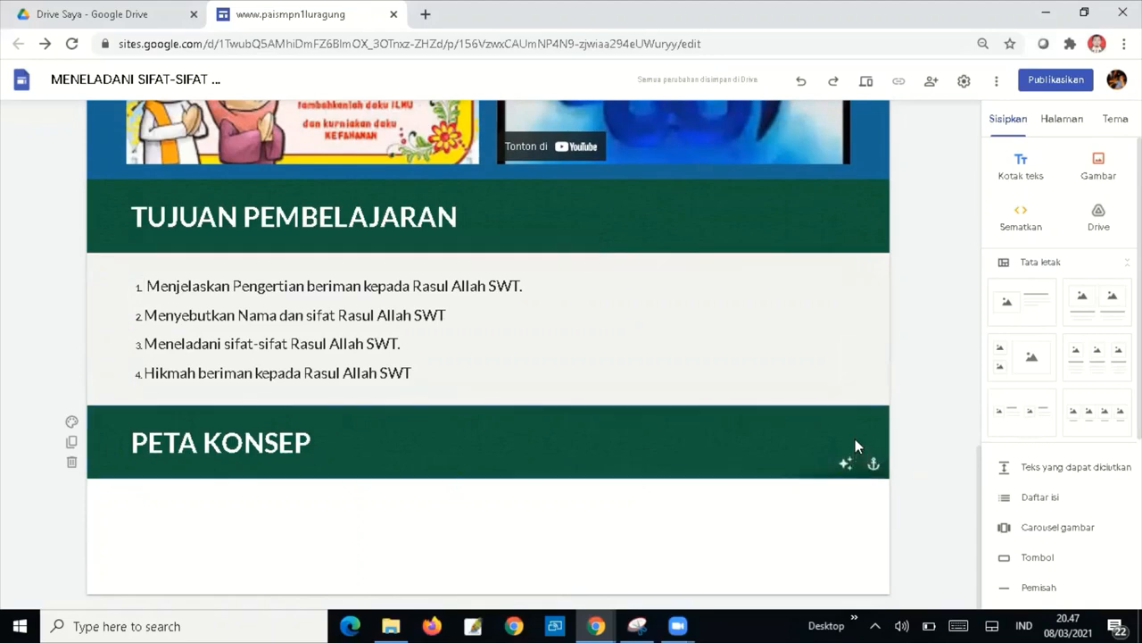
left_click(1101, 176)
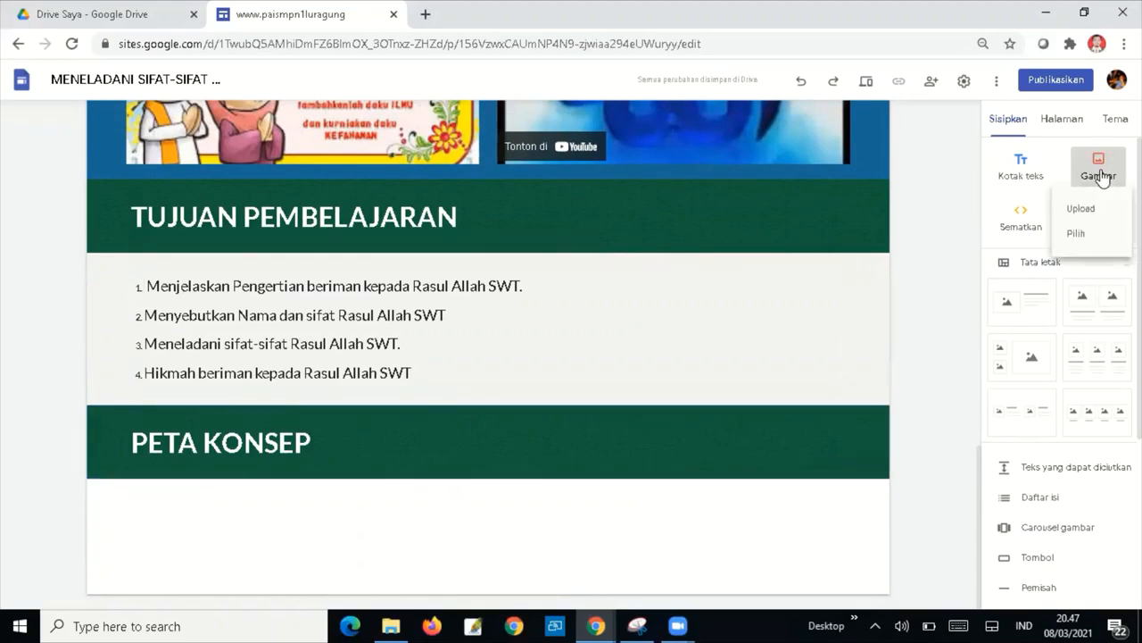
left_click(1080, 211)
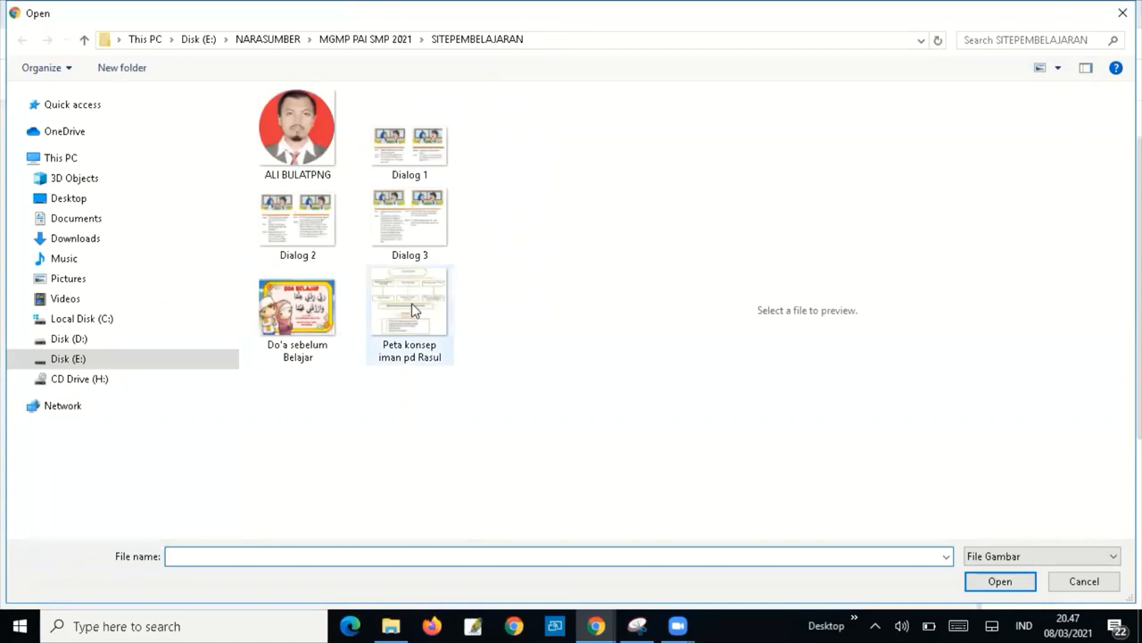
left_click(412, 303)
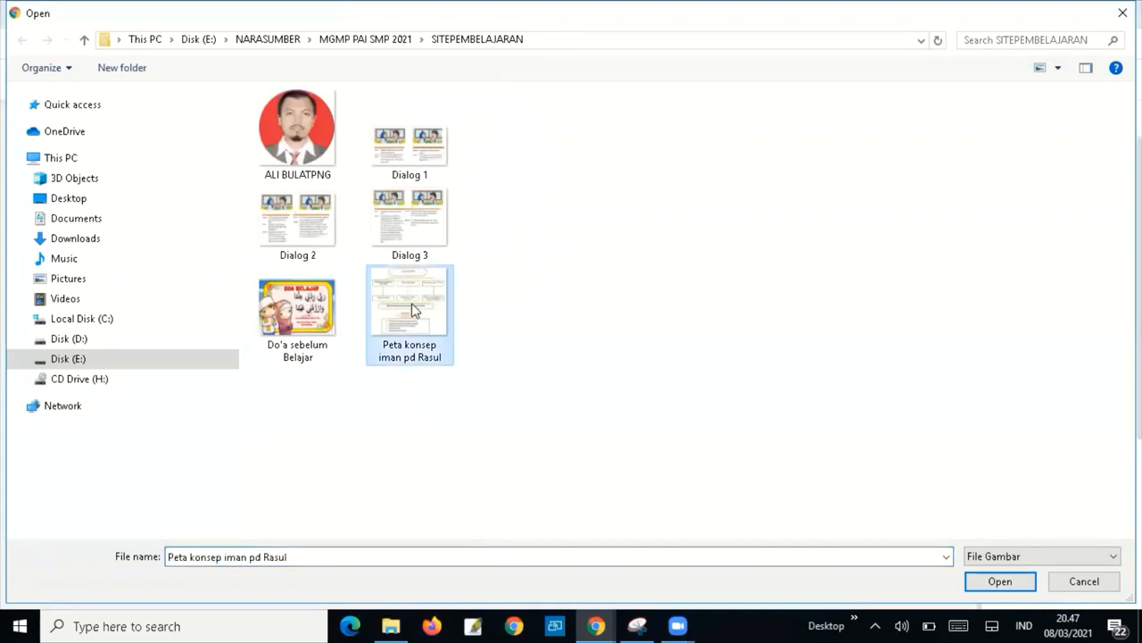
left_click(1011, 582)
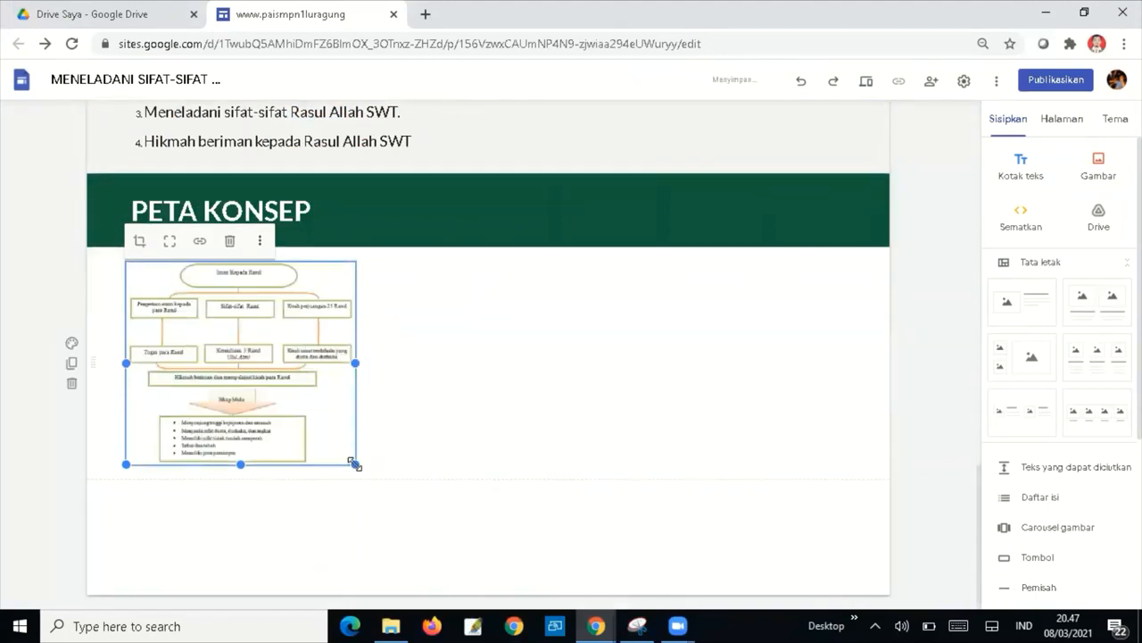
Widen the concept map to the page width and undo its crop to show the whole diagram.
left_click_drag(437, 485, 814, 556)
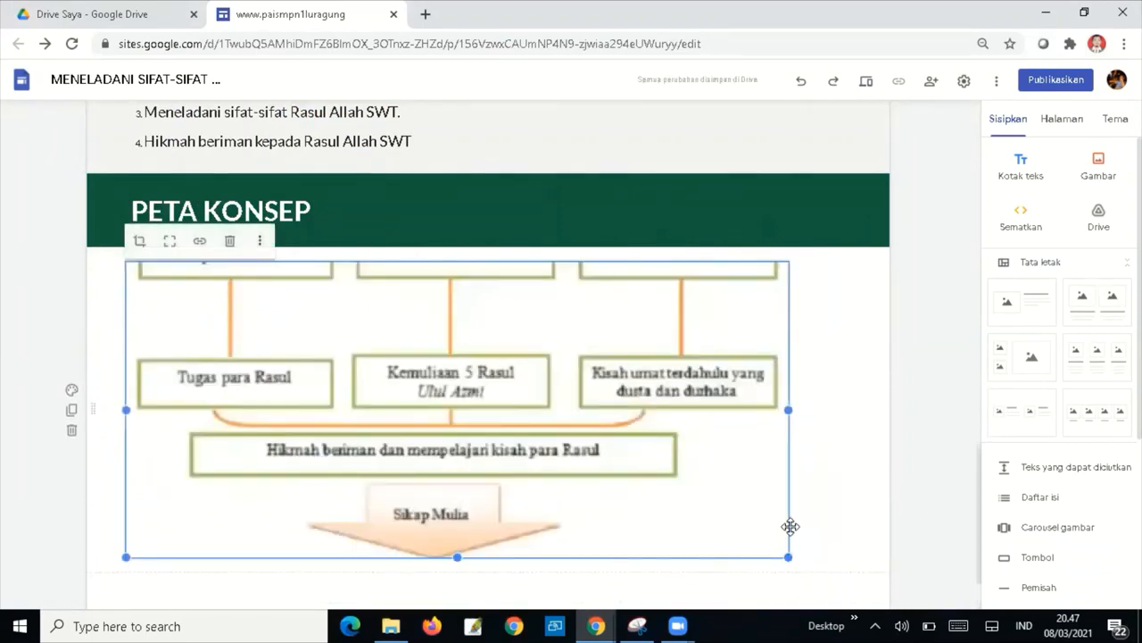
left_click_drag(790, 409, 853, 411)
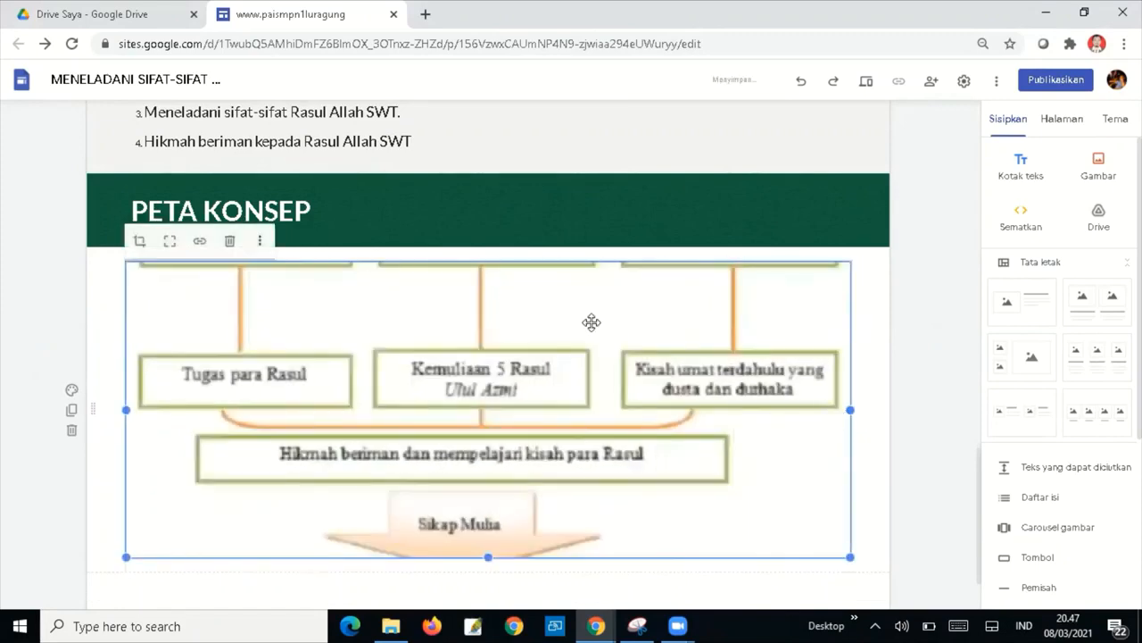
left_click(164, 241)
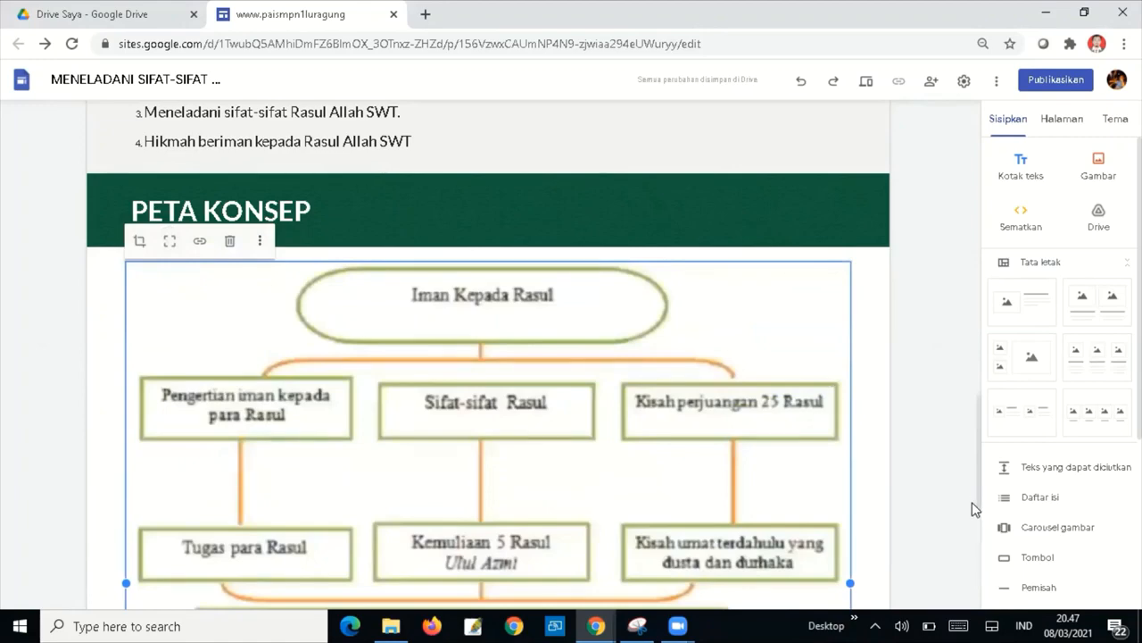
left_click_drag(980, 473, 978, 580)
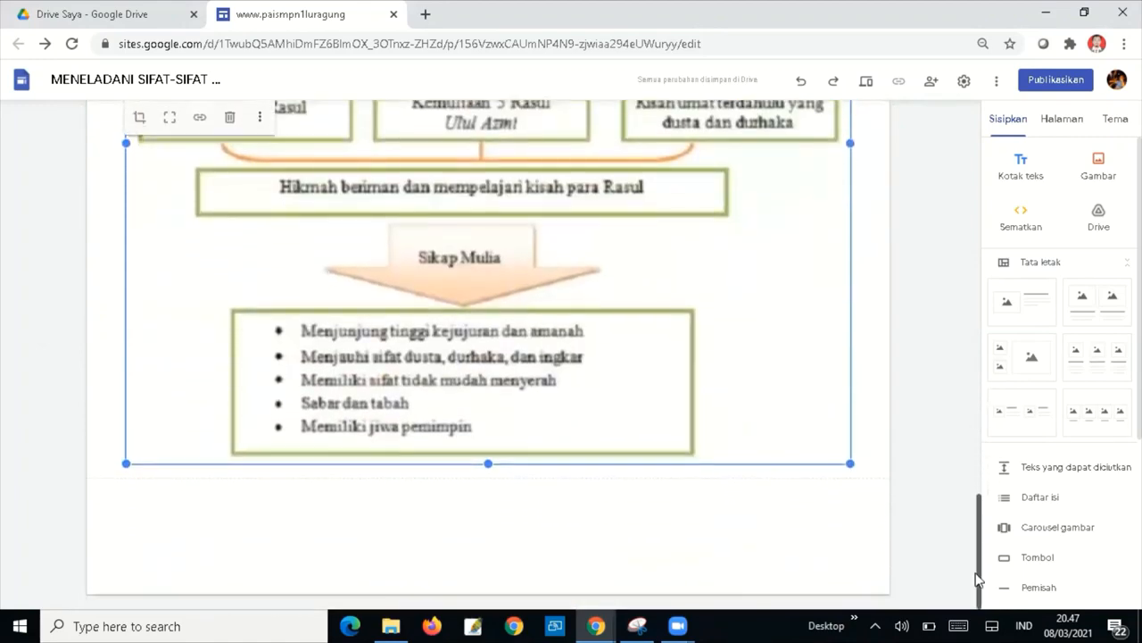
left_click(978, 578)
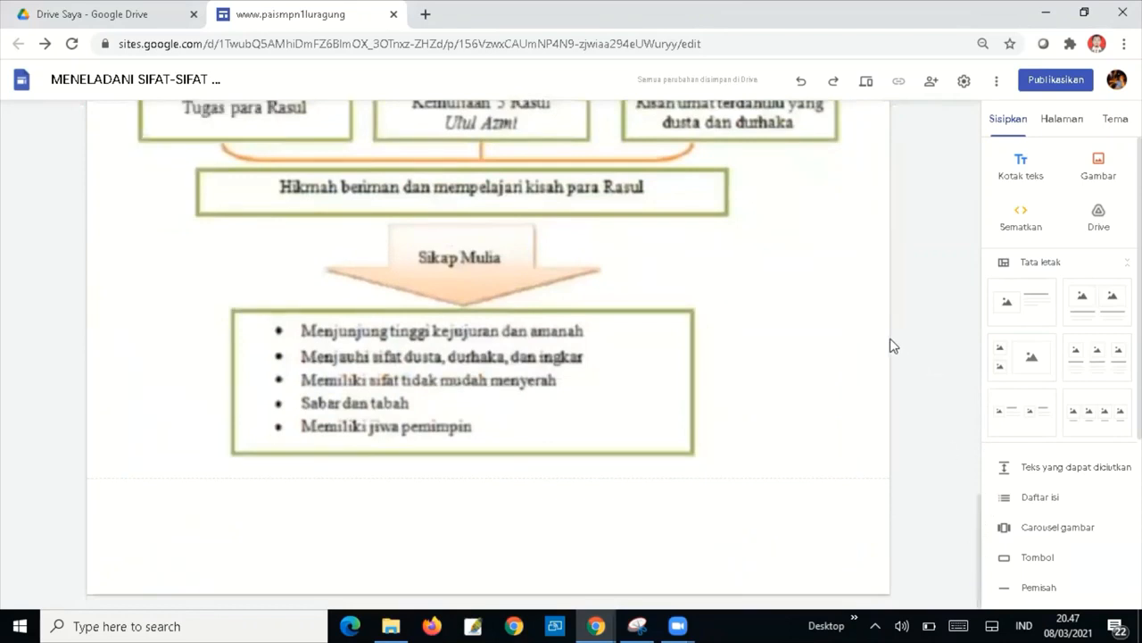
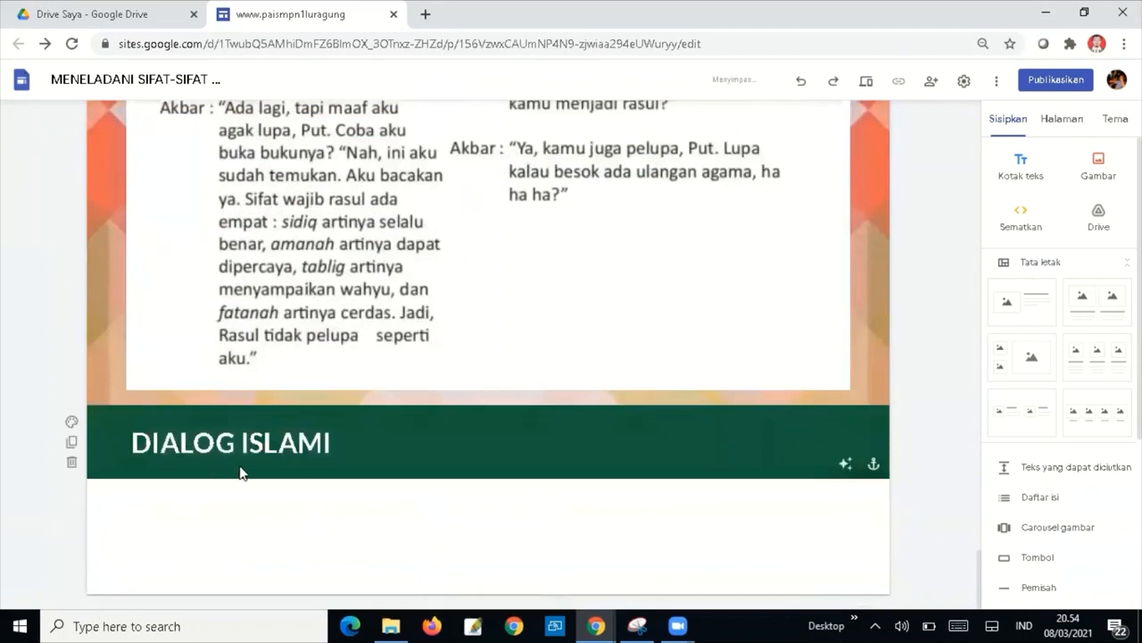
Select the DIALOG ISLAMI heading text so it can be replaced.
left_click_drag(339, 442, 137, 421)
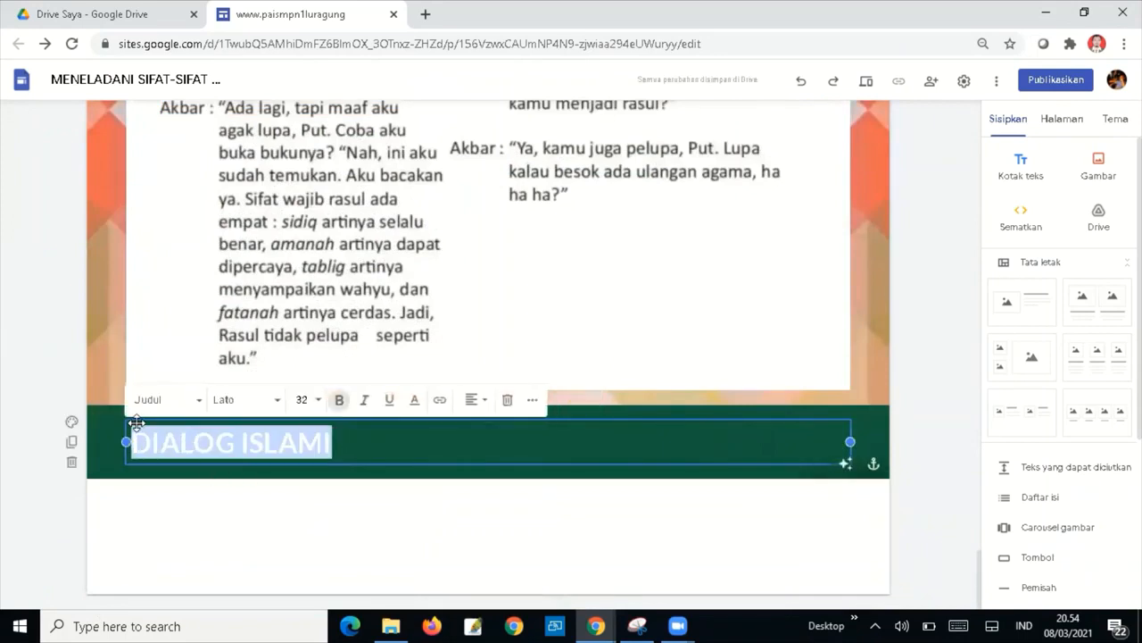
Type MUTIARA KHAZANAH over the selected DIALOG ISLAMI heading.
type("MUTIARA KHAZANAH")
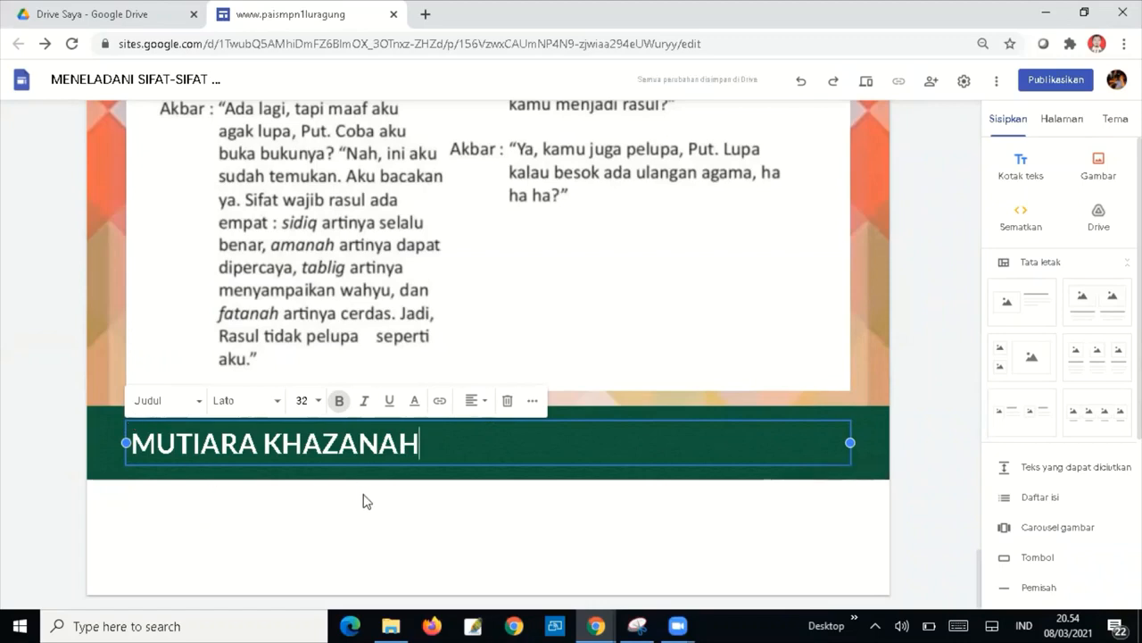
left_click(377, 510)
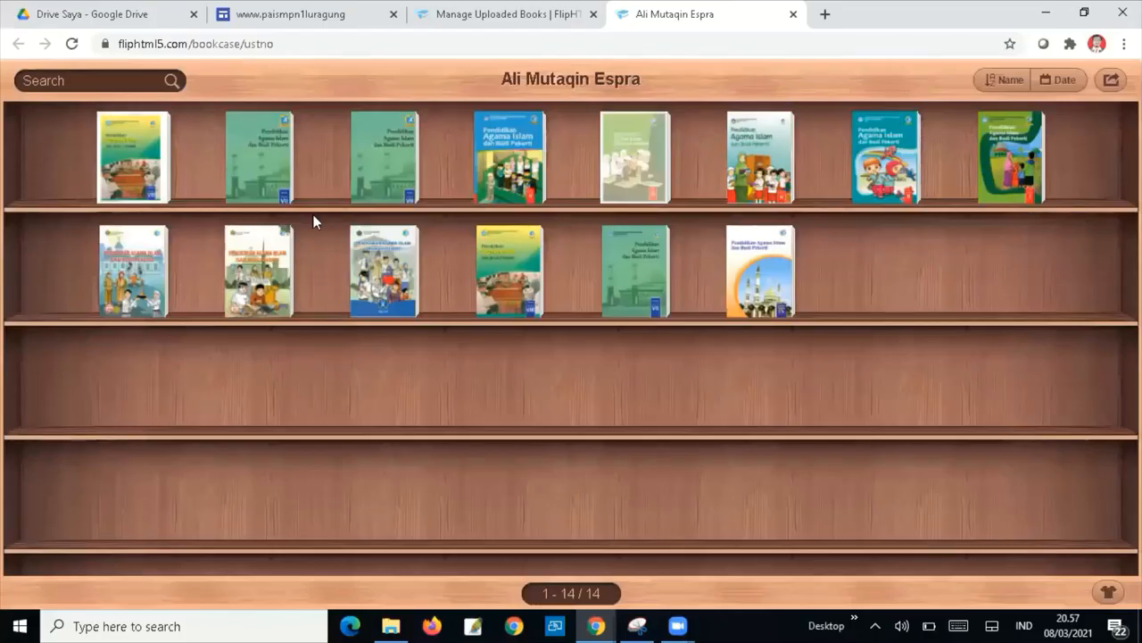
Copy the MENELADANI SIFAT-SIFAT MULIA PARA RASUL ALLAH SWT flipbook's share link, then return to Google Sites.
left_click(132, 159)
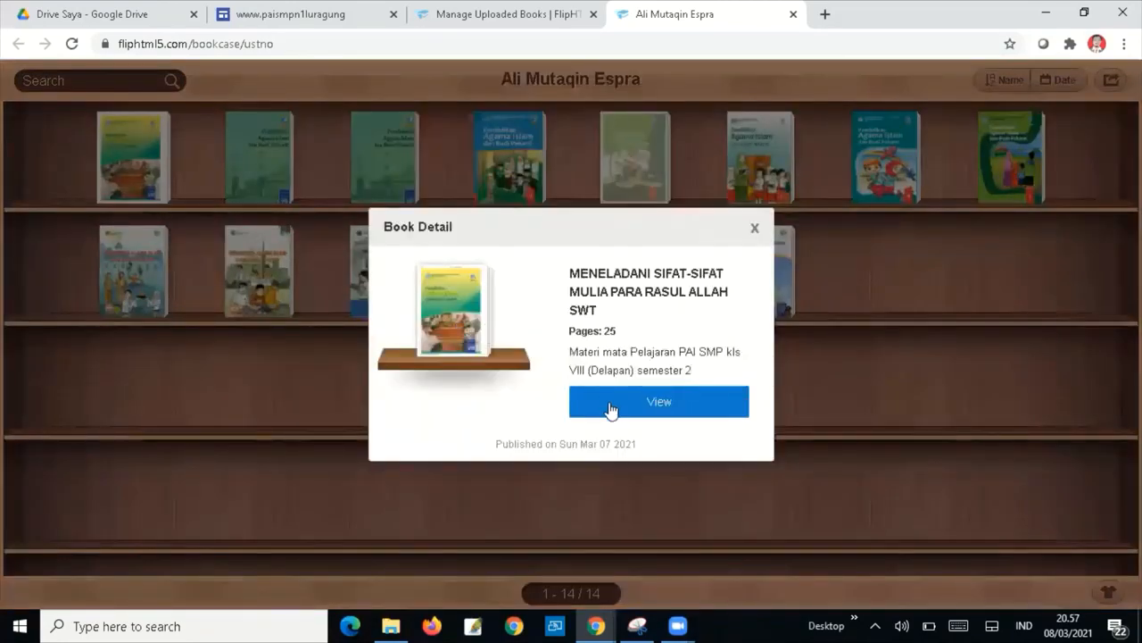
left_click(662, 404)
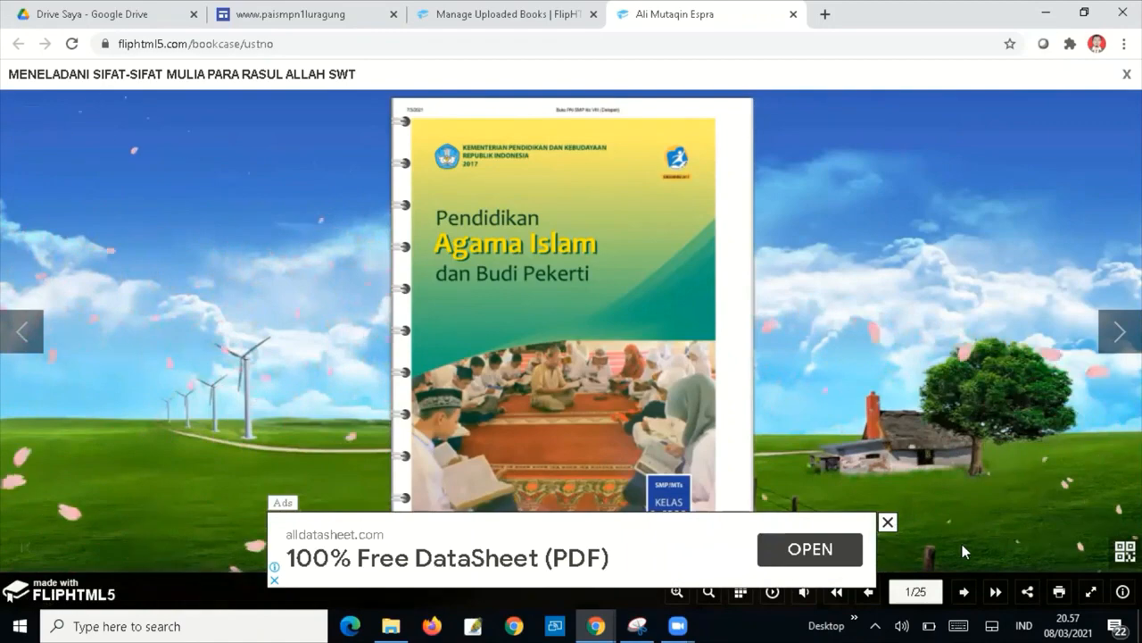
left_click(1028, 593)
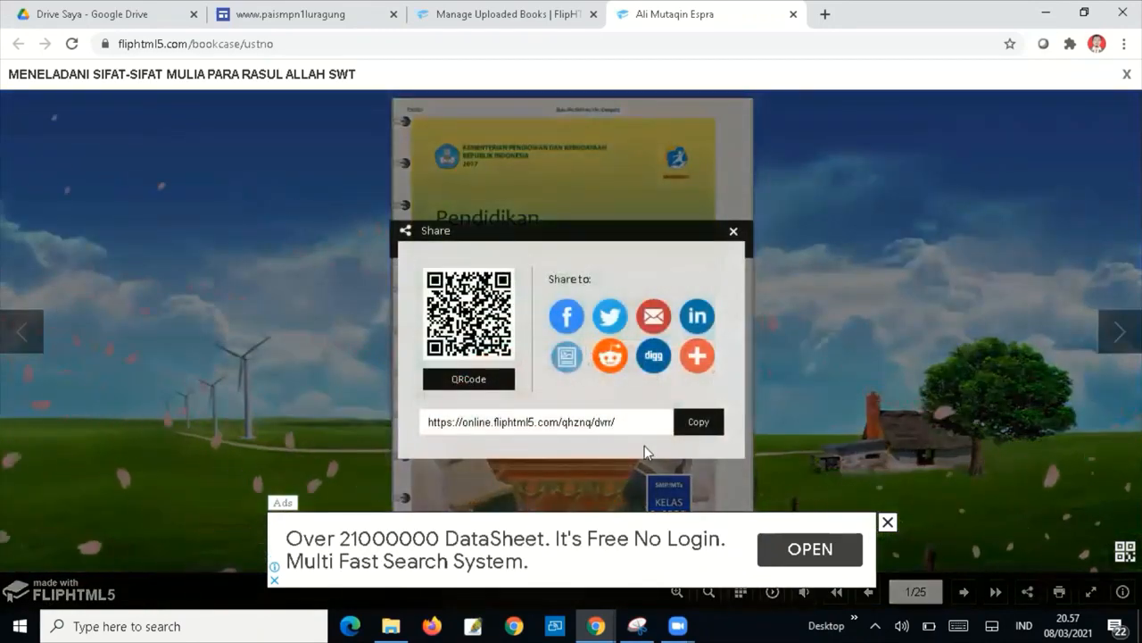
left_click(706, 424)
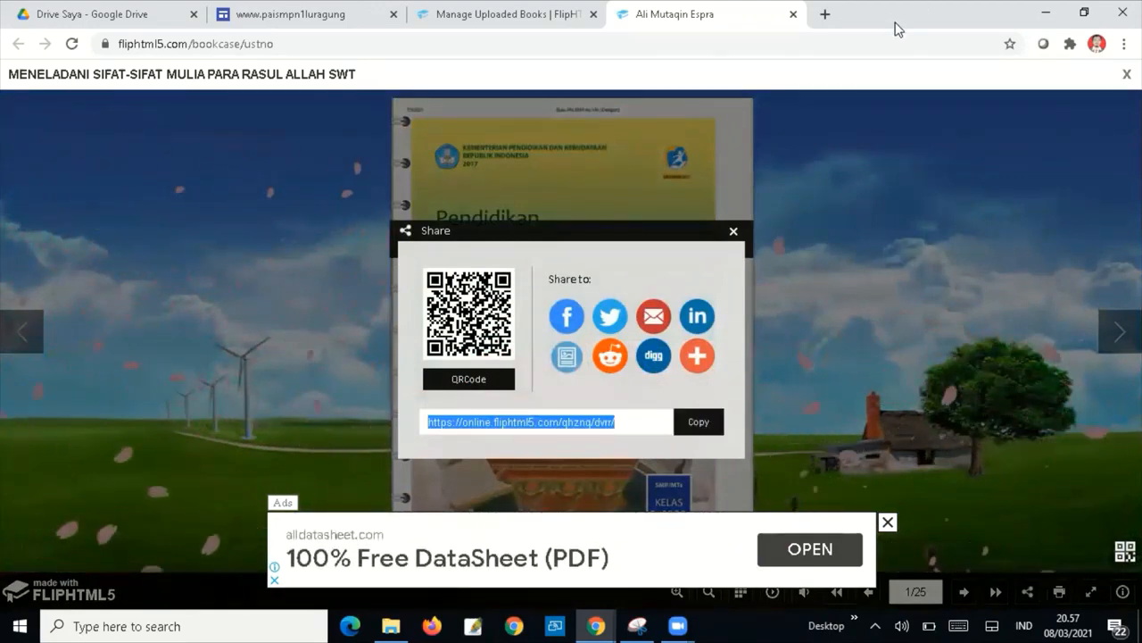
left_click_drag(897, 27, 880, 128)
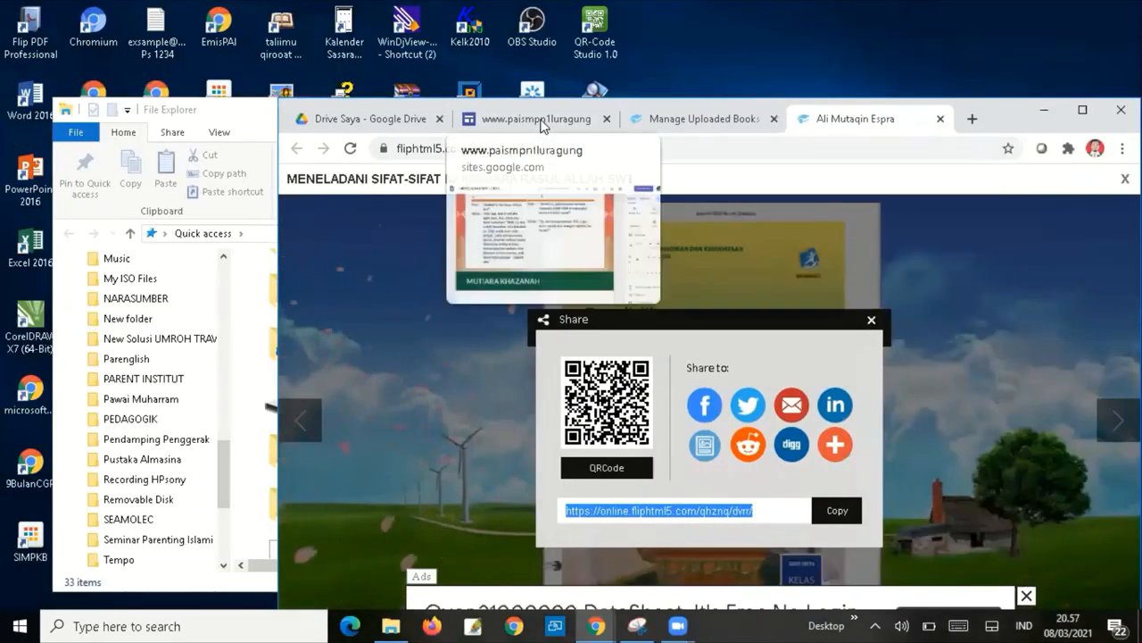
left_click(542, 123)
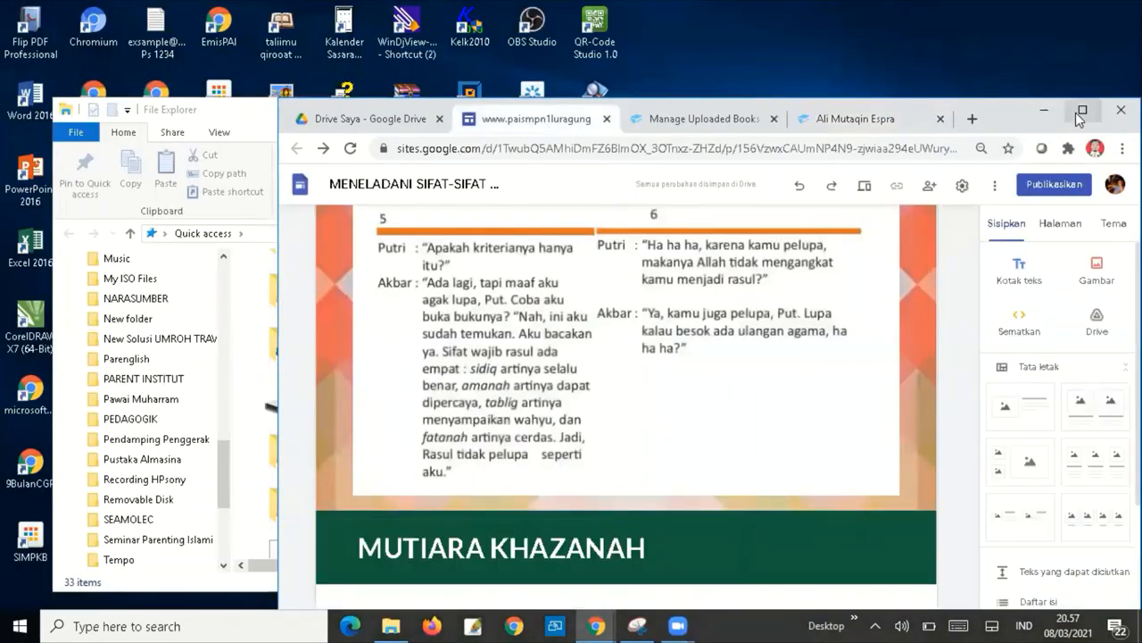
Embed the flipbook URL under MUTIARA KHAZANAH as a Seluruh halaman (whole page) embed.
left_click(1080, 115)
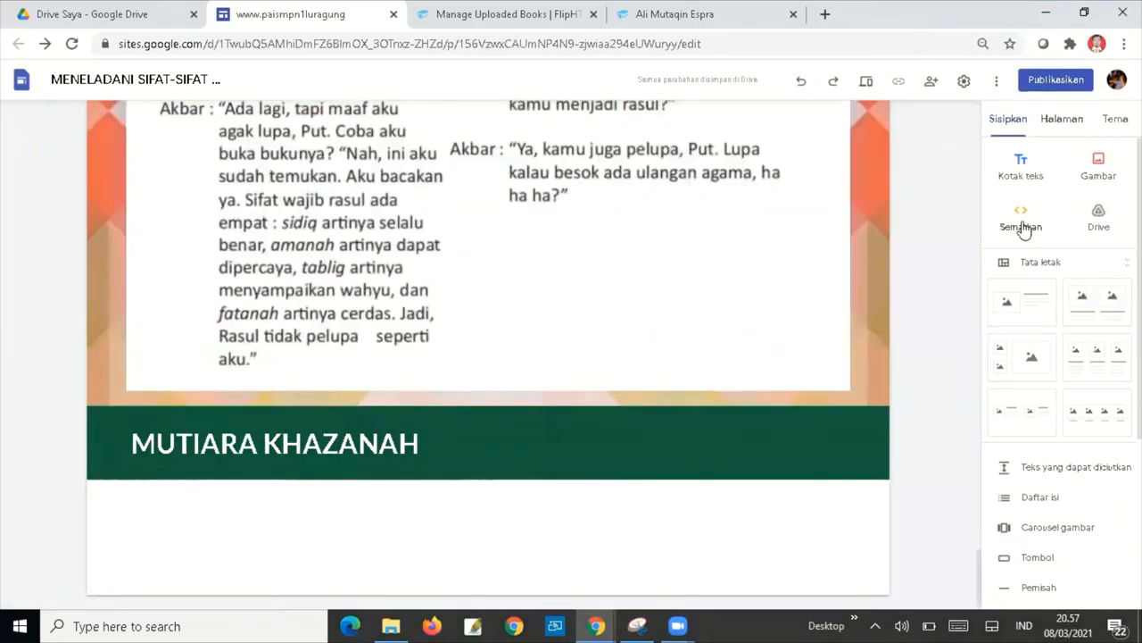
left_click(860, 435)
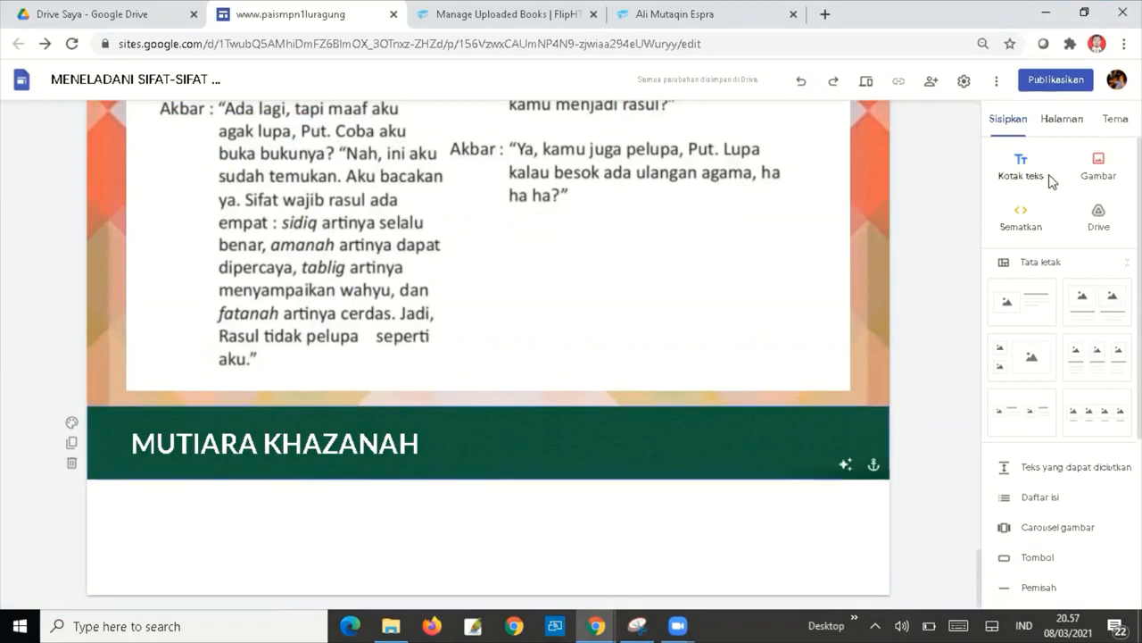
left_click(1017, 215)
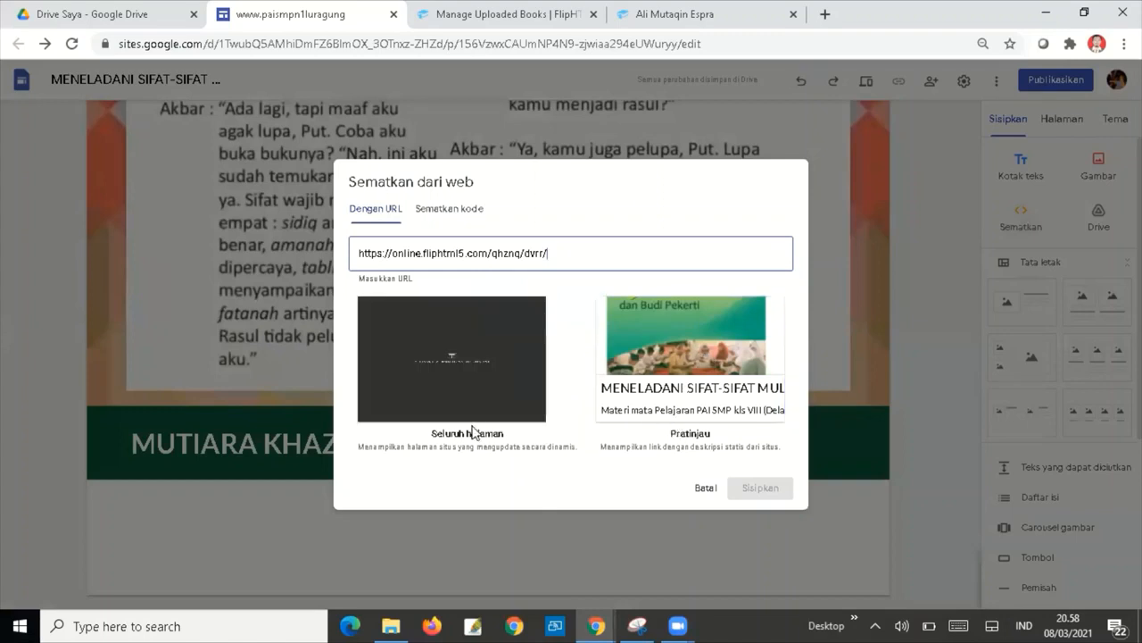
left_click(516, 363)
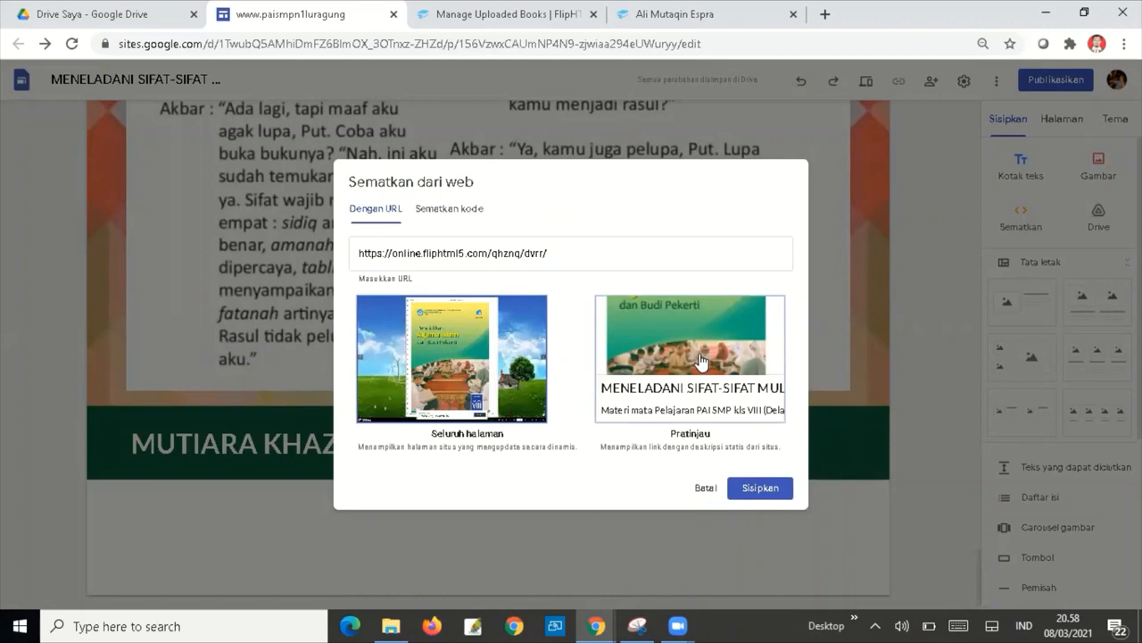
left_click(761, 489)
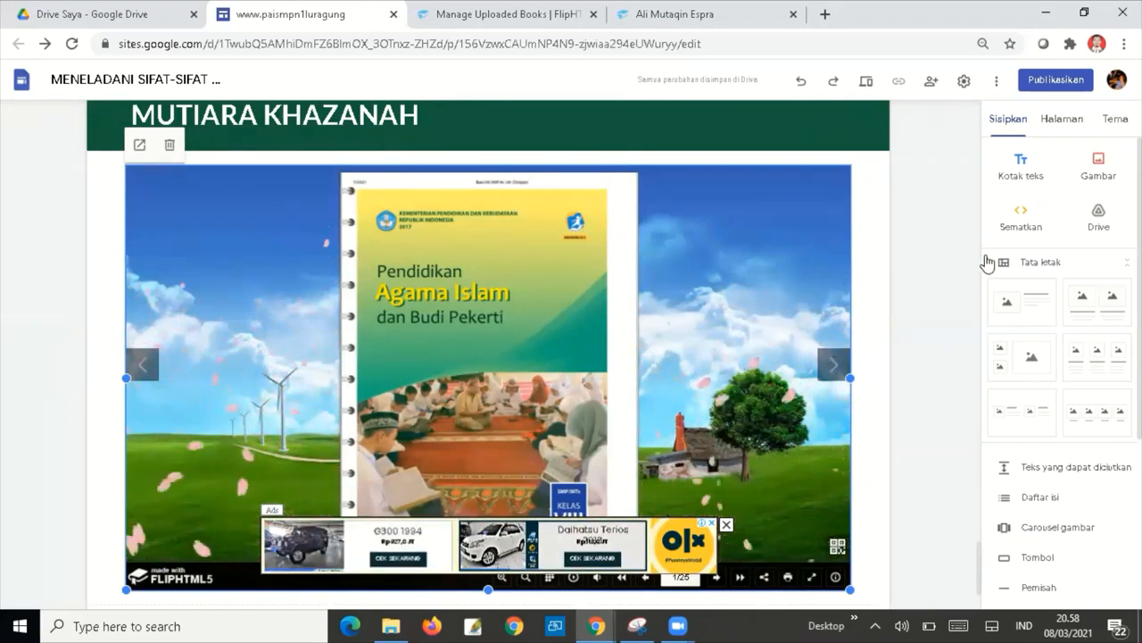
Duplicate the MUTIARA KHAZANAH heading section and move the copy below the flipbook.
left_click(933, 295)
scroll(933, 295, "down", 2)
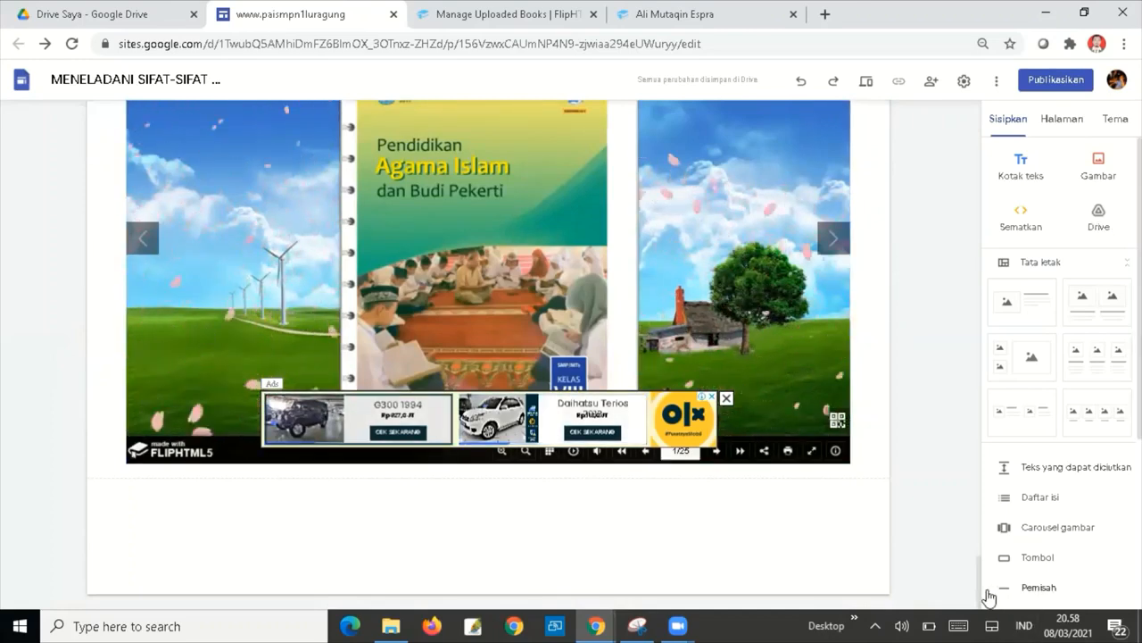
scroll(979, 579, "up", 4)
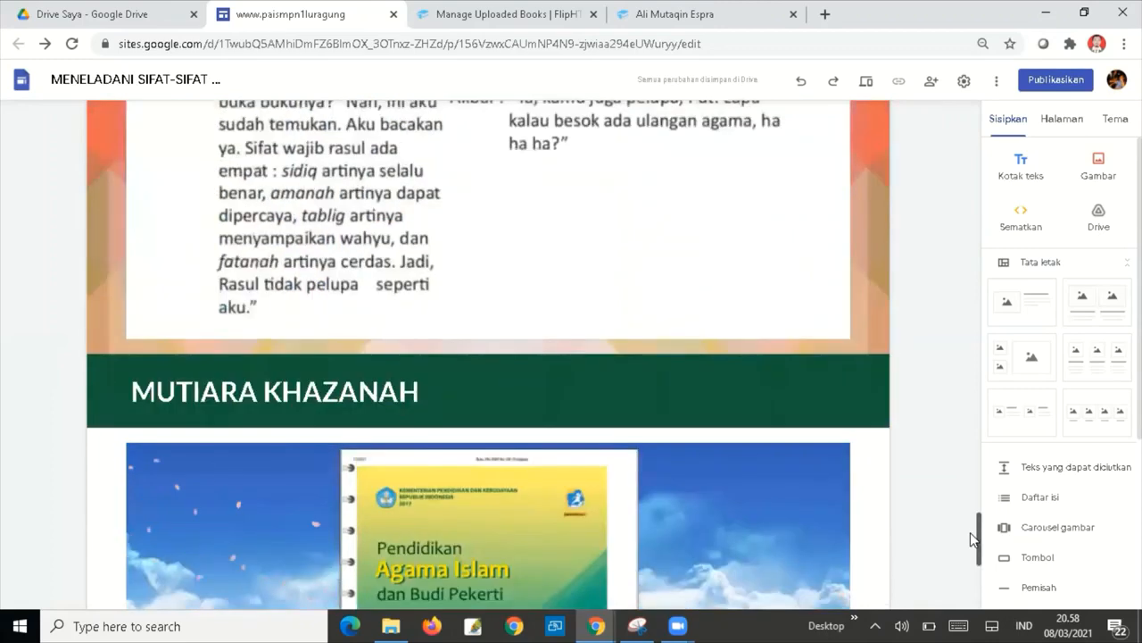
mouse_move(104, 394)
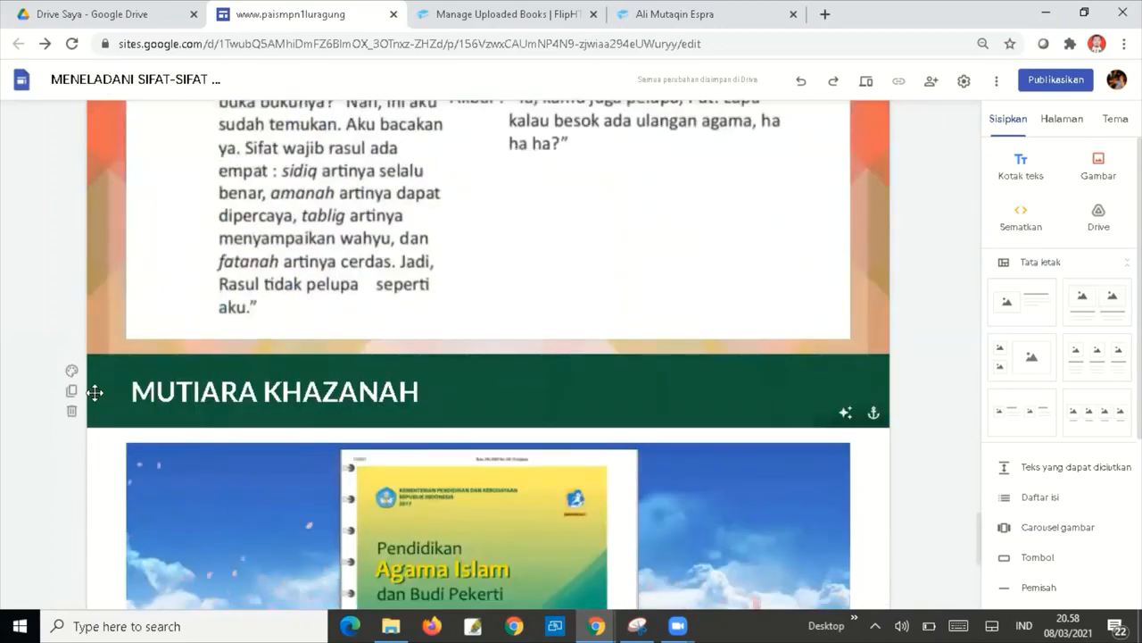
left_click(71, 395)
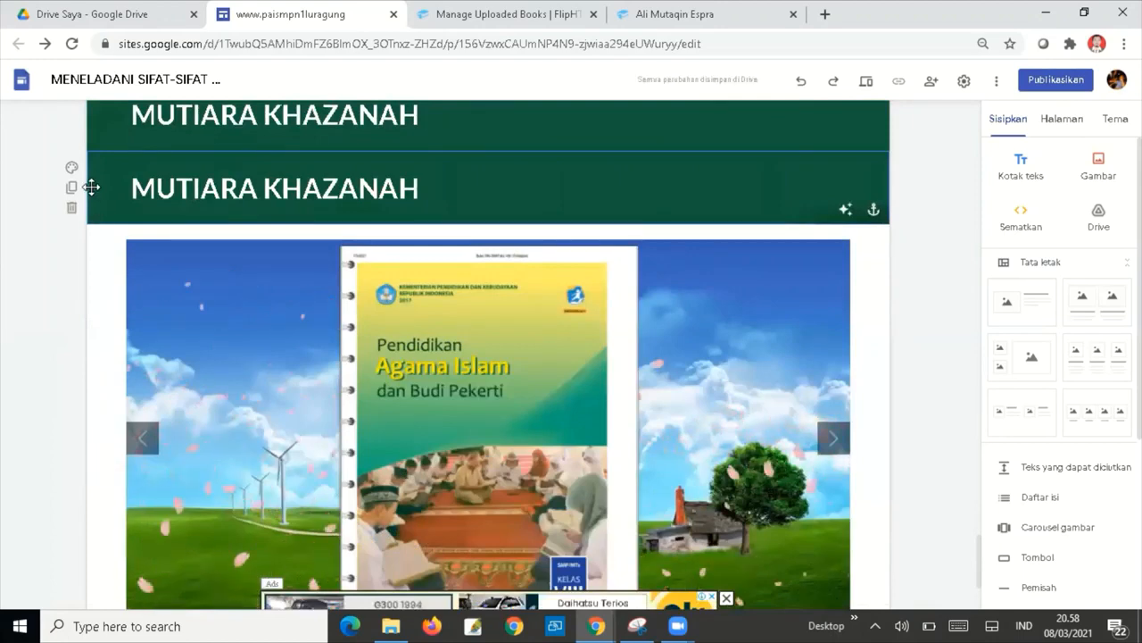
left_click_drag(89, 187, 92, 306)
left_click_drag(102, 531, 104, 629)
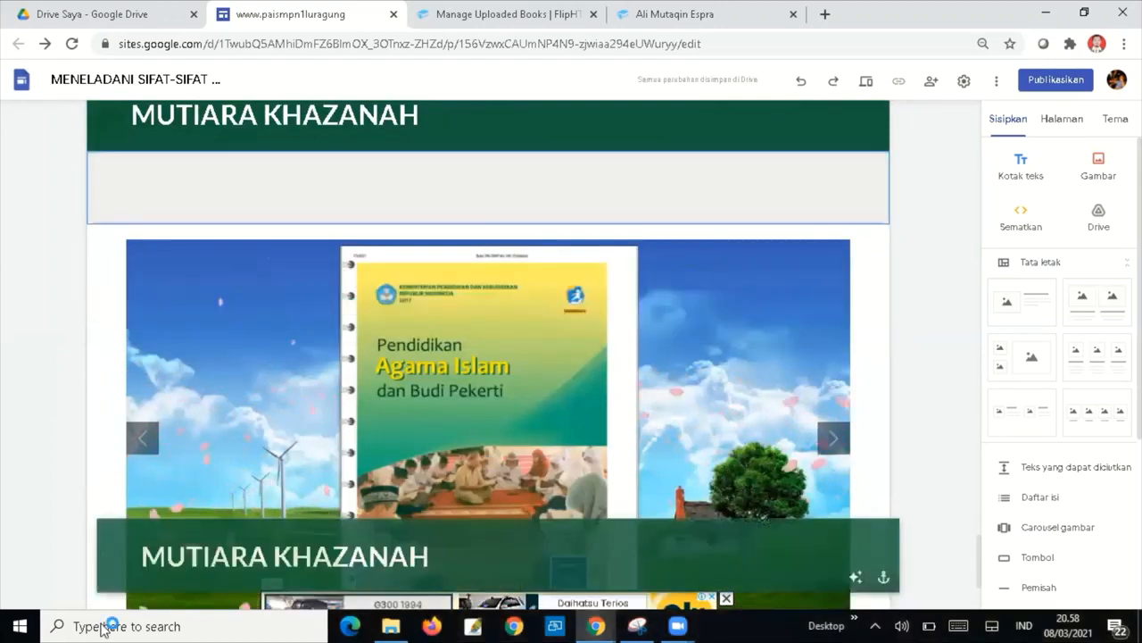
left_click_drag(102, 585, 92, 517)
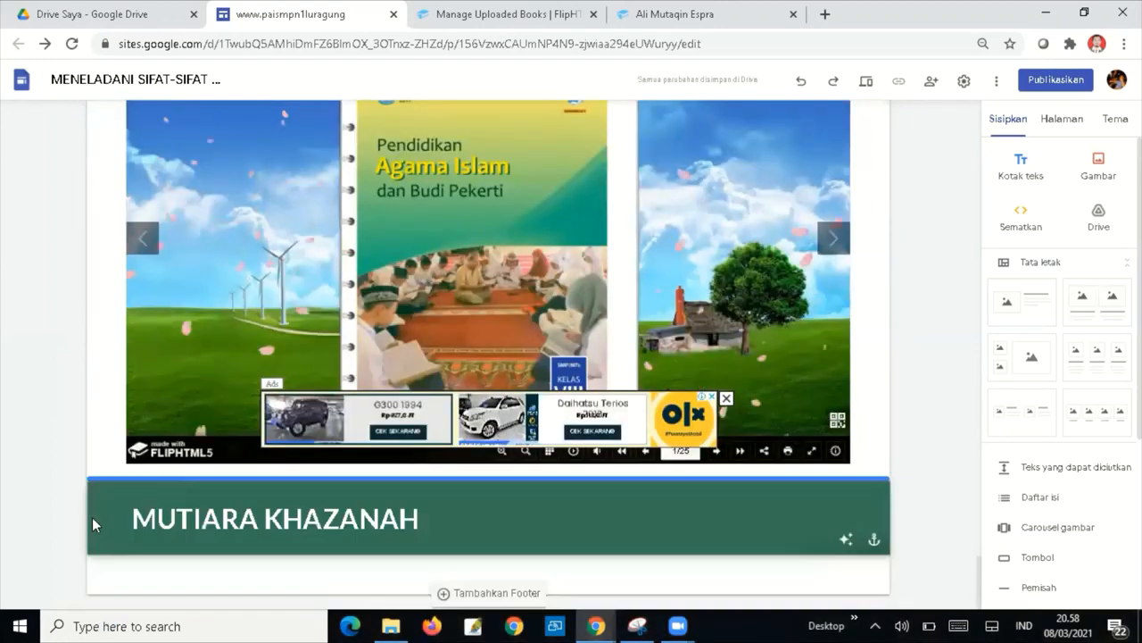
scroll(134, 437, "down", 1)
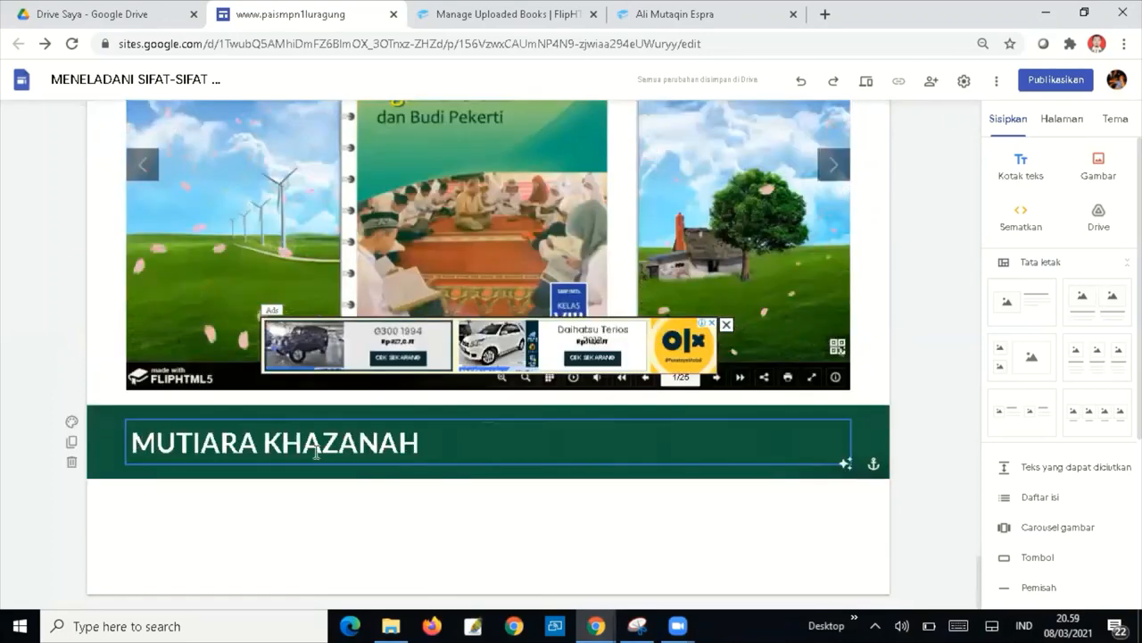
Retitle the copied heading REFLEKSI AKHLAK MULIA.
left_click(450, 448)
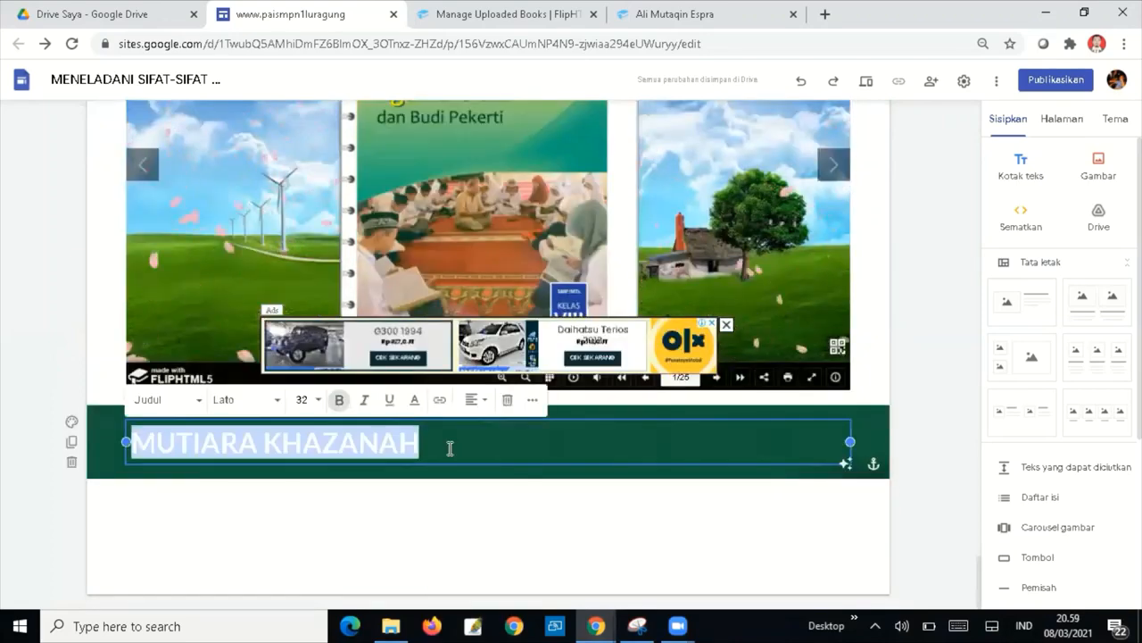
type("r")
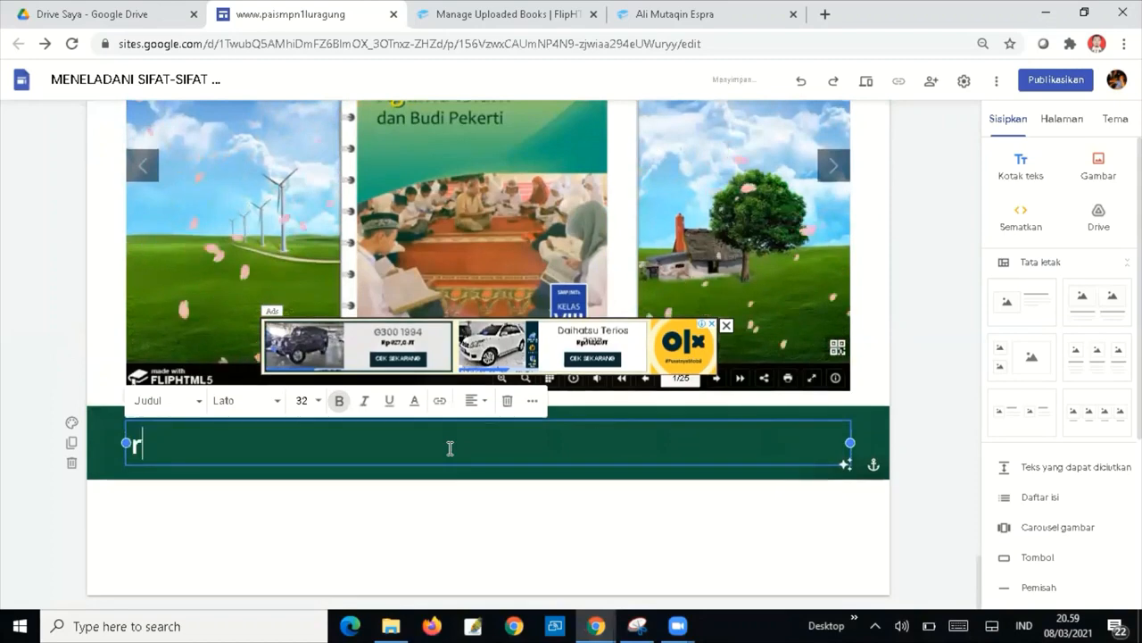
type("e")
key("BackSpace")
key("BackSpace")
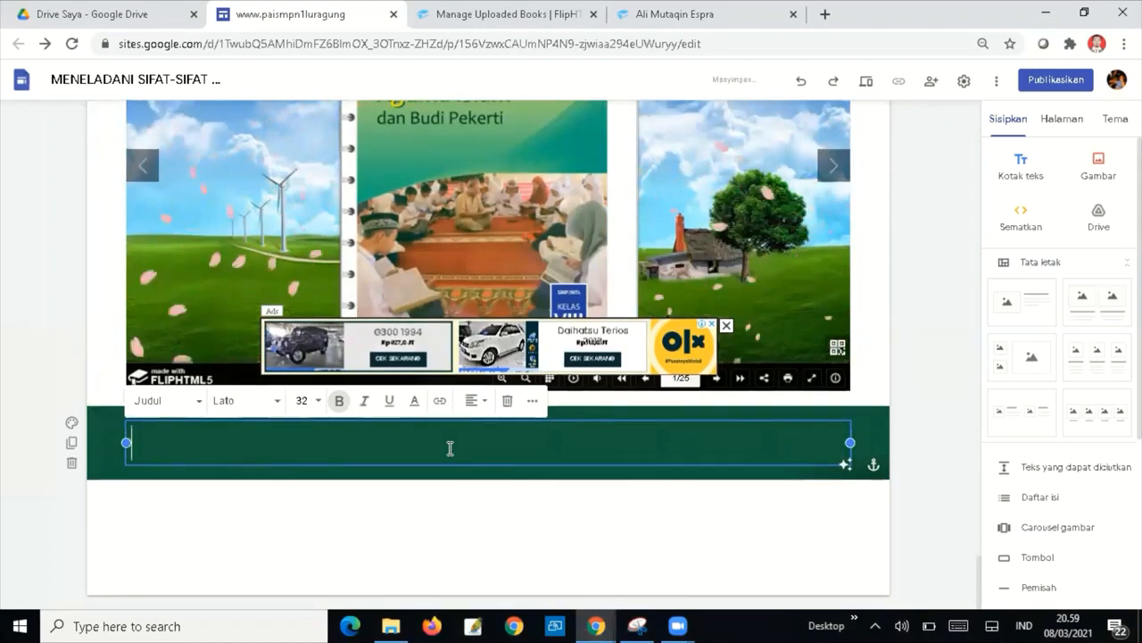
type("REFLEK")
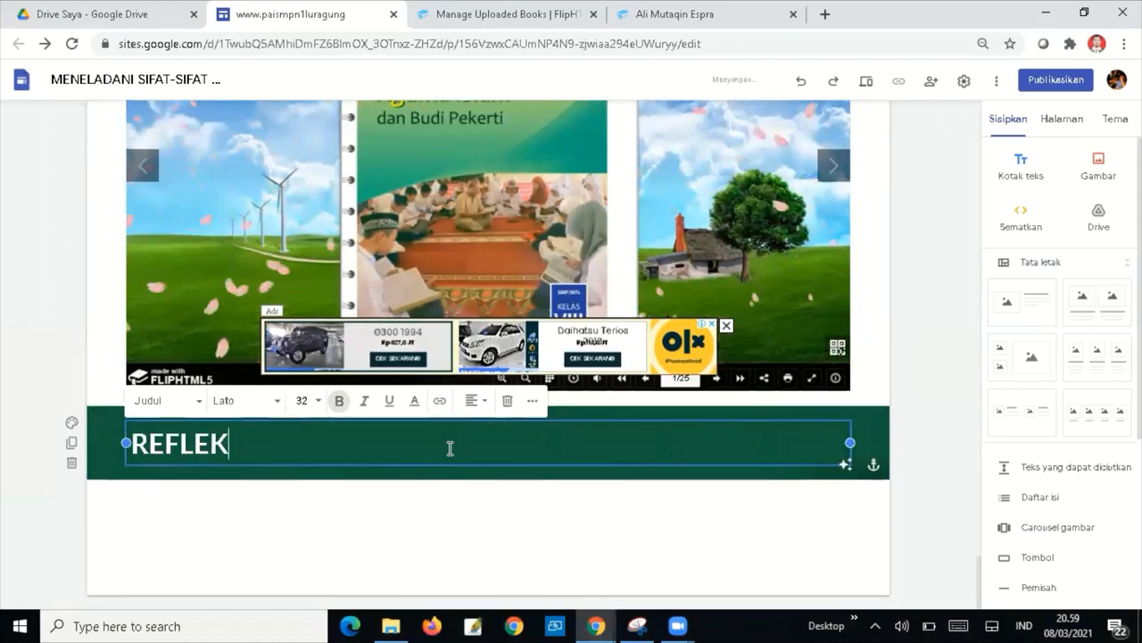
type("SI AK")
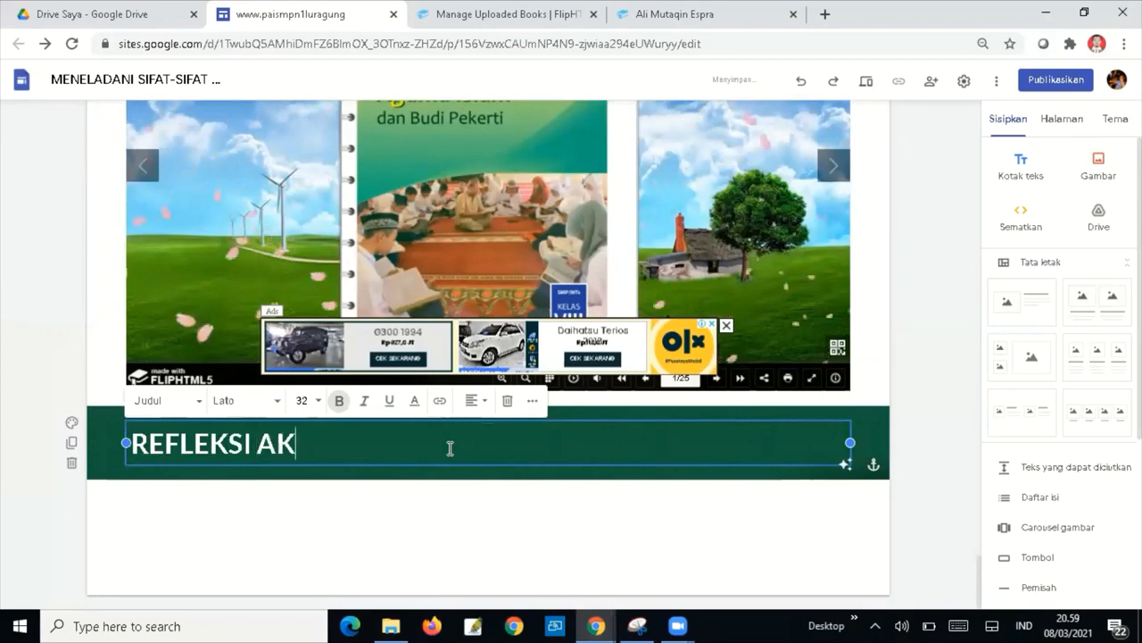
type("HLAK MU")
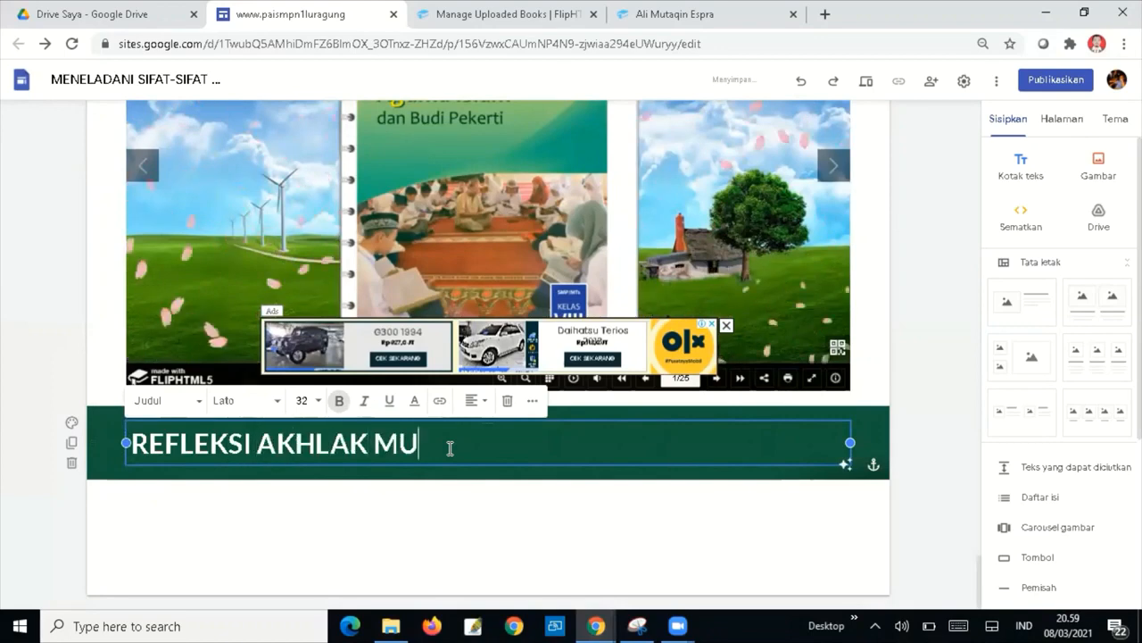
type("LIA")
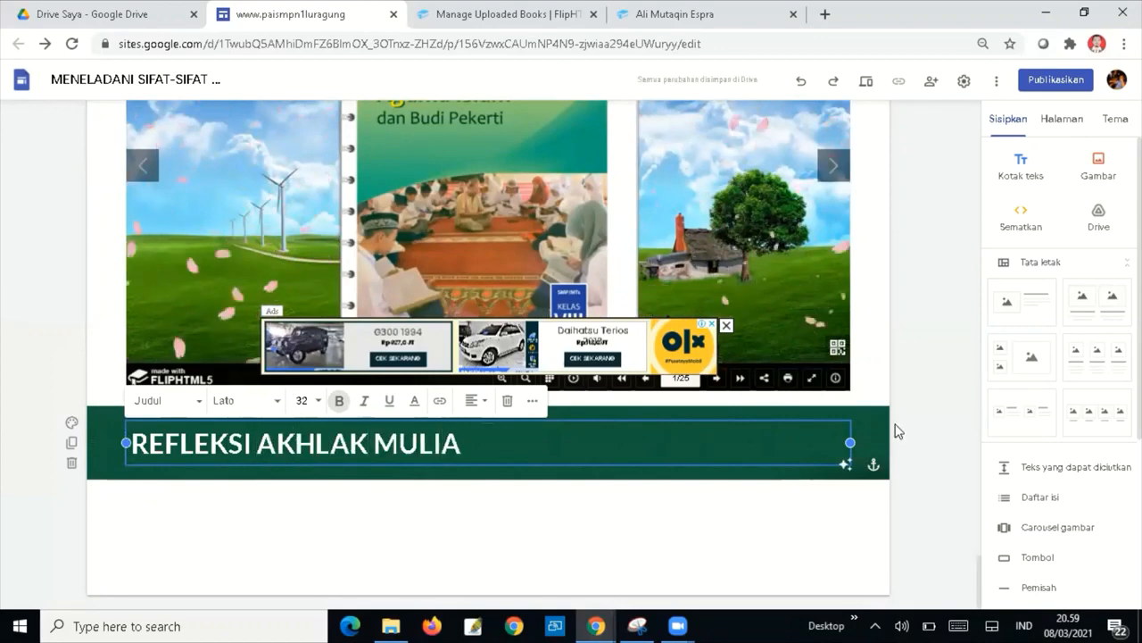
Confirm the REFLEKSI AKHLAK MULIA heading and check the reflection statements beneath it.
left_click(904, 398)
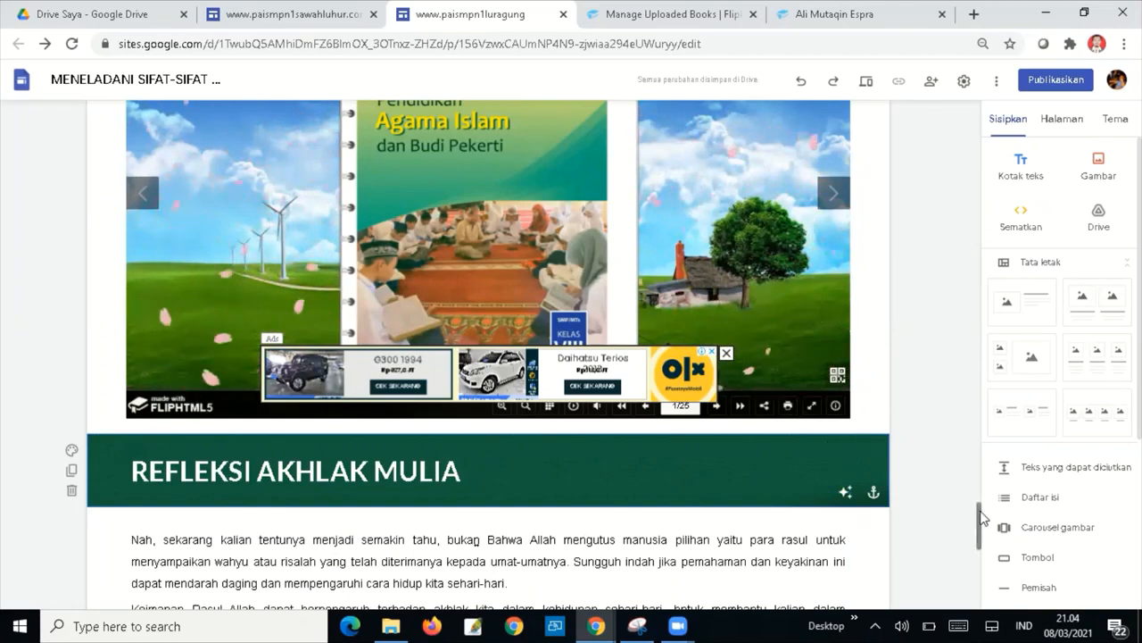
scroll(981, 518, "down", 2)
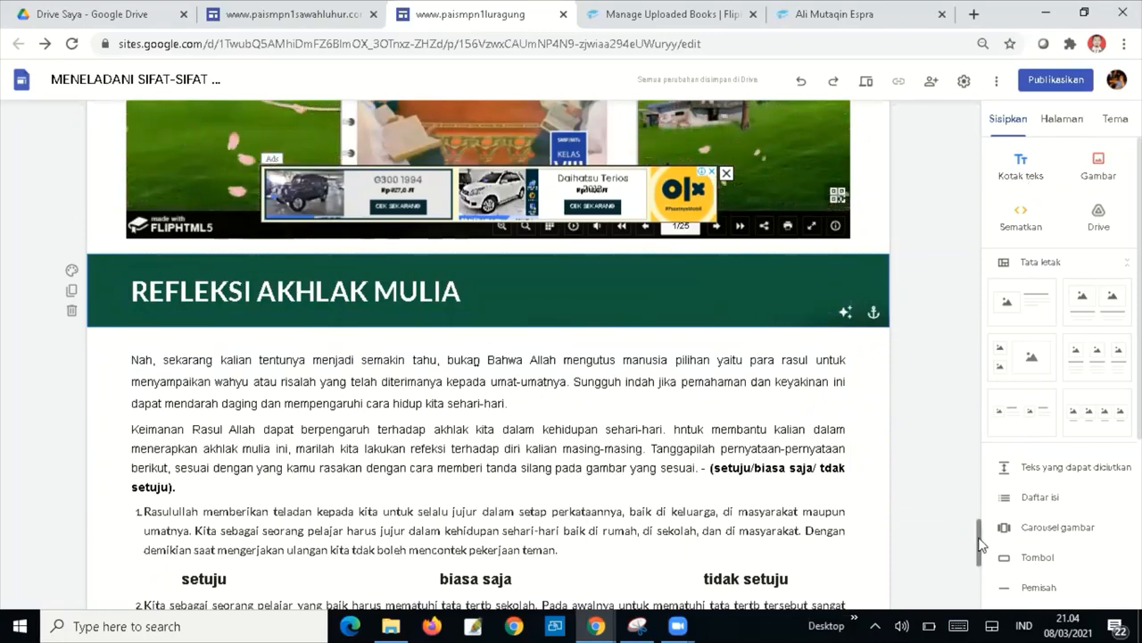
mouse_move(980, 544)
left_mouse_down()
mouse_move(980, 589)
mouse_move(971, 534)
mouse_move(971, 591)
mouse_move(977, 538)
left_mouse_up()
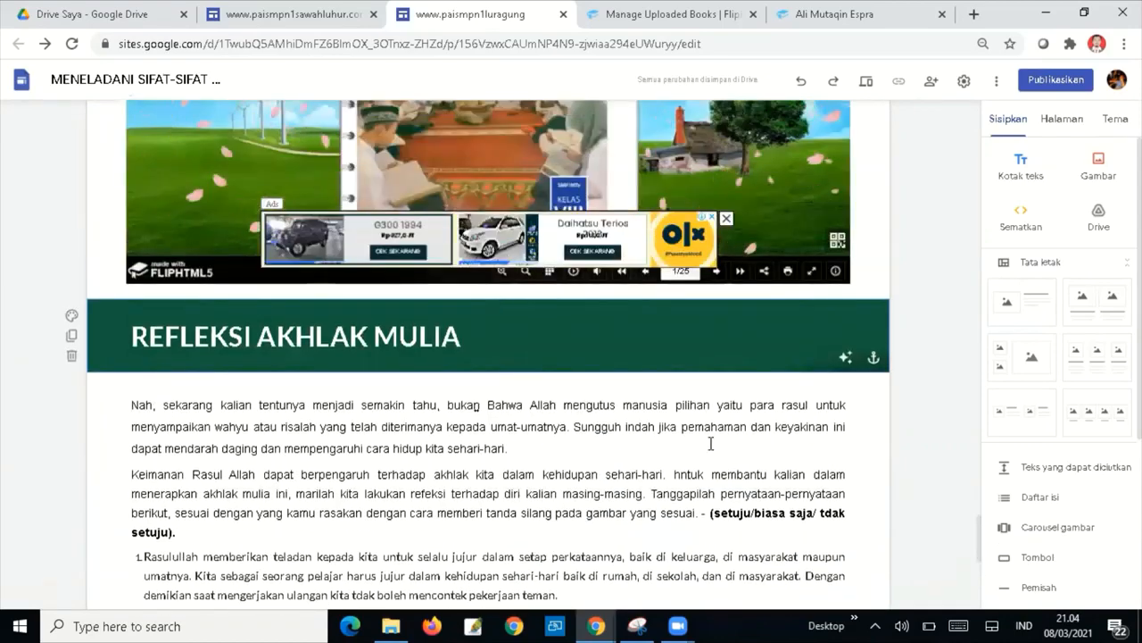
Duplicate the heading section to the page bottom and retitle it KISAH TELADAN.
left_click(71, 337)
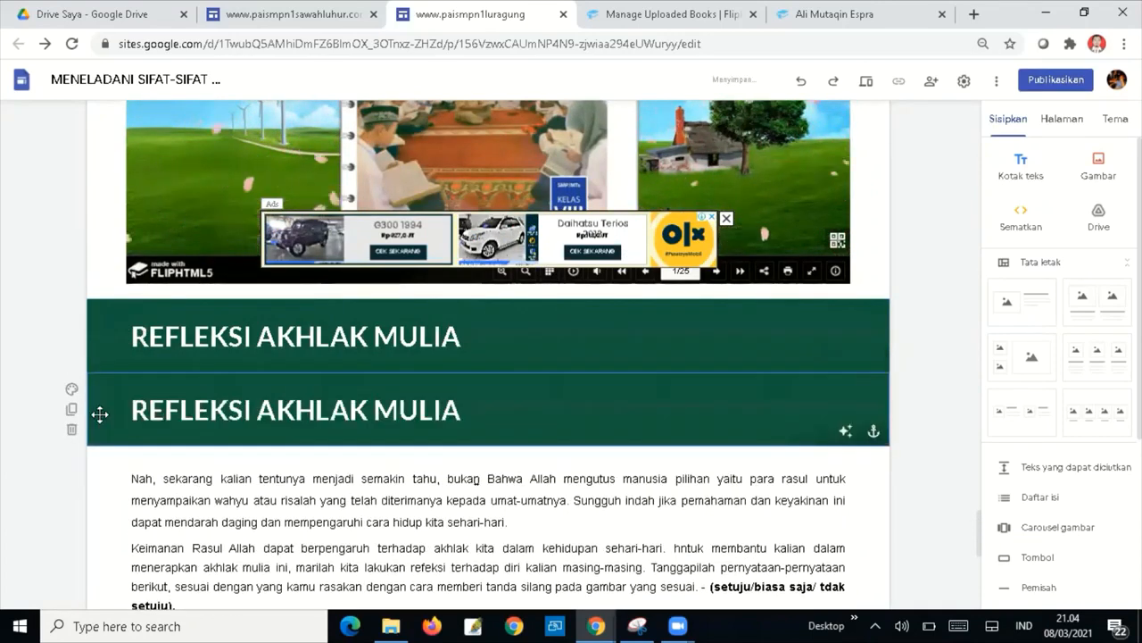
scroll(96, 411, "down", 3)
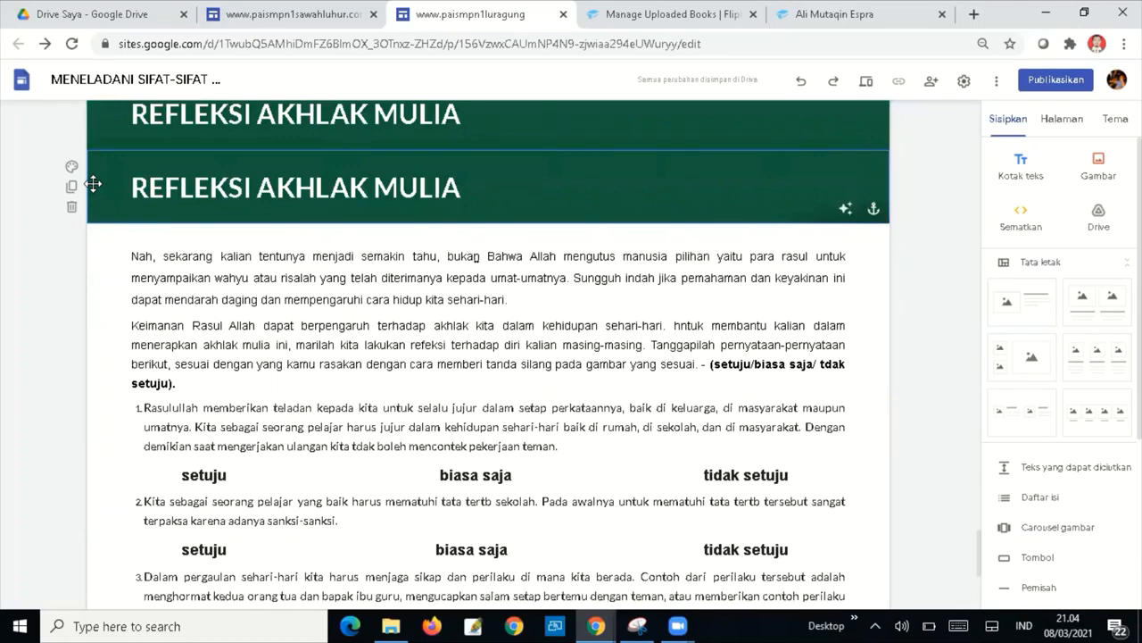
left_click_drag(93, 184, 100, 505)
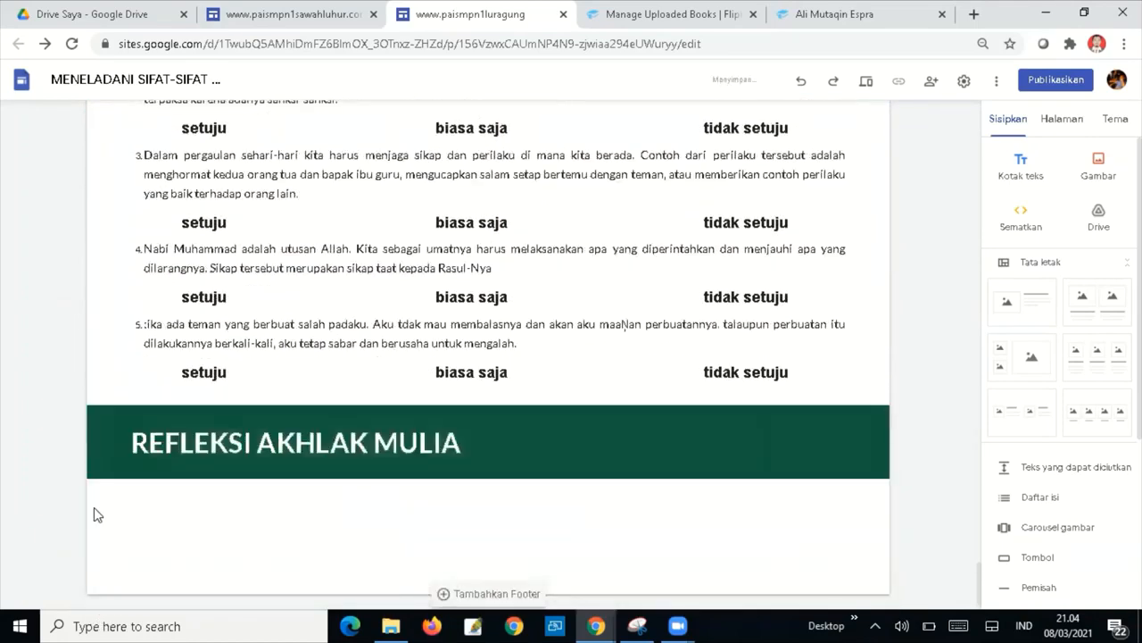
left_click_drag(133, 441, 477, 439)
type("KISAH")
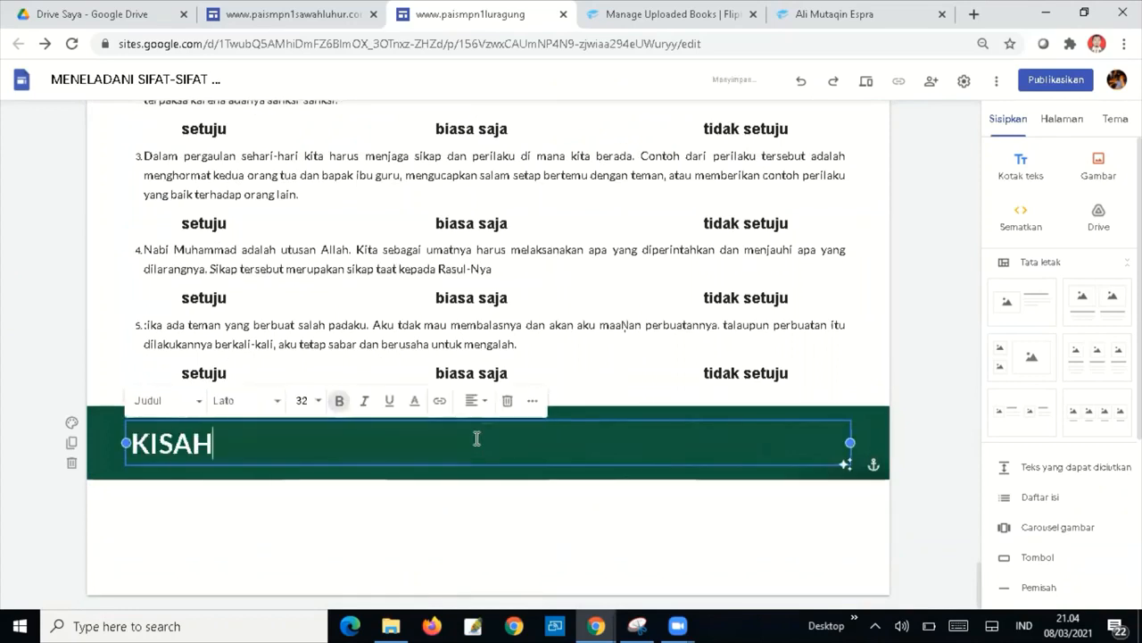
type(" TELADAN")
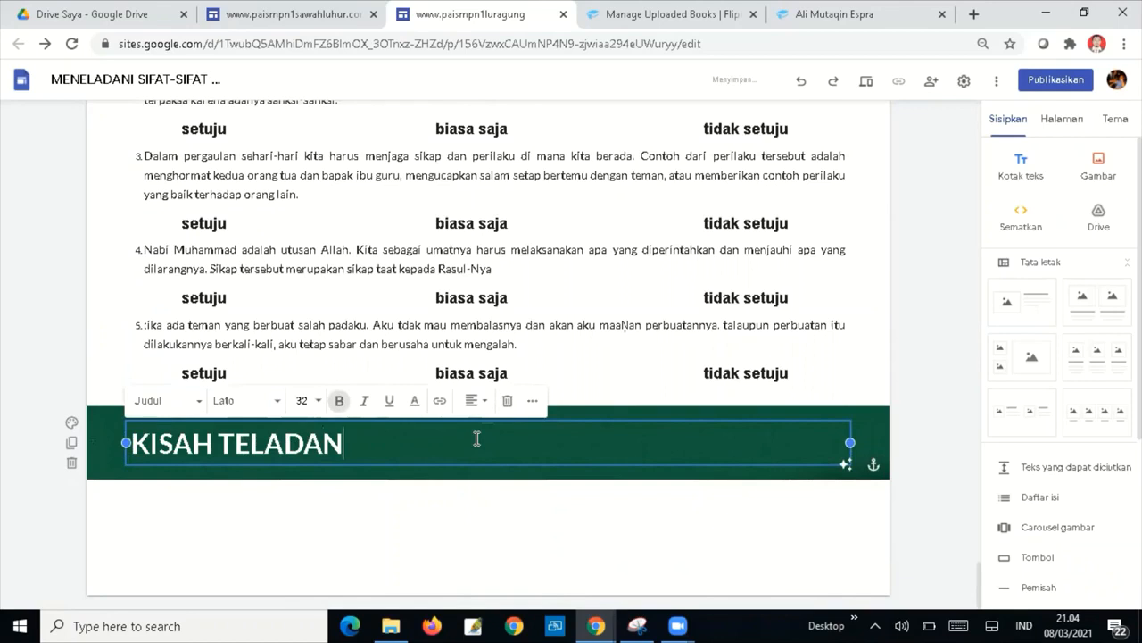
left_click(723, 497)
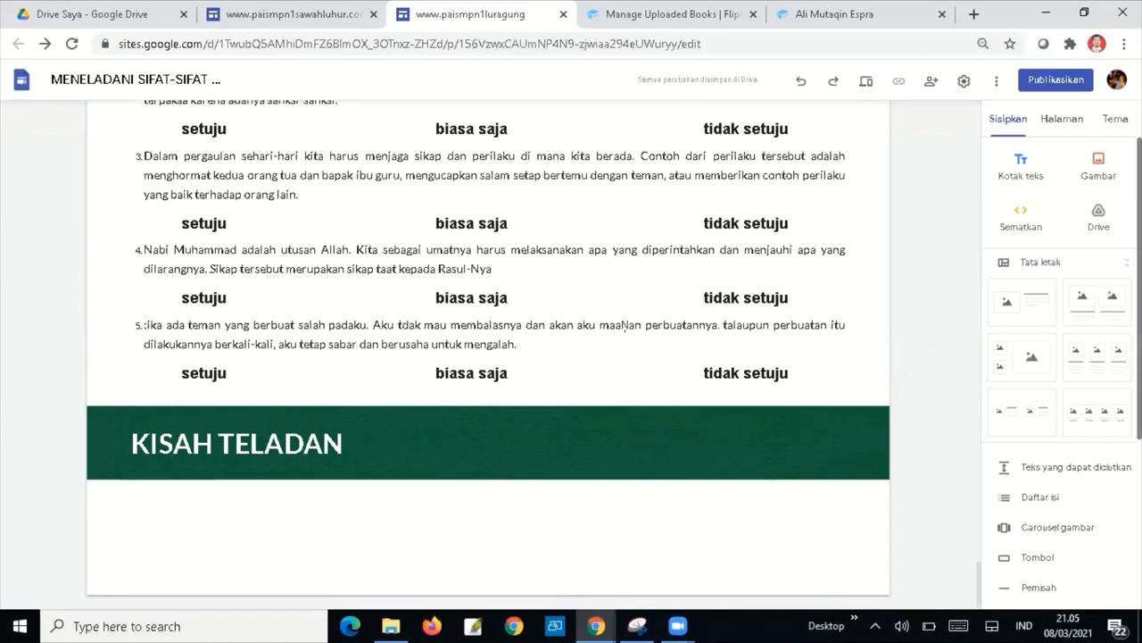
Embed the 'Mengenal 25 Nabi dan Rasul' YouTube video below it, widened to full section width.
scroll(1062, 375, "down", 3)
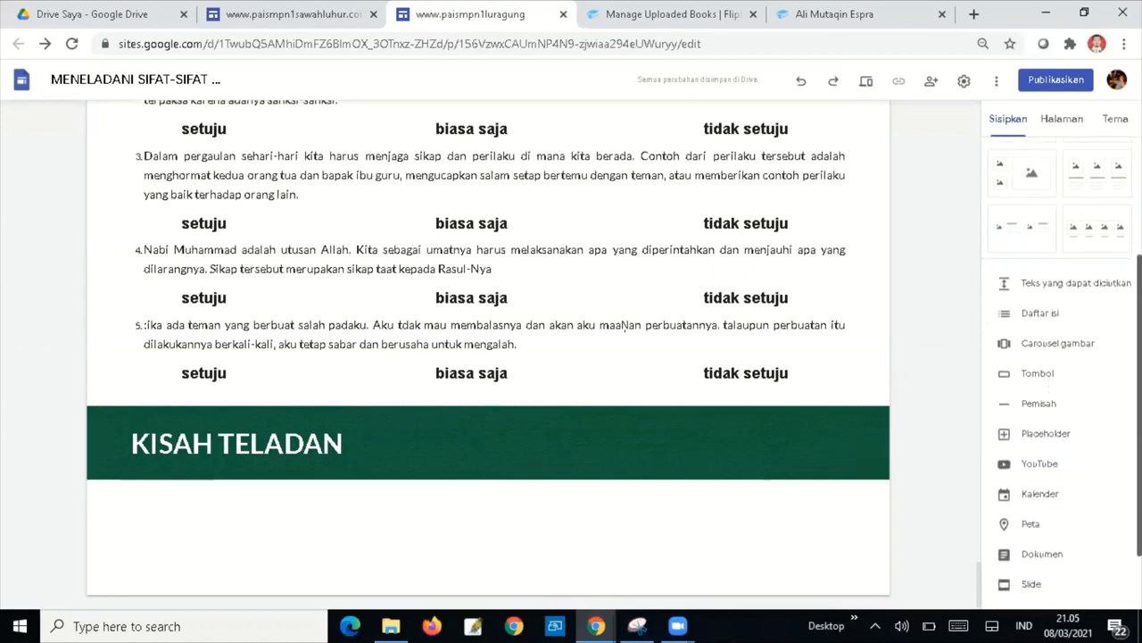
scroll(1062, 375, "down", 1)
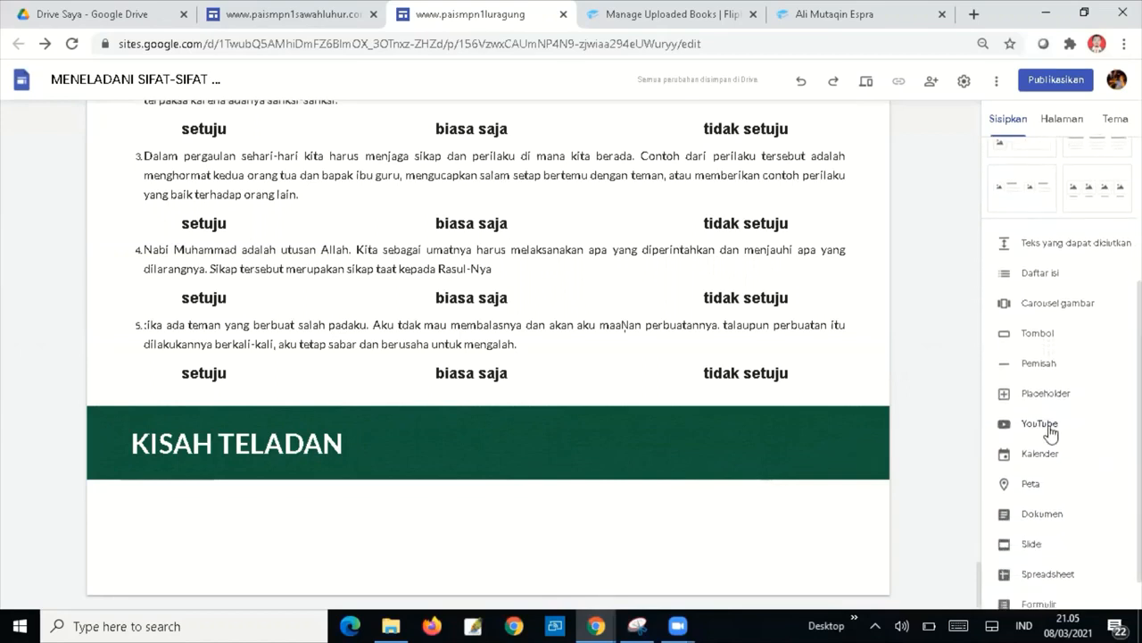
left_click(1050, 429)
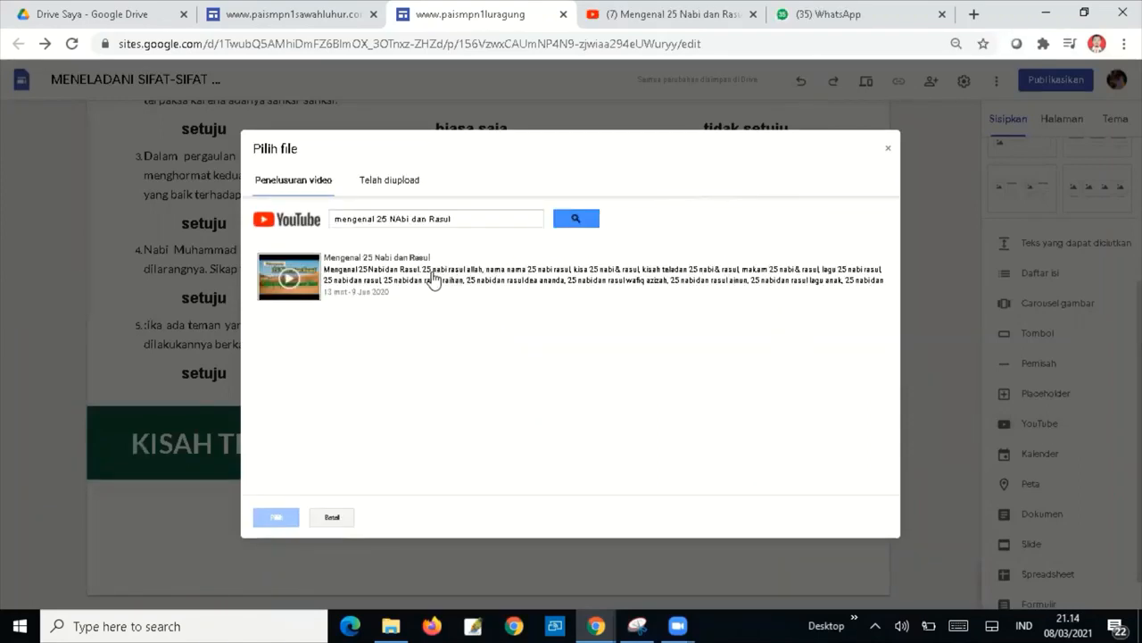
left_click(409, 279)
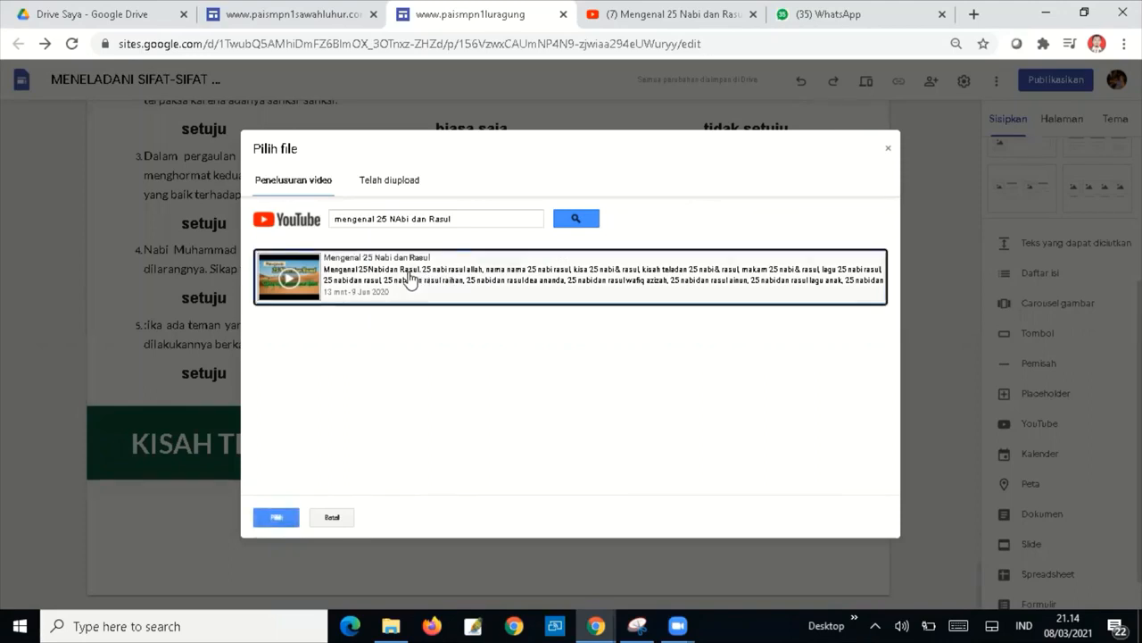
left_click(279, 520)
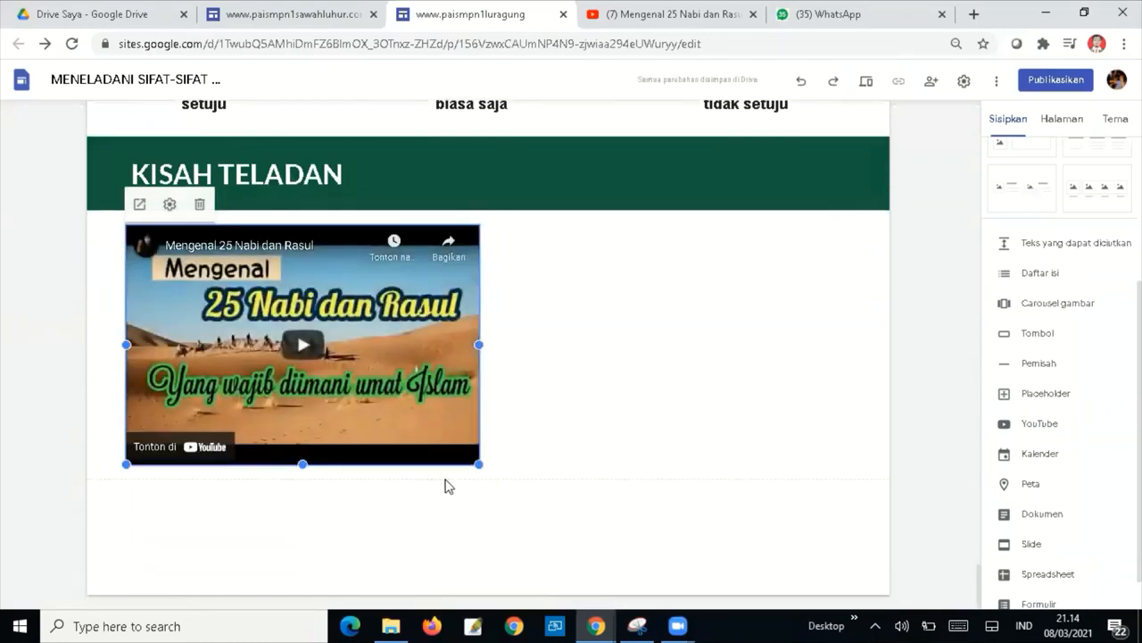
left_click_drag(483, 465, 770, 540)
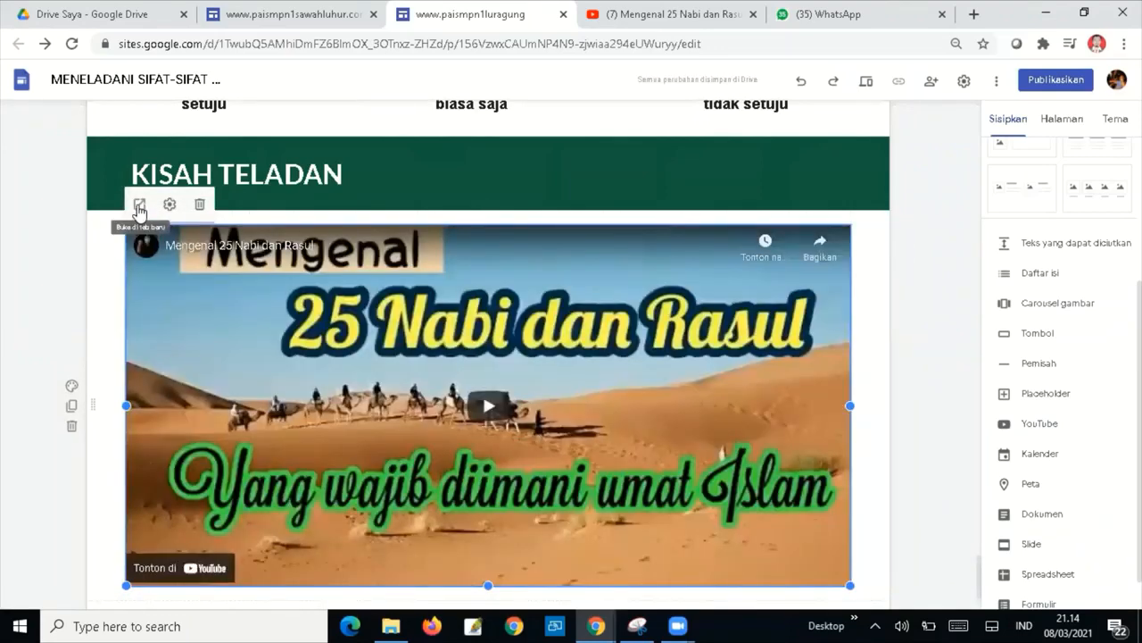
left_click(139, 207)
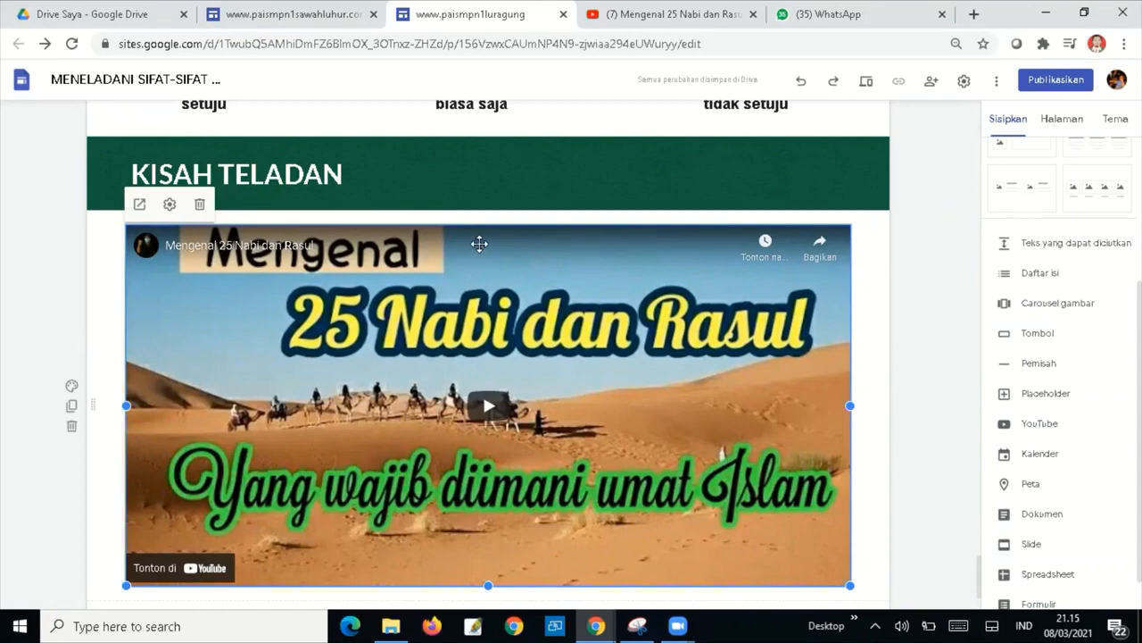
Set the video section's background to the dark blue bokeh stock image.
left_click(71, 388)
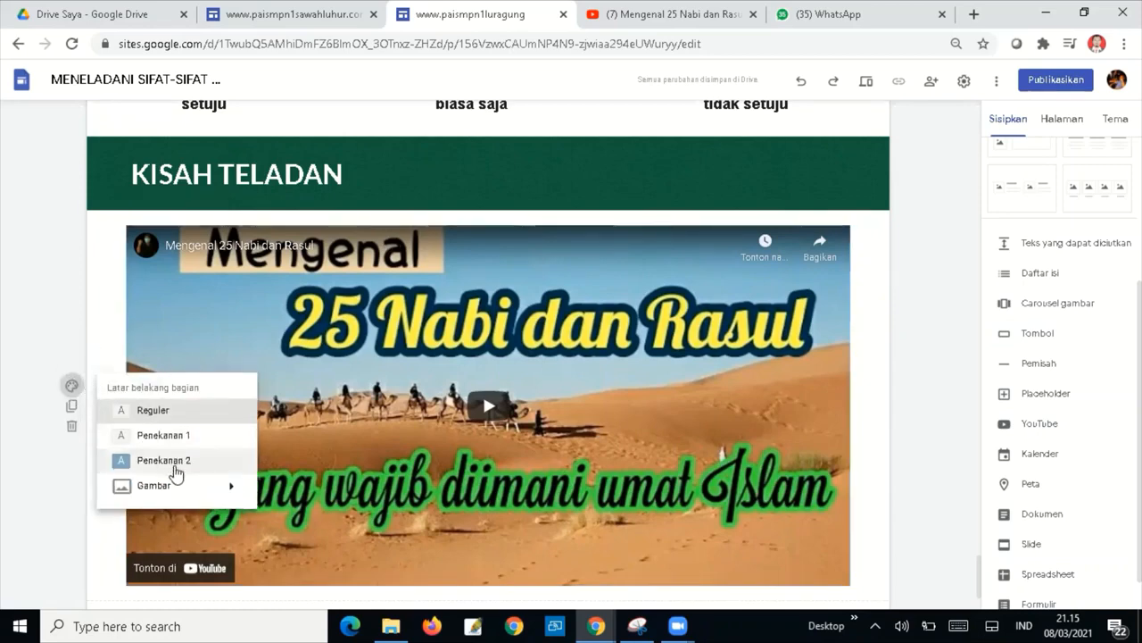
mouse_move(184, 487)
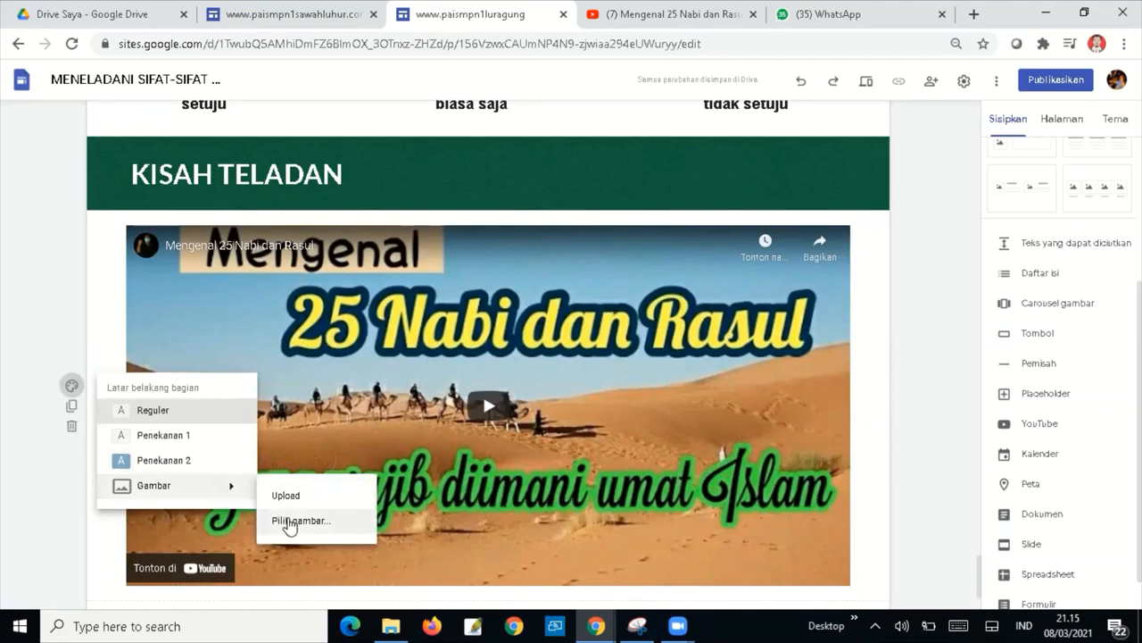
left_click(289, 525)
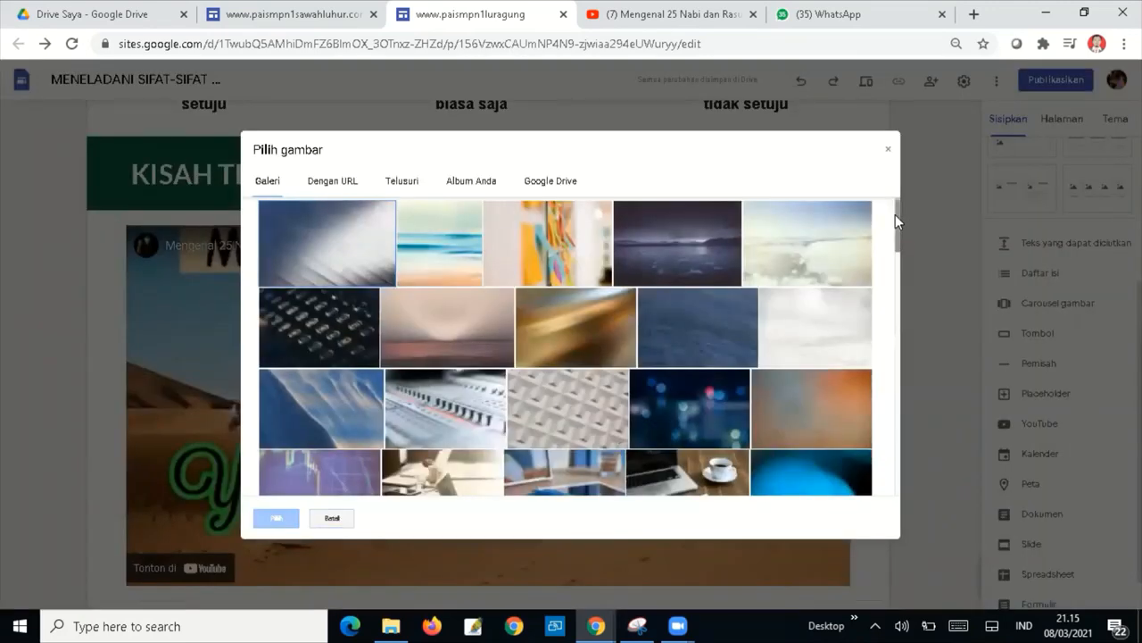
left_click(709, 410)
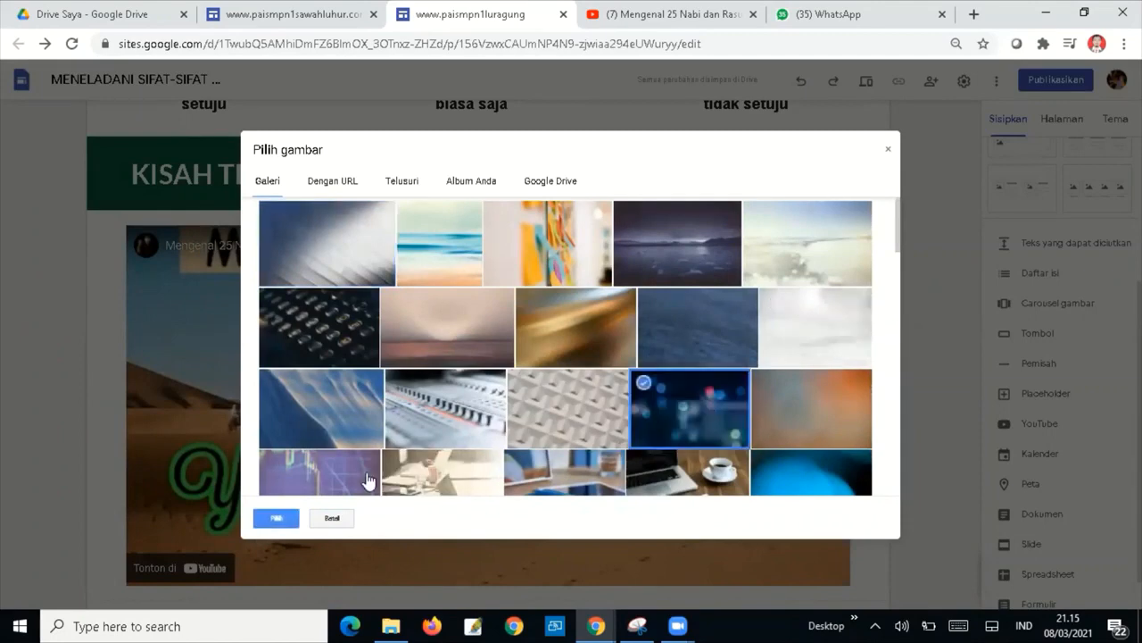
left_click(278, 519)
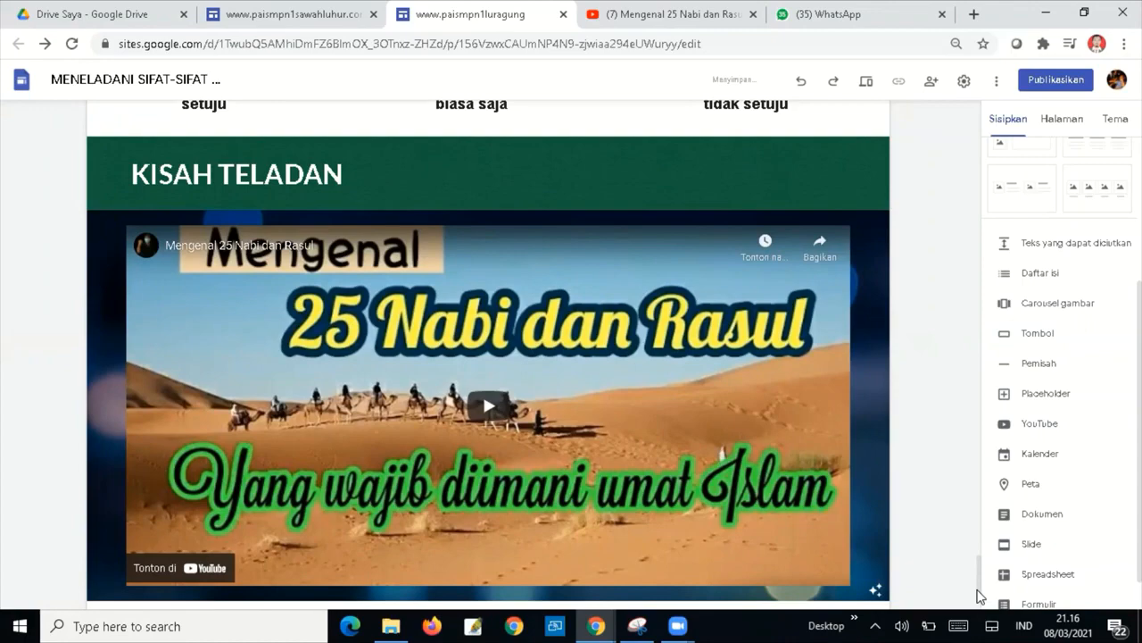
Duplicate the KISAH TELADAN heading below the video and retitle it RANGKUMAN MATERI.
scroll(974, 476, "down", 1)
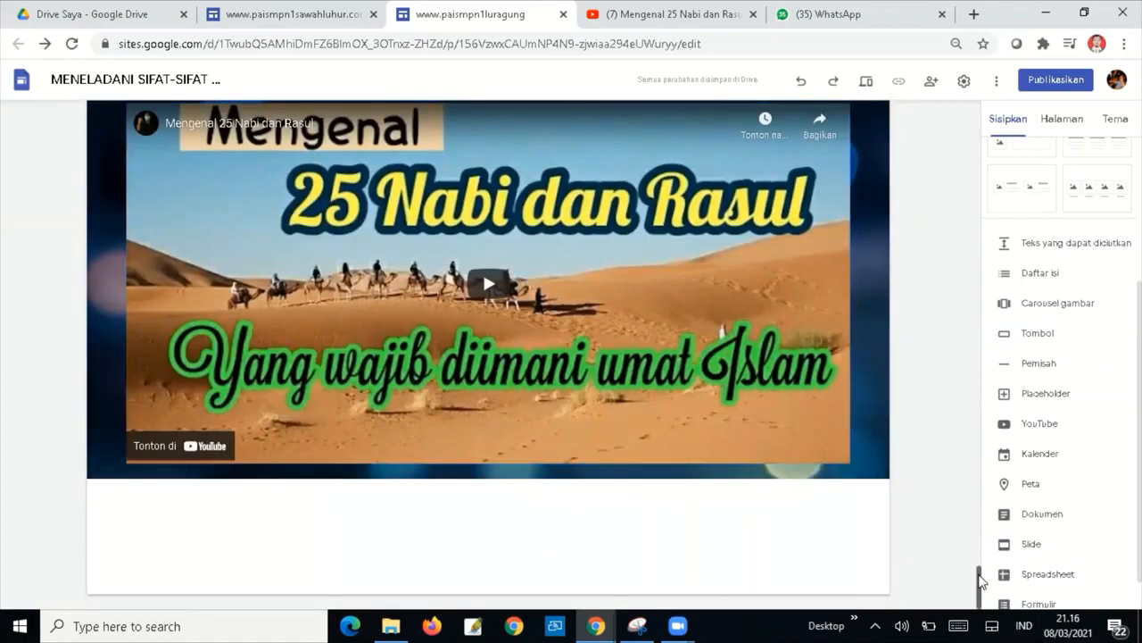
scroll(980, 580, "up", 3)
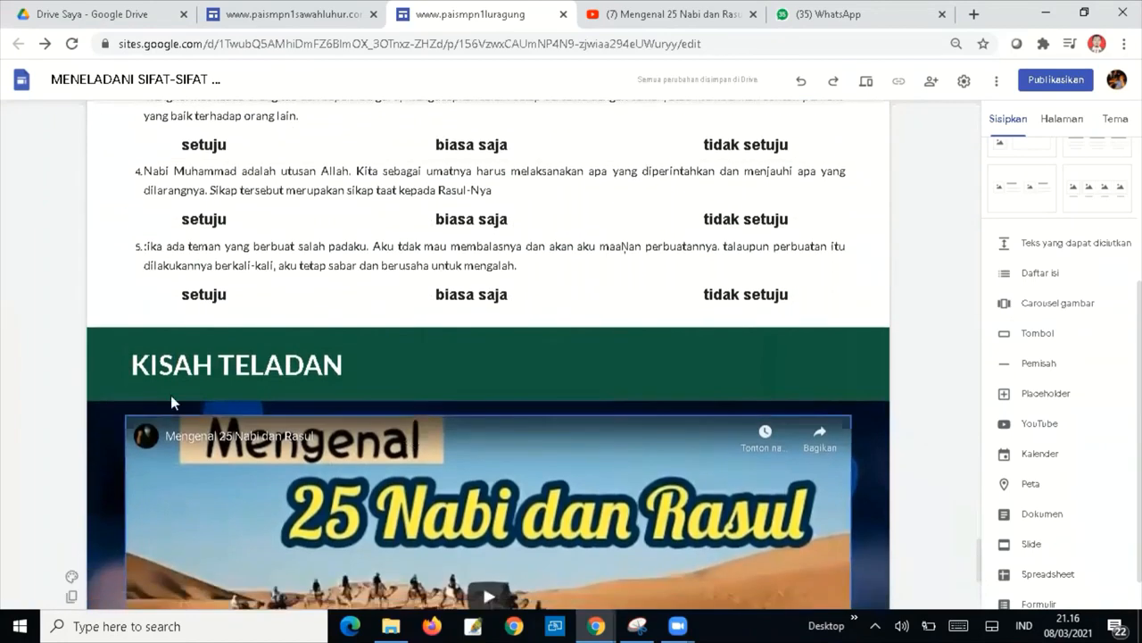
left_click(71, 364)
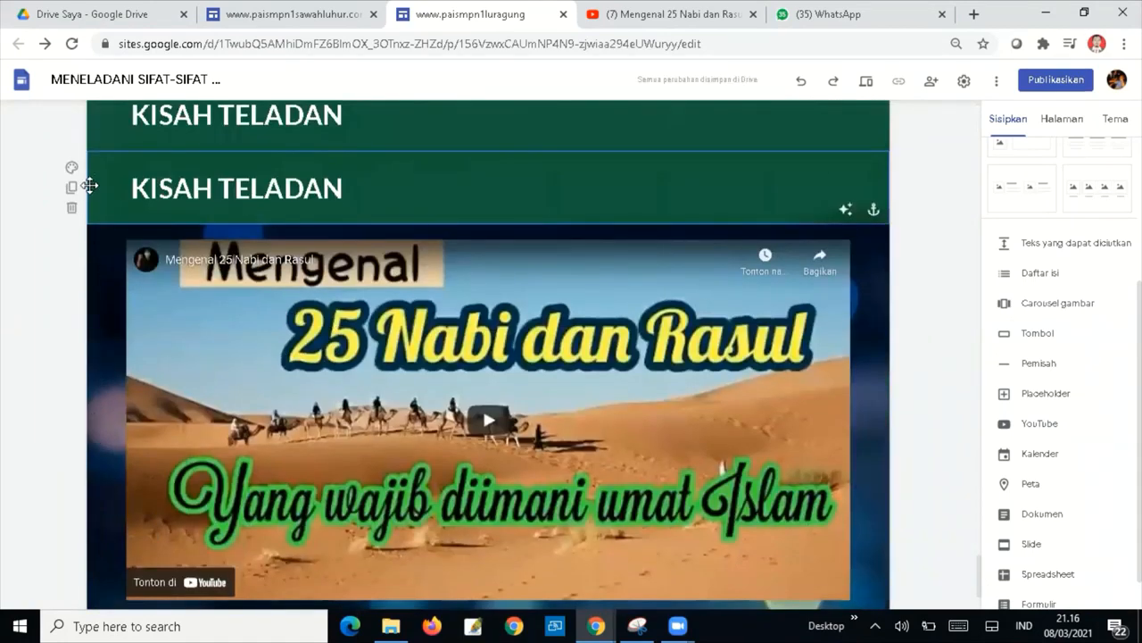
left_click_drag(90, 296, 90, 514)
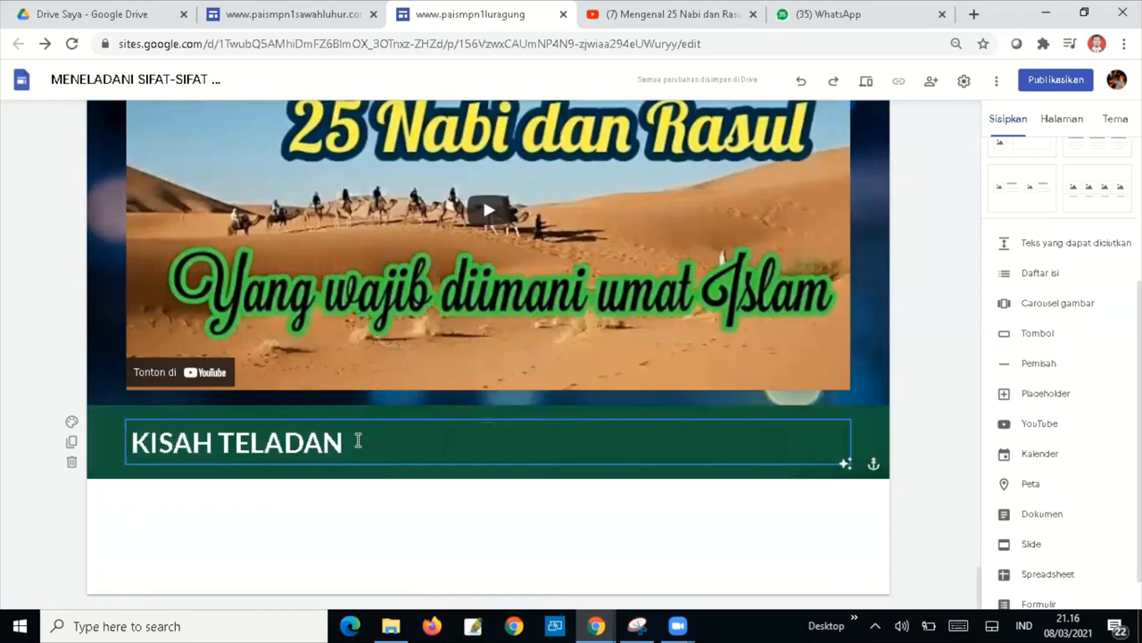
left_click_drag(357, 440, 130, 441)
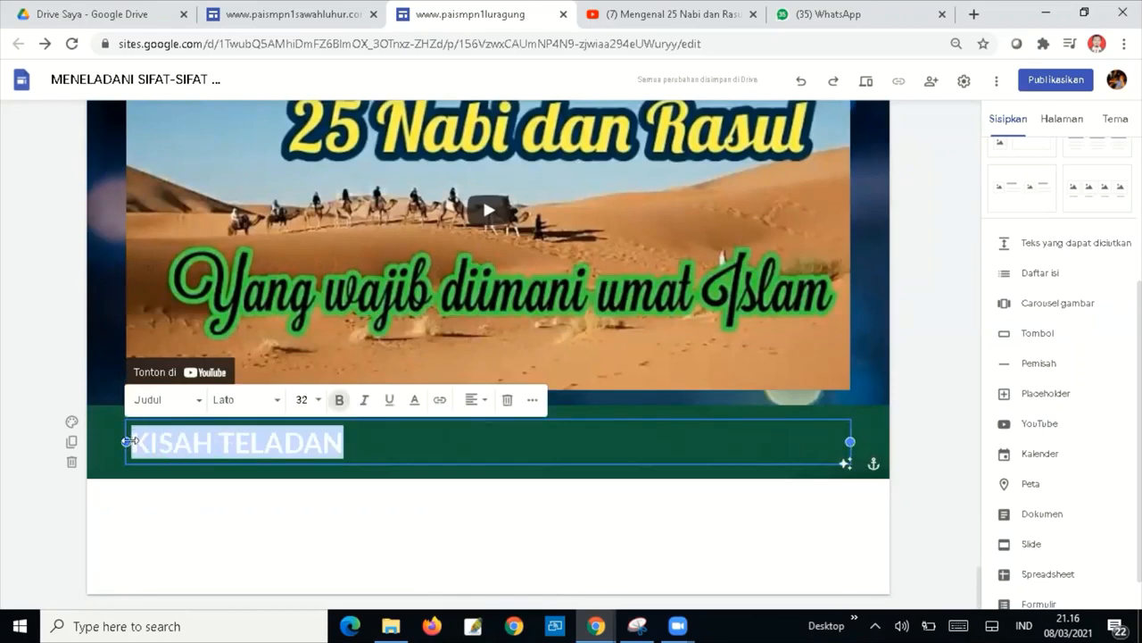
key("BackSpace")
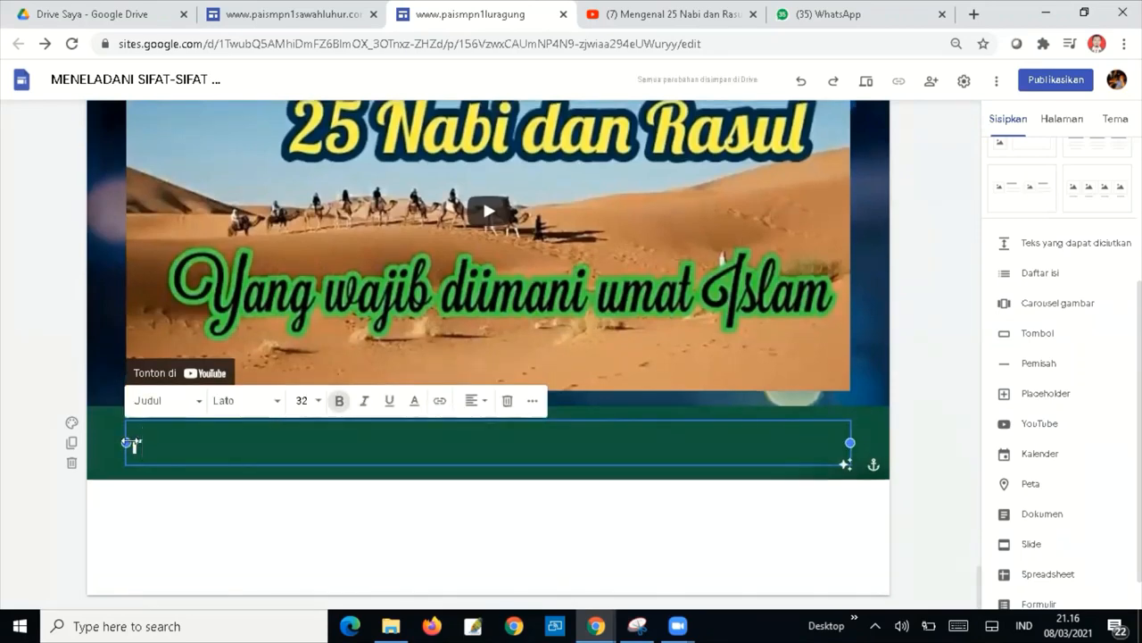
type("RANG")
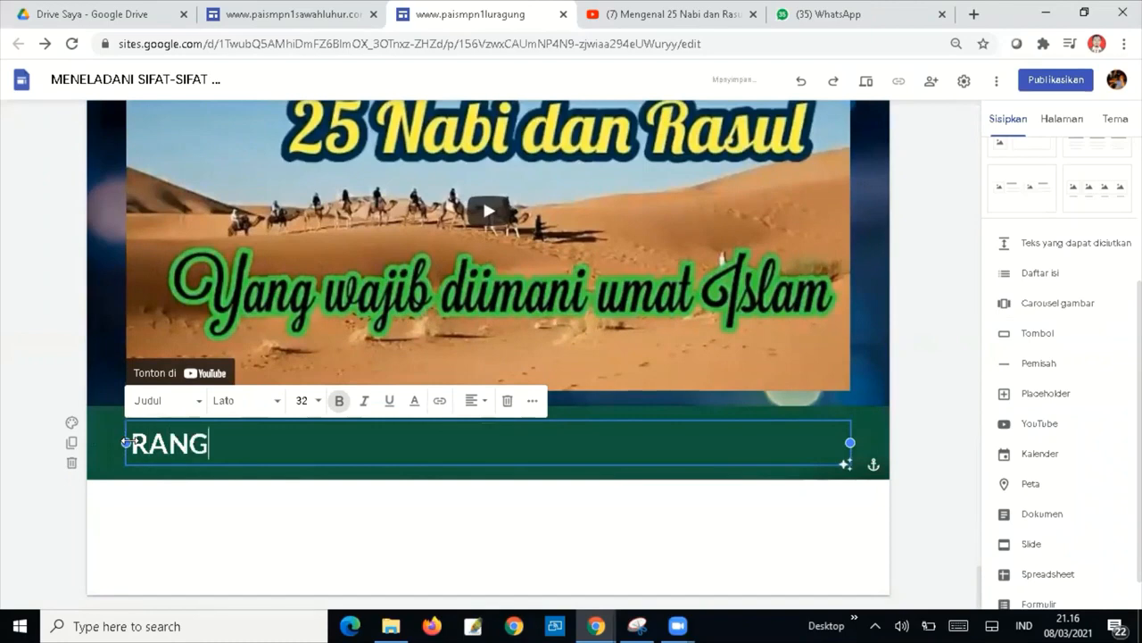
type("KUMAN MATERI")
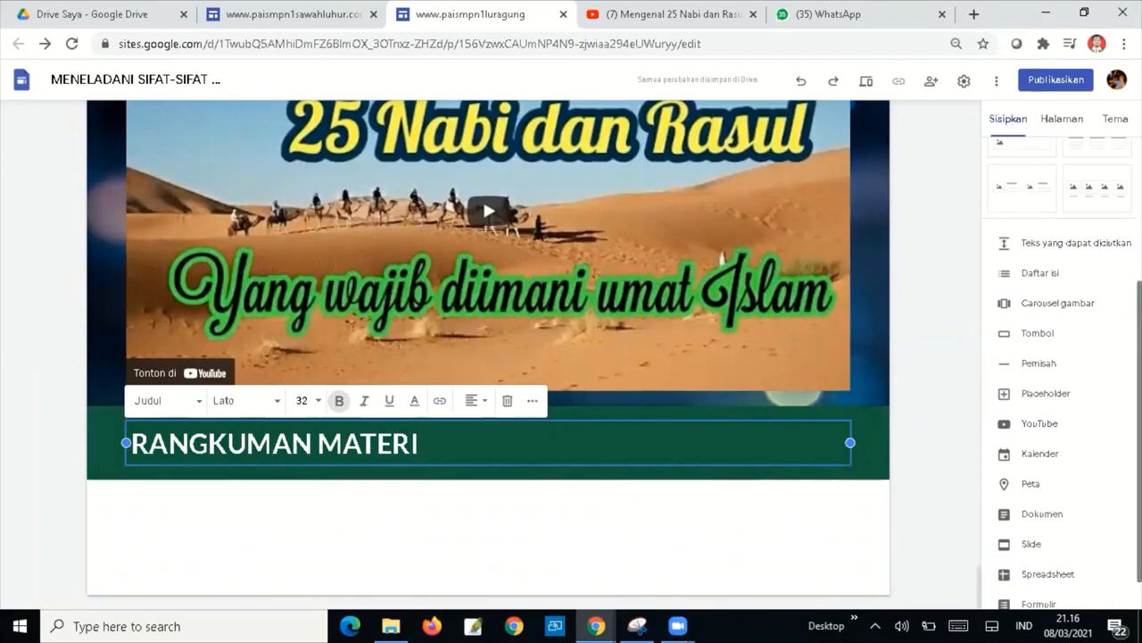
scroll(1060, 357, "up", 3)
scroll(1061, 357, "up", 2)
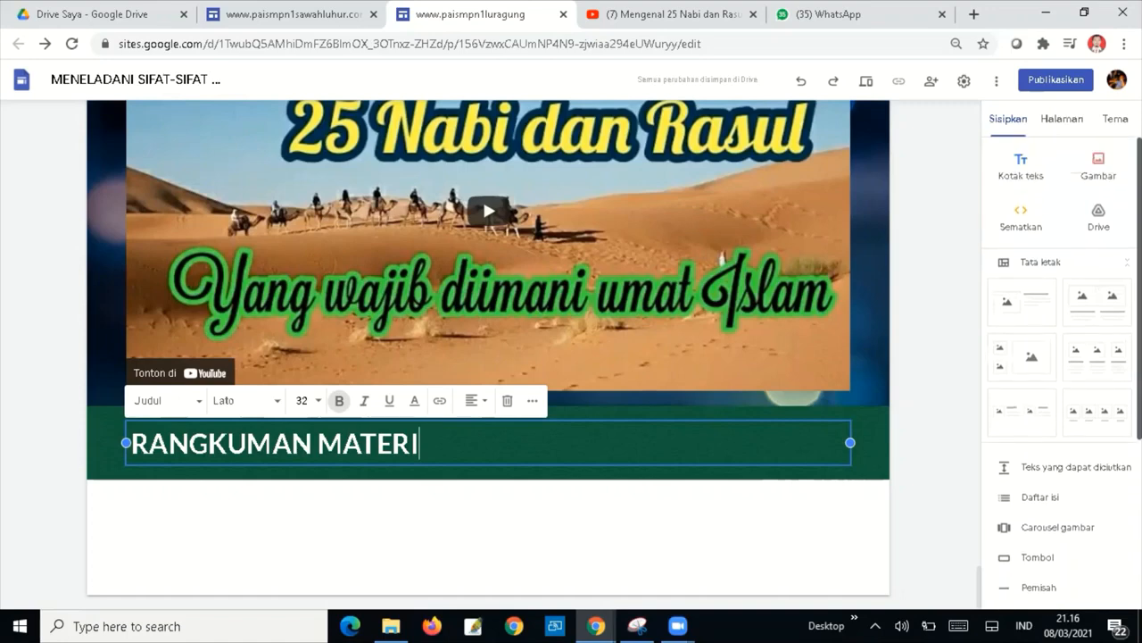
Add a text box under RANGKUMAN MATERI holding the pasted five-point numbered lesson summary.
left_click(1058, 197)
left_click(1017, 163)
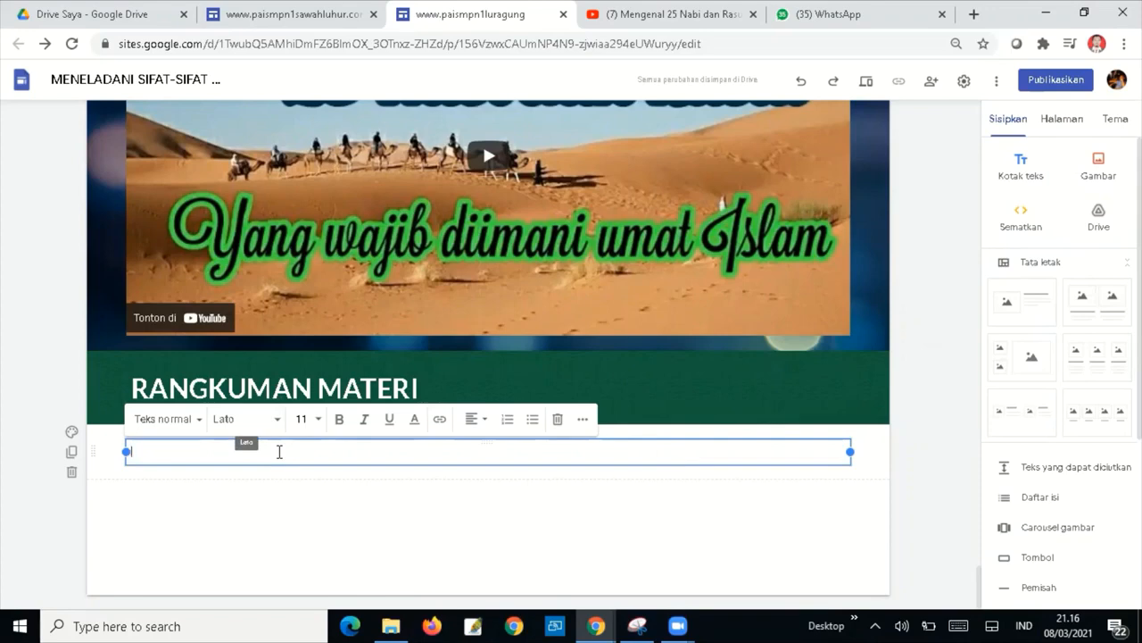
type("Pengertan iman kepada Rasul adalah menyakini dengan sepenuh hat bahwa Allah telah mengutus para rasul-Eya untuk menyampaikan wahyu kepada umatnya. Para Nabi dan Rasul yang harus kita ketahui sebagaimana dinyatakan dalam al-Qur'ān jumlahnya ada 25 nabi dan rasul. Kisah perjuangan dalam berdakwah dapat menjadi teladan bagi kehidupan kita saat ini. Sifat-sifat Rasul Sifat wajib para rasul ada 4 yaitu: Siddiq, Amanah, Tablig, dan Fatanah. Sifat mustahilnya para rasul ada 4: yaitu Kazib, Khianat, Kitman, dan Baladah. Sifat Jaiz para rasul ada 1 yaitu \"Iradhul Basyariyah yaitu memiliki sifat dan kebutuhan hidup sebagaimana manusia pada umumnya. Rasul Ulul Azmi Ada 5 rasul yang diberi gelar \"Ulul azmi yang artnya orang-orang yang memiliki keteguhan hat dalam menghadapi dan cobaan dari Allah Swt. Adapun 0 rasul tersebut adalah Euh a.s., Ibrahim a.s., Musa a.As., Isa a.s., dan Muhammad saw. Hikmah beriman kepada Rasul Allah Swt. Adapun hikmah yang dapat kalian laksanakan dalam kehidupan seharihari adalah: a. Kita selalu meningkatkan iman dan taqwa kepada Allah Swt. b. Kita selalu mengerjakan dan mengamalkan apa yang telah dicontohkan oleh para rasul. c. Menjadikan para Rasul sebagai teladan dalam kehidupan seharihari. d. Kita selalu patuh dan taat dalam melaksanakan semua yang diperintahkan oleh Allah dan menjauhi apa yang menjadi laranganNya.")
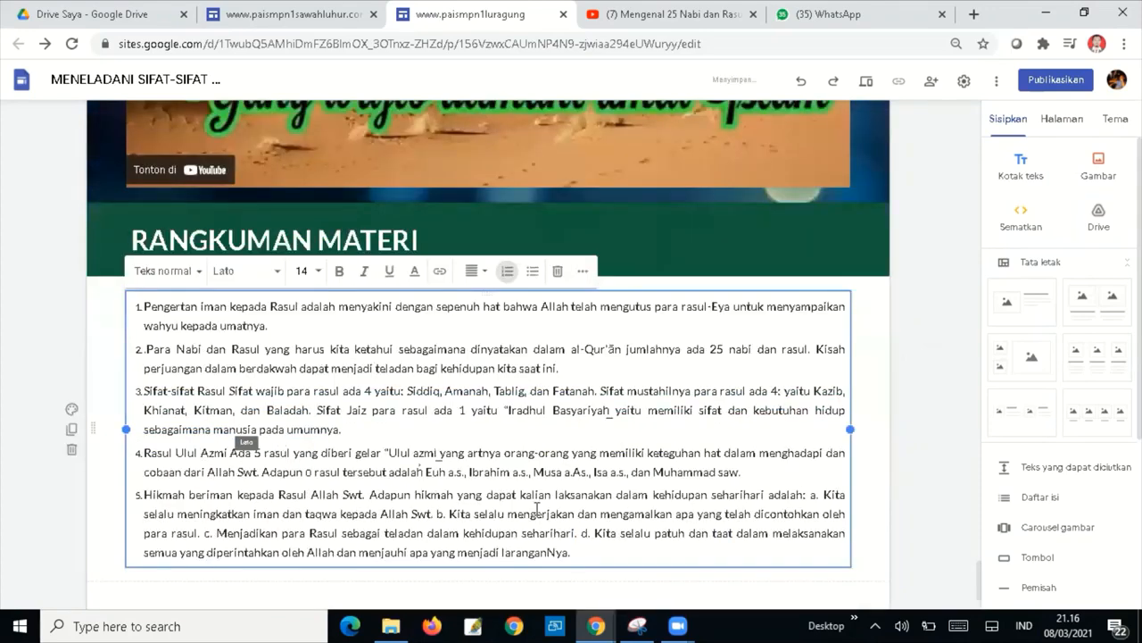
left_click(881, 411)
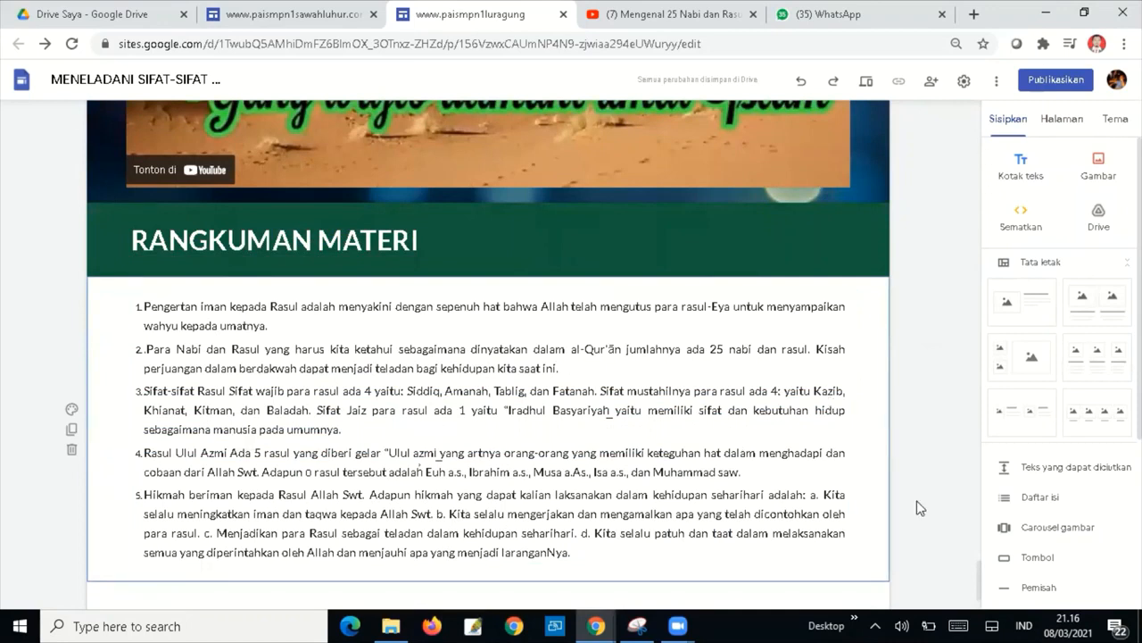
Apply the pale cloudy gallery image as the RANGKUMAN MATERI summary section's background.
left_click(72, 411)
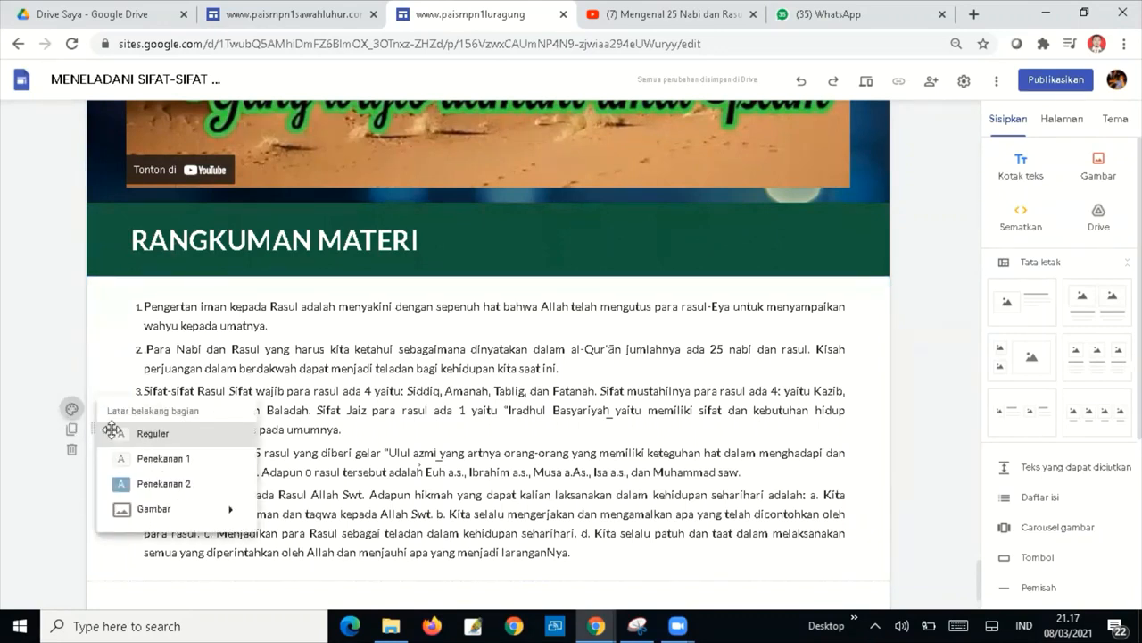
mouse_move(201, 511)
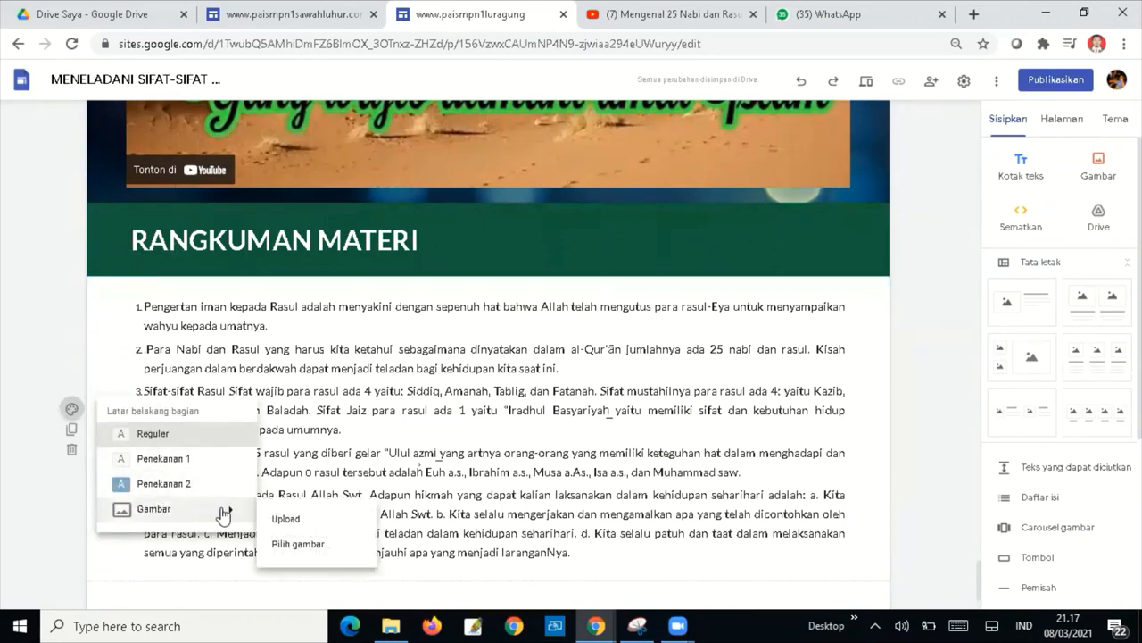
left_click(303, 544)
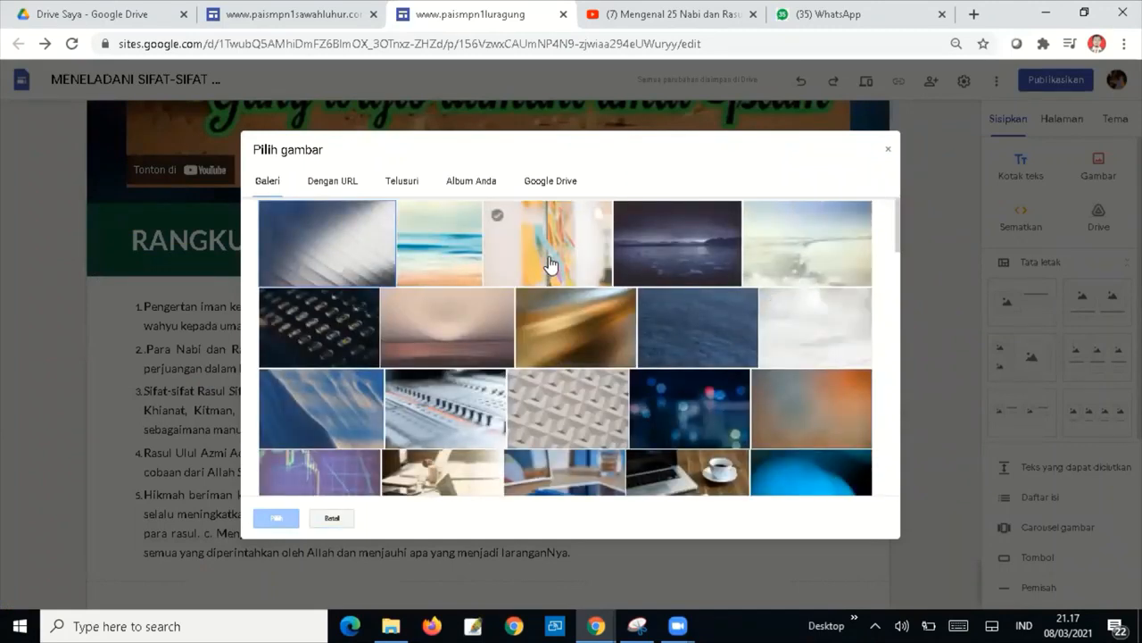
left_click(814, 320)
left_click(272, 519)
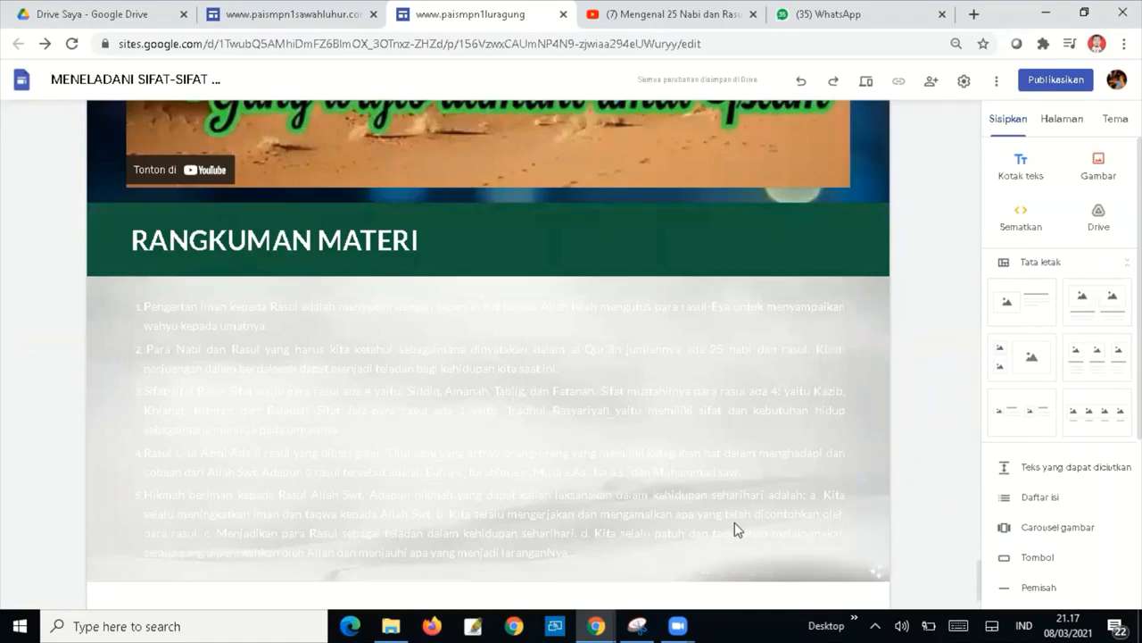
left_click(878, 570)
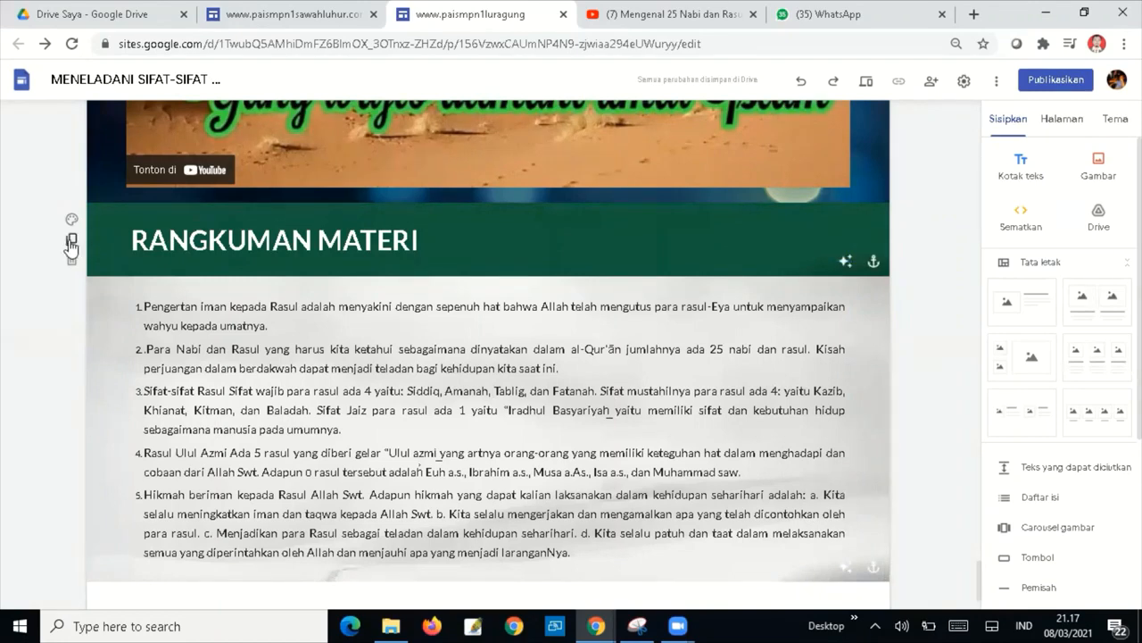
Duplicate the RANGKUMAN MATERI heading section and move the copy below the summary list.
left_click(71, 243)
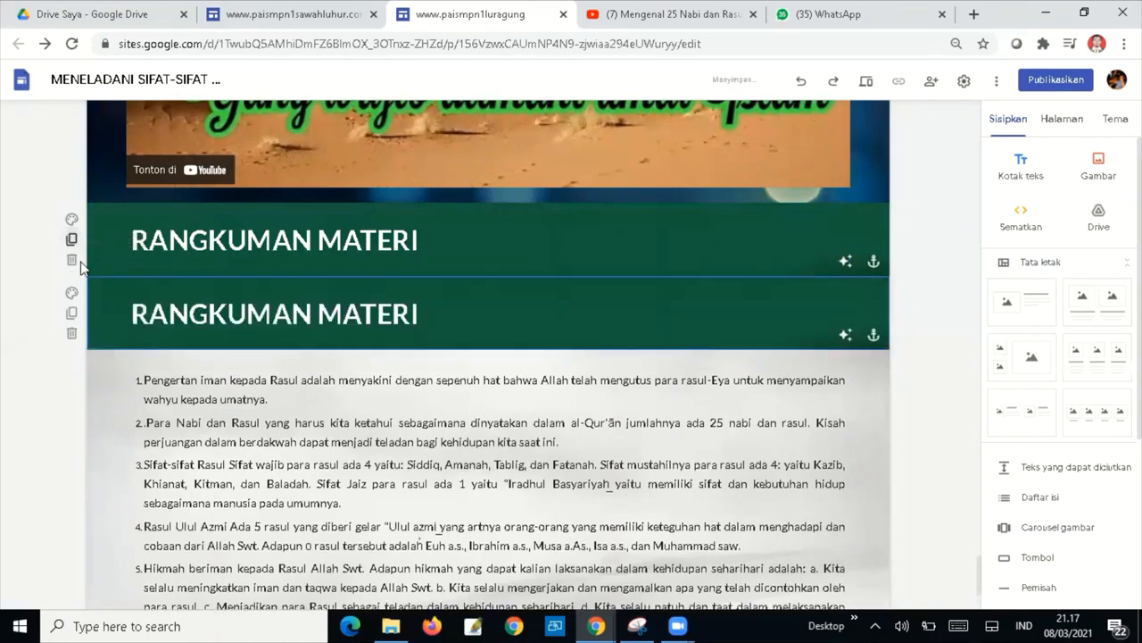
scroll(80, 268, "down", 3)
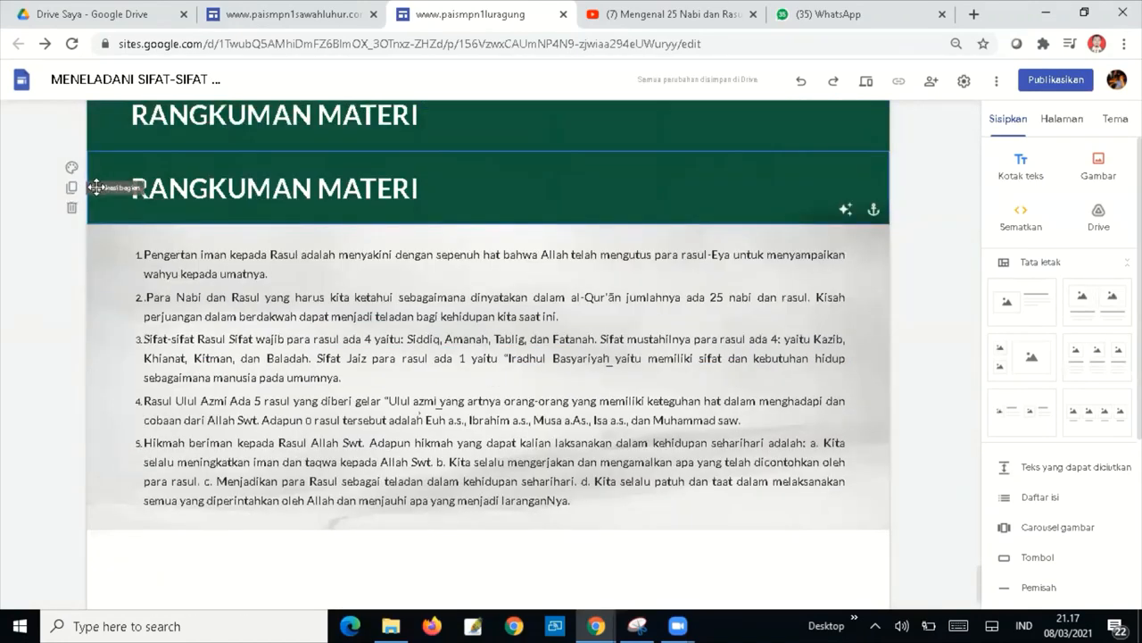
left_click_drag(105, 333, 98, 561)
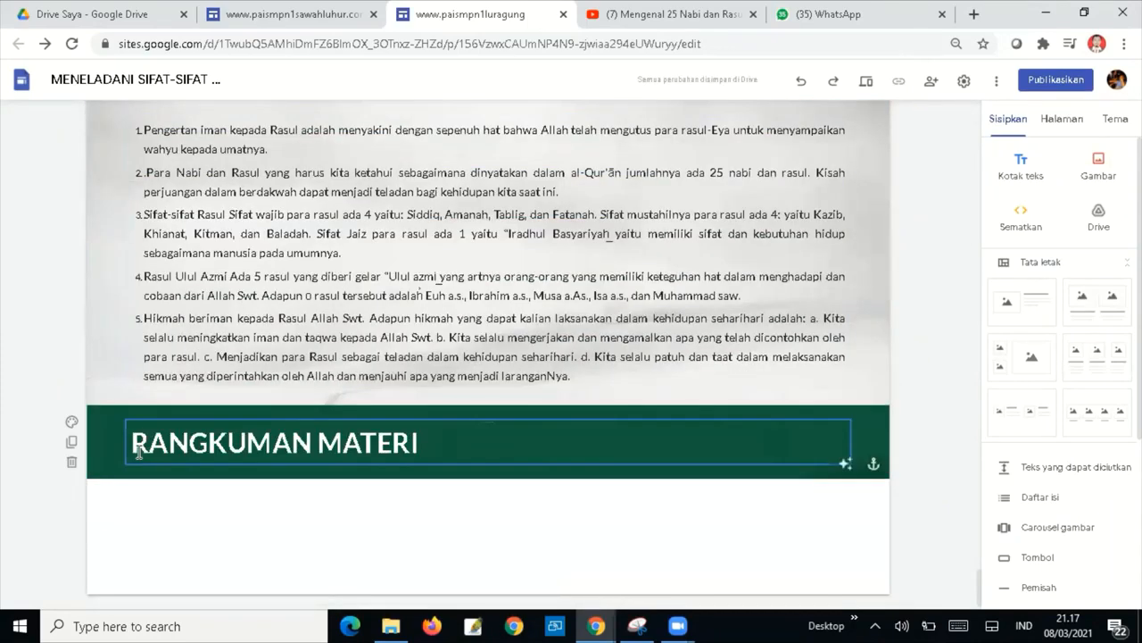
Change the copied heading's text to 'AYO BERLATIH ...!!!'.
left_click_drag(132, 442, 408, 454)
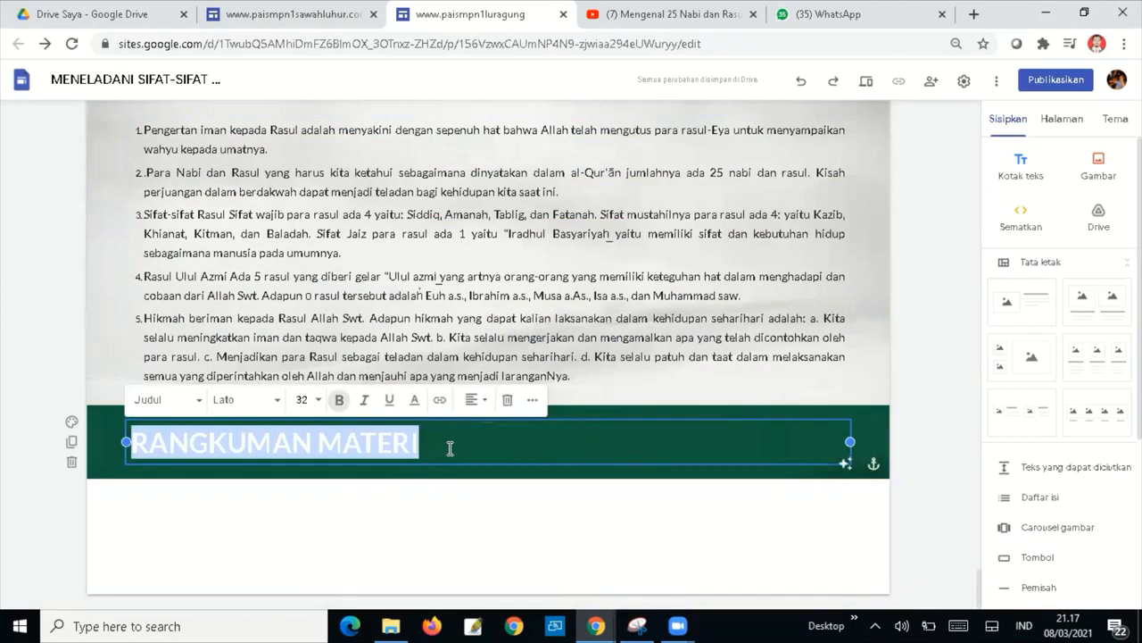
type("AYOO BER")
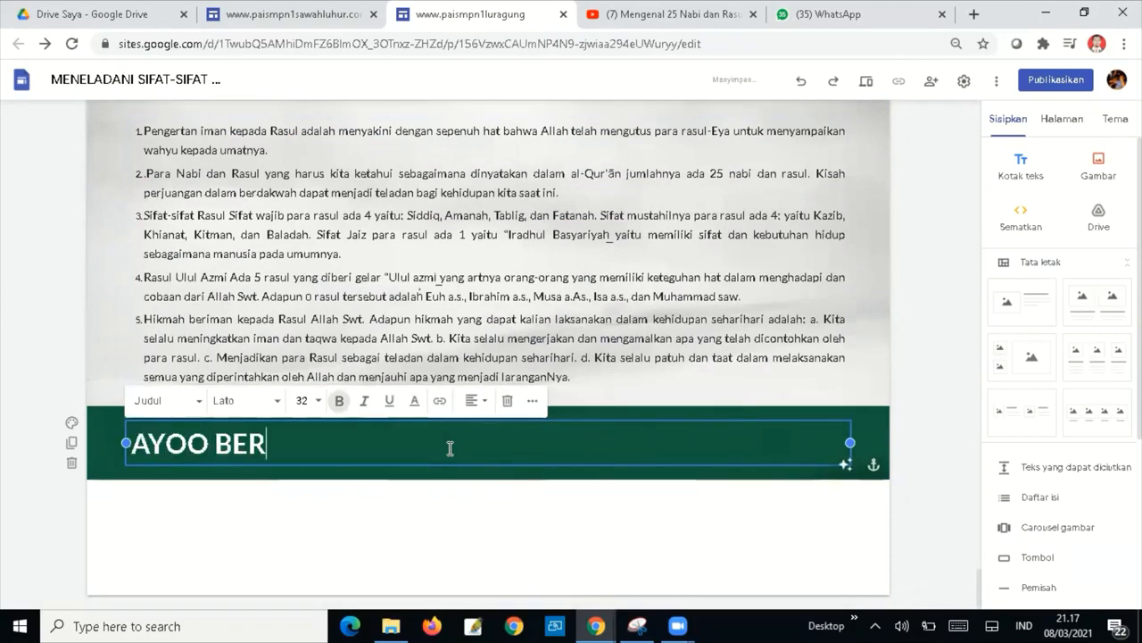
type("LATIH")
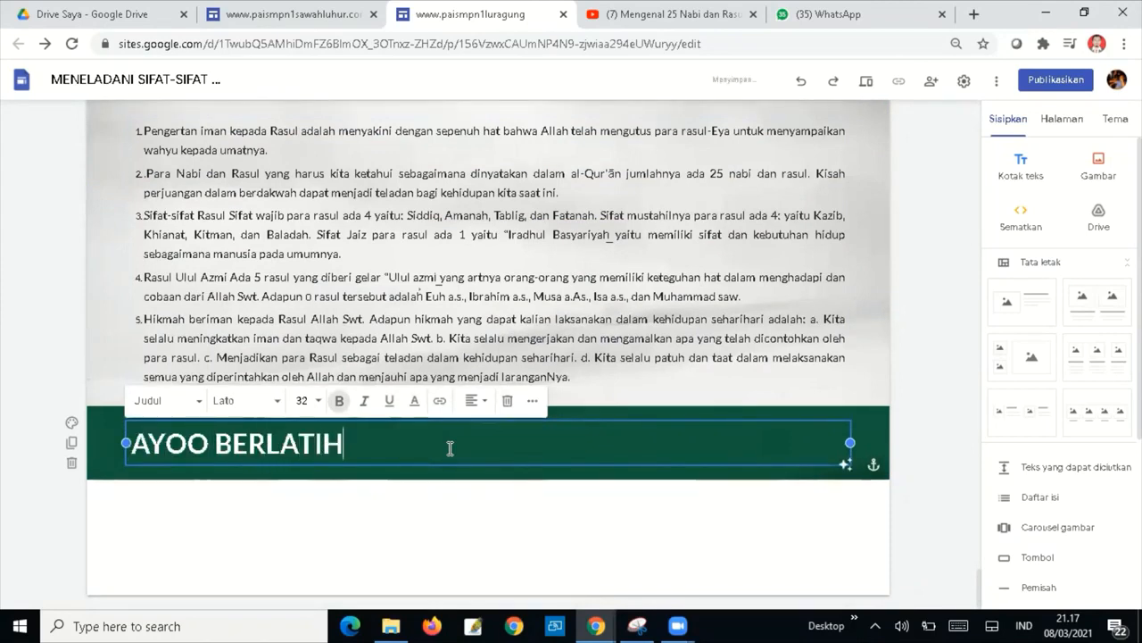
key("Left")
key("Left")
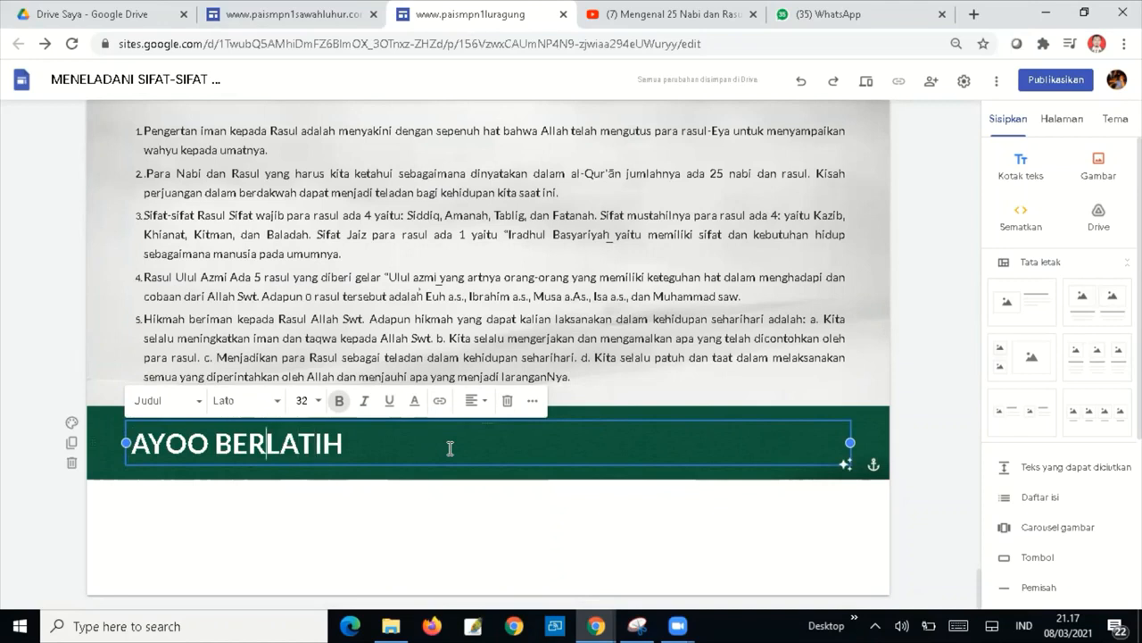
key("BackSpace")
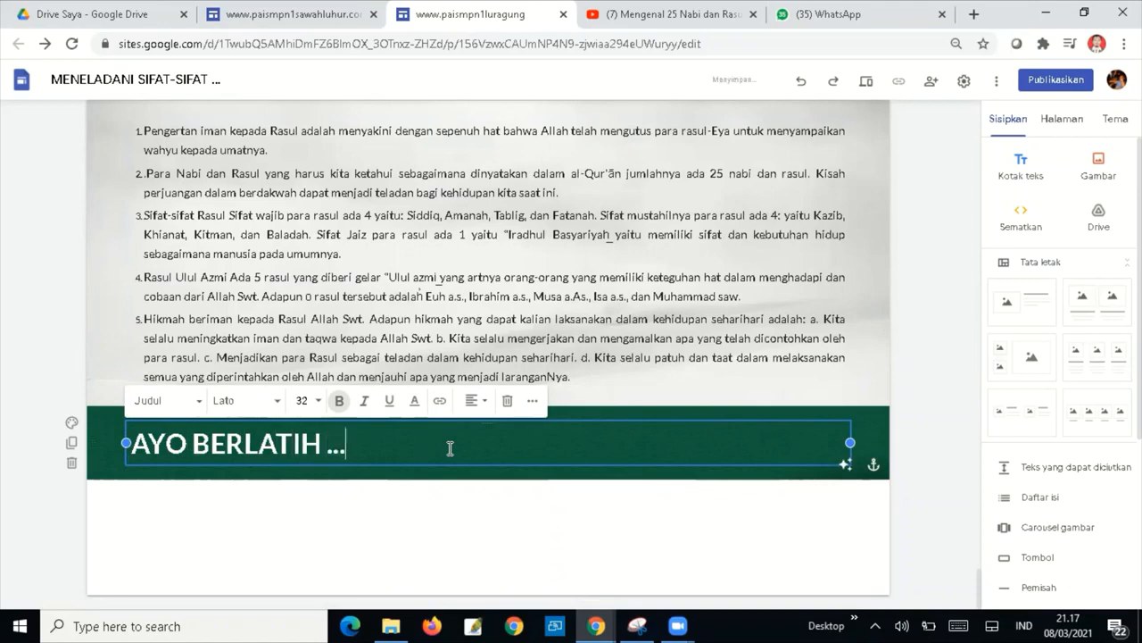
type("...!!!")
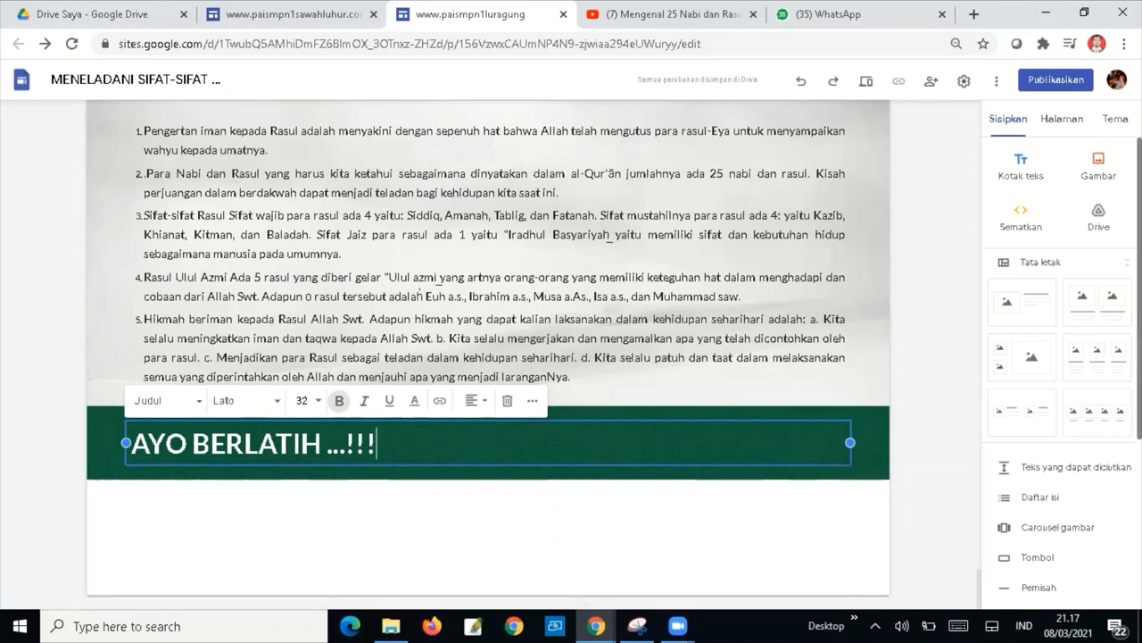
scroll(1062, 357, "down", 5)
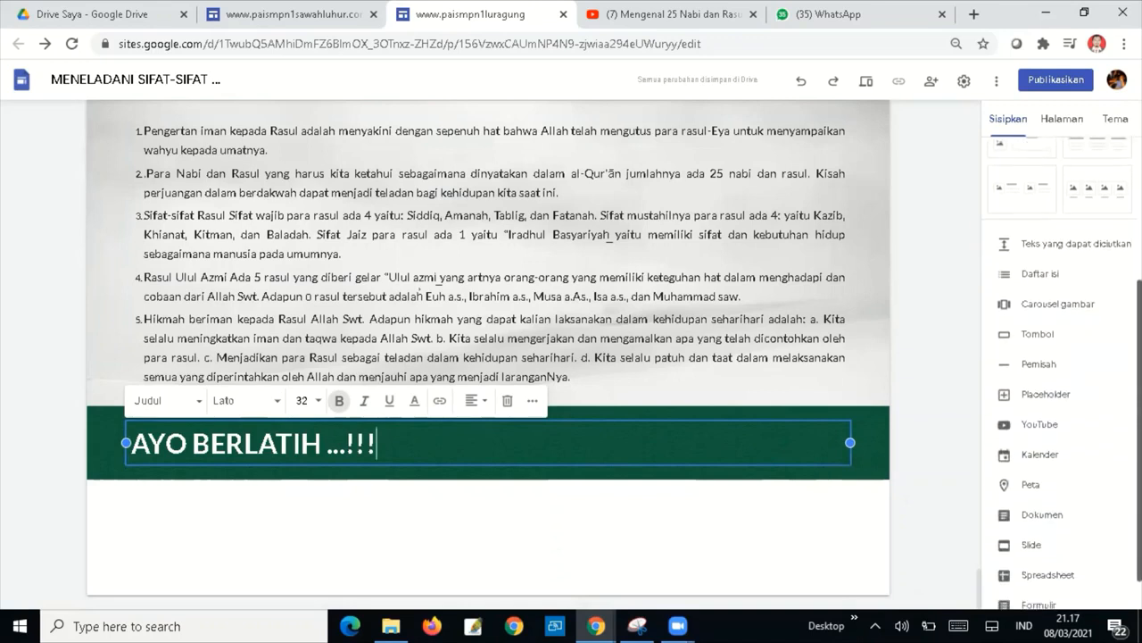
scroll(1052, 572, "down", 1)
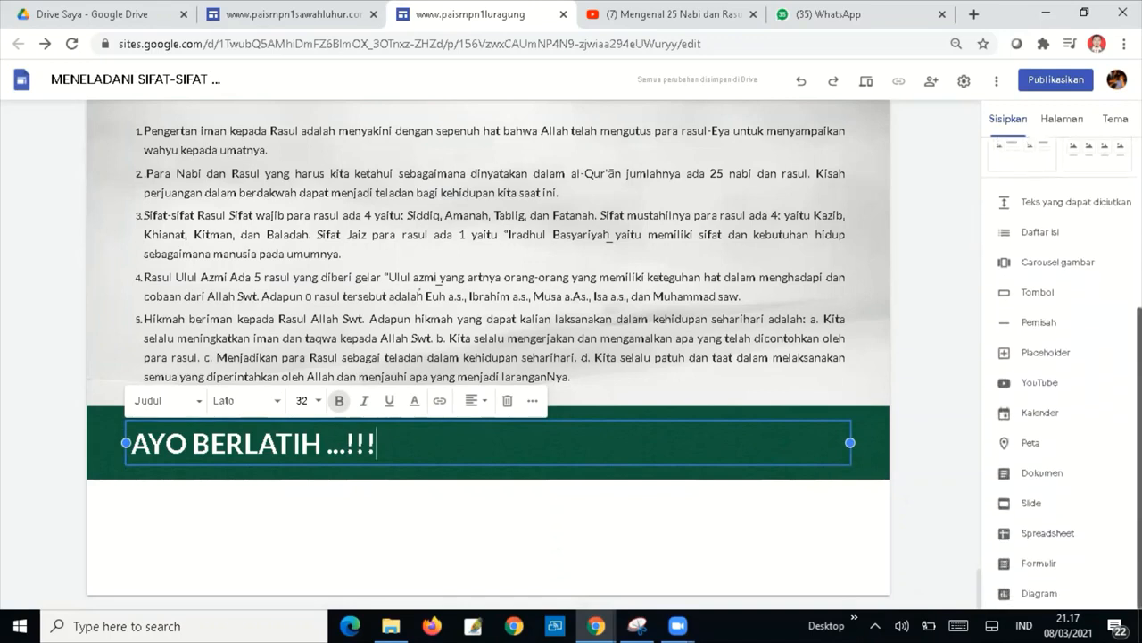
Embed the PENILAIAN HARIAN Google Form from the Formulir list.
left_click(1043, 564)
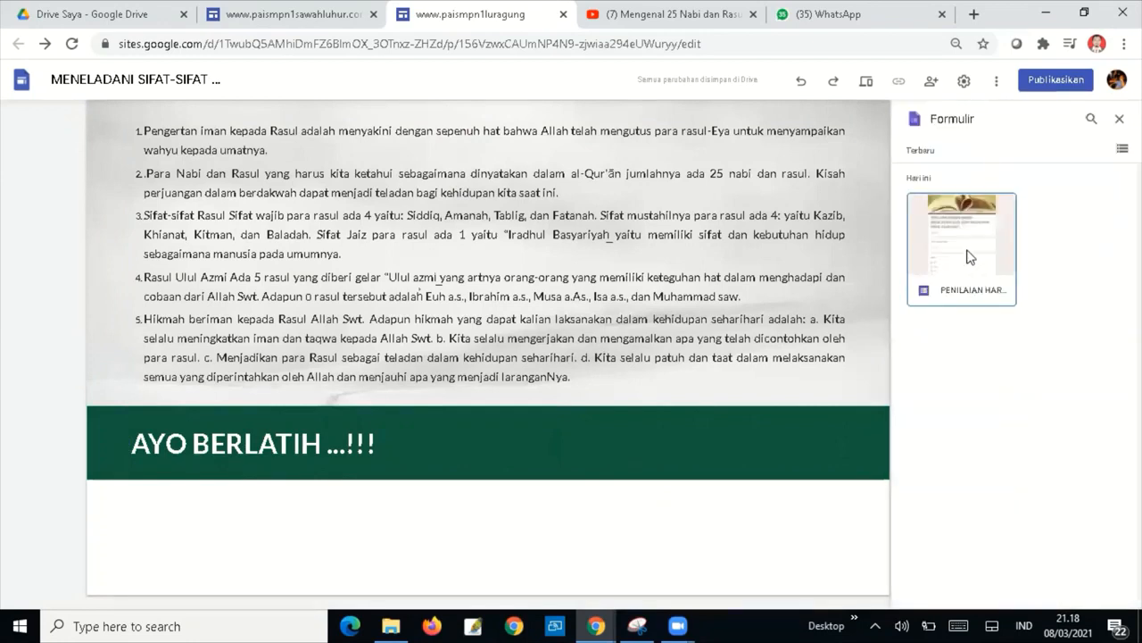
left_click(971, 257)
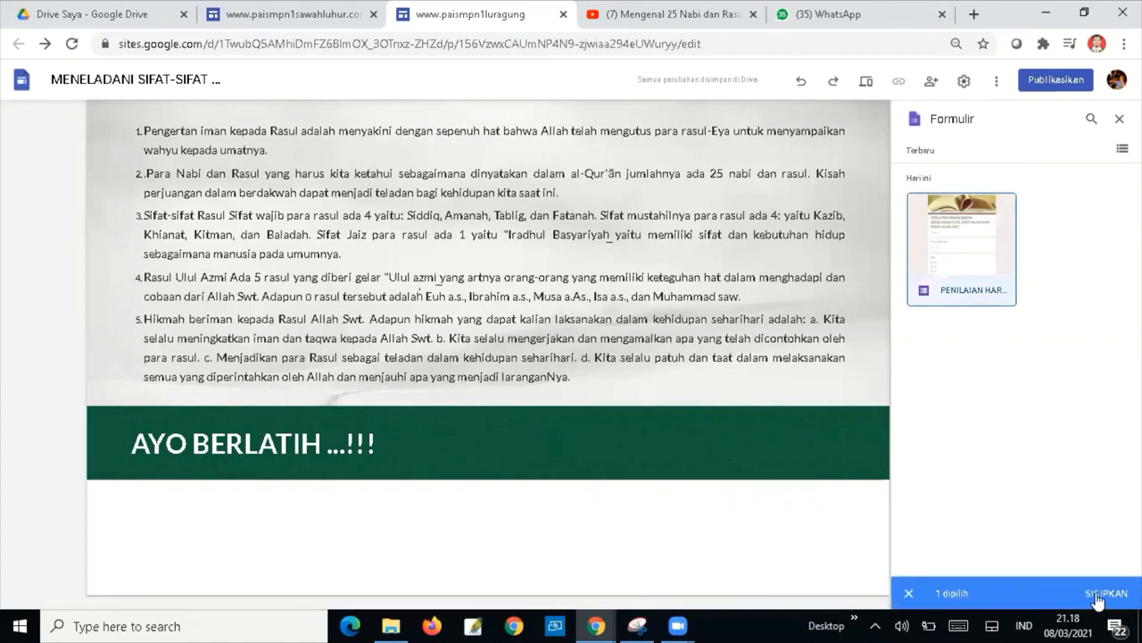
left_click(1100, 595)
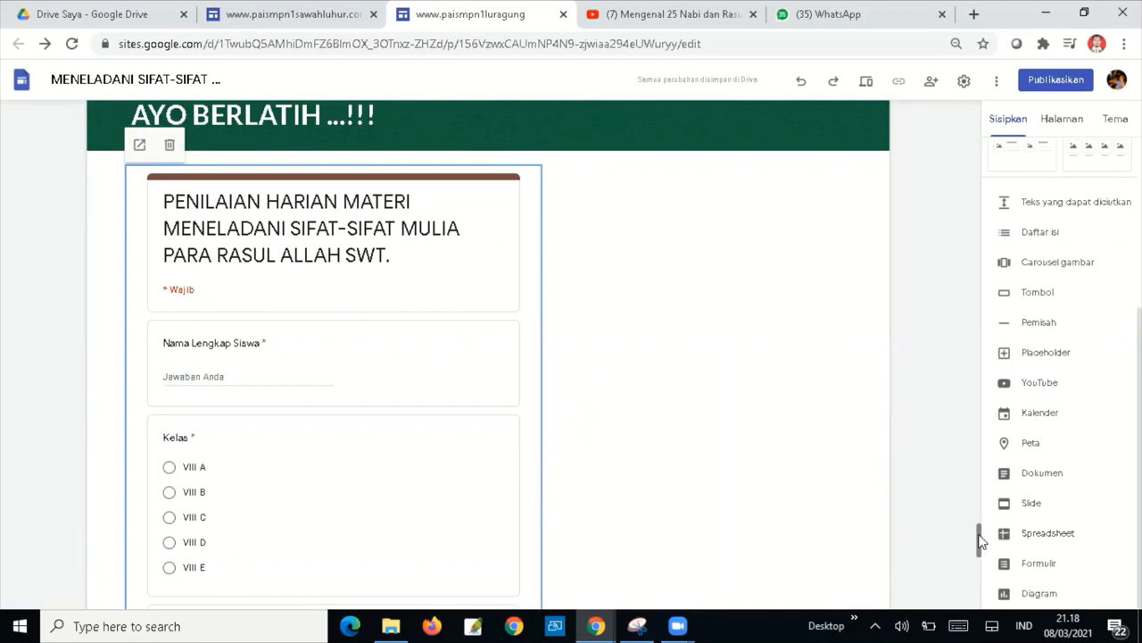
Widen the embedded form to span the full section width.
left_click_drag(980, 536, 982, 575)
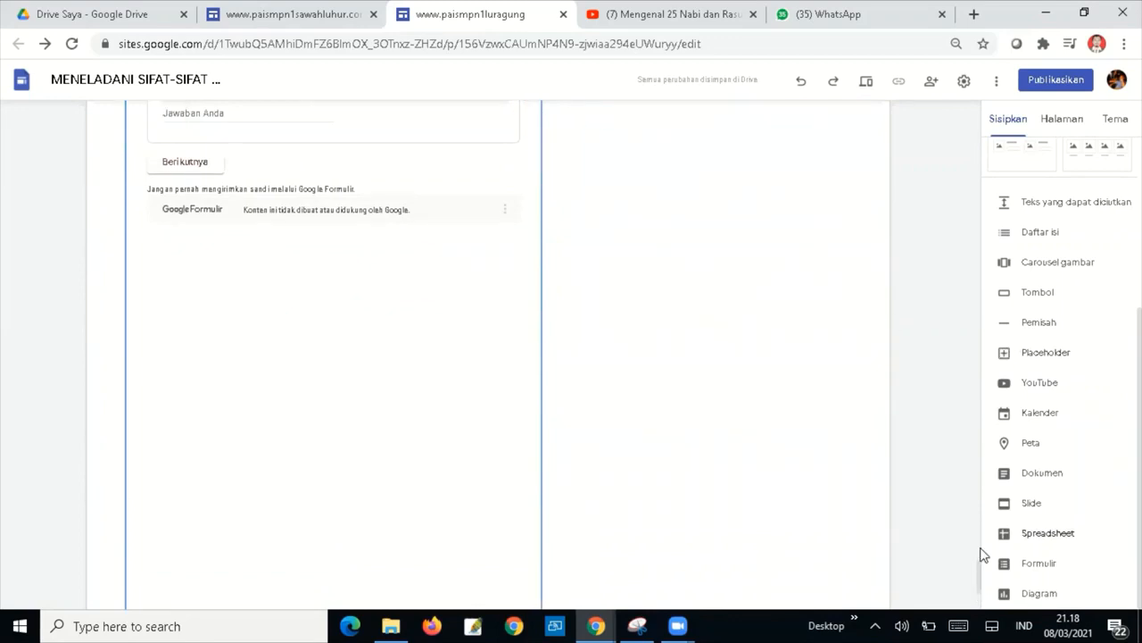
left_click_drag(980, 576, 977, 592)
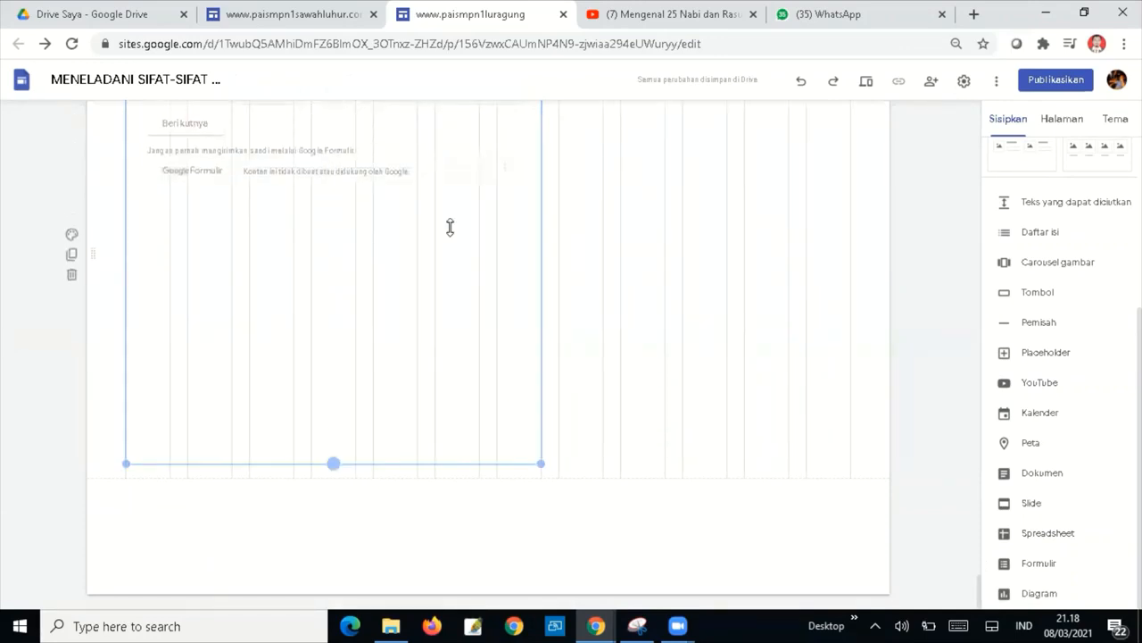
scroll(539, 242, "up", 3)
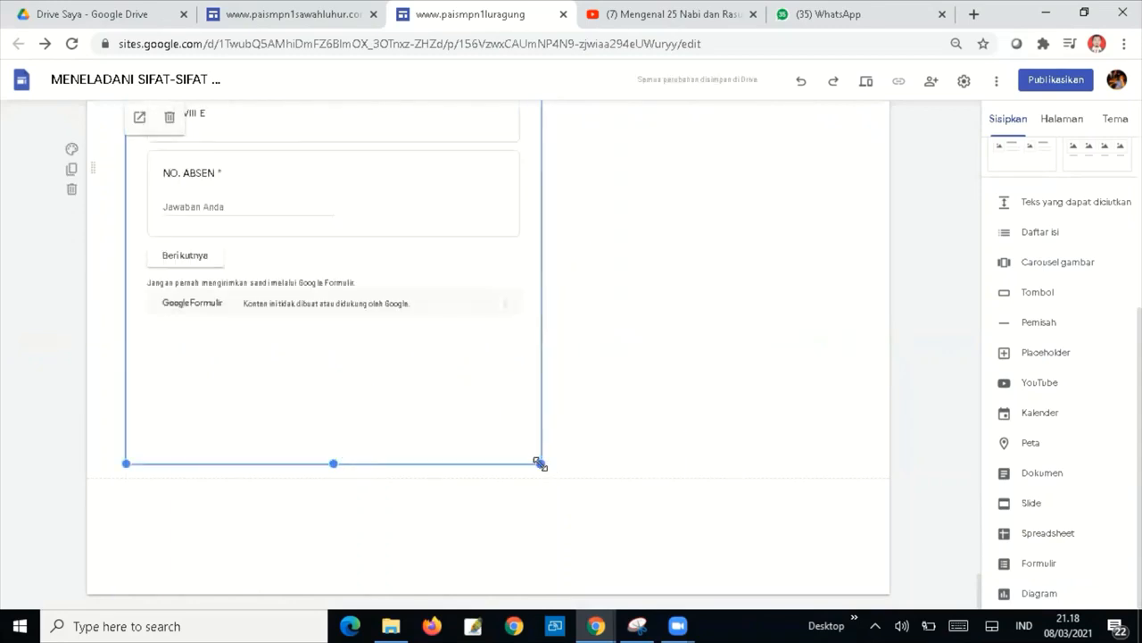
left_click_drag(540, 462, 838, 447)
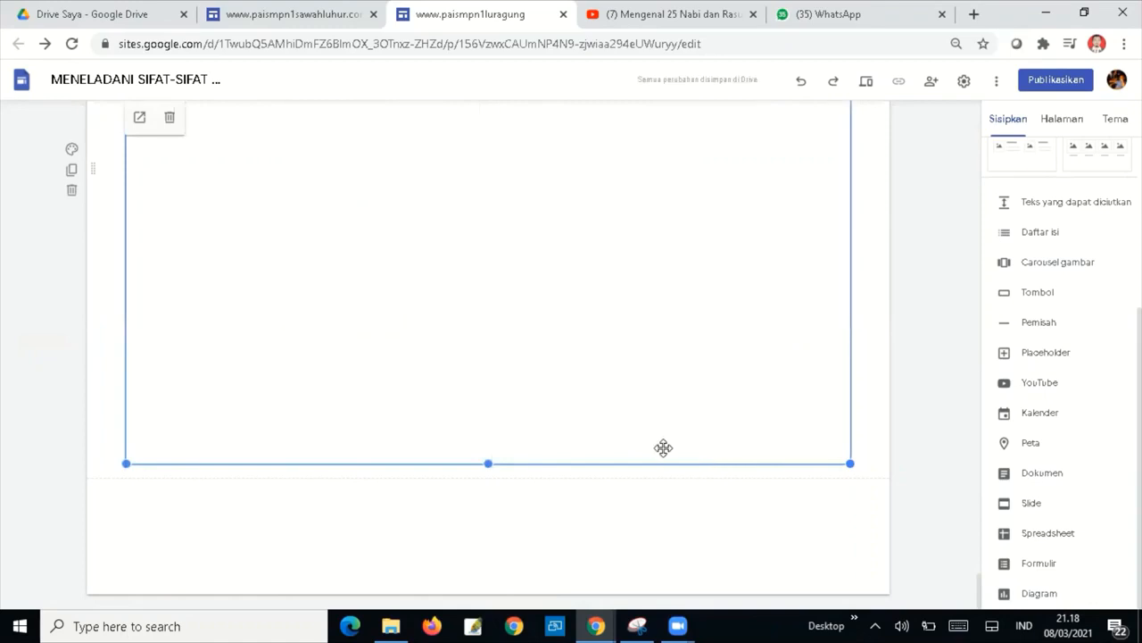
Set the blue textured gallery image as the form section's background.
left_click(72, 151)
mouse_move(223, 255)
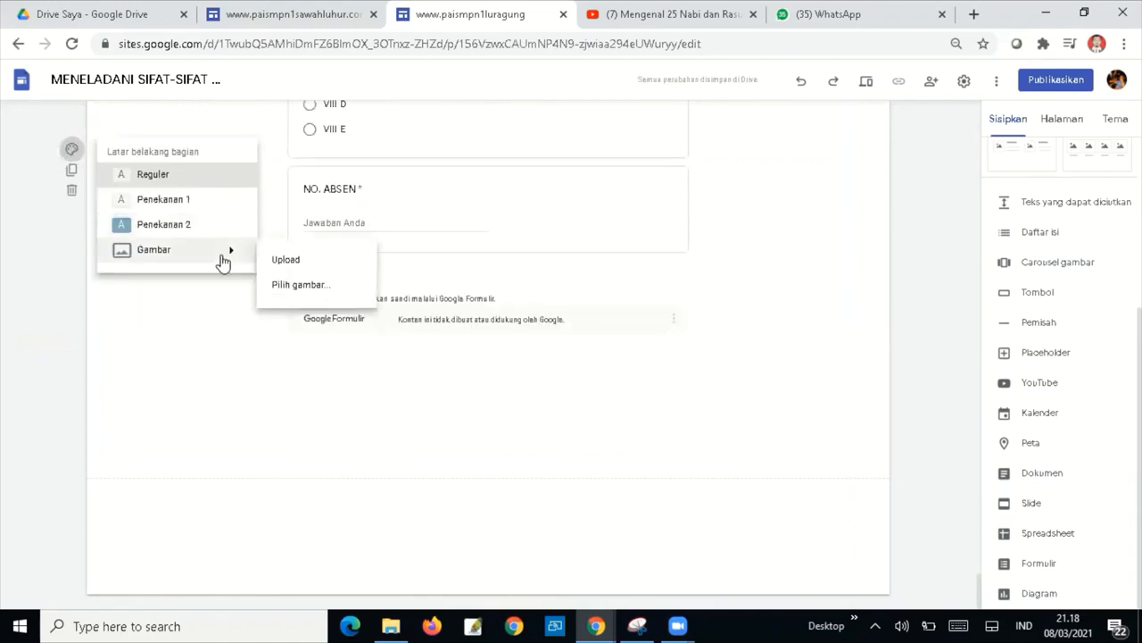
left_click(314, 292)
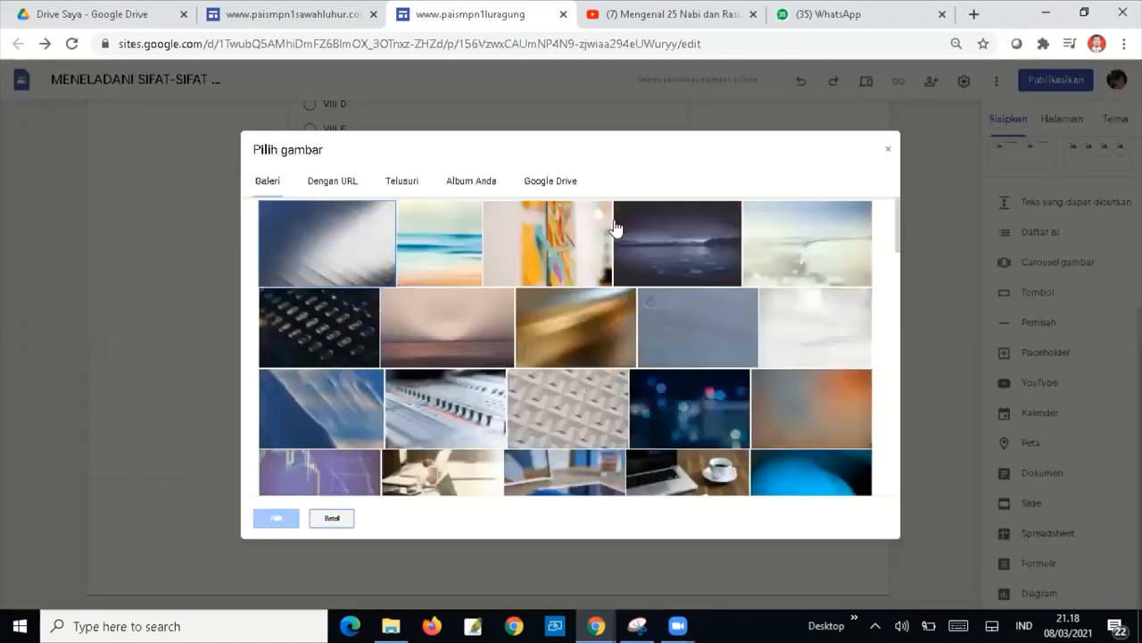
left_click(710, 339)
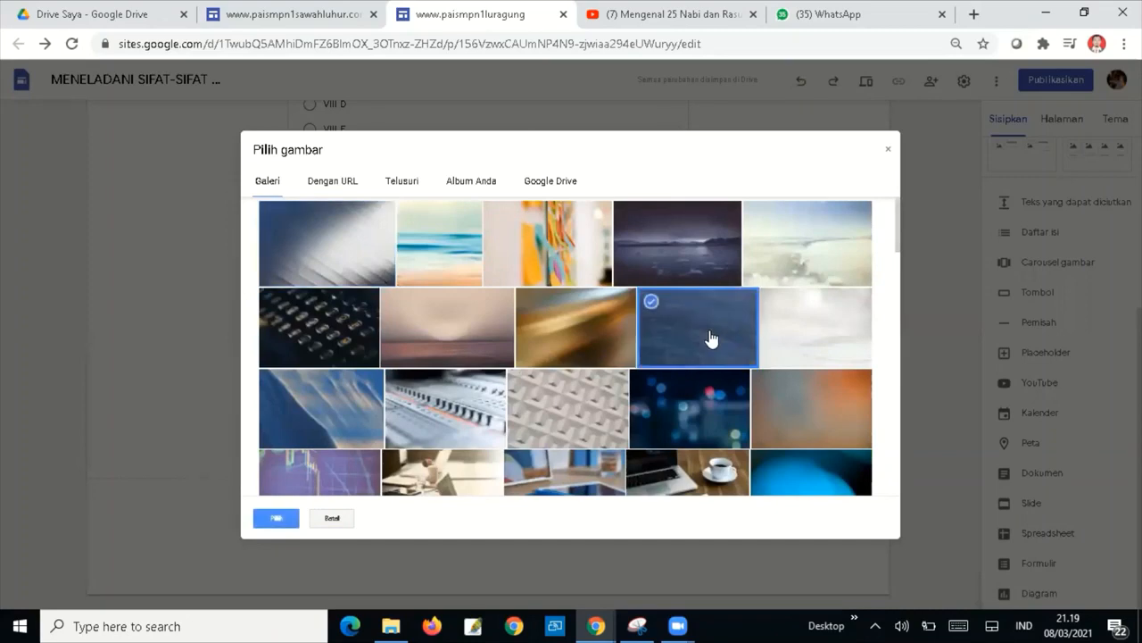
left_click(277, 521)
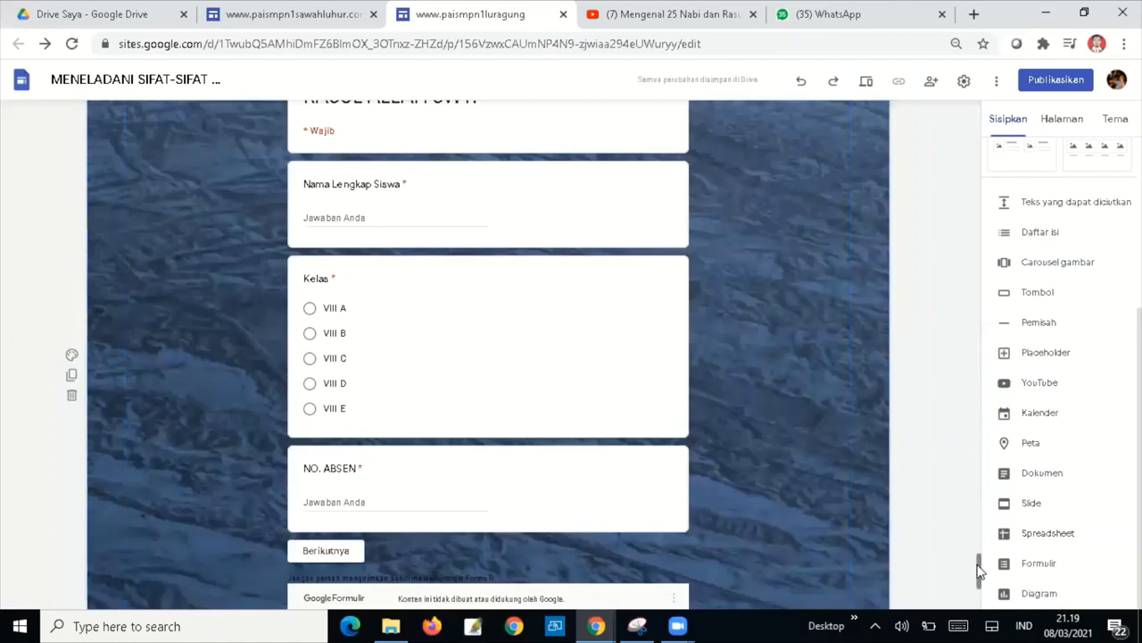
Move the embedded PENILAIAN HARIAN form lower within its section.
left_click_drag(979, 565, 984, 598)
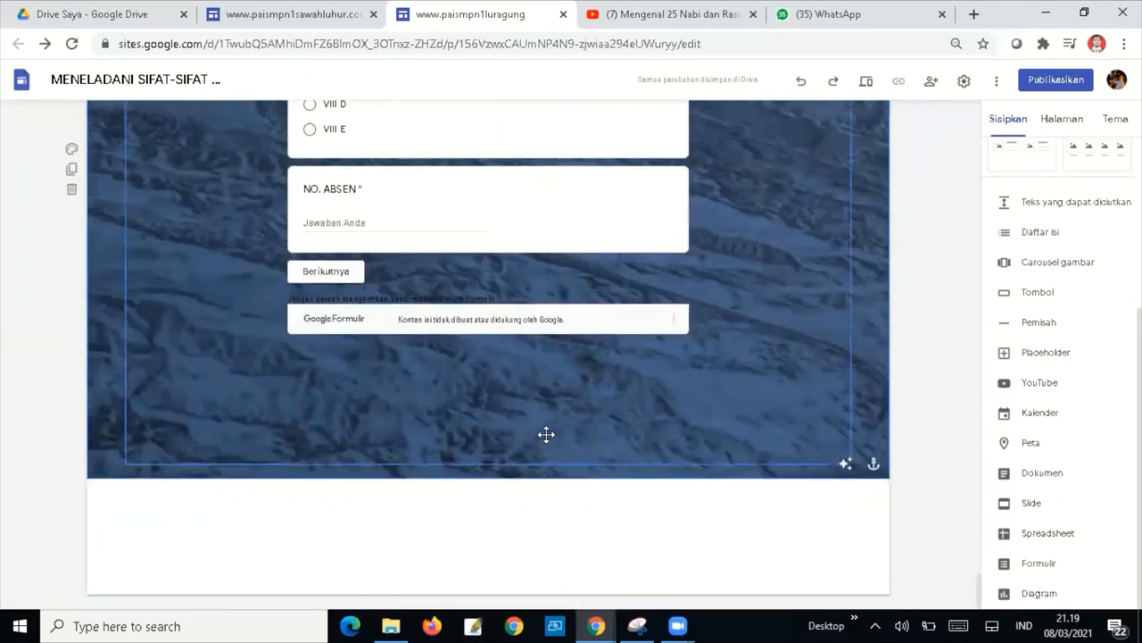
left_click(518, 441)
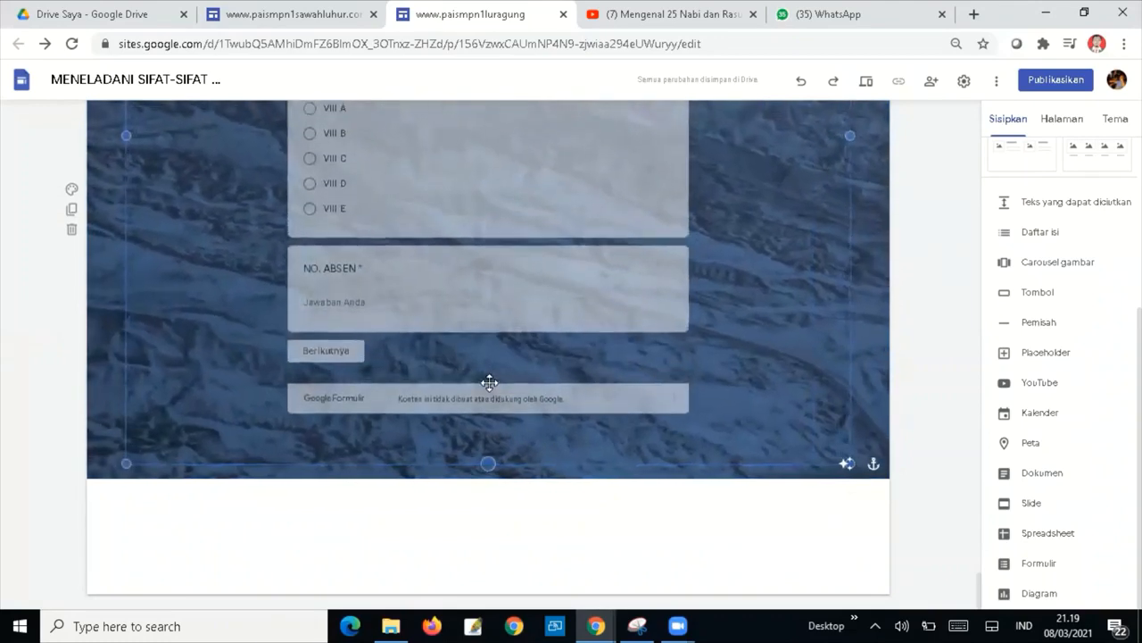
left_click_drag(490, 382, 526, 523)
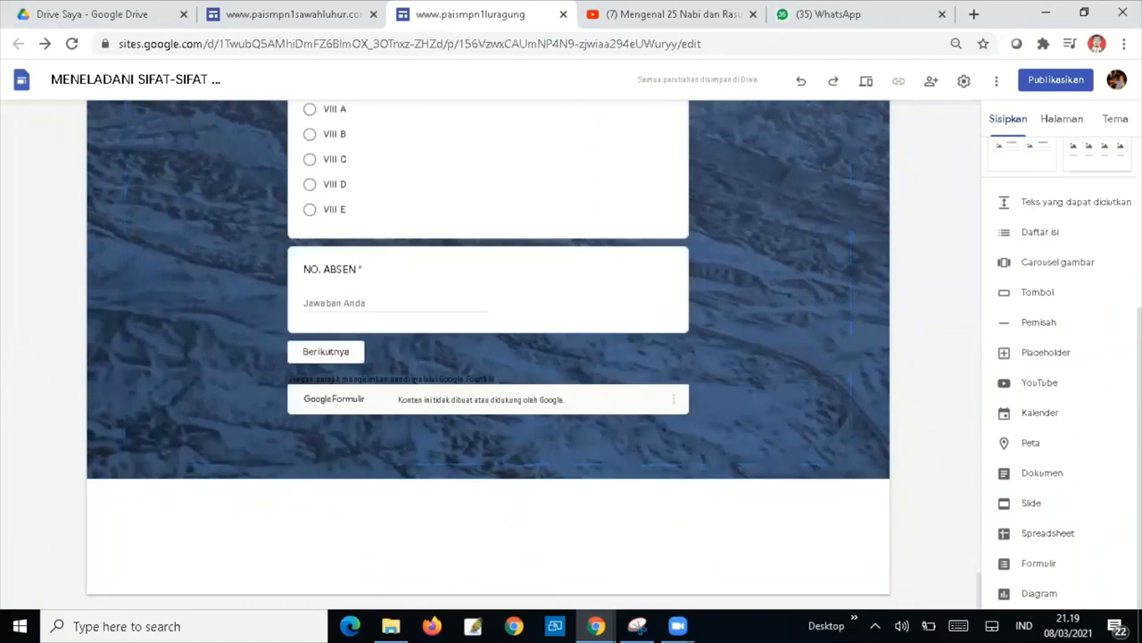
scroll(1062, 375, "up", 1)
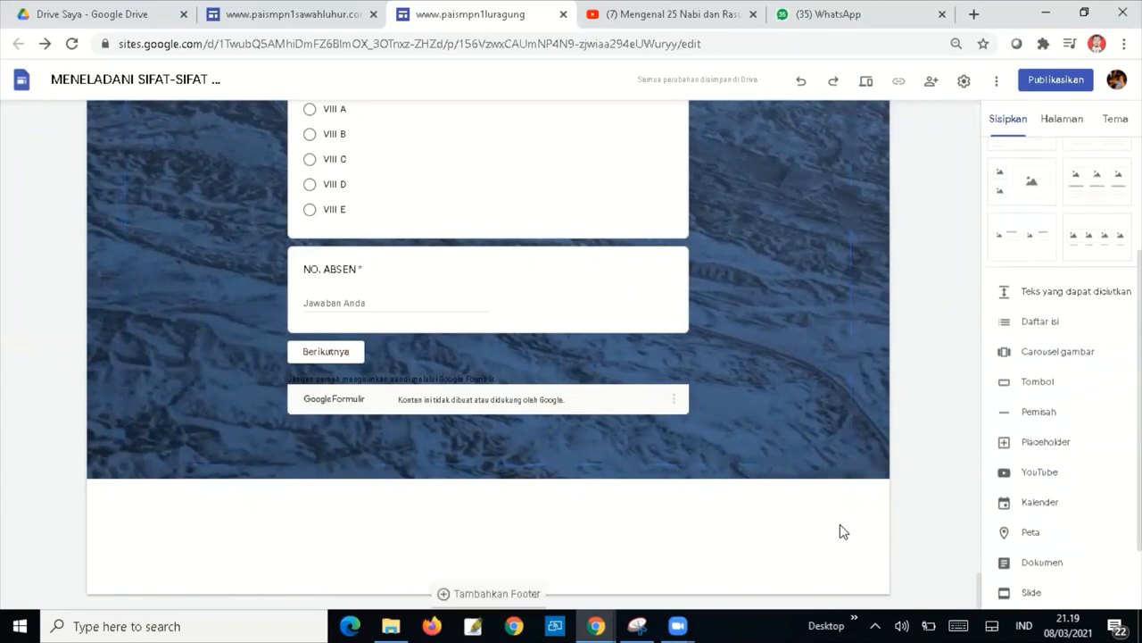
scroll(1027, 447, "up", 1)
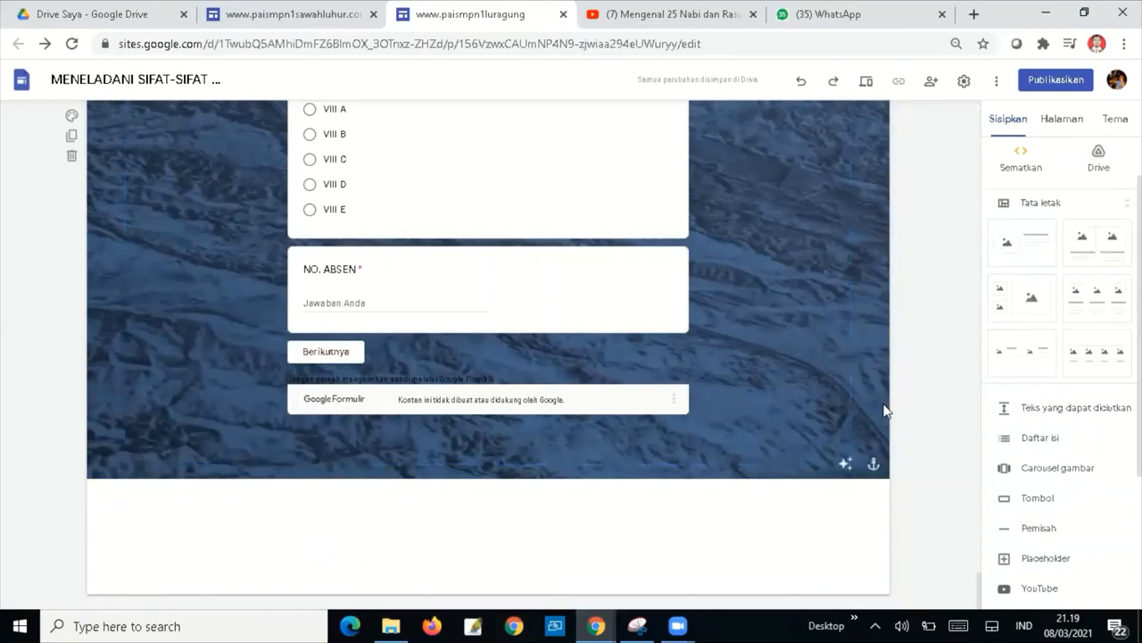
left_click_drag(979, 593, 964, 556)
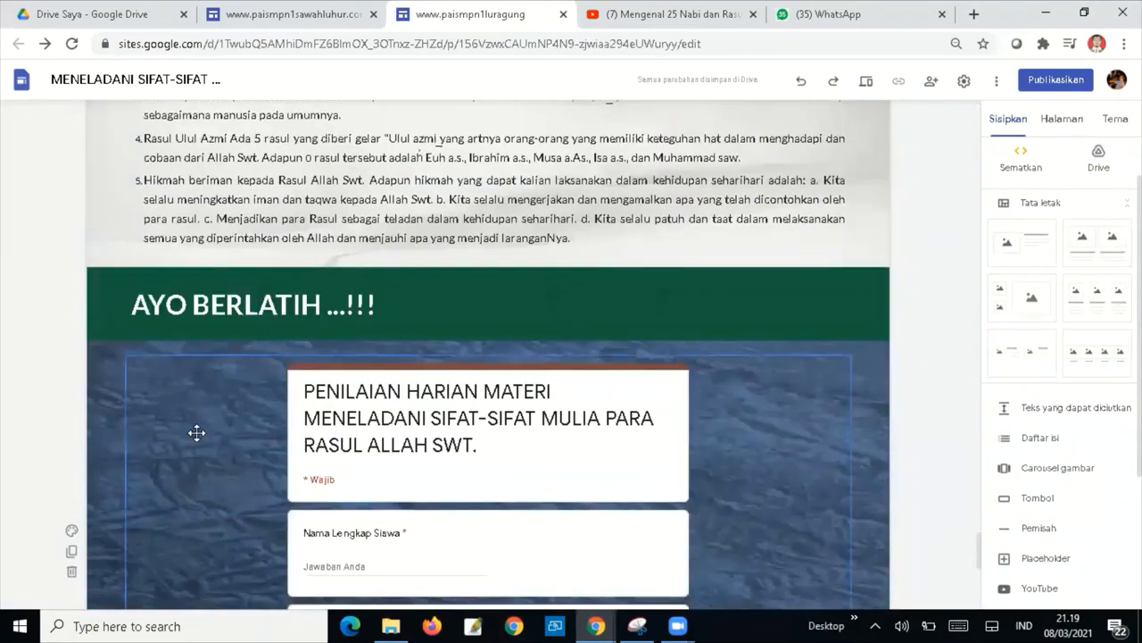
Duplicate the AYO BERLATIH heading section and place the copy below the embedded form.
mouse_move(93, 278)
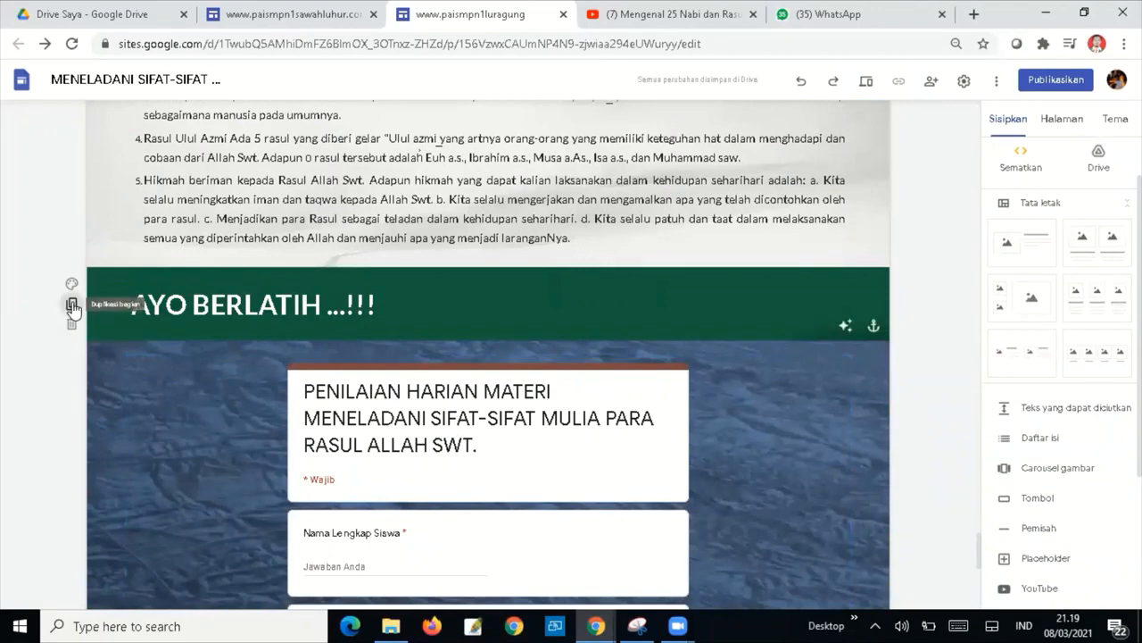
left_click(72, 306)
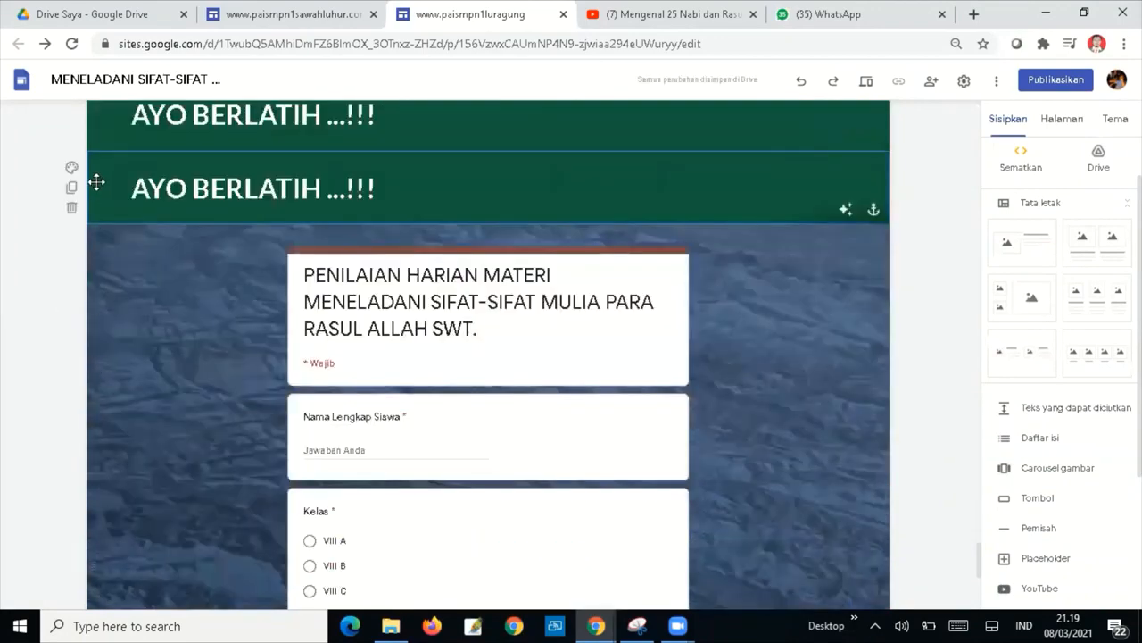
left_click_drag(95, 188, 103, 607)
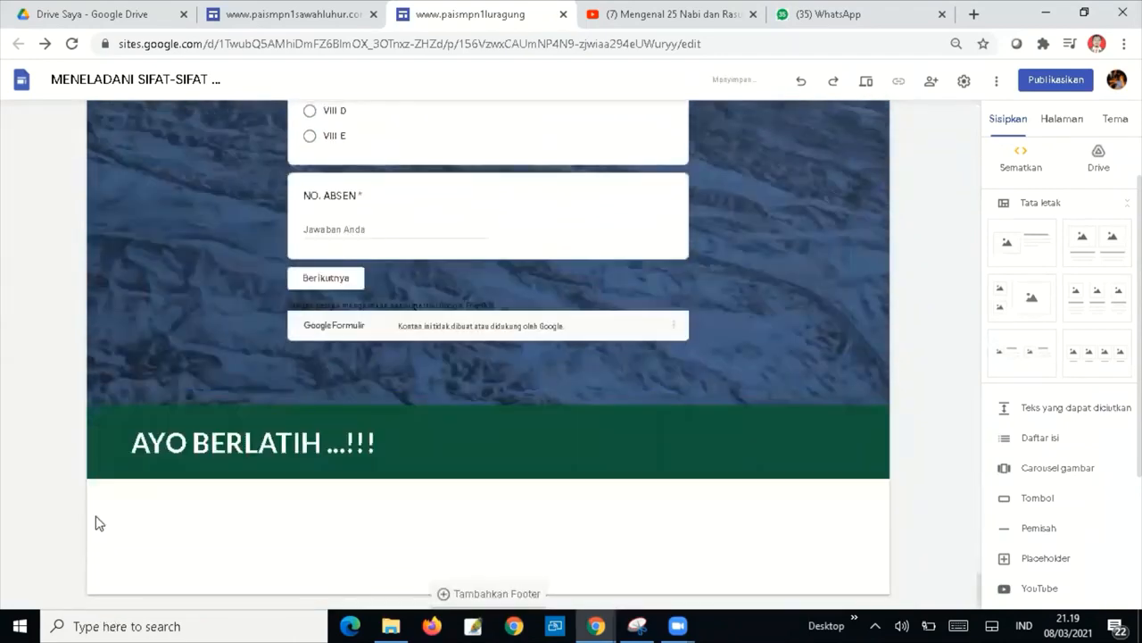
left_click(239, 438)
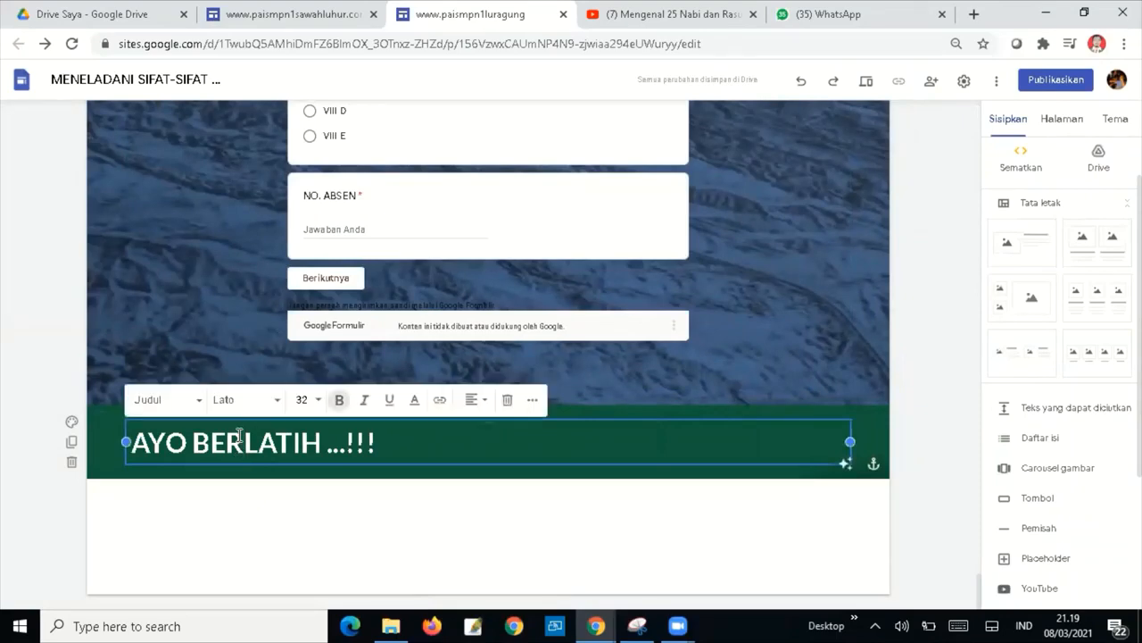
Replace the bottom banner title with 'Dengan ILMU, hidup jadi MUDAH'.
left_click_drag(381, 432, 125, 449)
type("De")
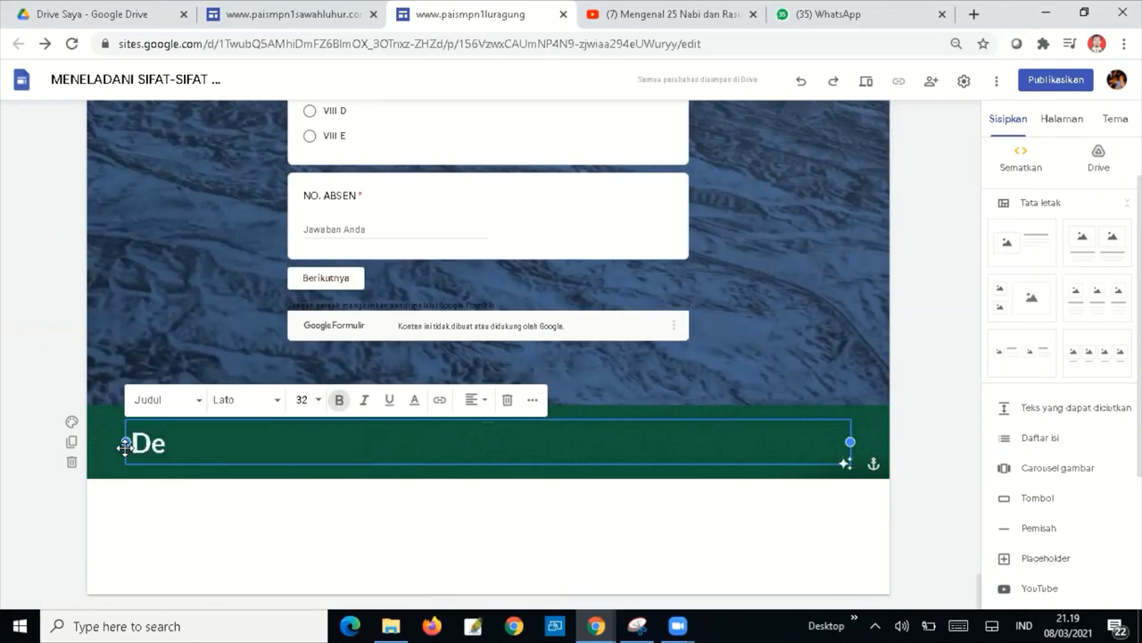
type("ngan ILMU")
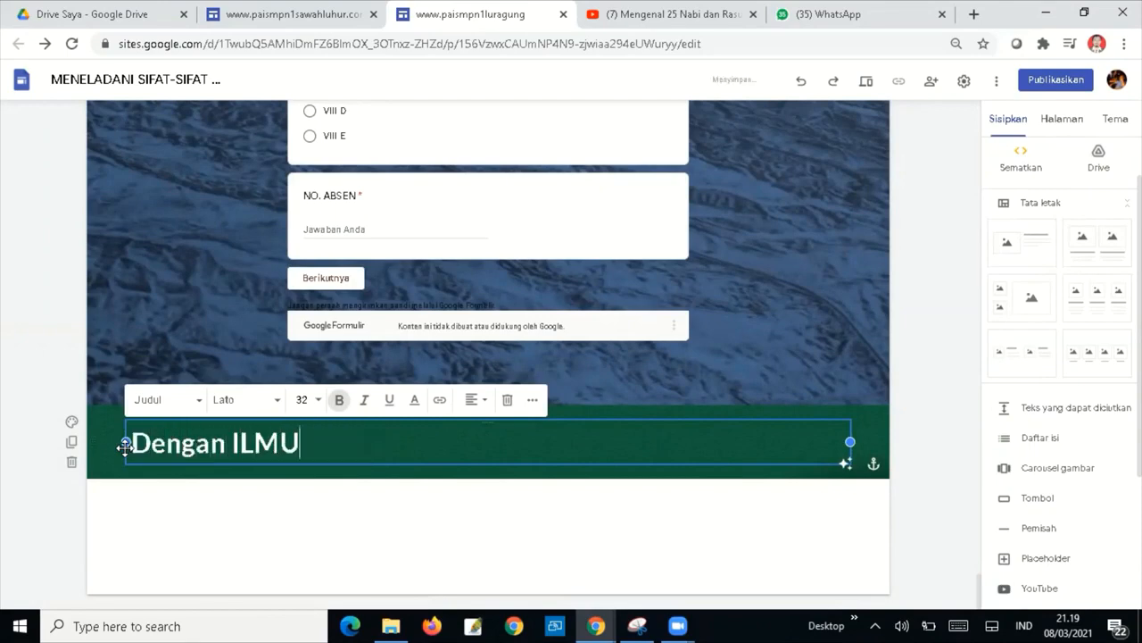
type("h")
key("BackSpace")
type(", hi")
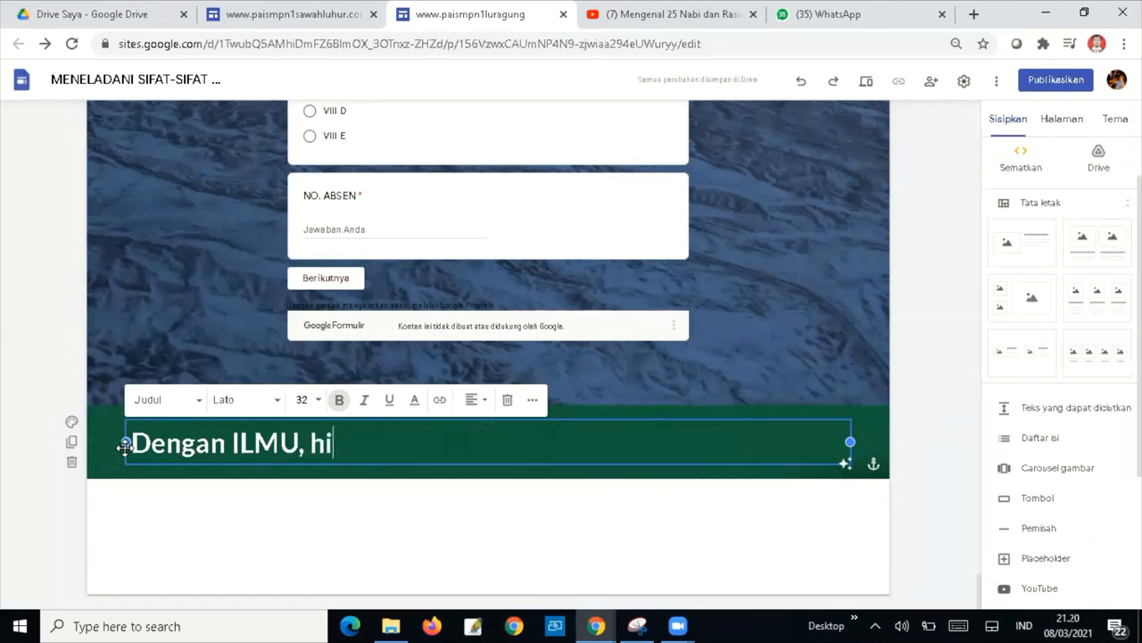
type("dup")
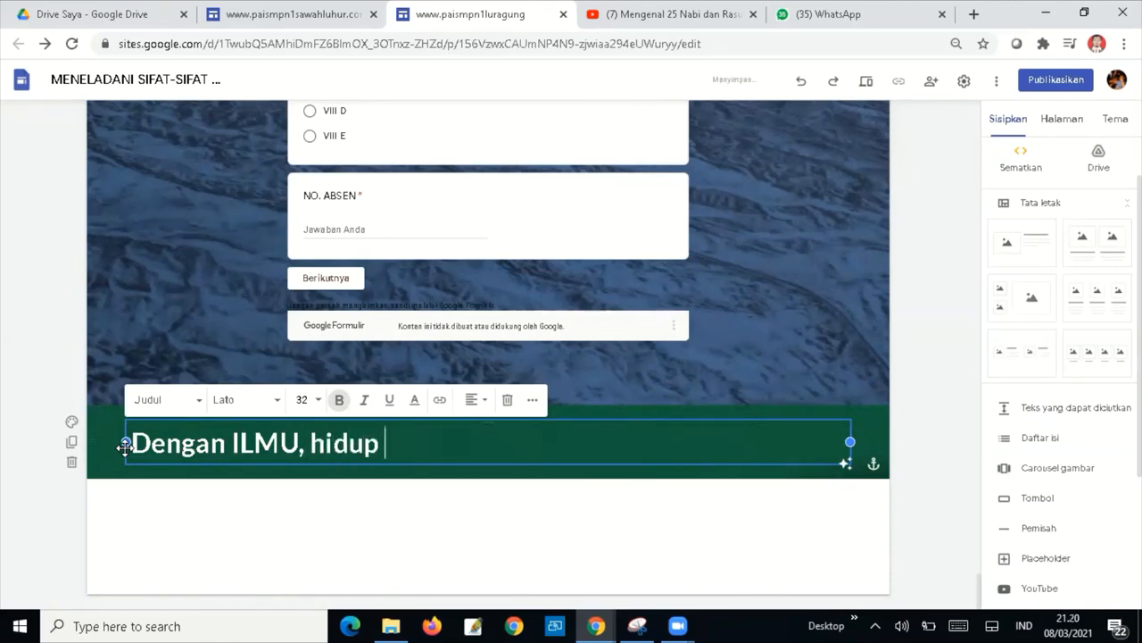
type(" jadi MUDAH")
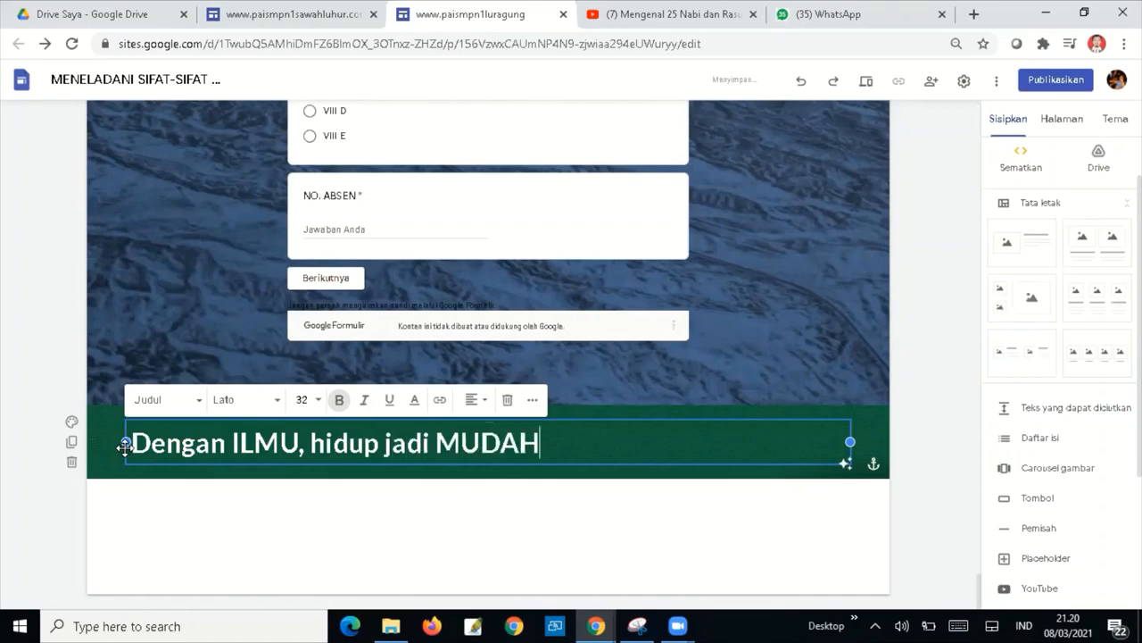
Add the 'Dengan SENI, hidup jadi INDAH' and AGAMA lines, then select all three lines.
key("Return")
type("DAH")
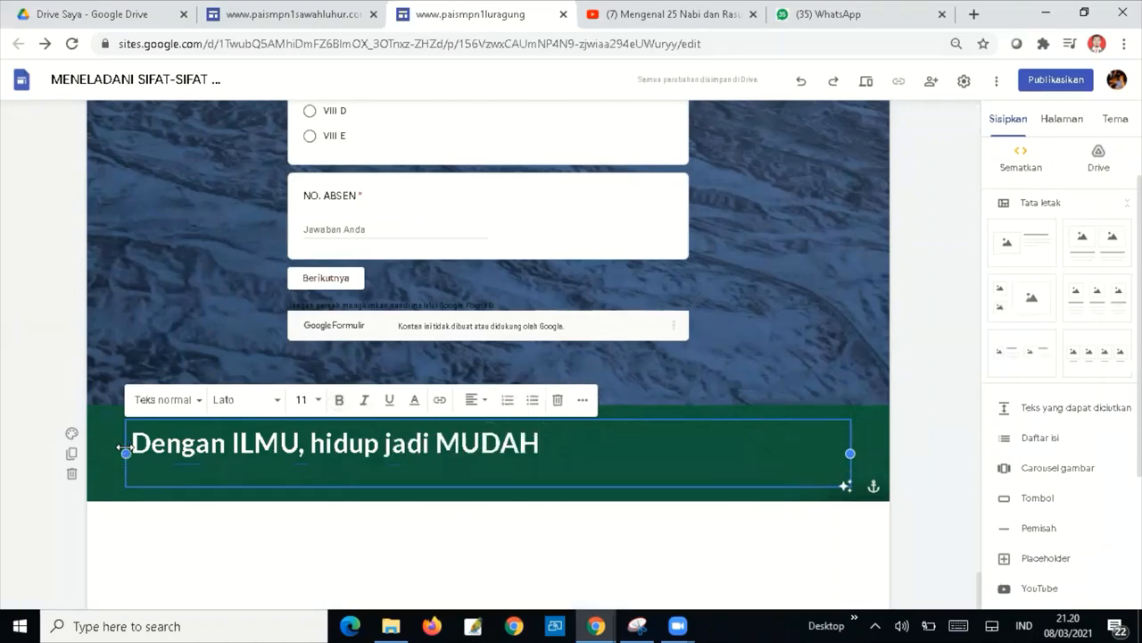
type("engan SENI, hidup")
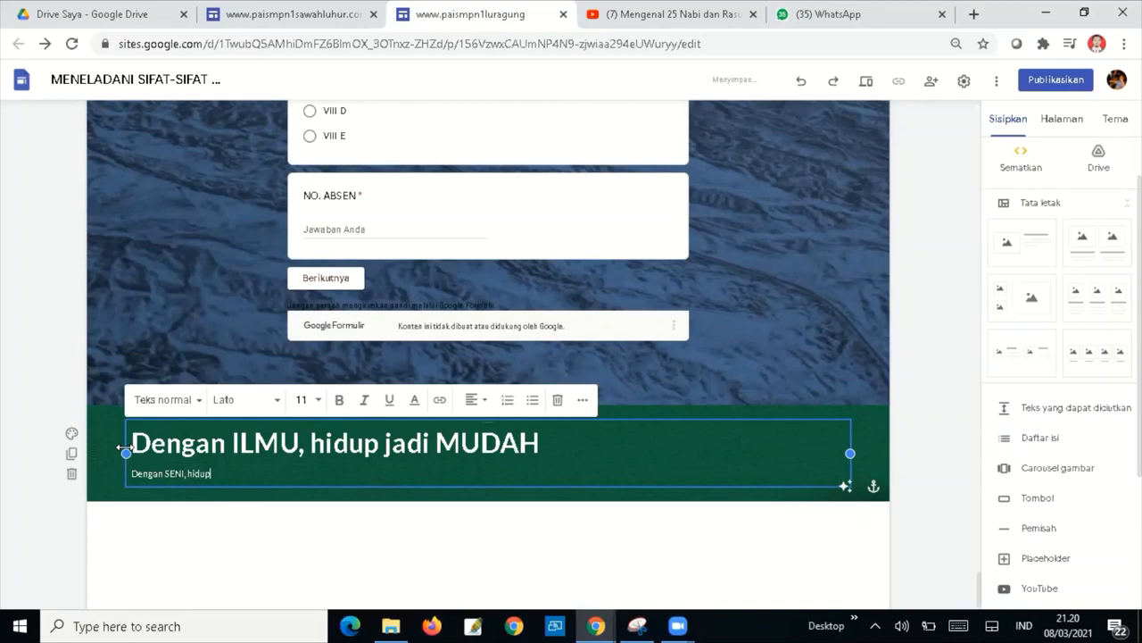
type("jadi INDAH")
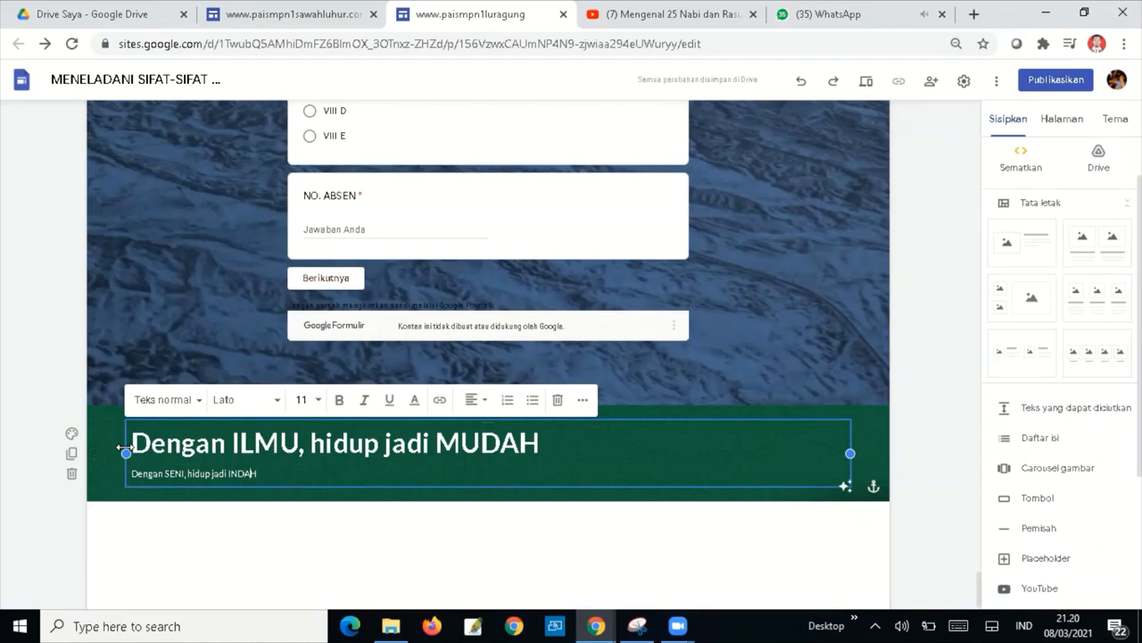
key("Return")
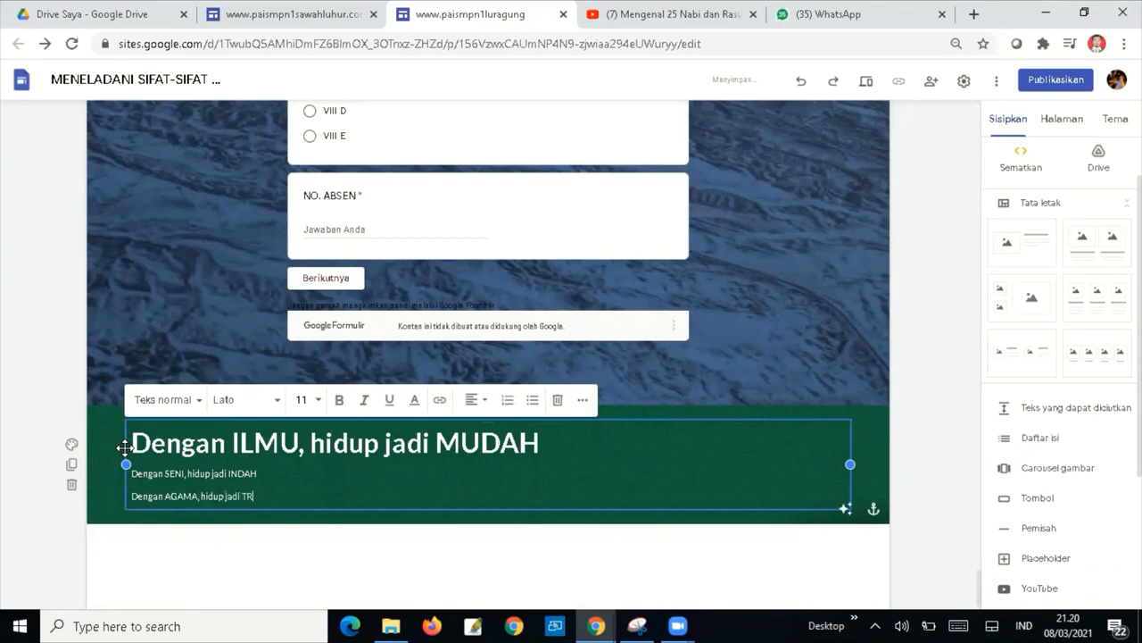
key("BackSpace")
key("BackSpace")
key("BackSpace")
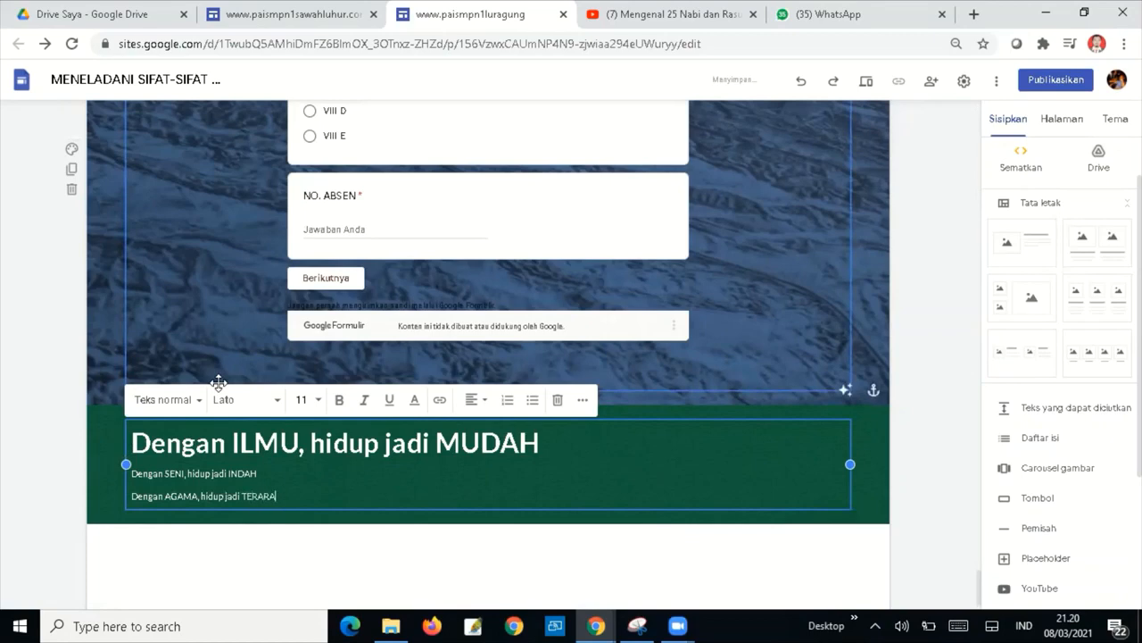
key("shift+Up")
key("shift+Up")
key("shift+Home")
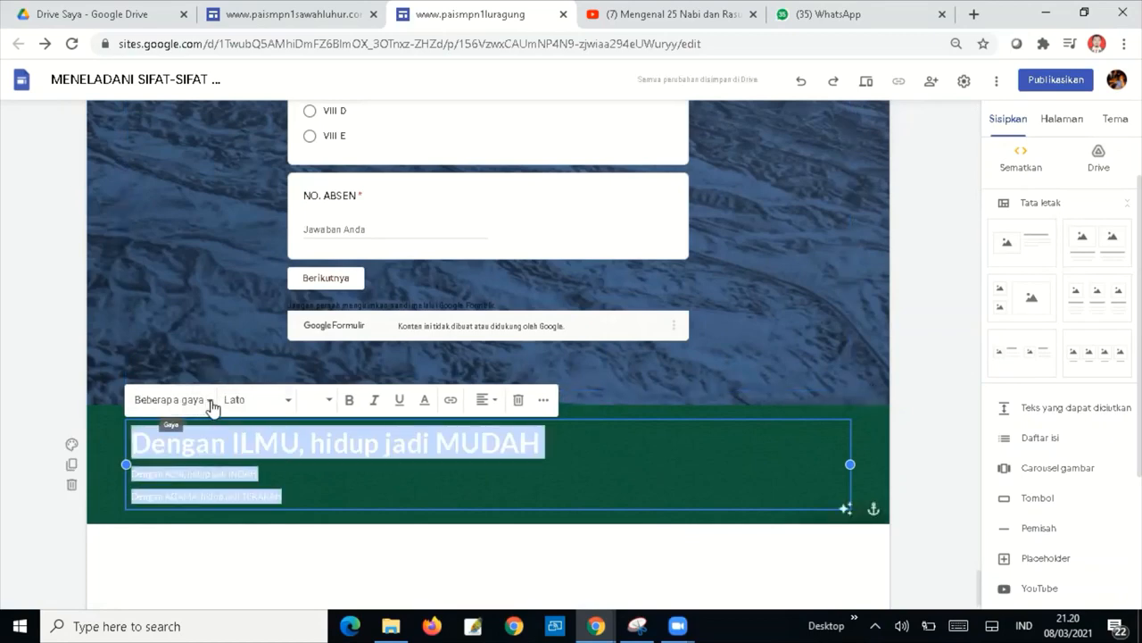
Apply the Judul heading style to the three motto lines and centre them.
left_click(204, 403)
left_click(161, 465)
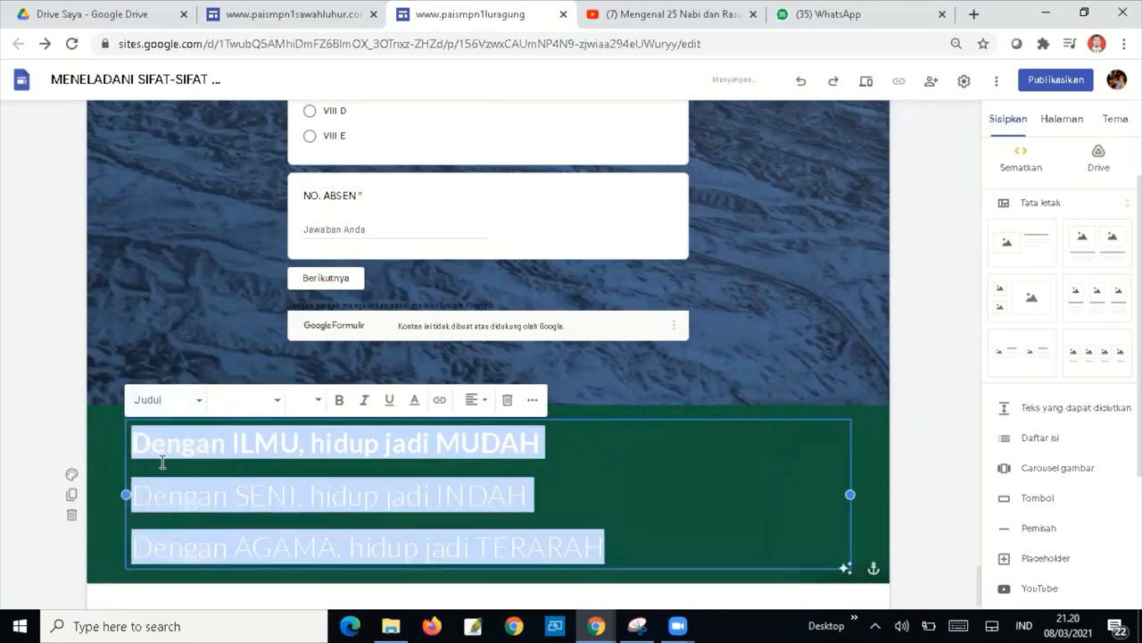
left_click(480, 400)
left_click(473, 437)
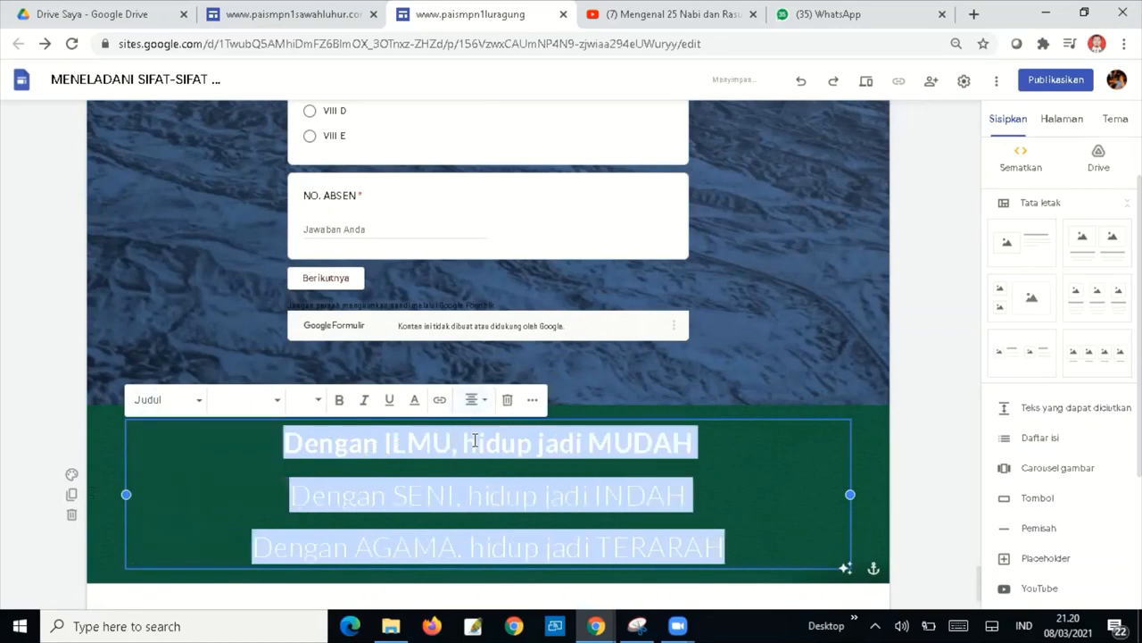
Make the second and third motto lines bold.
left_click(716, 492)
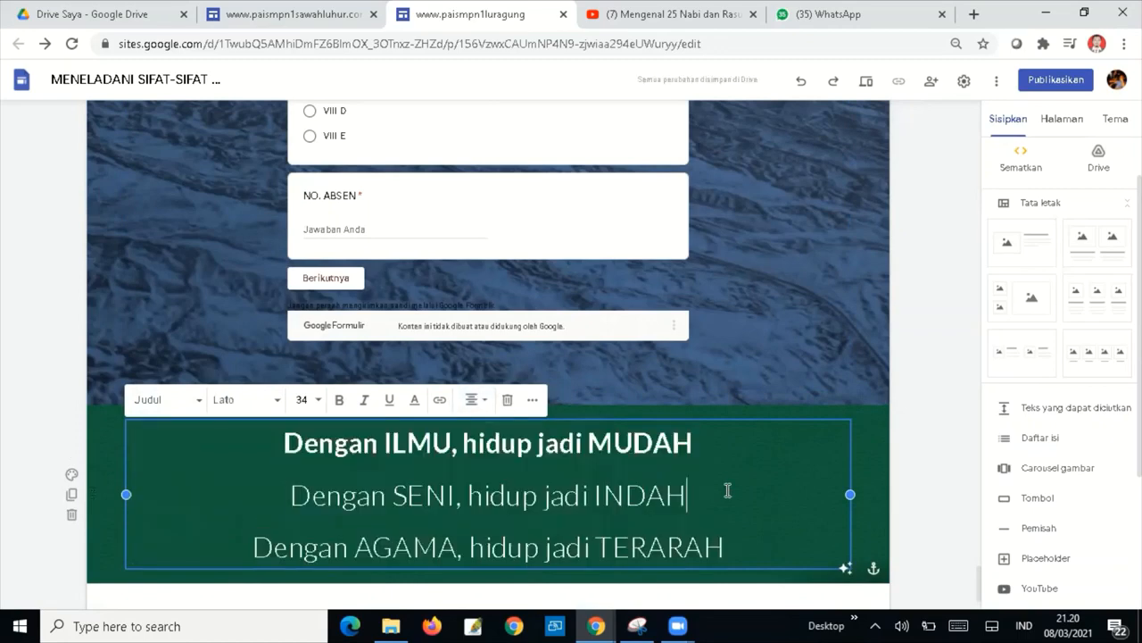
left_click_drag(727, 544, 261, 476)
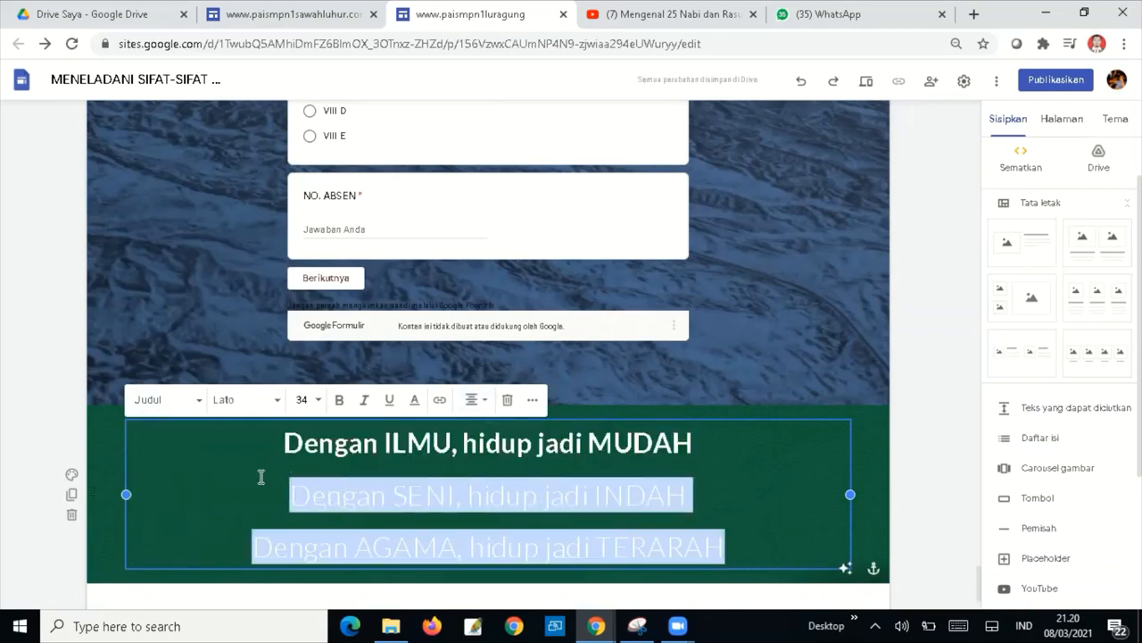
left_click(339, 402)
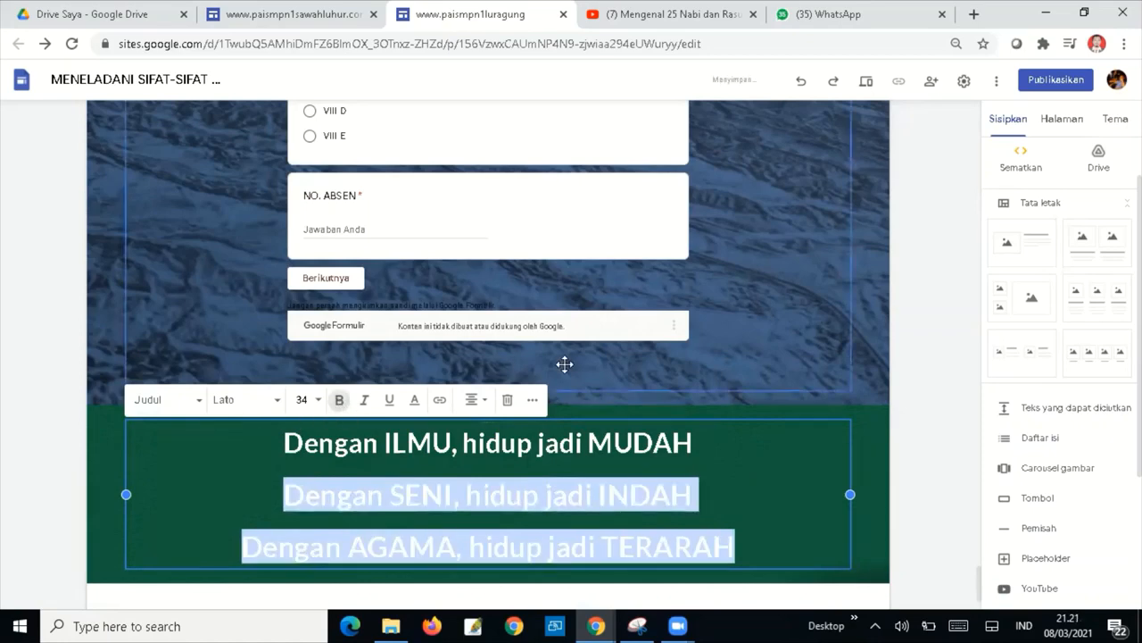
left_click(661, 375)
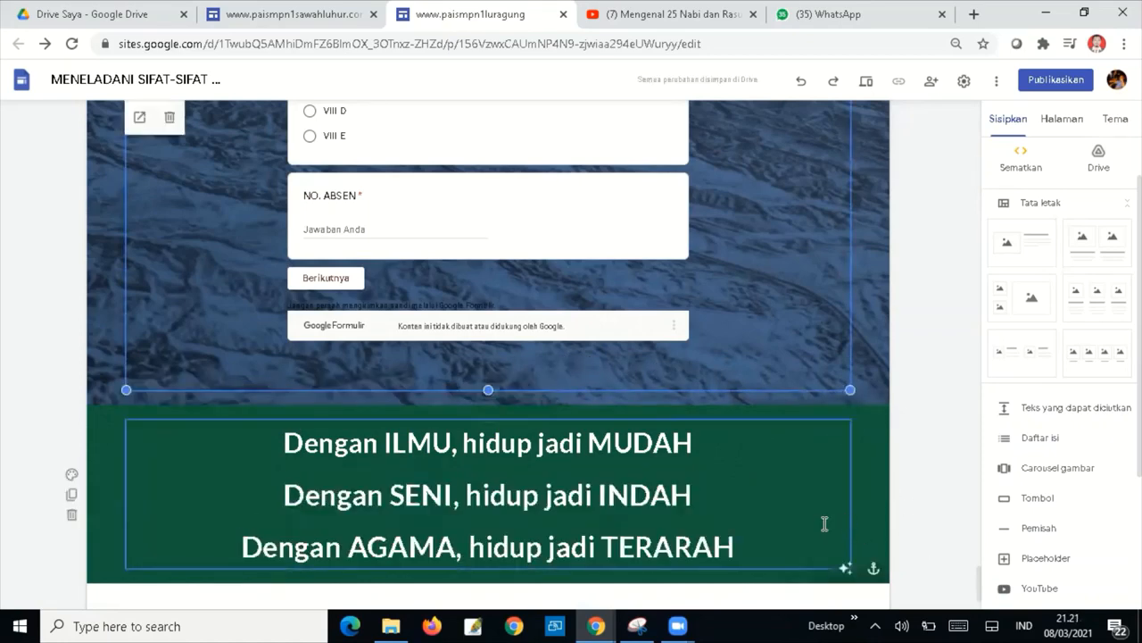
Set single (Tunggal) line spacing for all three motto lines.
left_click_drag(752, 546, 260, 421)
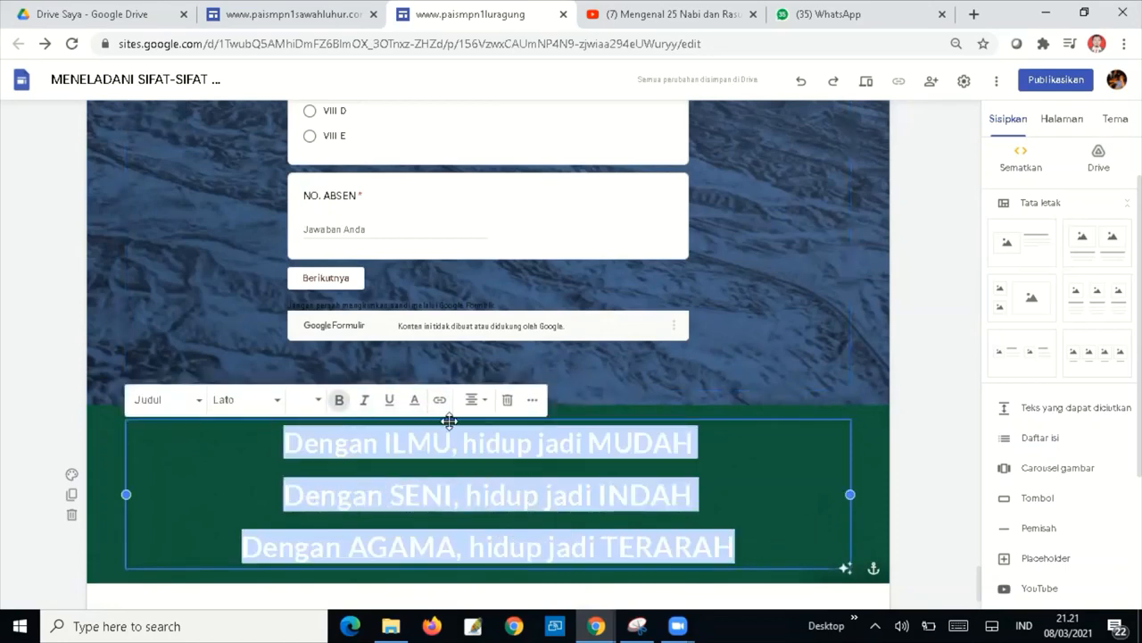
left_click(488, 403)
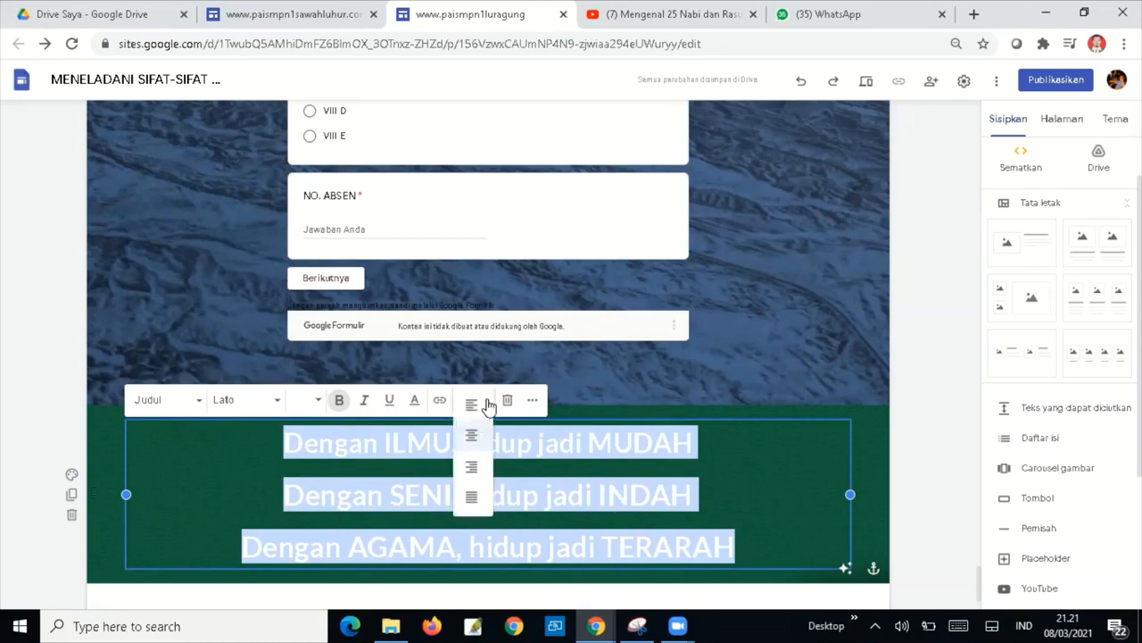
left_click(734, 479)
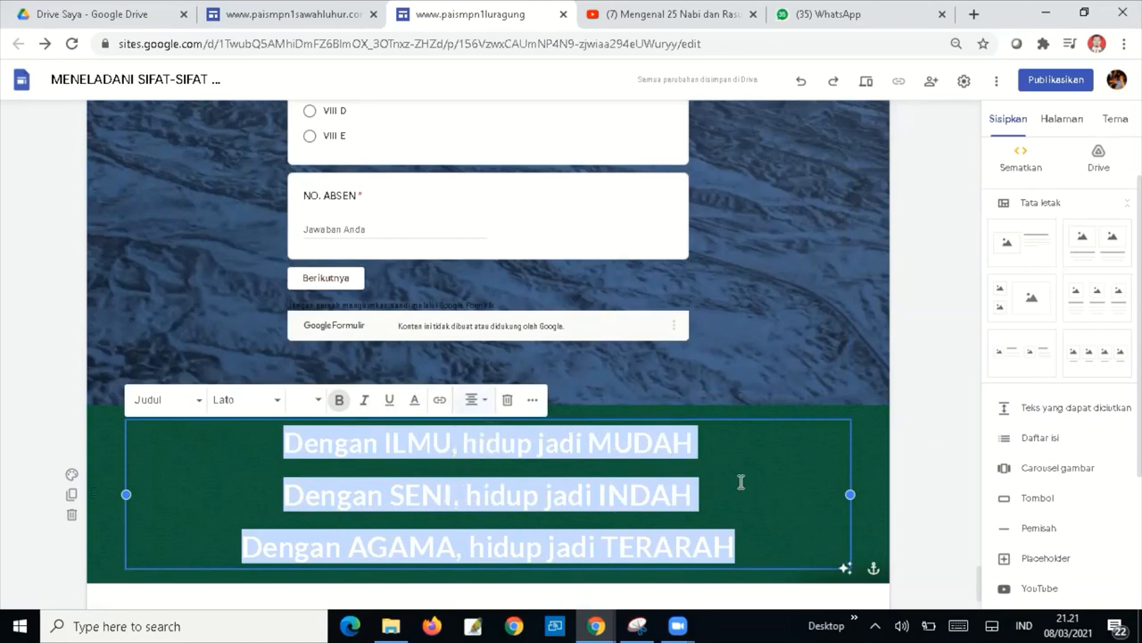
left_click(737, 479)
left_click_drag(745, 552, 272, 437)
left_click(385, 443)
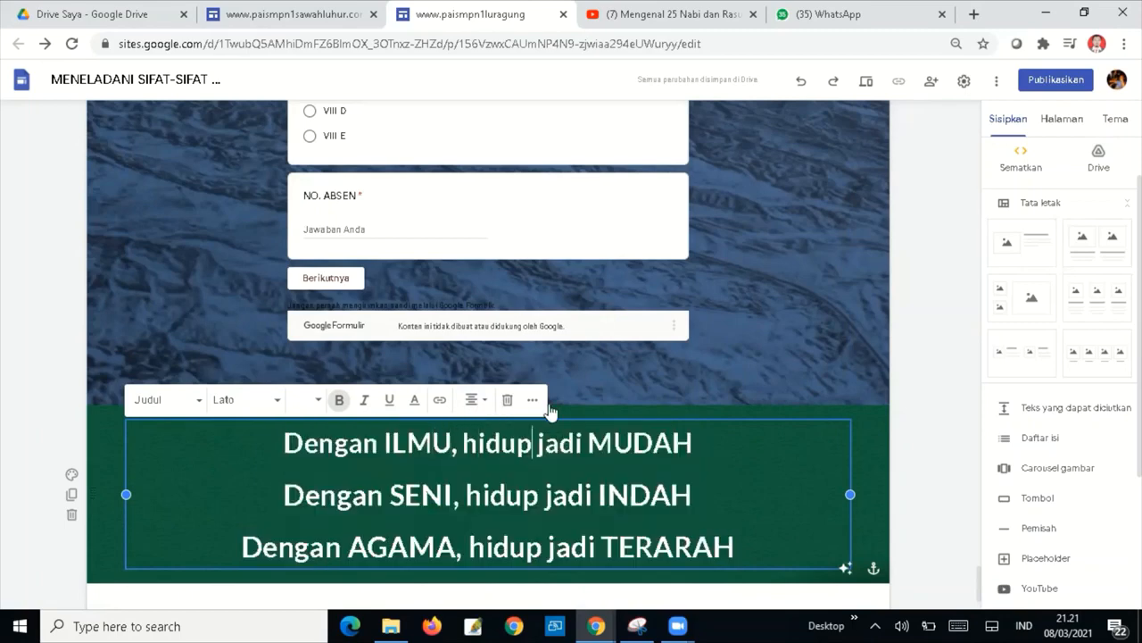
key("Right")
key("Right")
key("Right")
left_click_drag(742, 551, 295, 427)
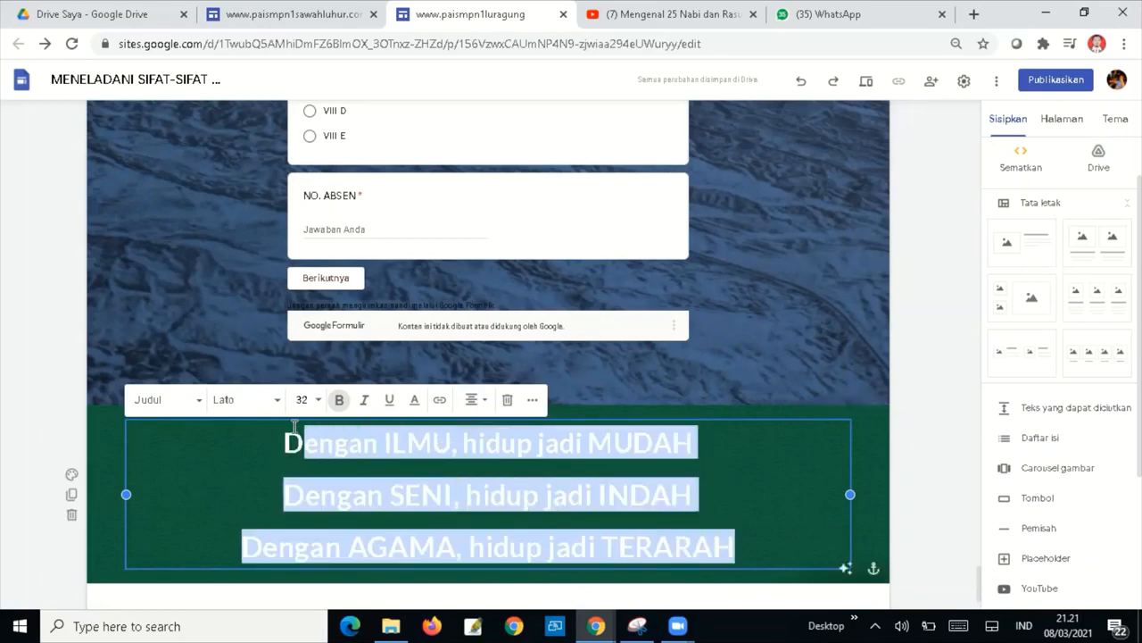
left_click(534, 403)
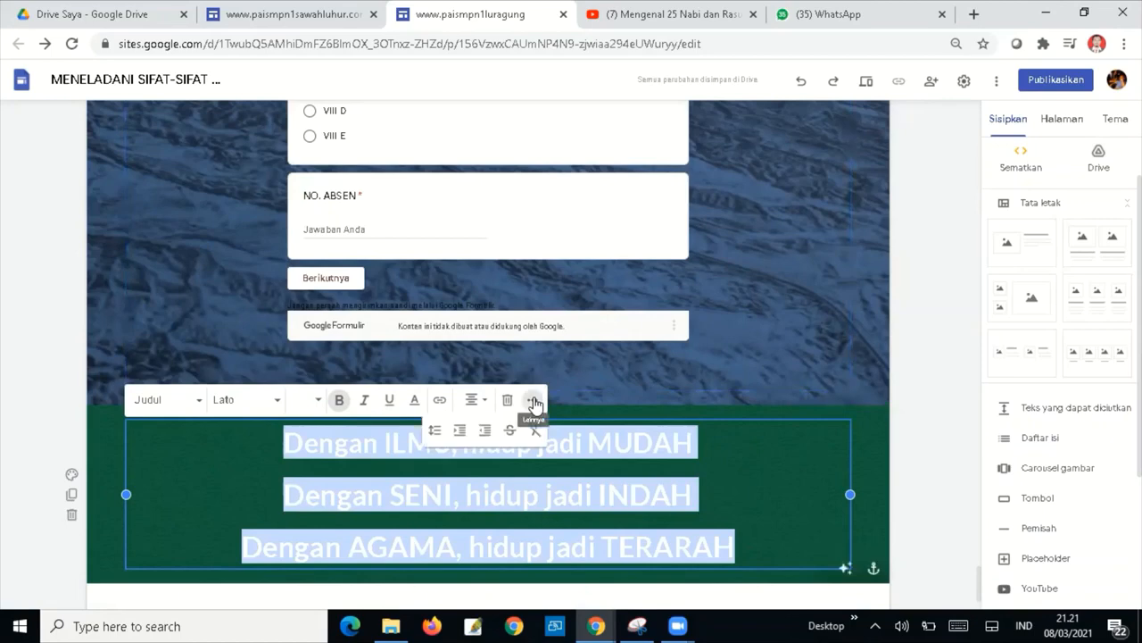
left_click(436, 430)
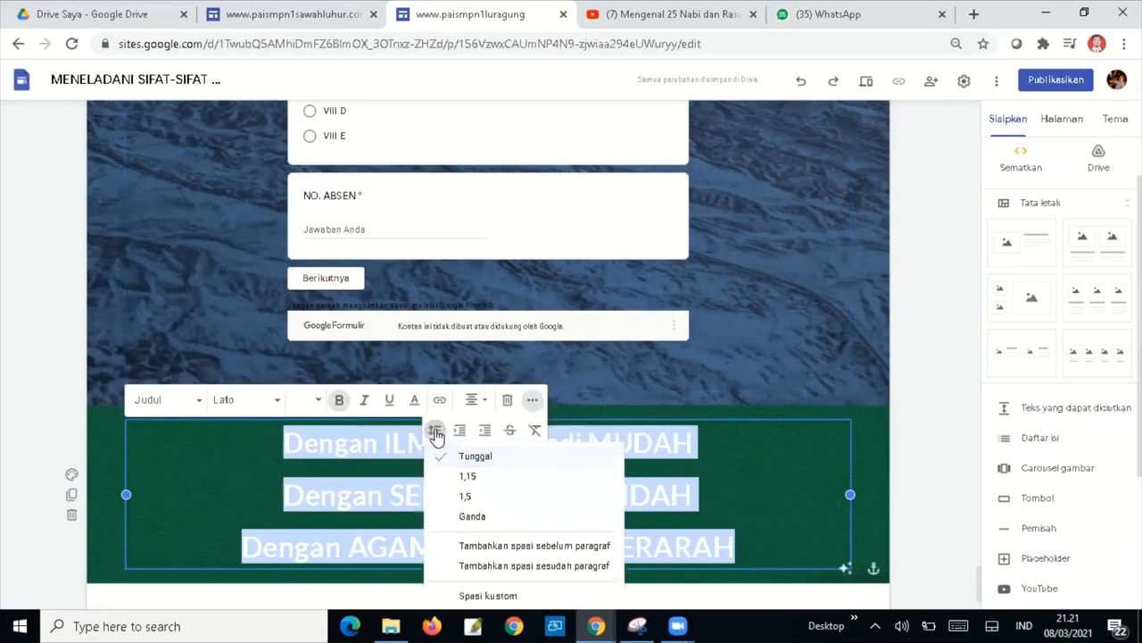
left_click(478, 457)
left_click(759, 492)
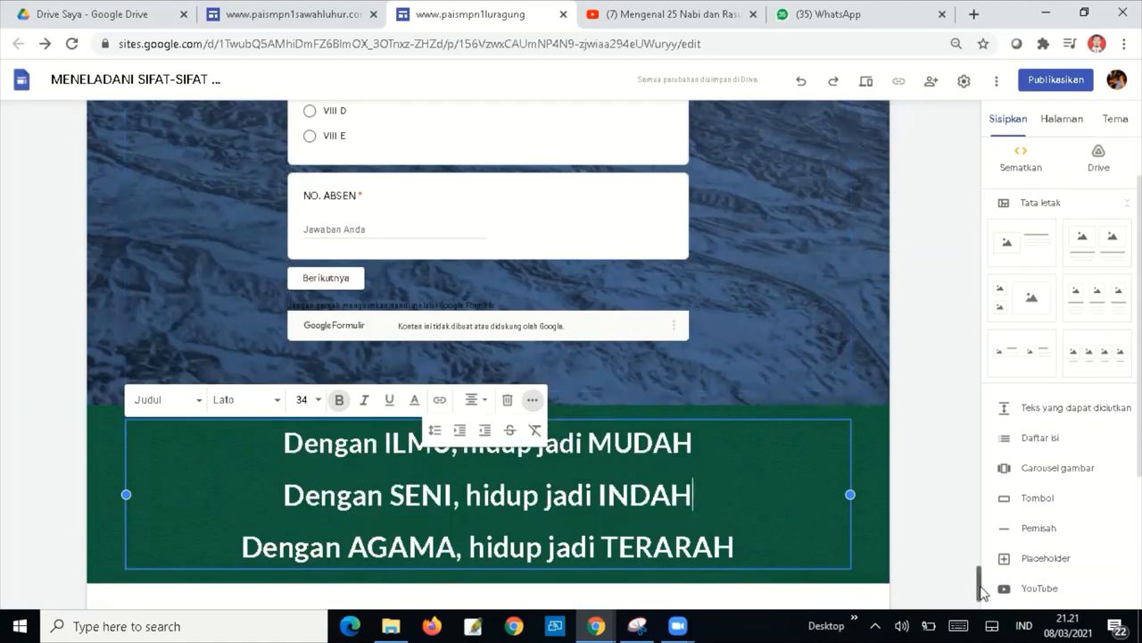
left_click_drag(981, 593, 969, 111)
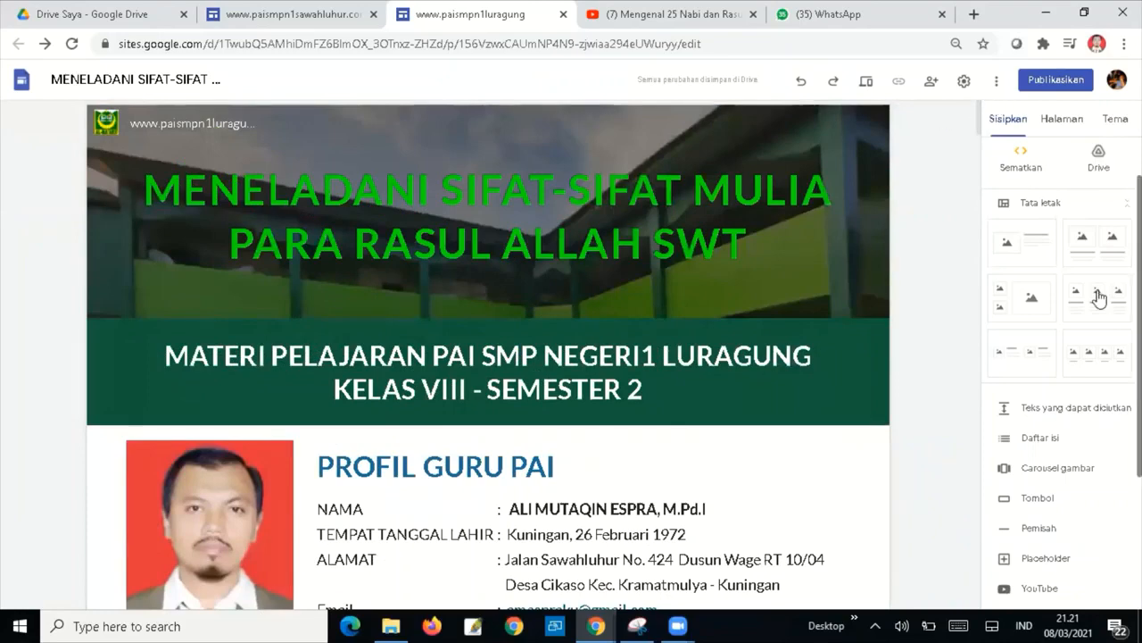
Preview the finished site and scroll through the whole lesson page.
left_click(866, 83)
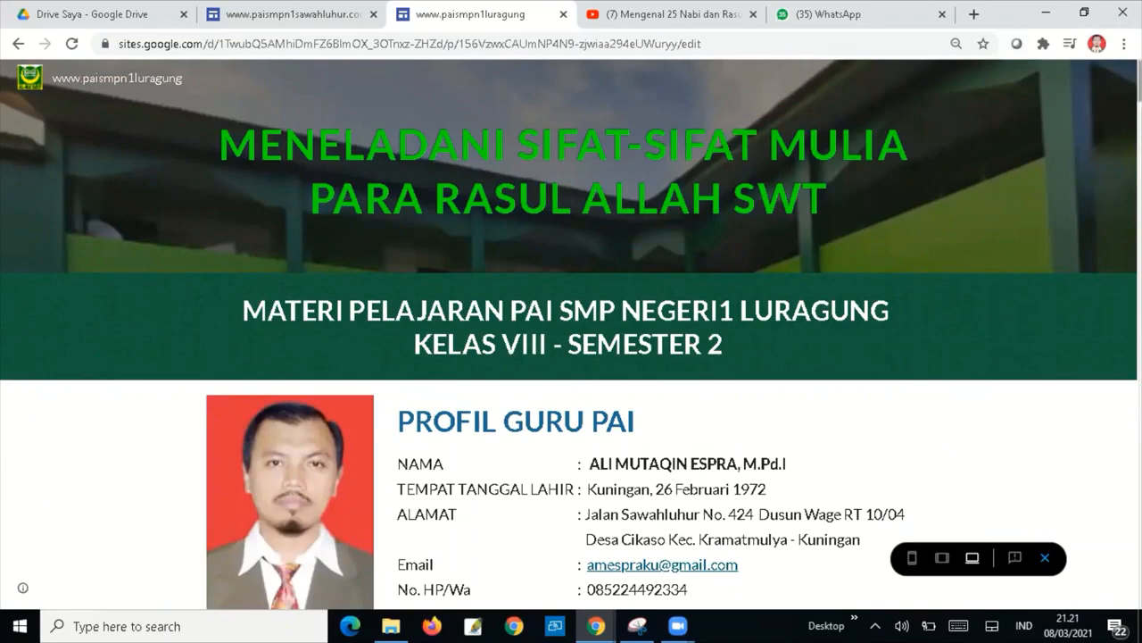
scroll(571, 335, "down", 5)
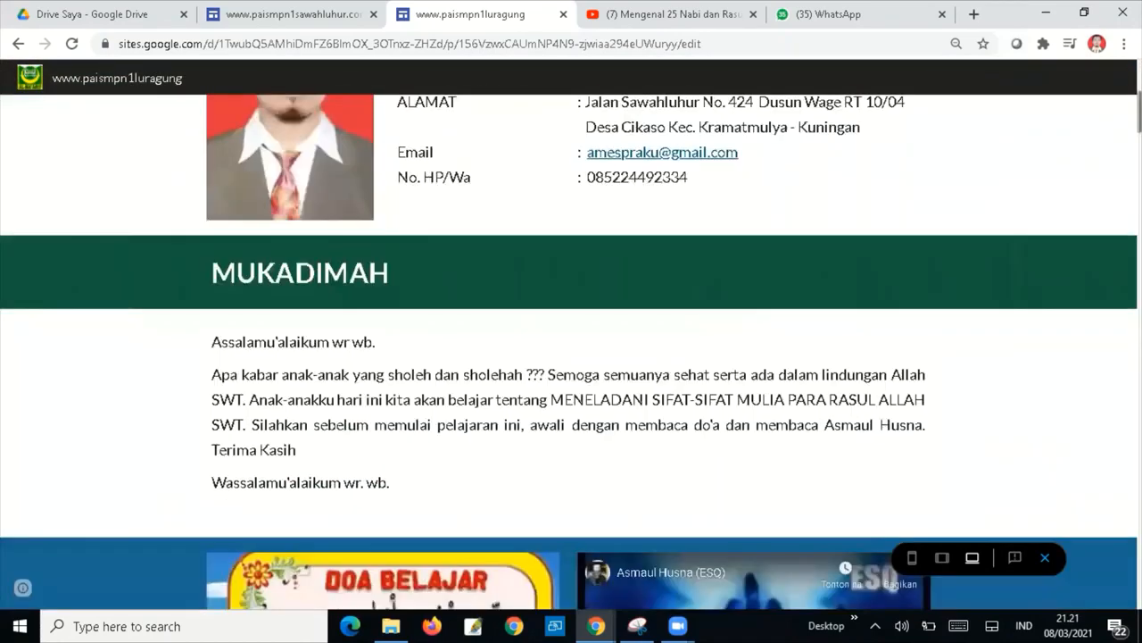
scroll(571, 348, "down", 10)
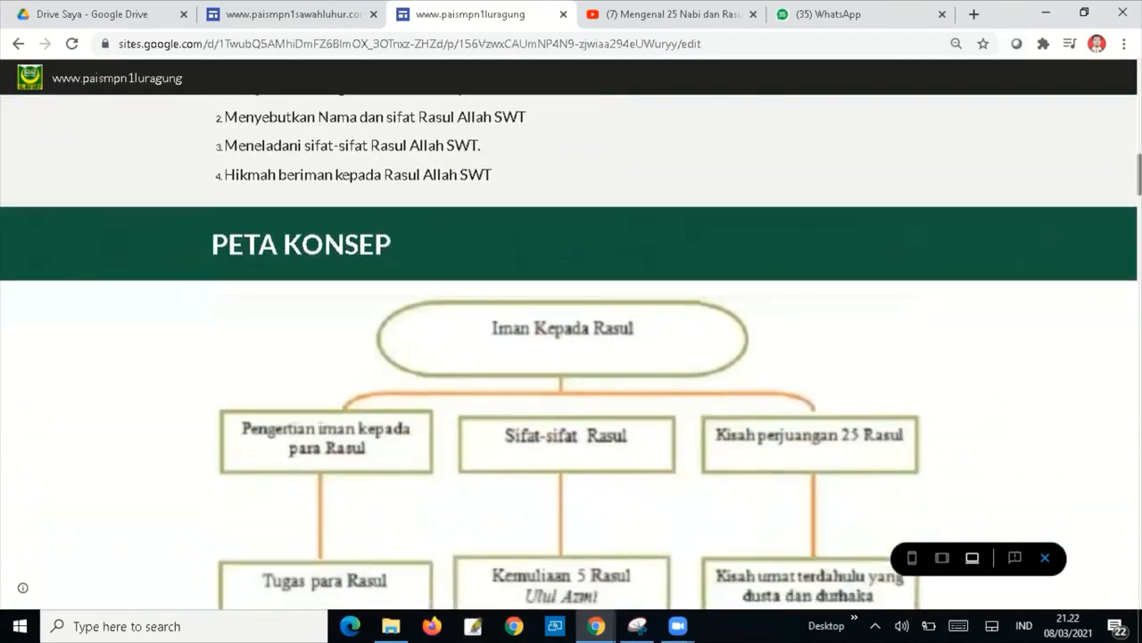
scroll(572, 348, "down", 14)
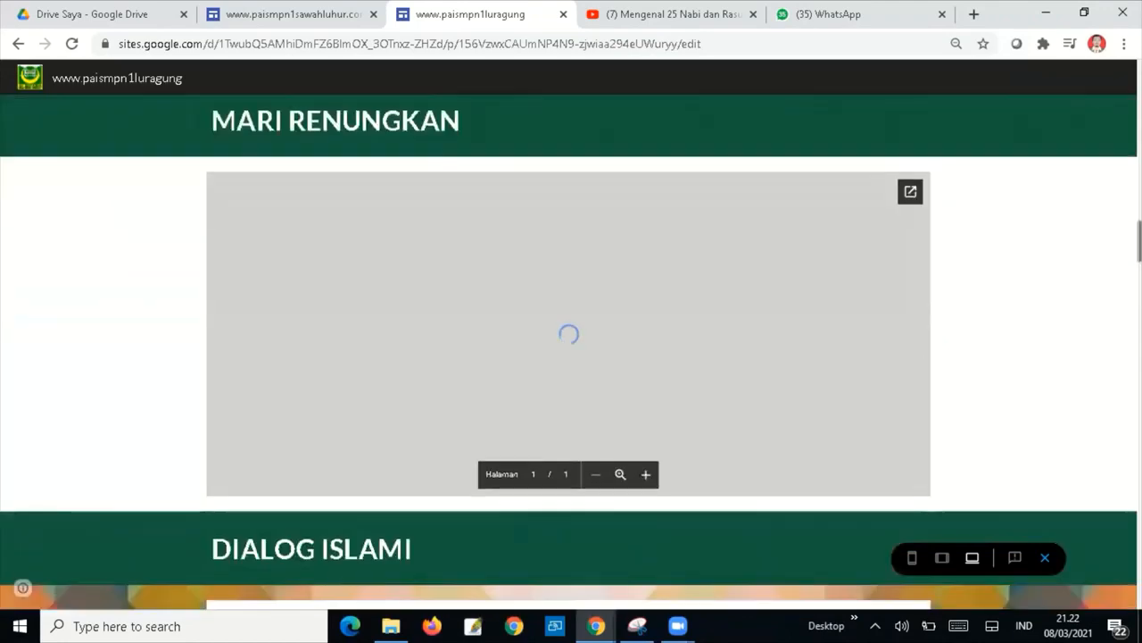
scroll(571, 348, "down", 2)
scroll(572, 348, "up", 3)
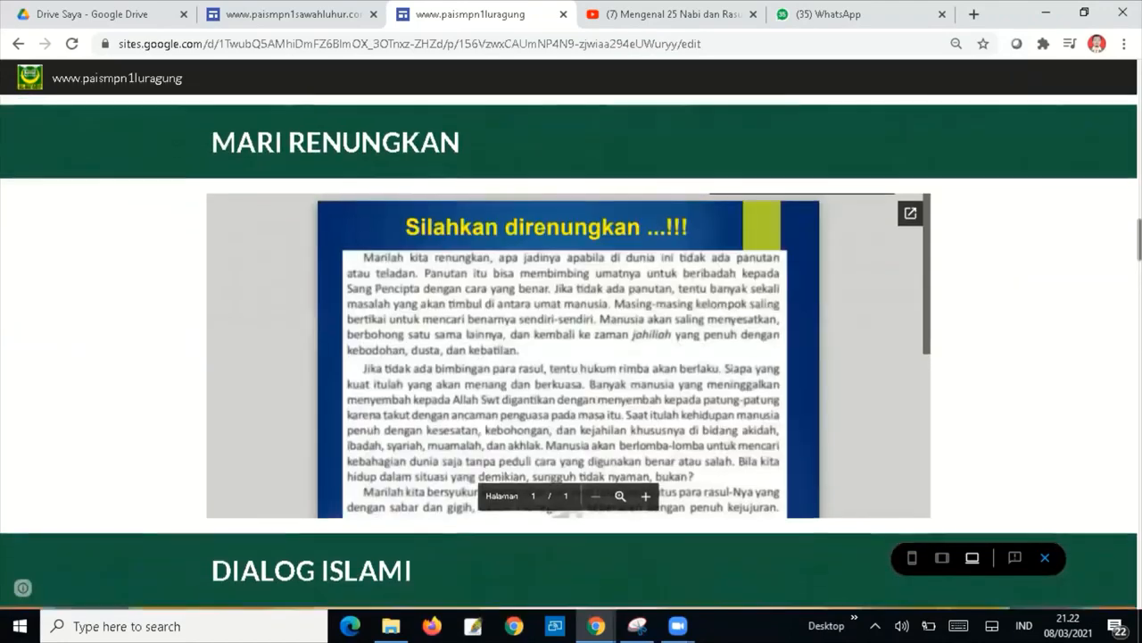
scroll(571, 348, "down", 4)
scroll(571, 348, "down", 3)
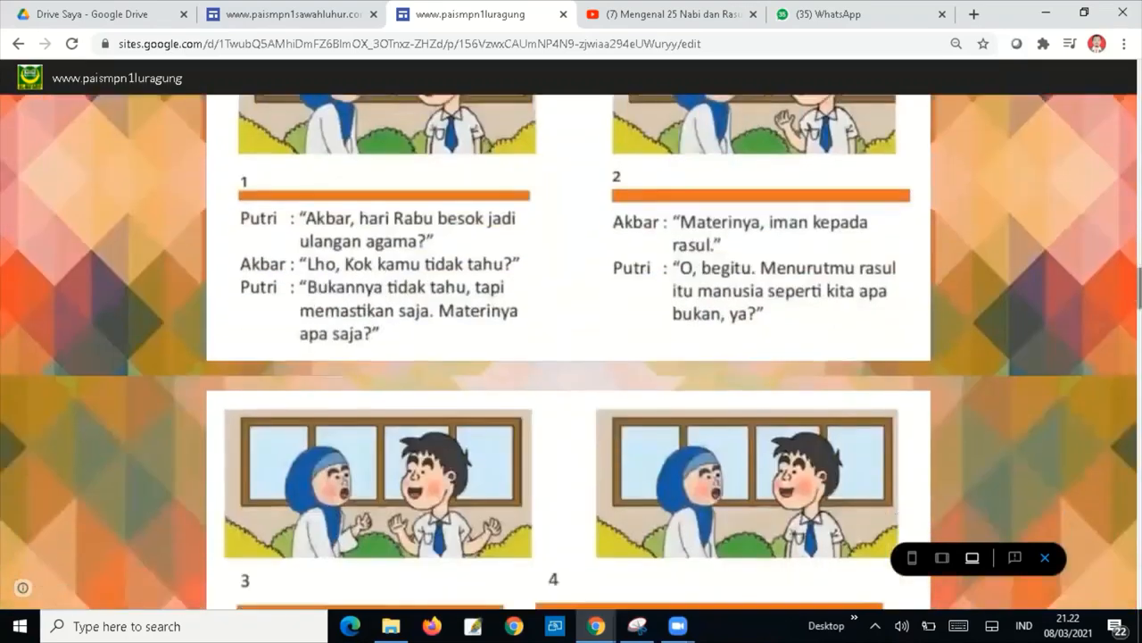
View the page in the Tablet layout, then in the Phone (Telepon) layout.
left_click(945, 560)
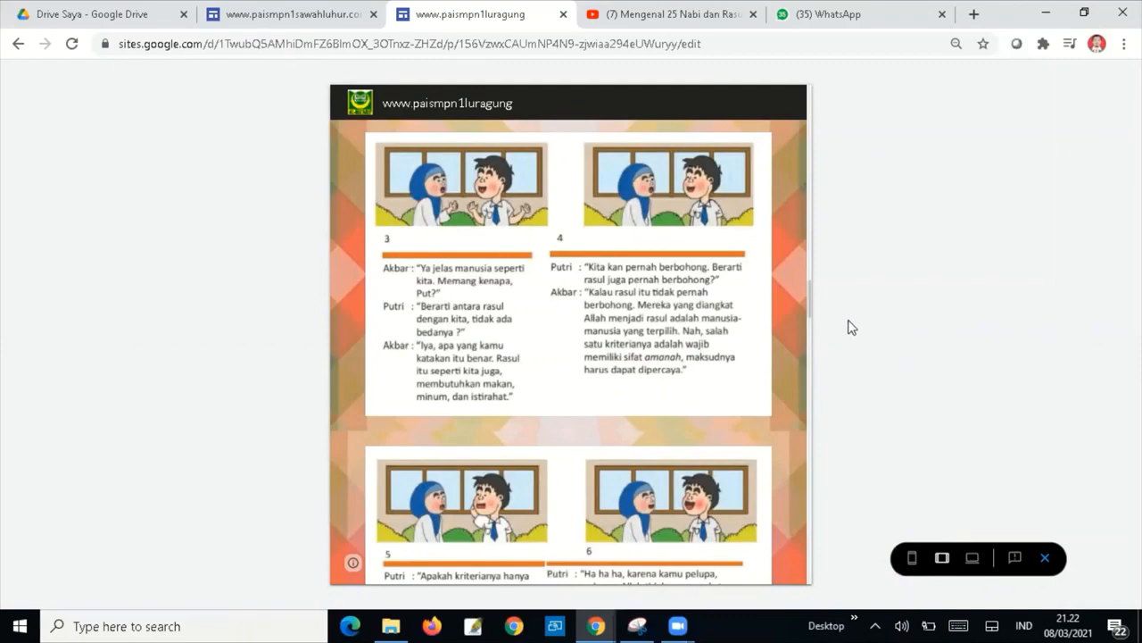
left_click_drag(809, 306, 823, 455)
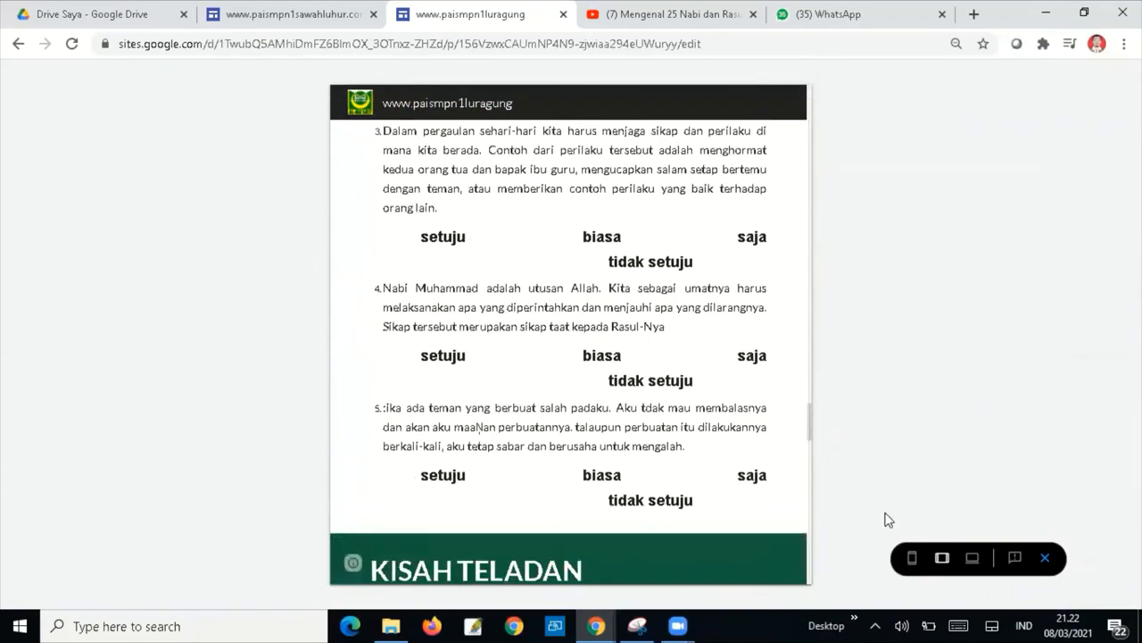
left_click(913, 561)
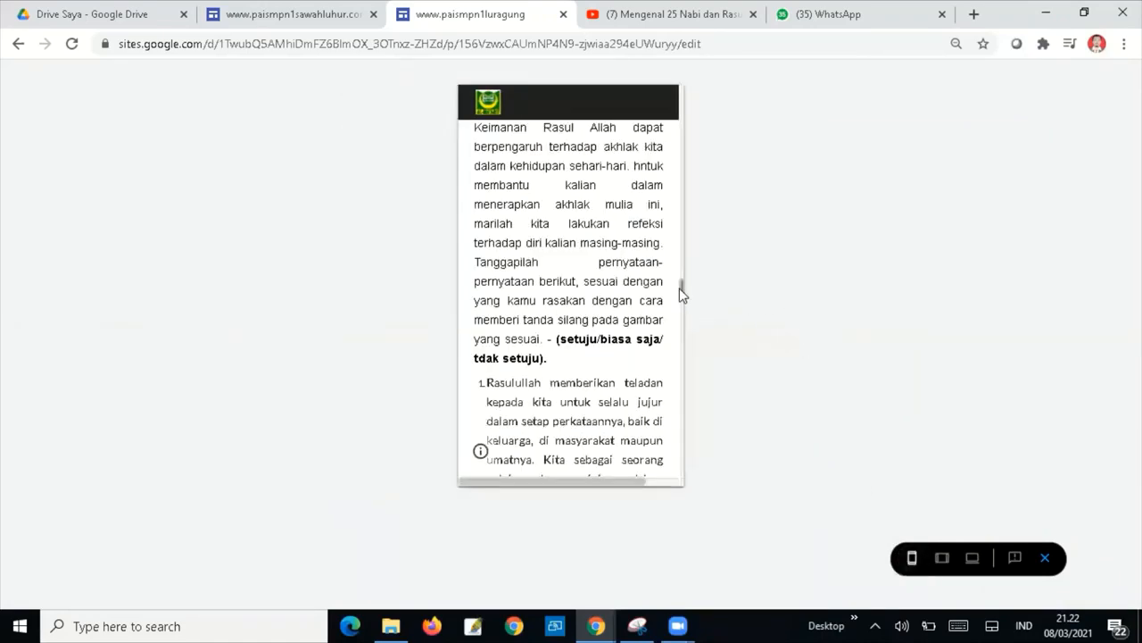
left_click_drag(680, 290, 694, 467)
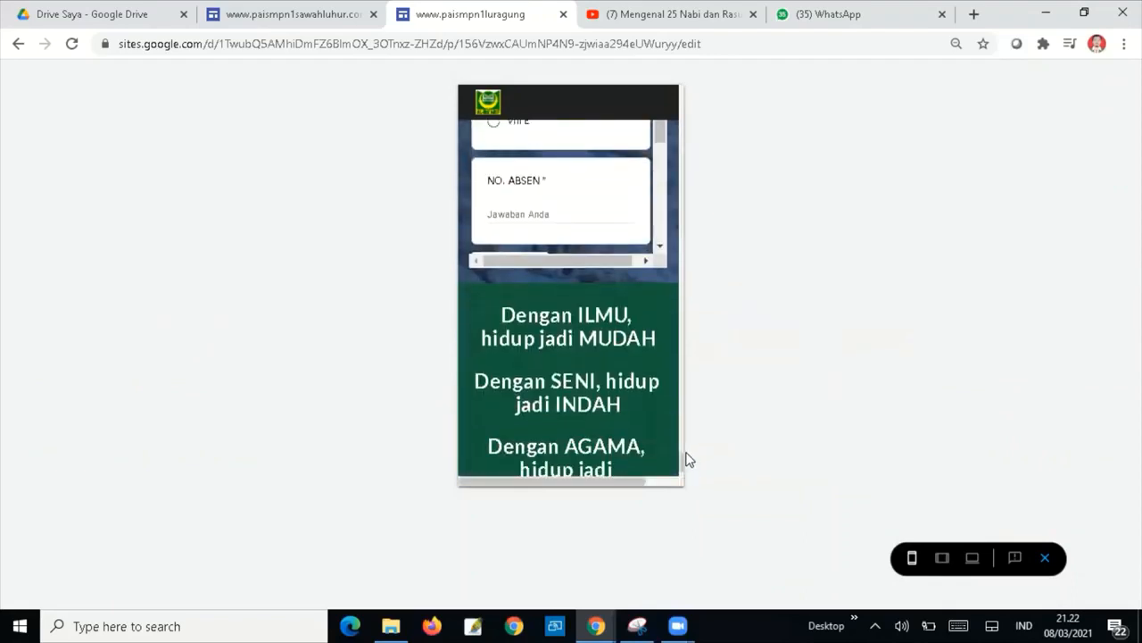
Exit preview and give the Mukadimah section the light grey Penekanan 1 background.
left_click(1045, 559)
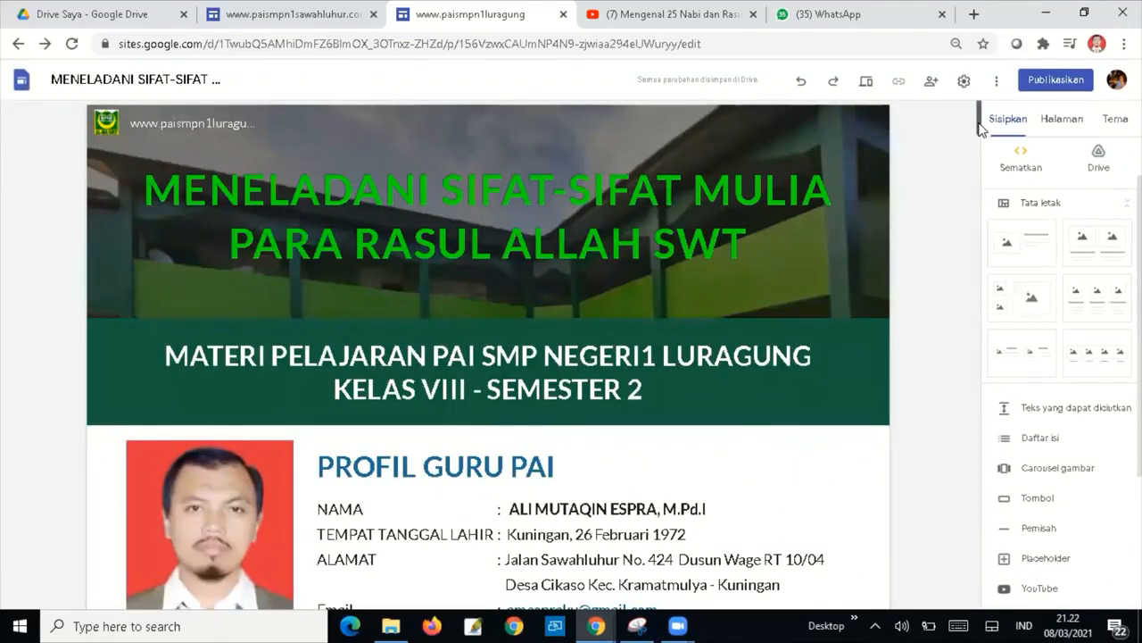
left_click_drag(978, 128, 978, 165)
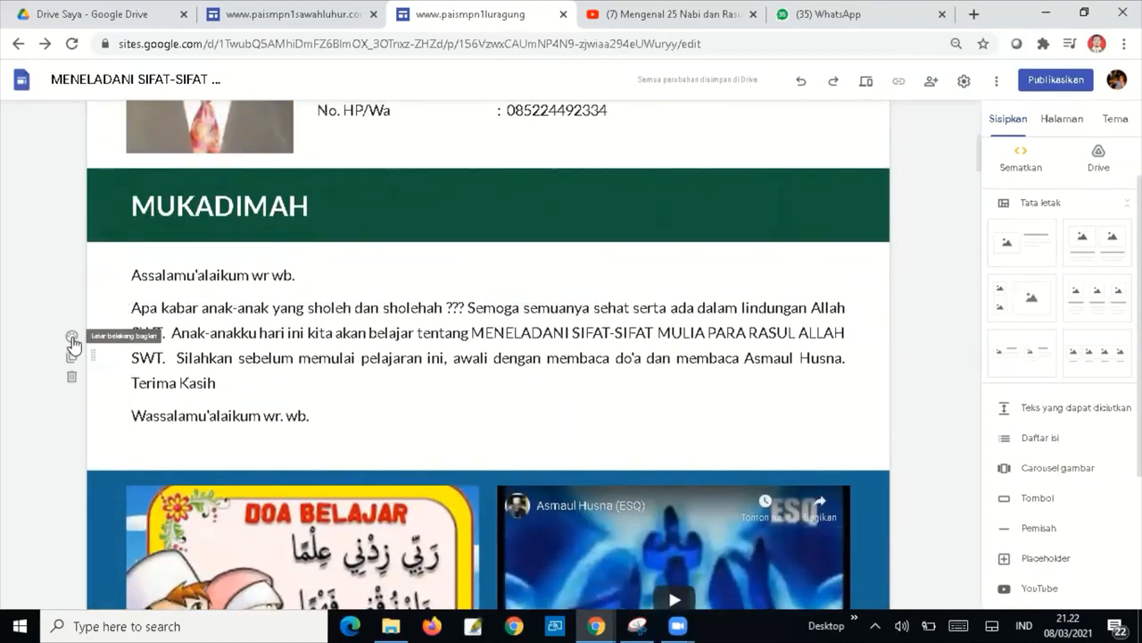
left_click(71, 336)
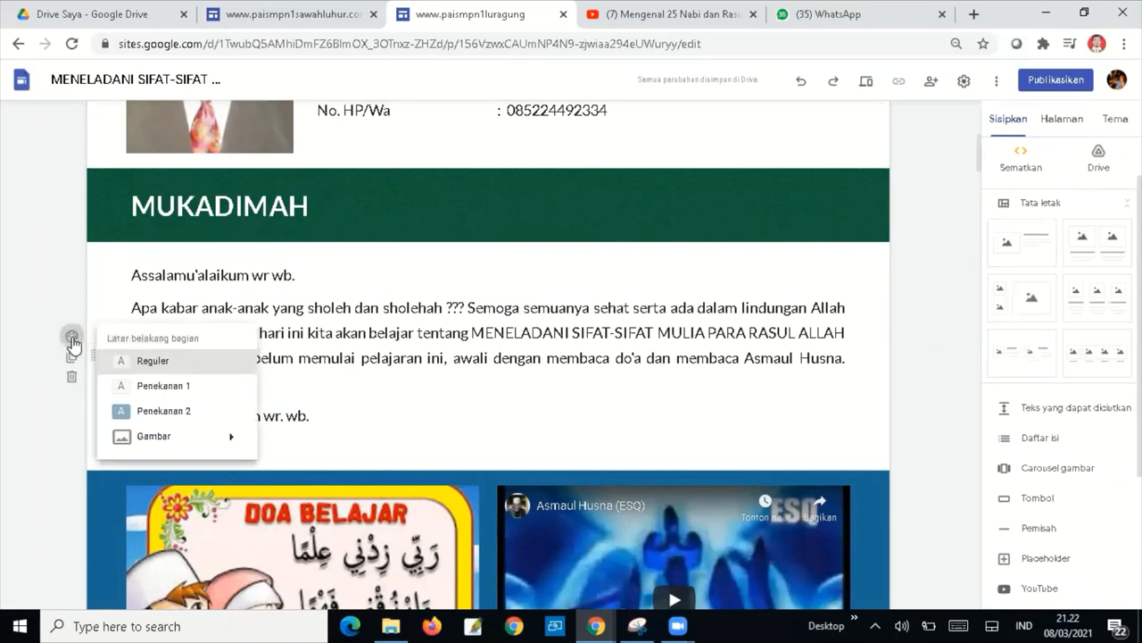
left_click(167, 391)
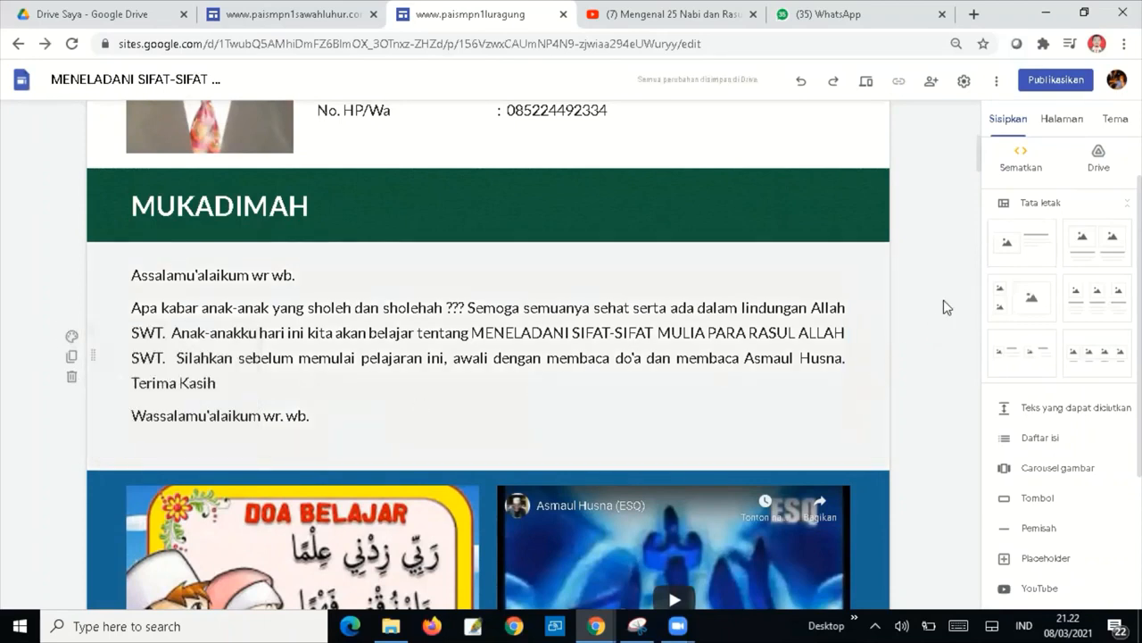
Give the Mari Renungkan and Mutiara Khazanah sections the blue Penekanan 2 background.
left_click_drag(982, 161, 984, 219)
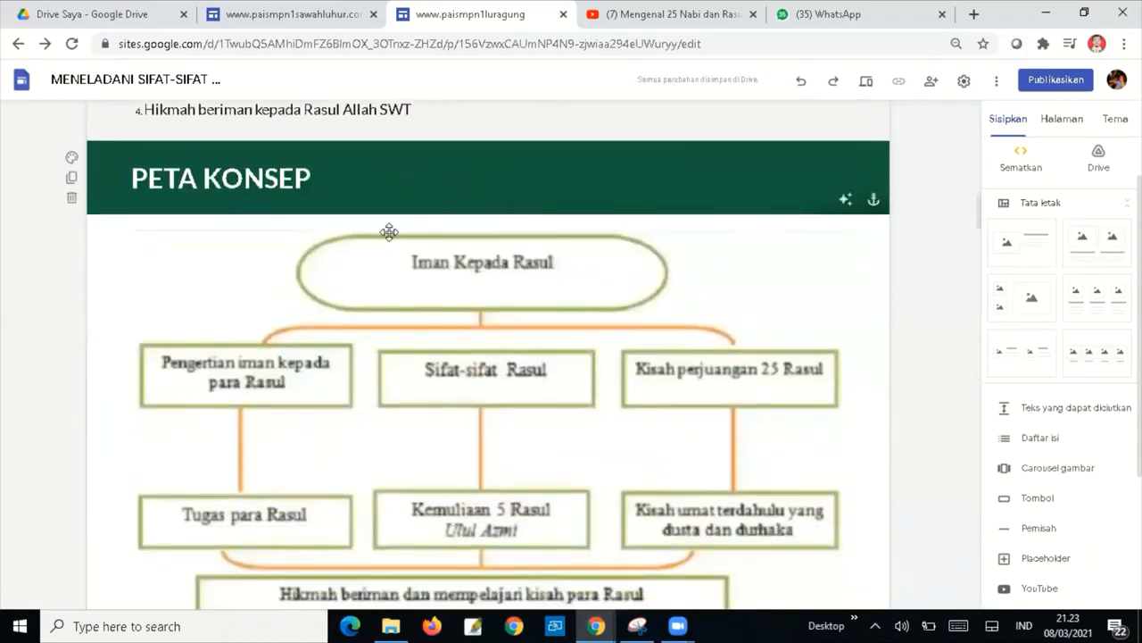
left_click(986, 206)
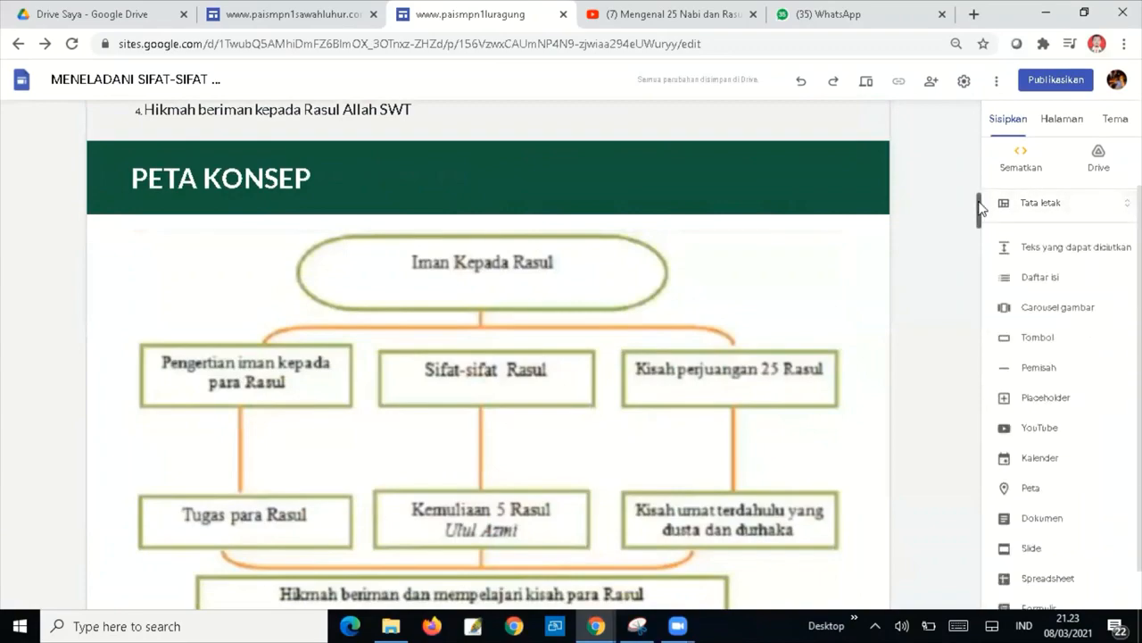
left_click_drag(982, 207, 980, 252)
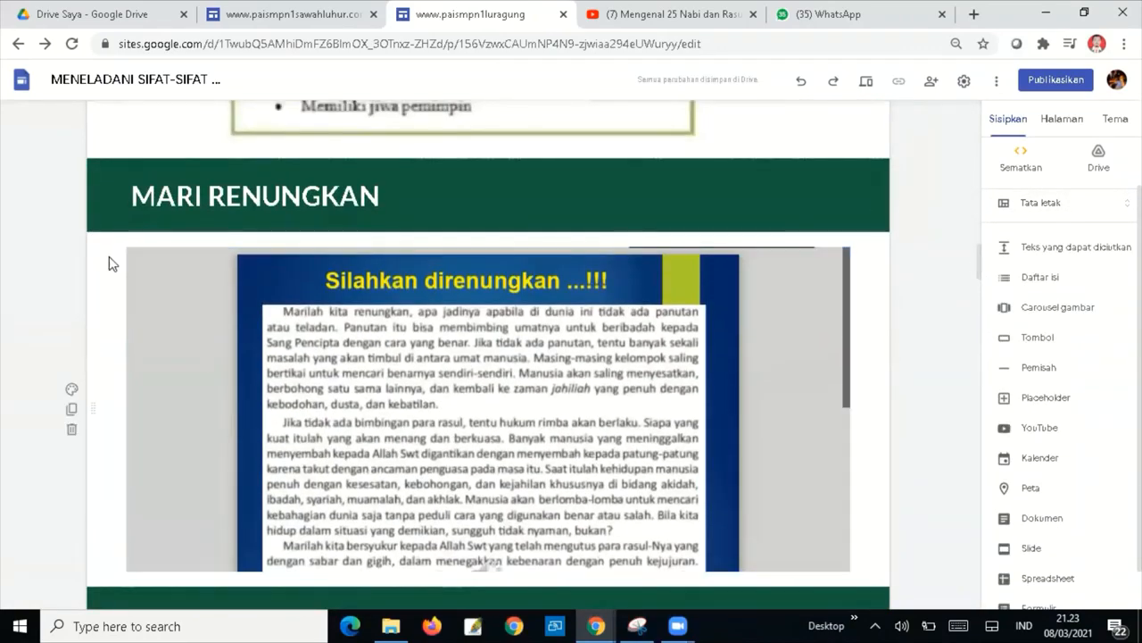
left_click(71, 390)
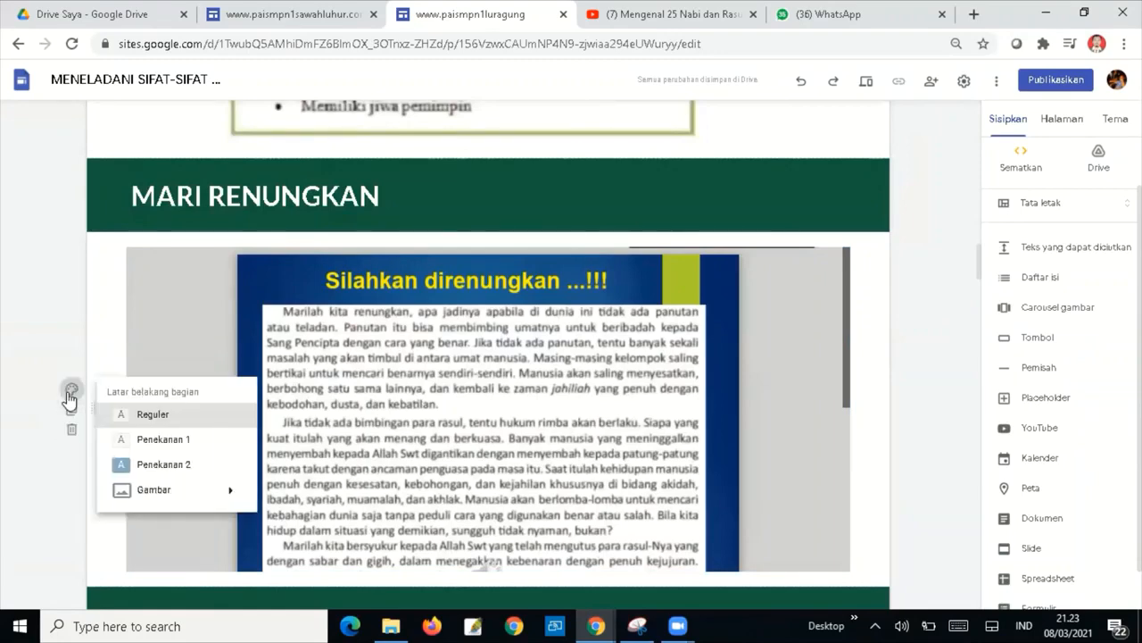
left_click(163, 464)
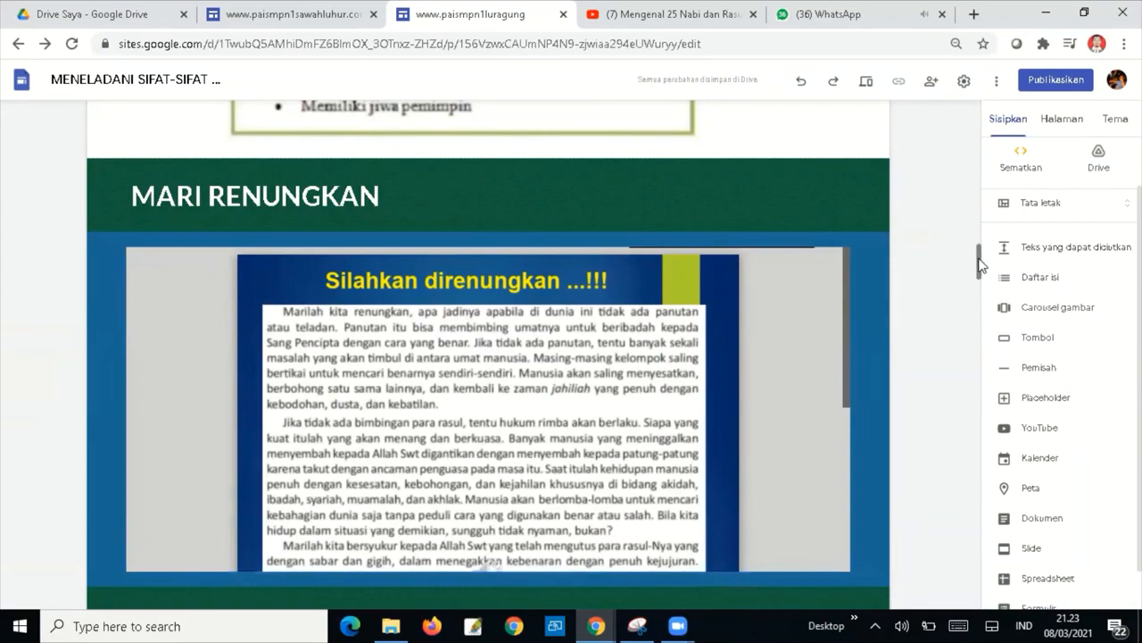
left_click_drag(979, 264, 979, 413)
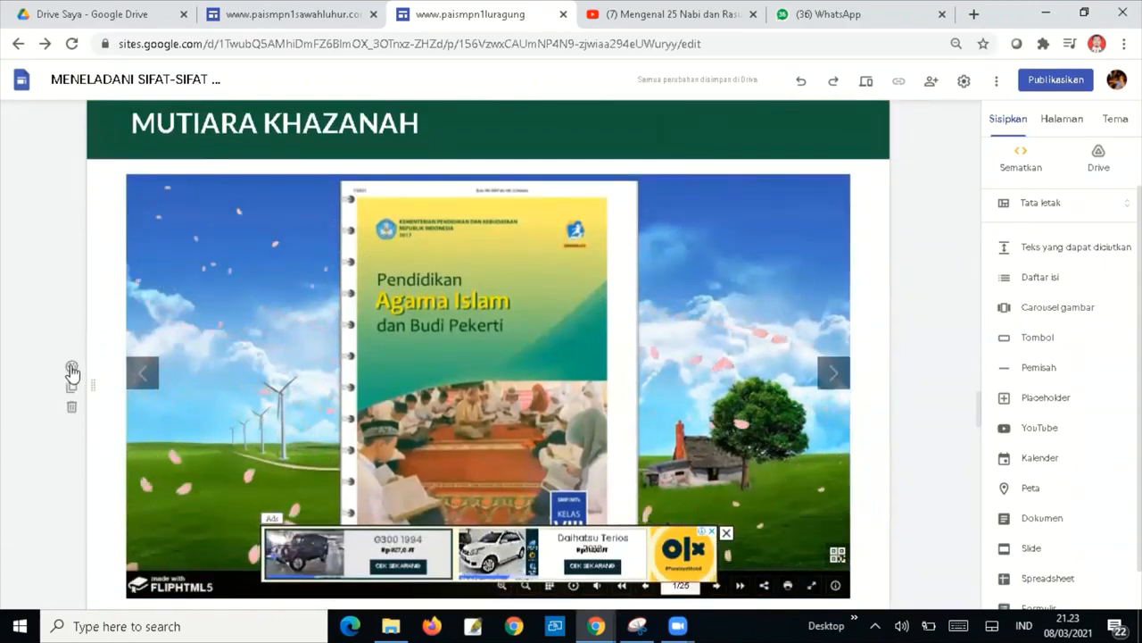
left_click(71, 368)
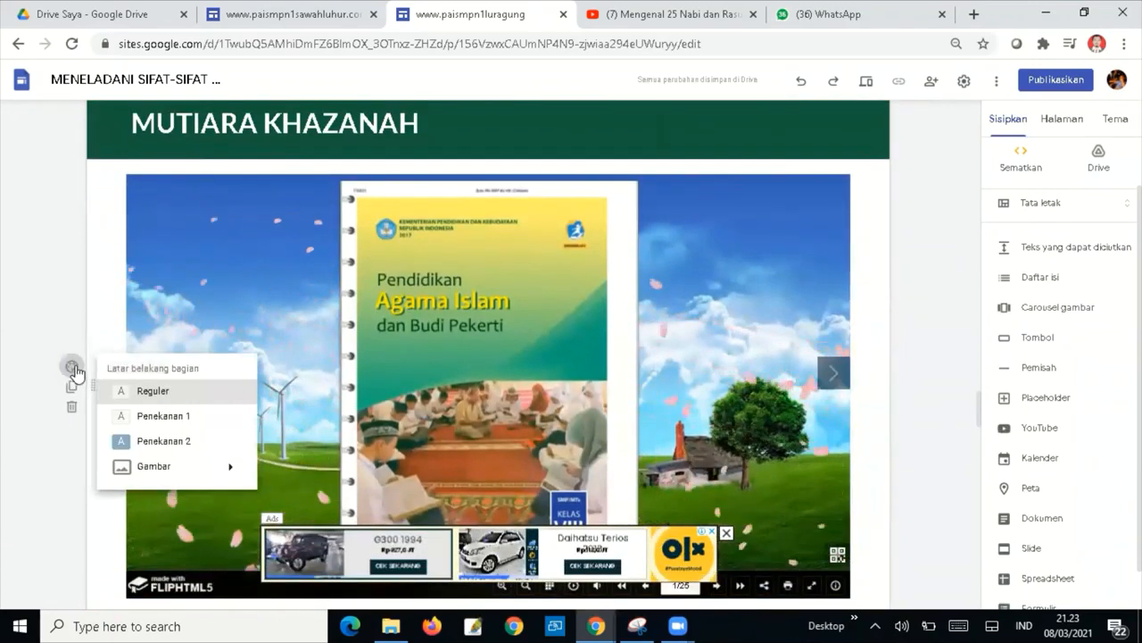
left_click(164, 441)
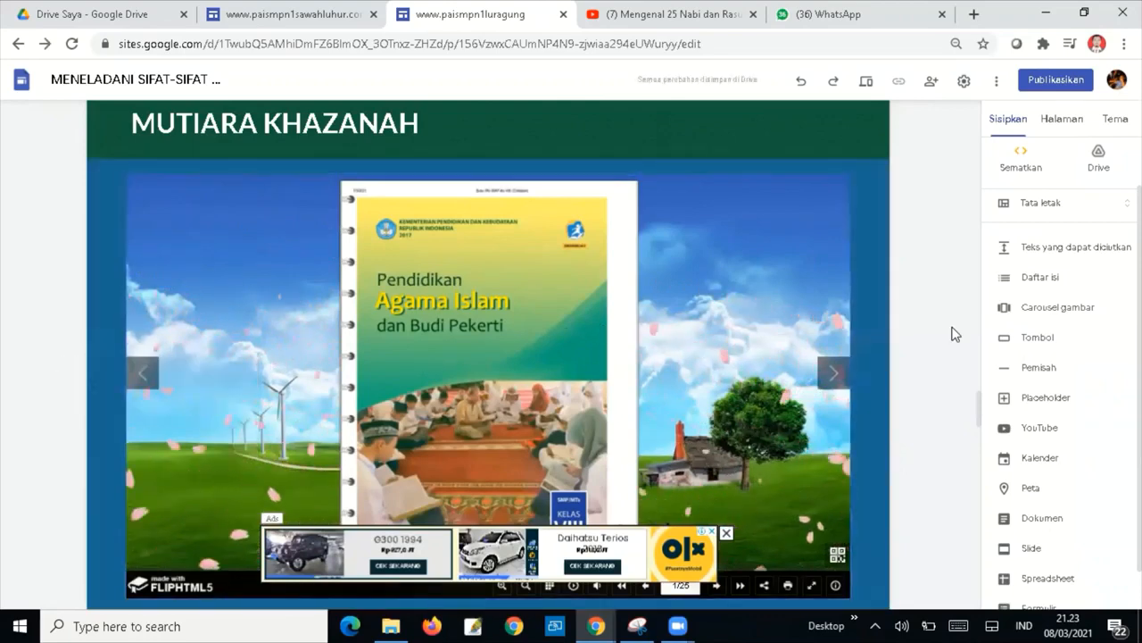
Publish the site at the address paismpn1luragung without 'www' and copy the published link.
left_click(1035, 82)
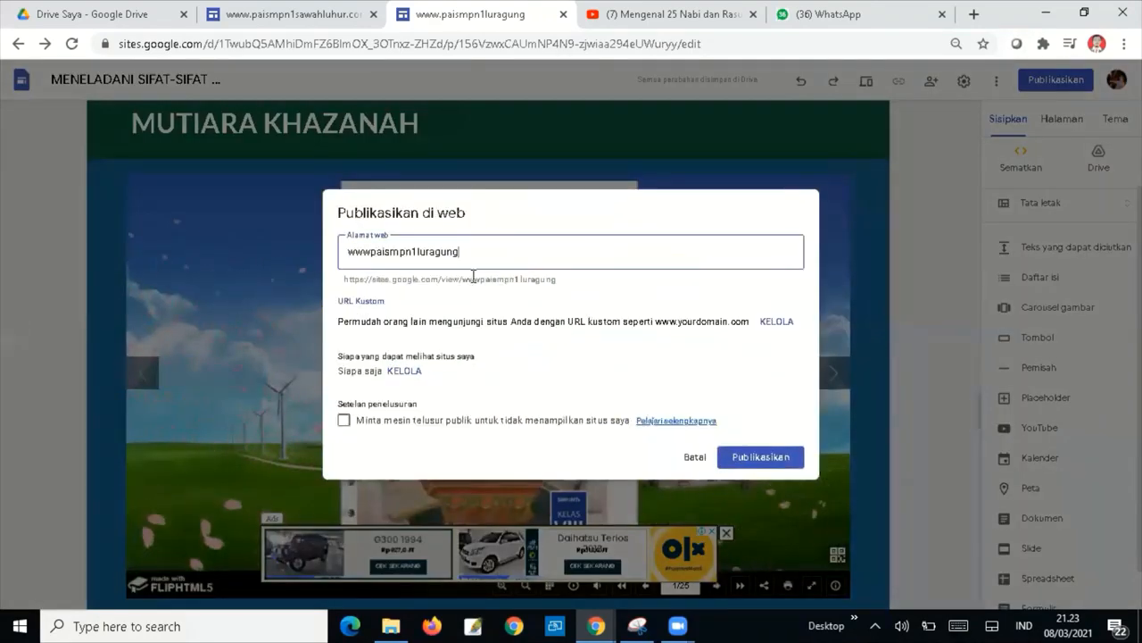
left_click(373, 253)
key("BackSpace")
key("BackSpace")
key("BackSpace")
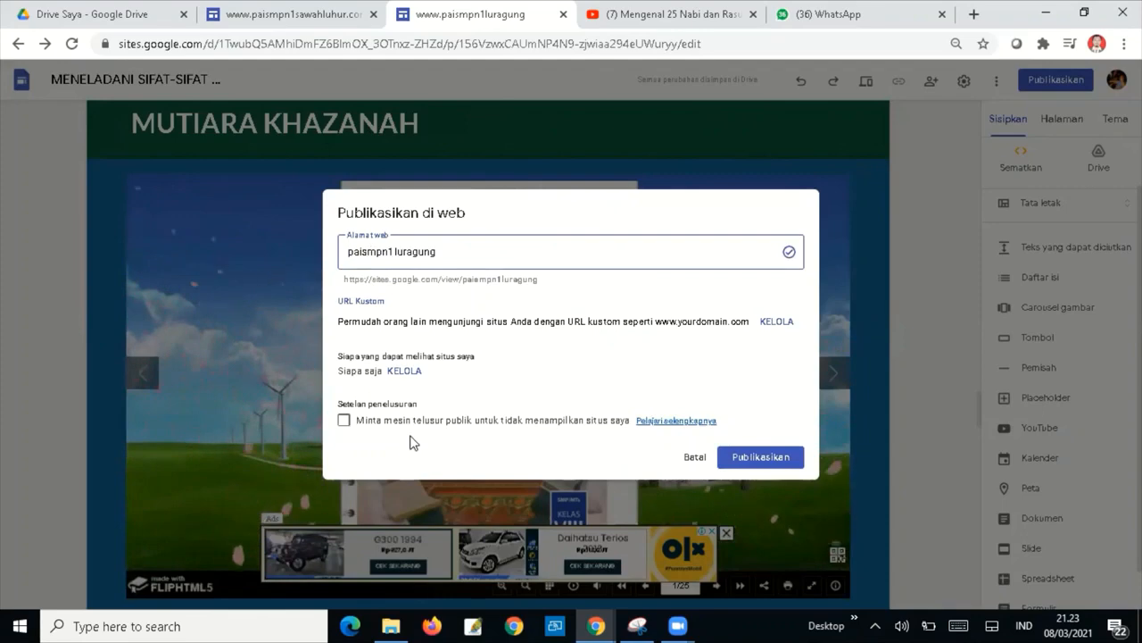
left_click(783, 460)
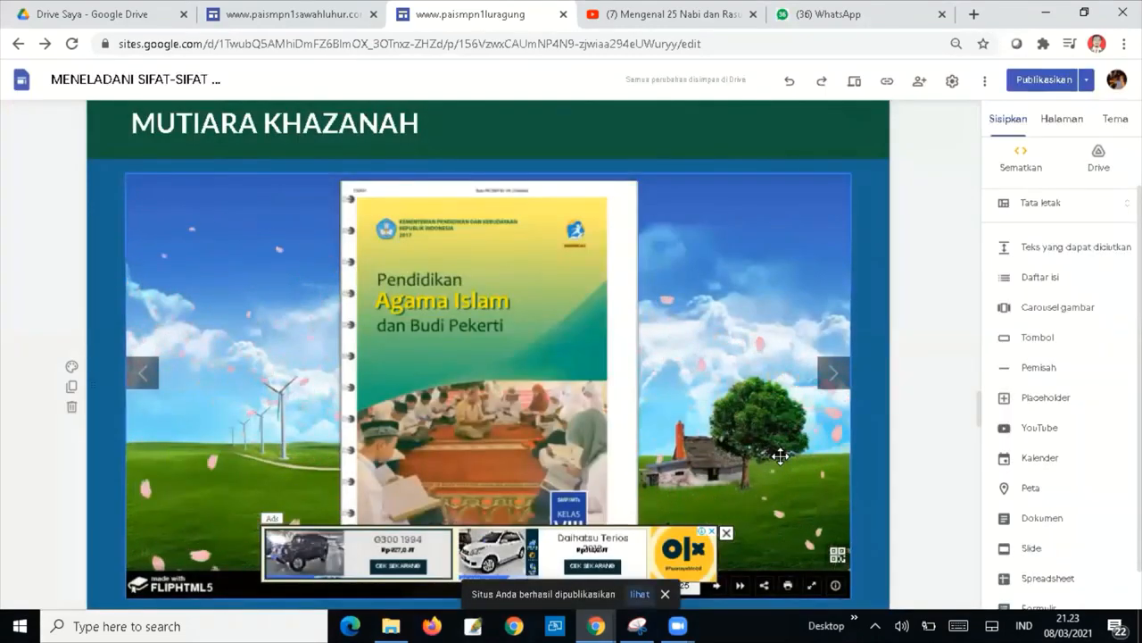
left_click(887, 84)
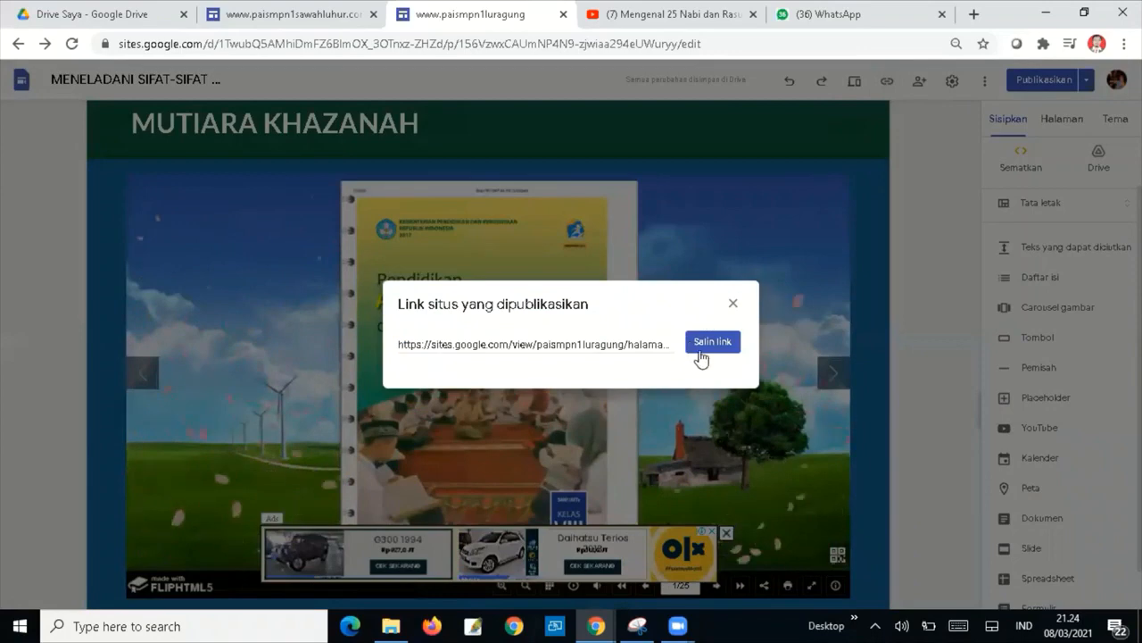
left_click(707, 345)
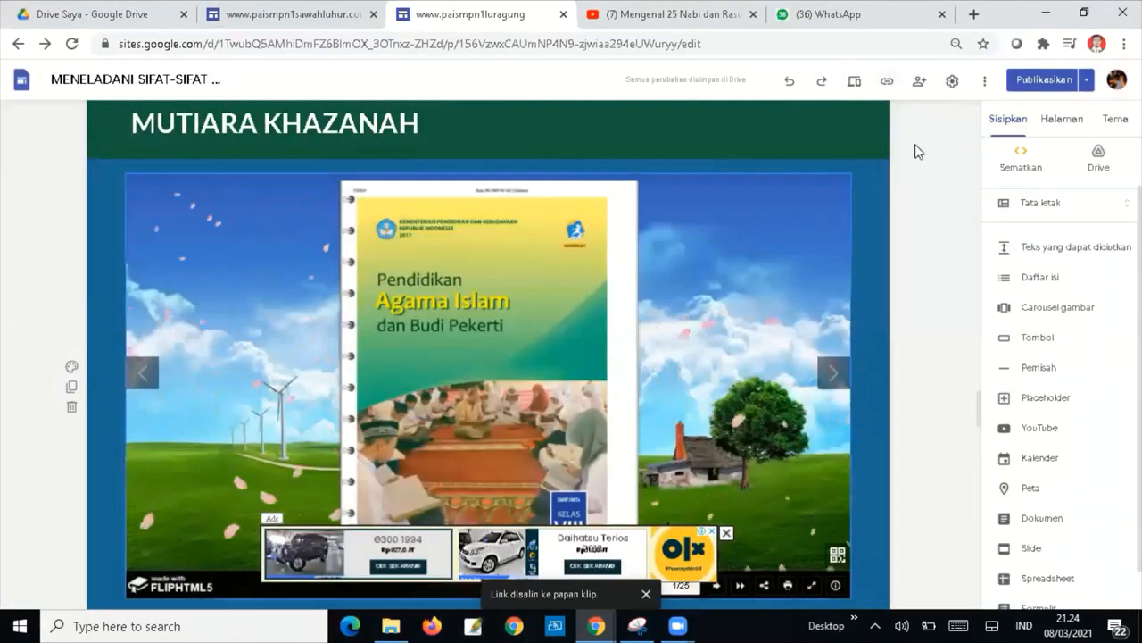
In WhatsApp, search the chat list for 'Luragung' to find the MGMP PAI Gugus Luragung group.
left_click(899, 20)
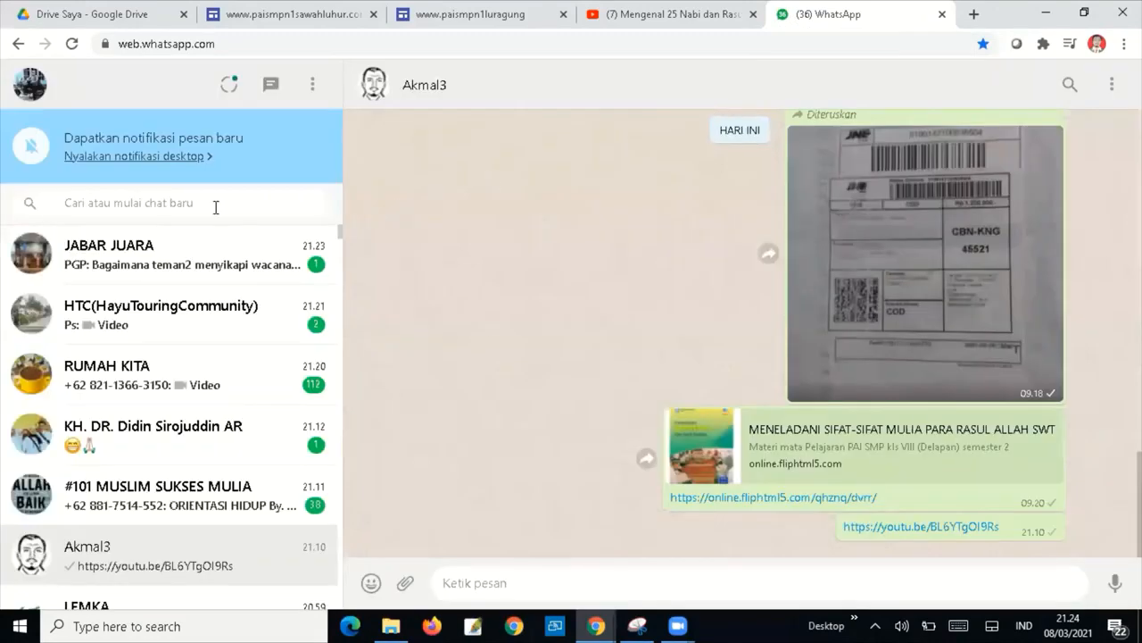
left_click(215, 202)
type("Lya")
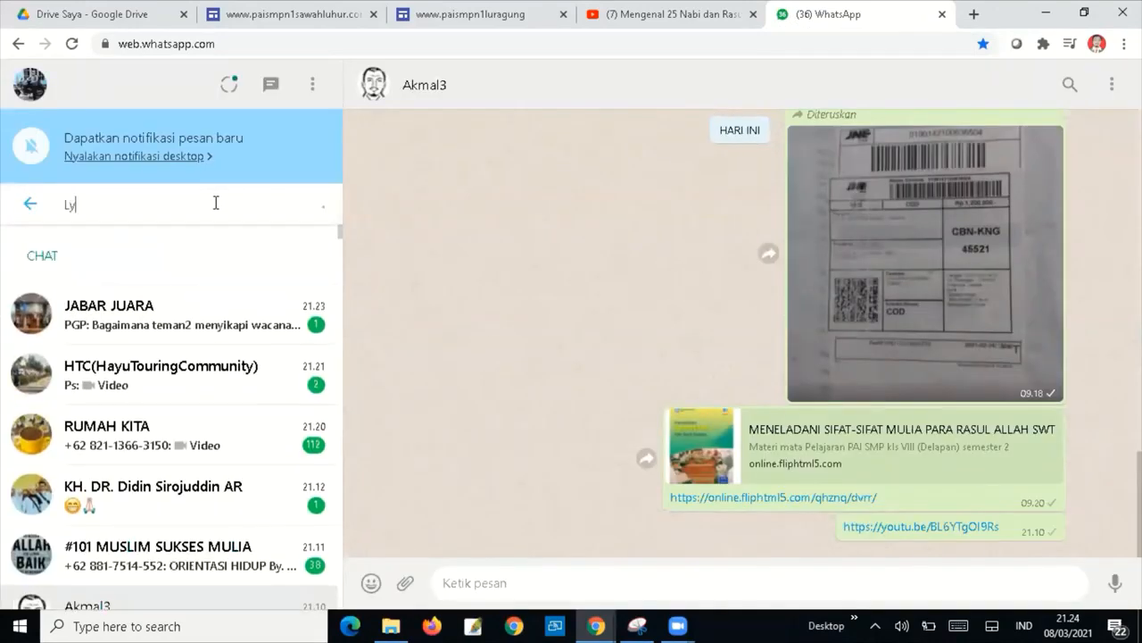
key("BackSpace")
key("BackSpace")
type("u")
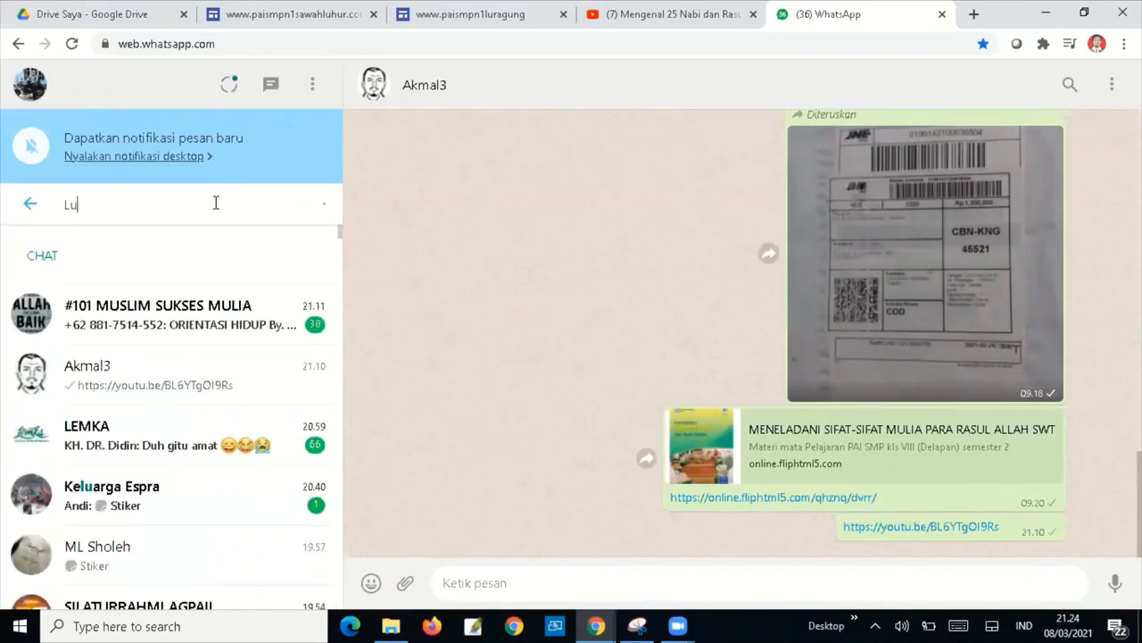
type("ragung")
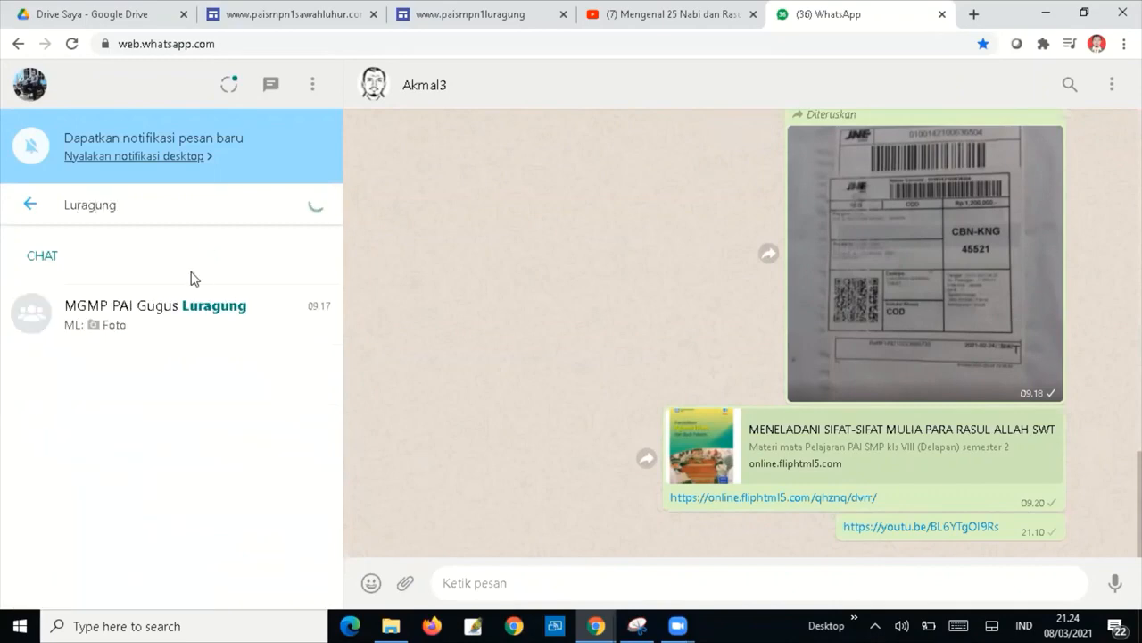
Paste the published site link into the MGMP PAI Gugus Luragung chat and confirm it arrived.
left_click(190, 318)
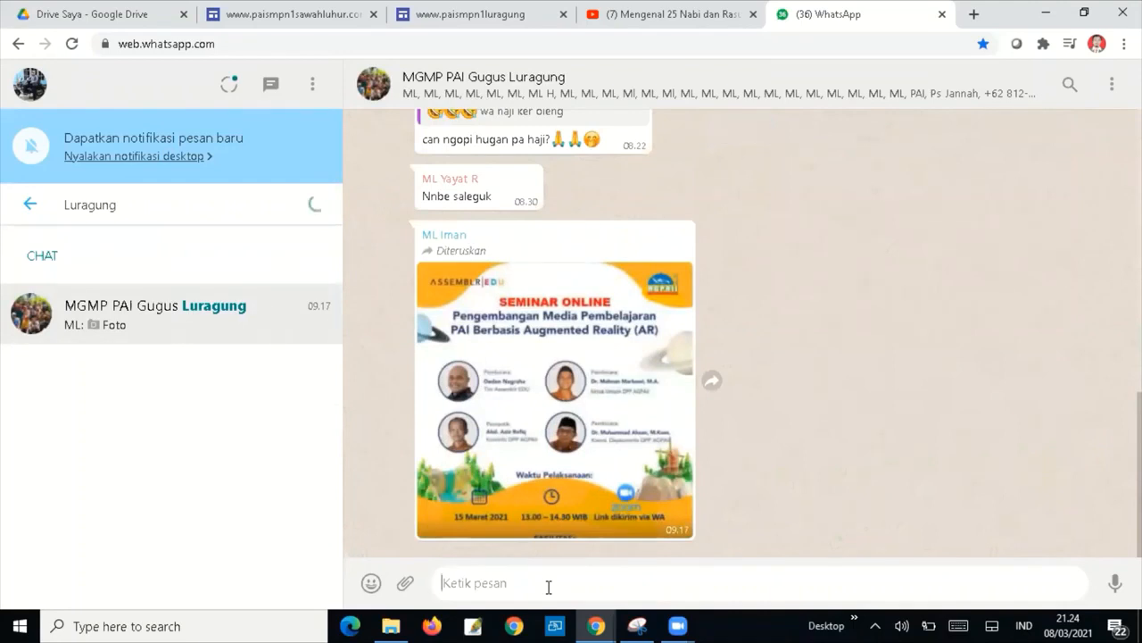
type("https://sites.google.com/view/paismpn1luragung/halaman-muka")
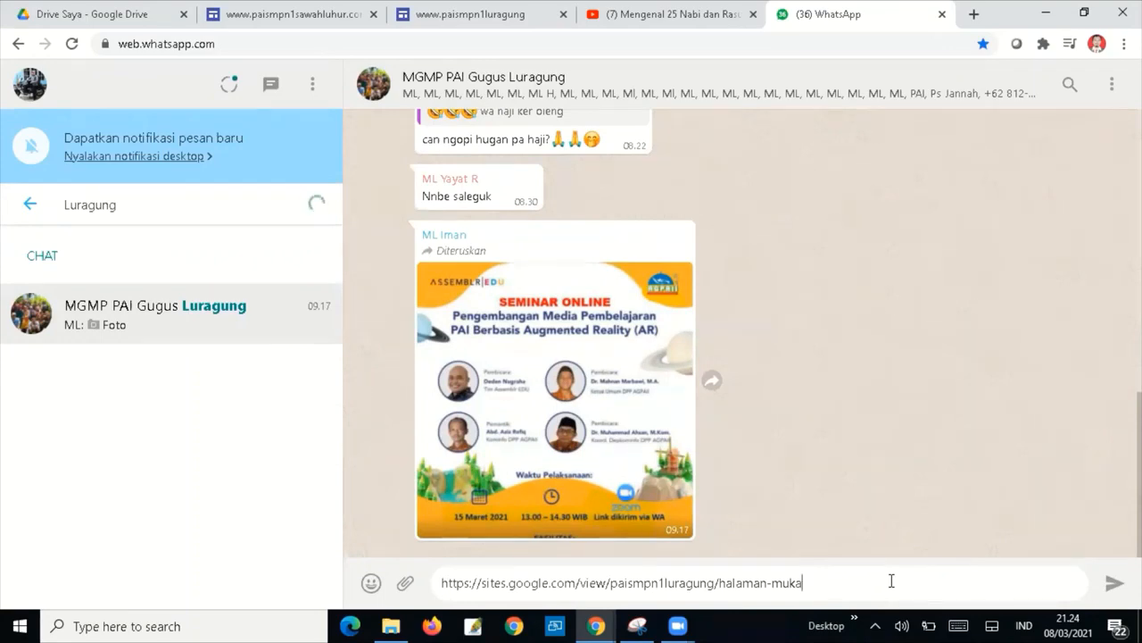
left_click(554, 625)
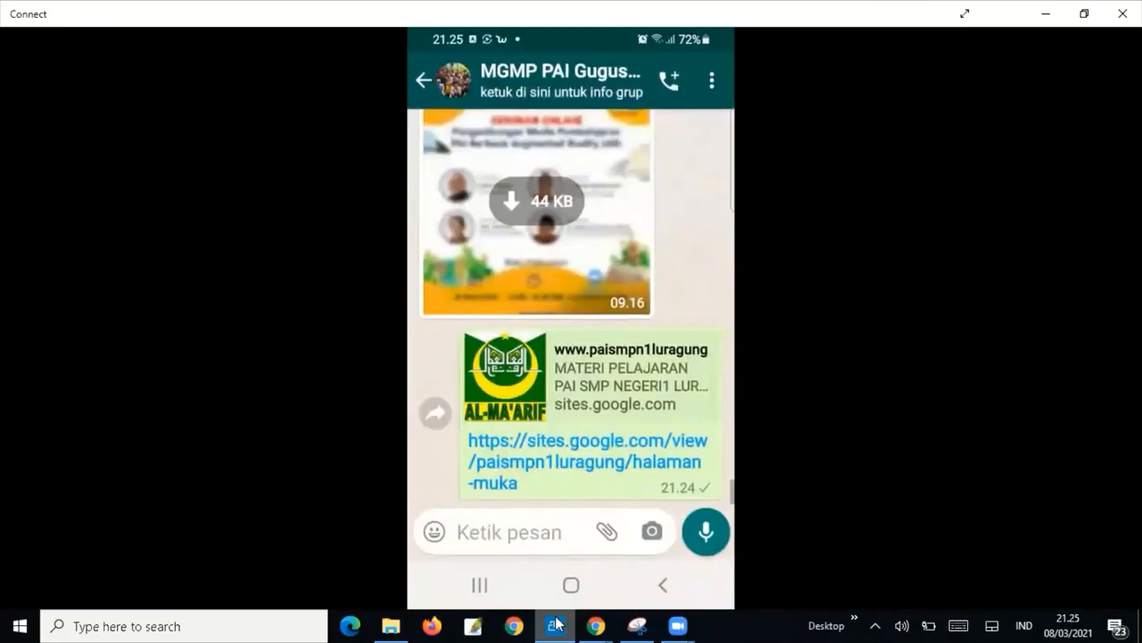